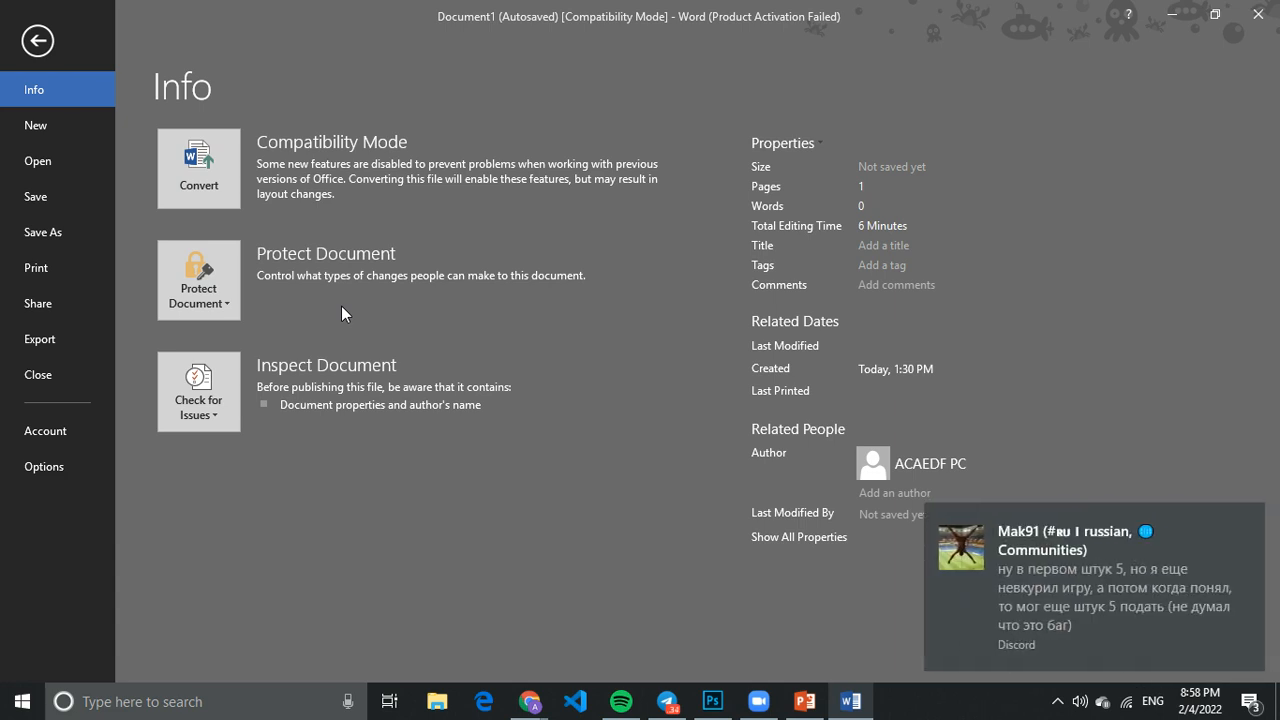
Examine the options for creating a new document, including the blank document template
left_click(73, 131)
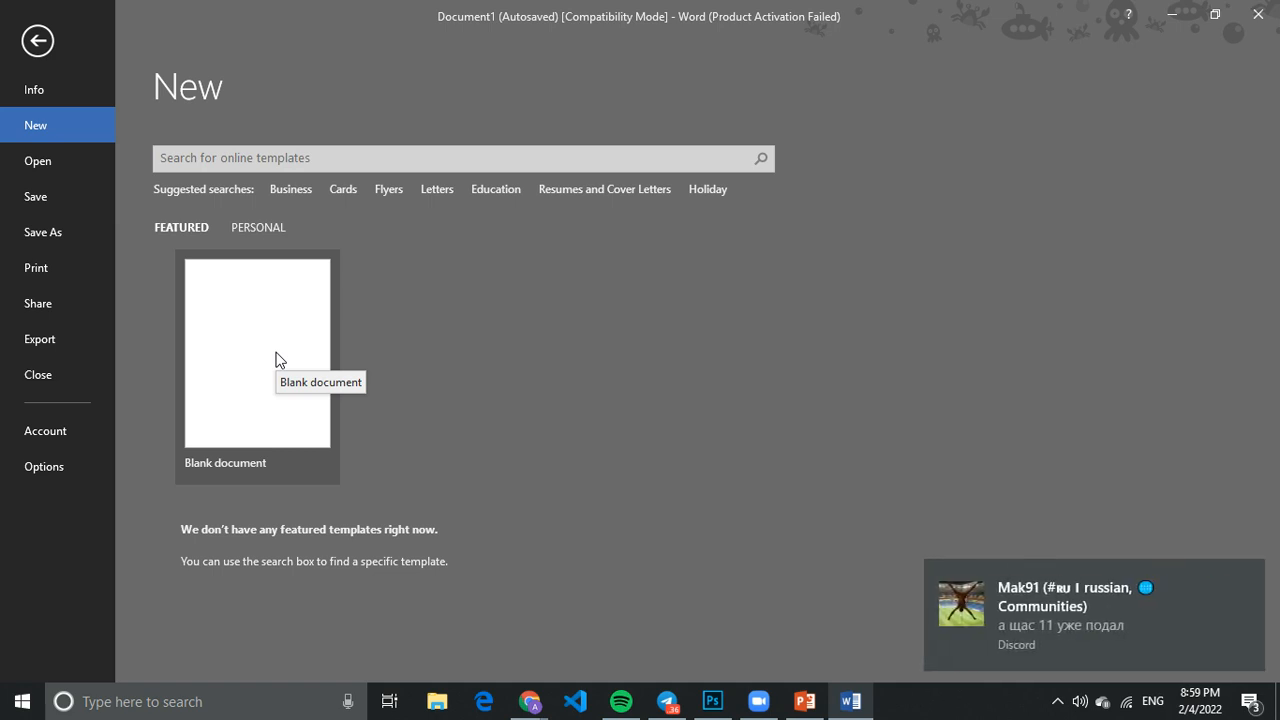
left_click(39, 45)
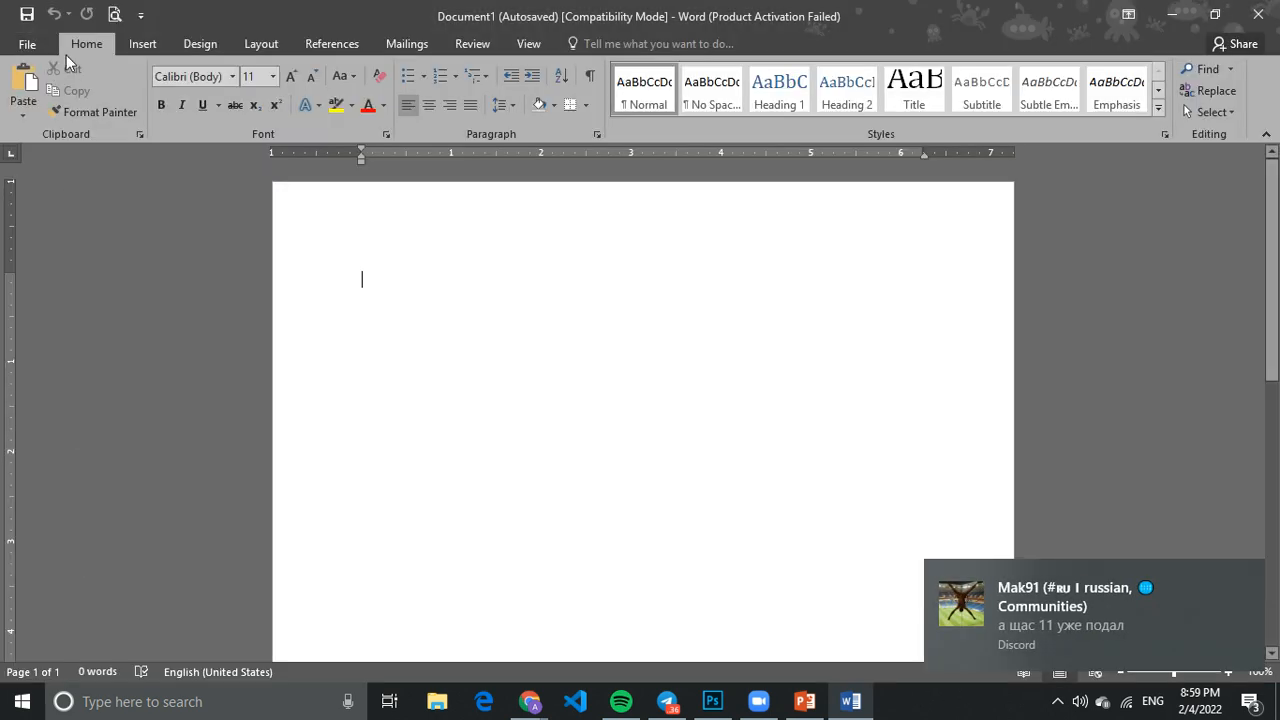
left_click(16, 42)
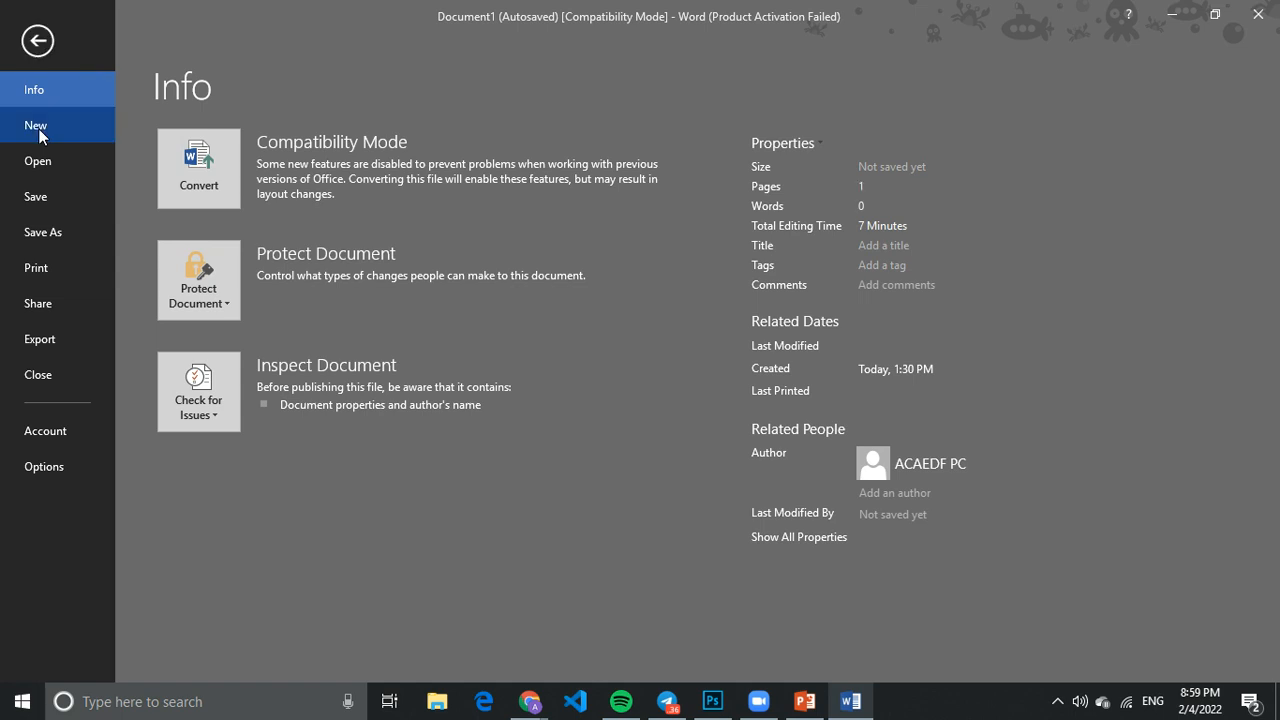
left_click(39, 129)
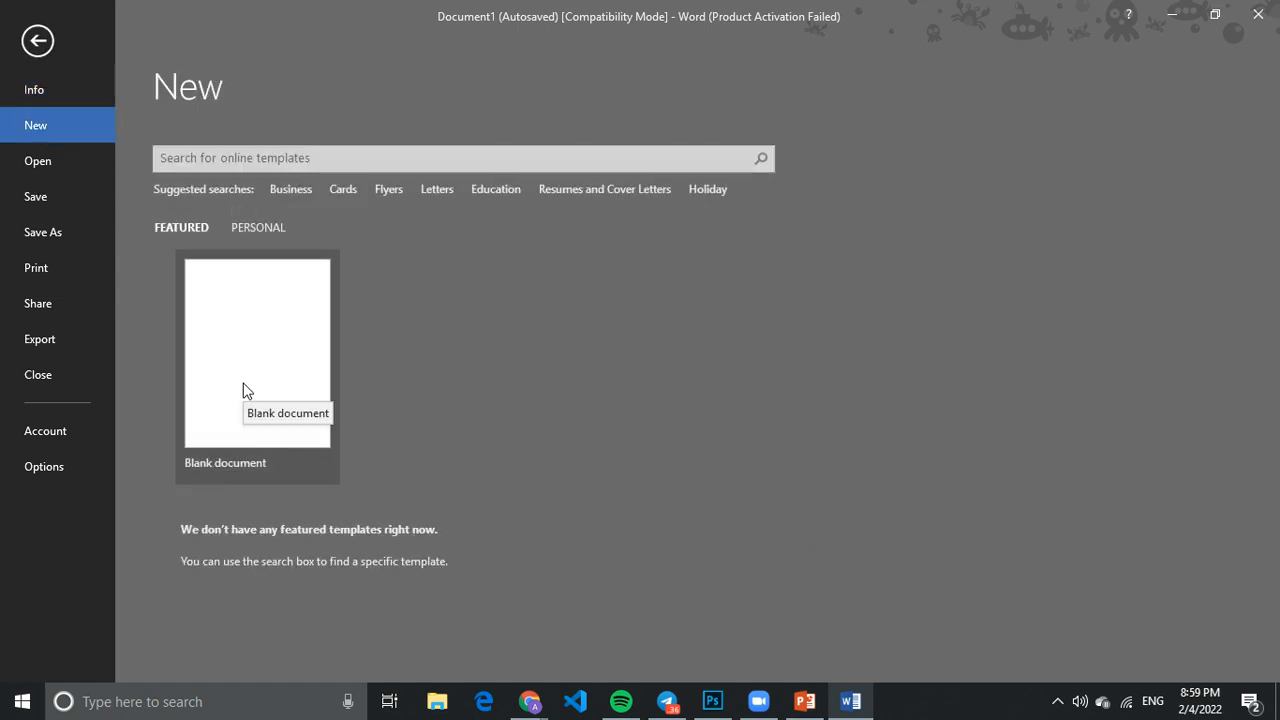
Examine the locations for opening an existing document and the dialog for saving the current one, cancelling both dialogs
left_click(61, 163)
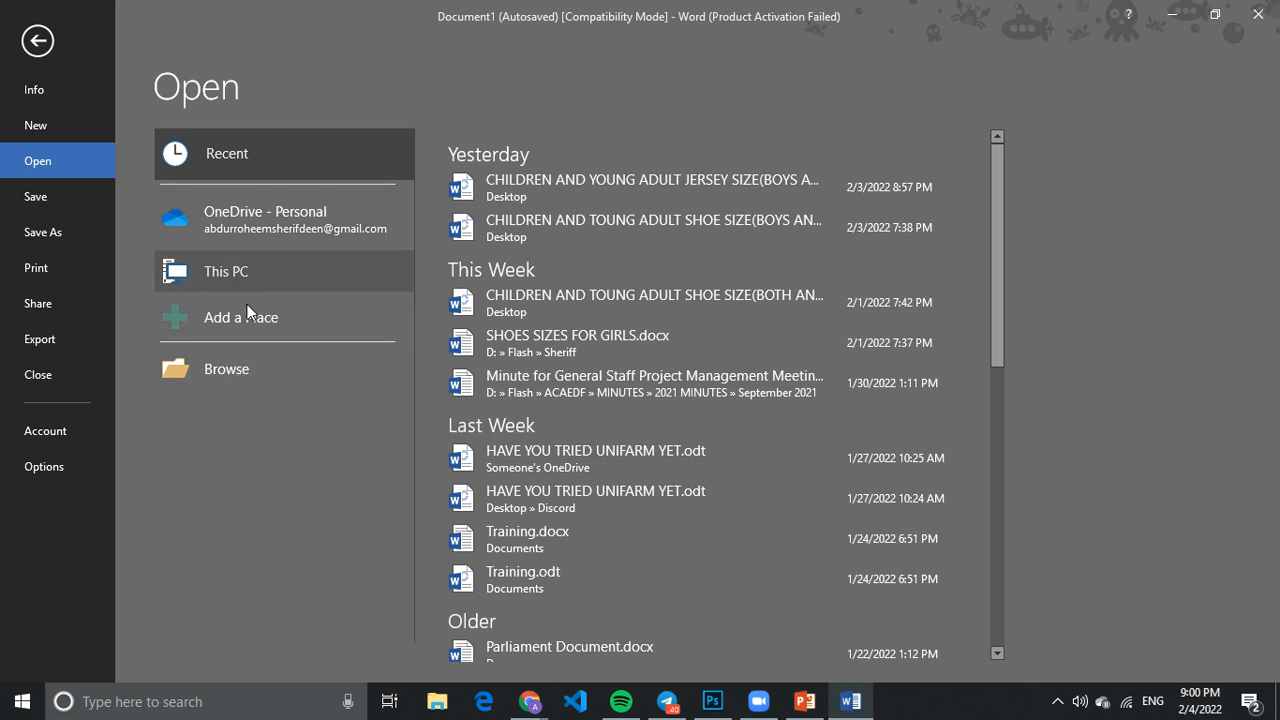
left_click(243, 370)
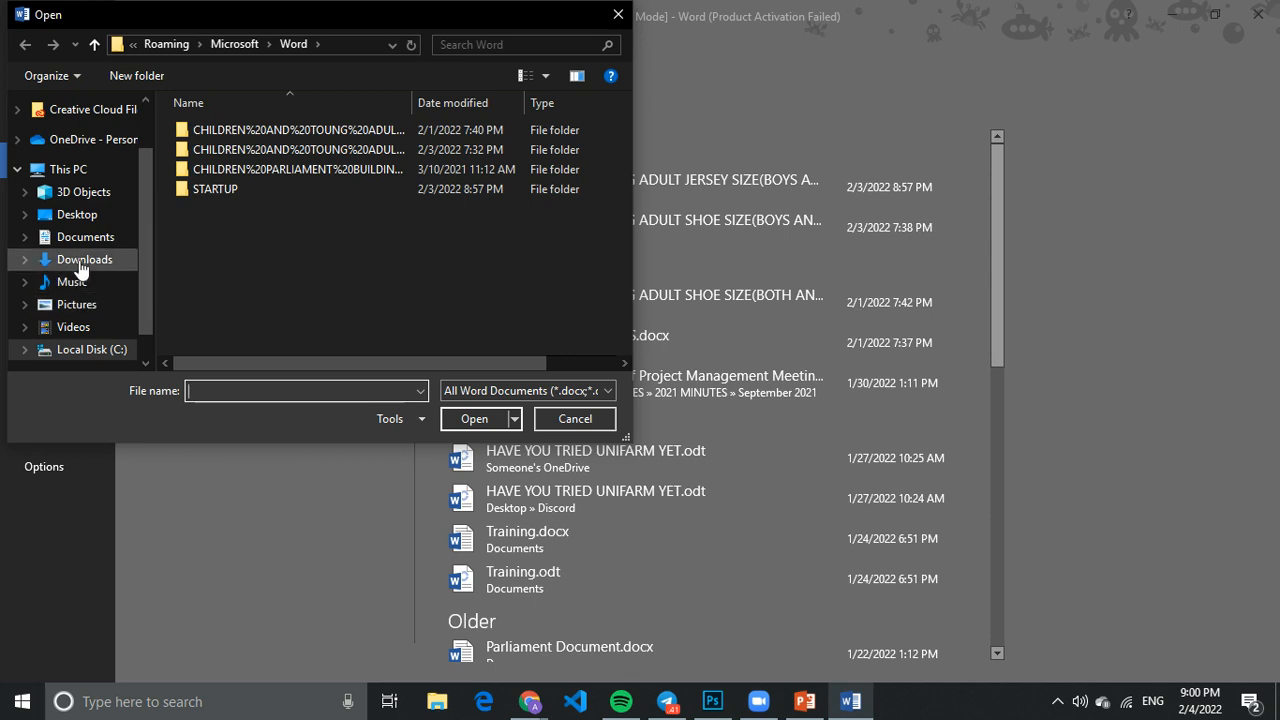
left_click(578, 421)
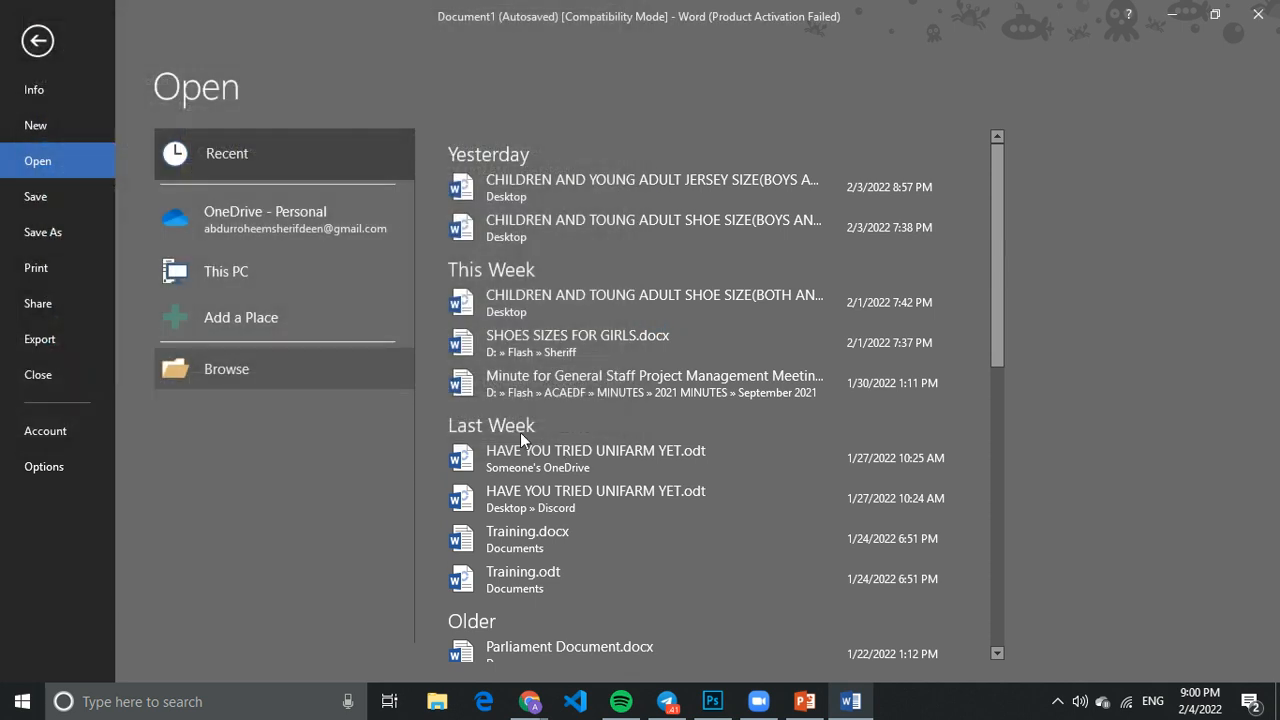
left_click(64, 202)
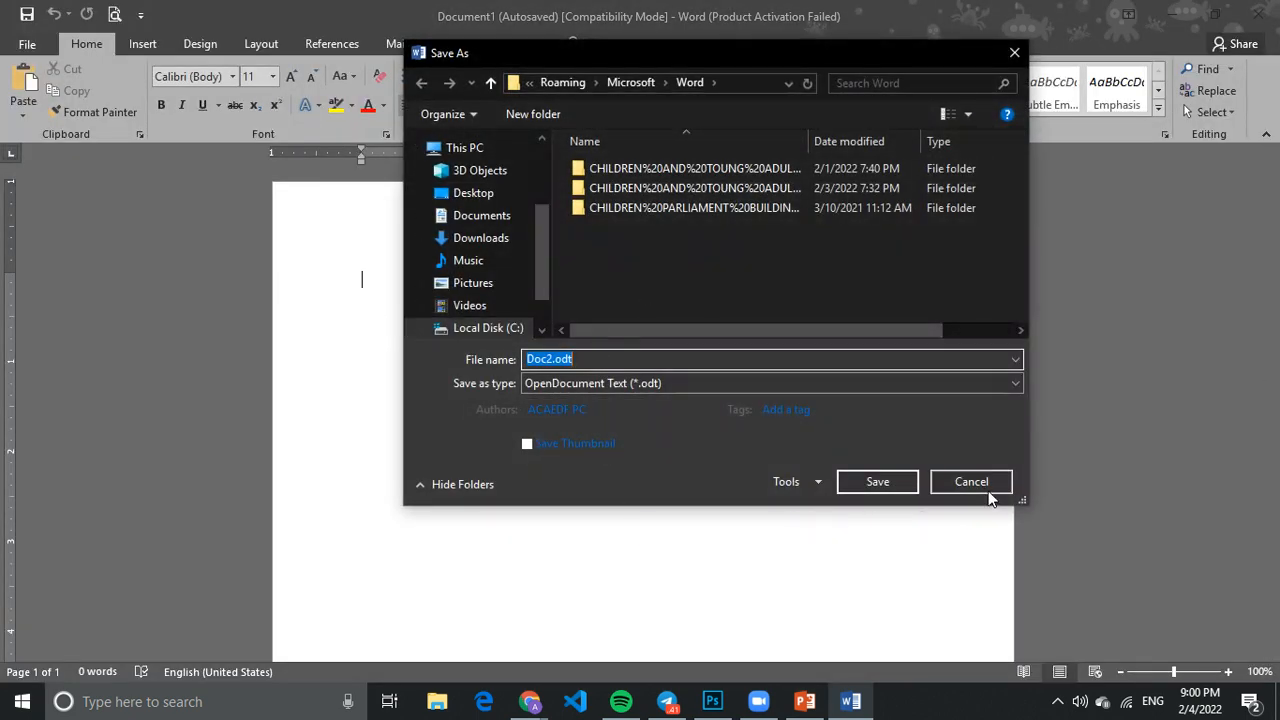
left_click(986, 489)
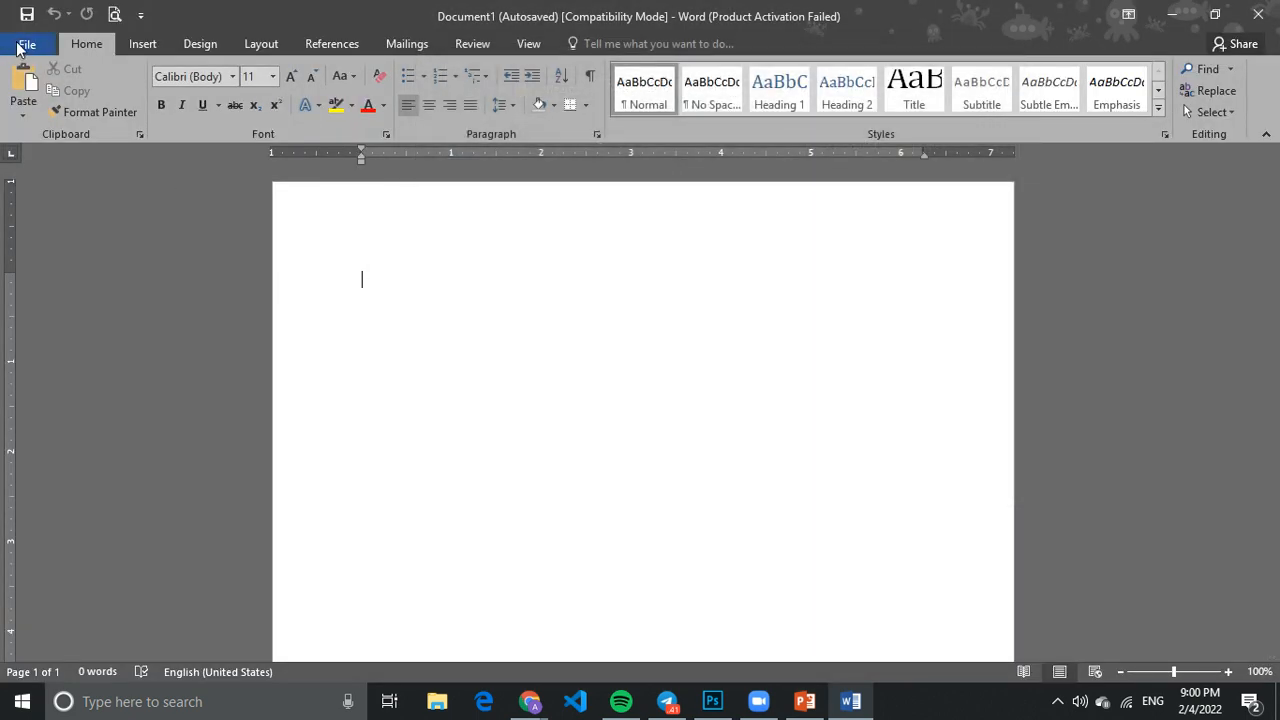
Review the Save As, Print, Share and Account pages and the general Word Options, and return to the document
left_click(27, 44)
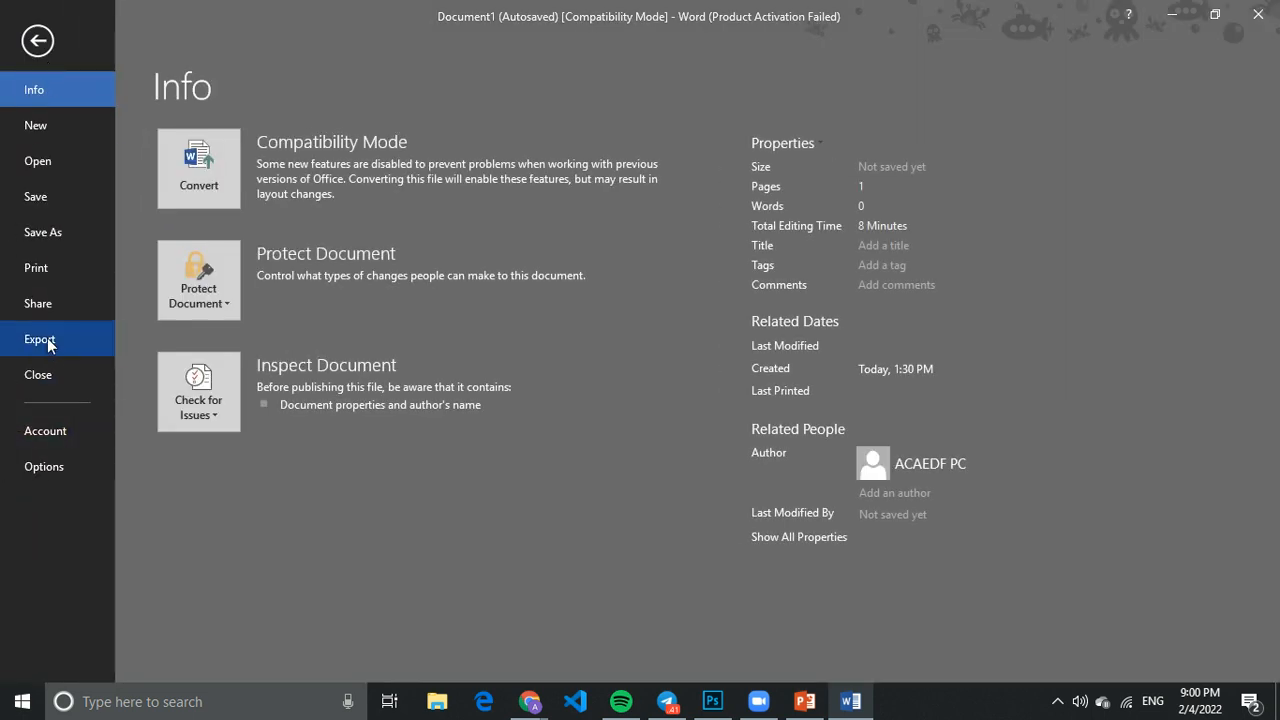
left_click(62, 238)
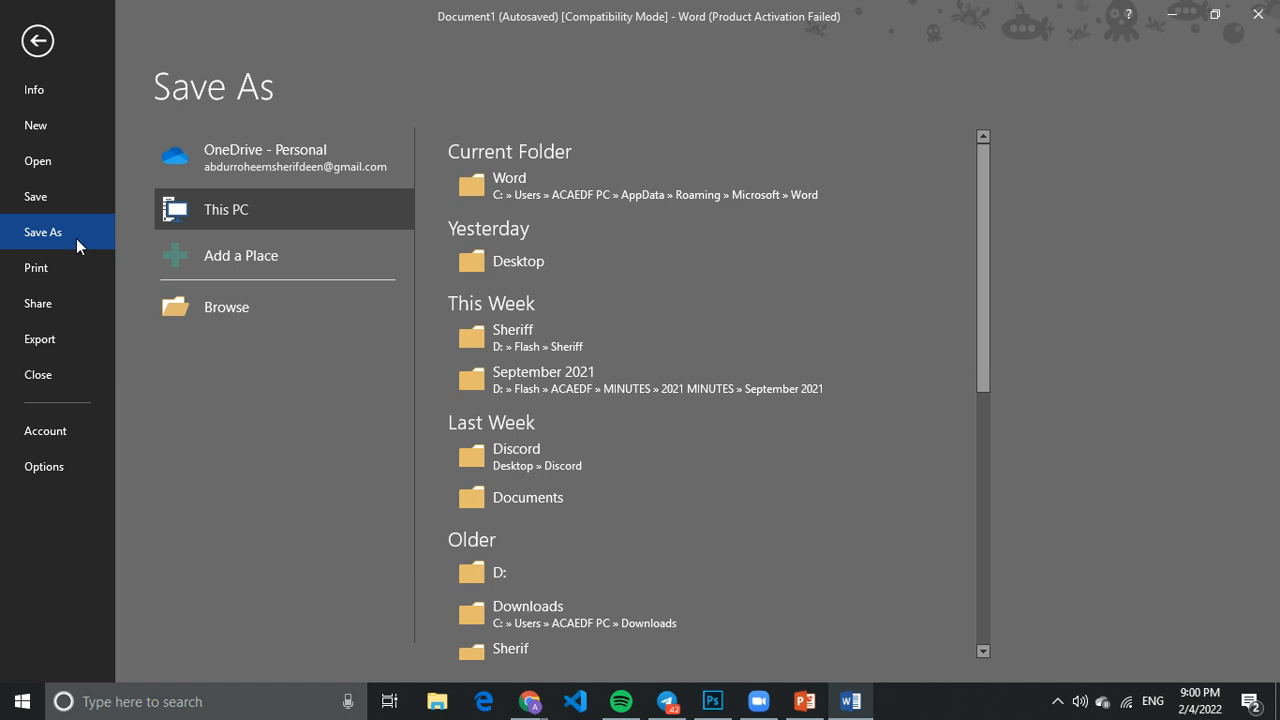
left_click(77, 287)
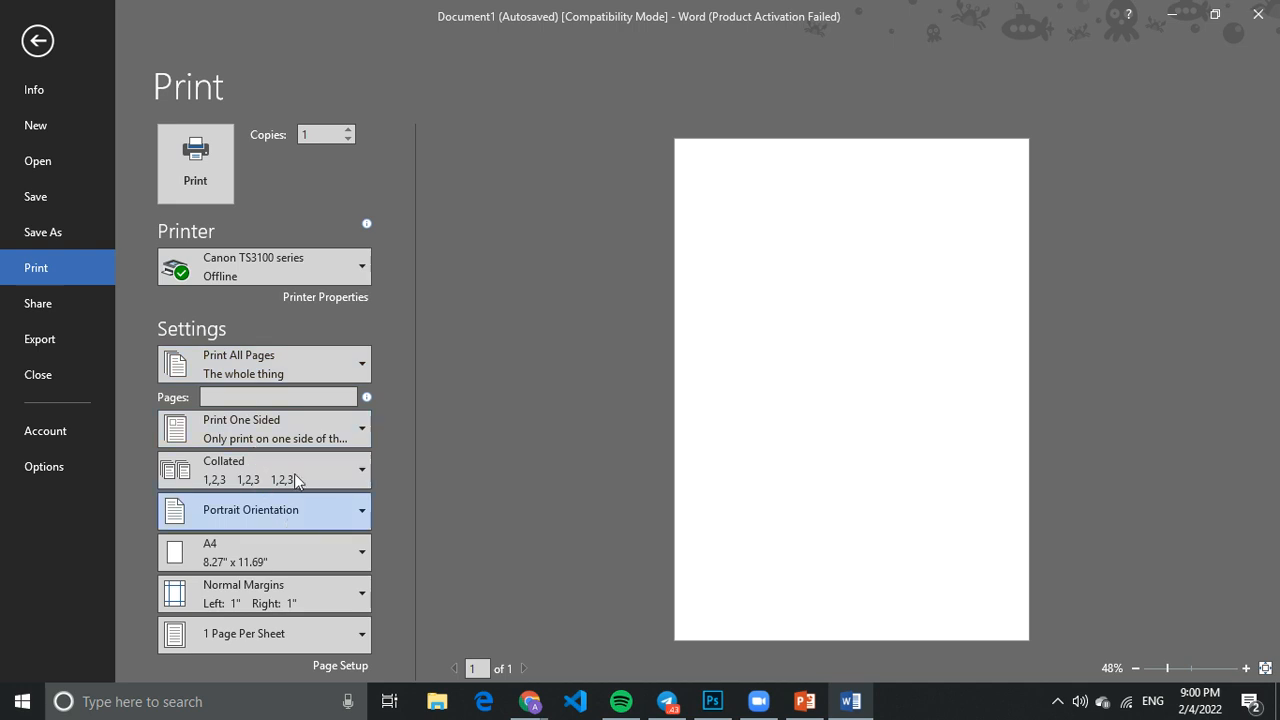
left_click(48, 311)
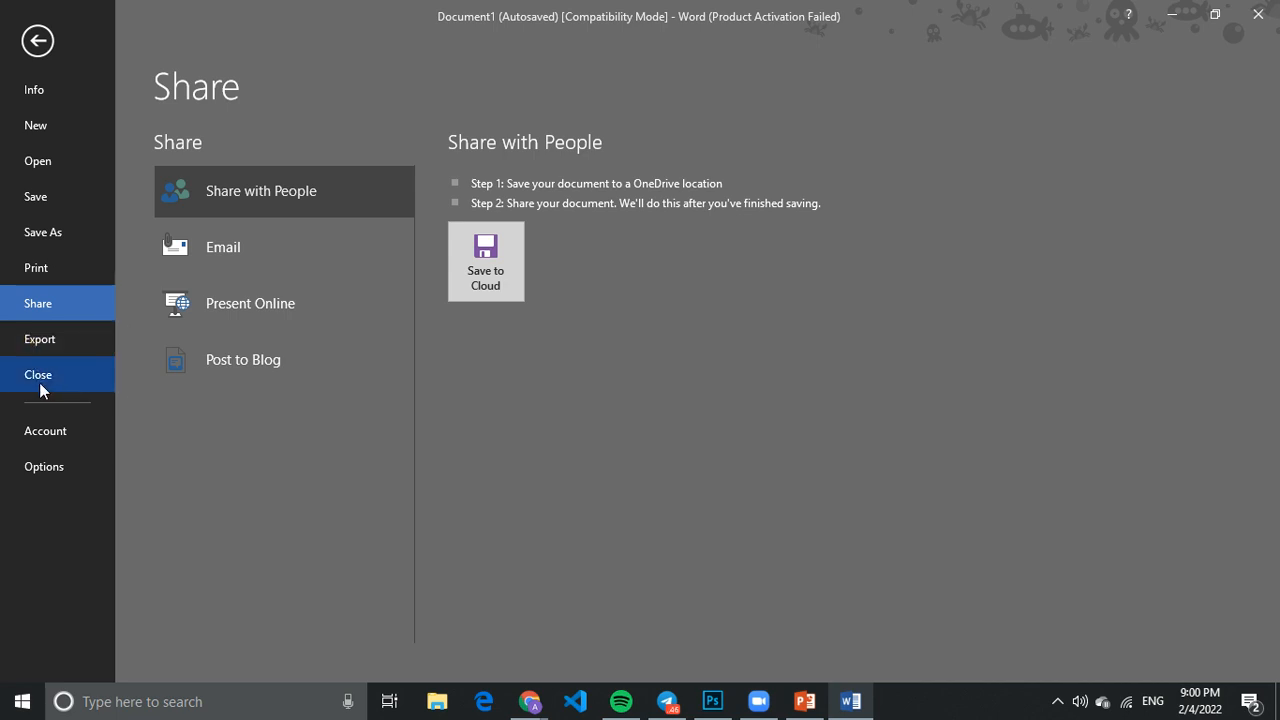
left_click(62, 452)
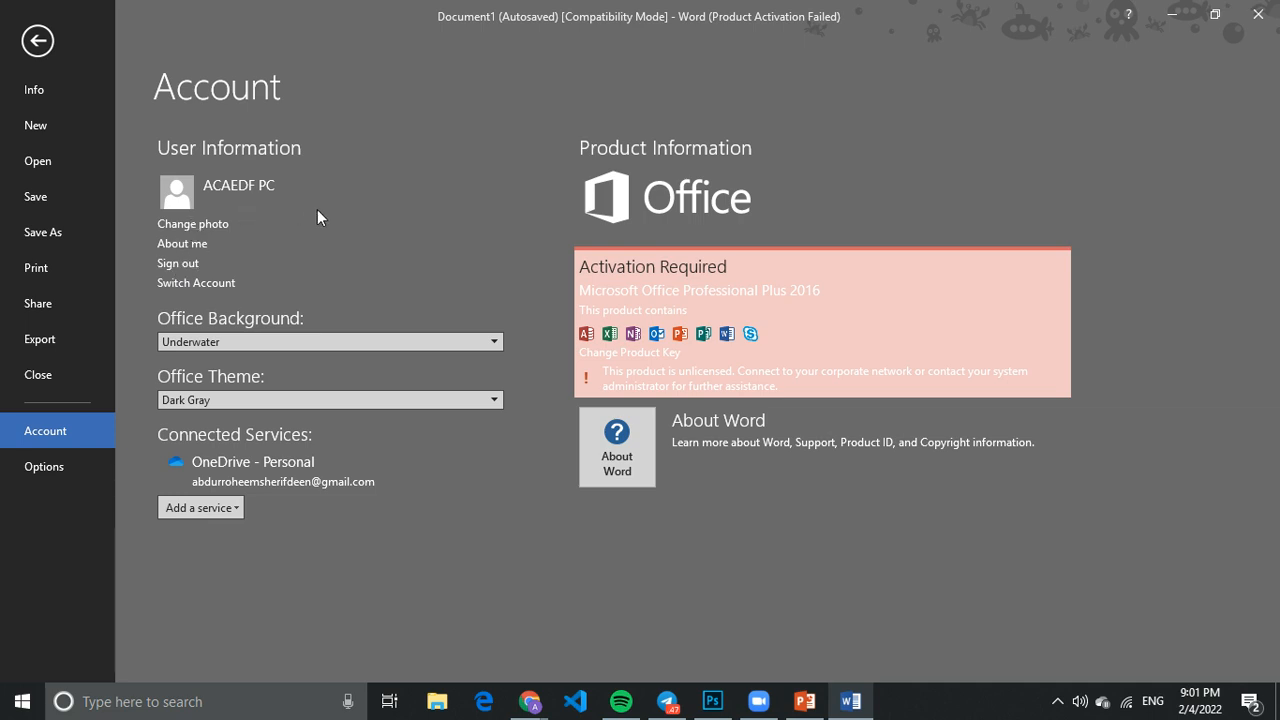
left_click(45, 468)
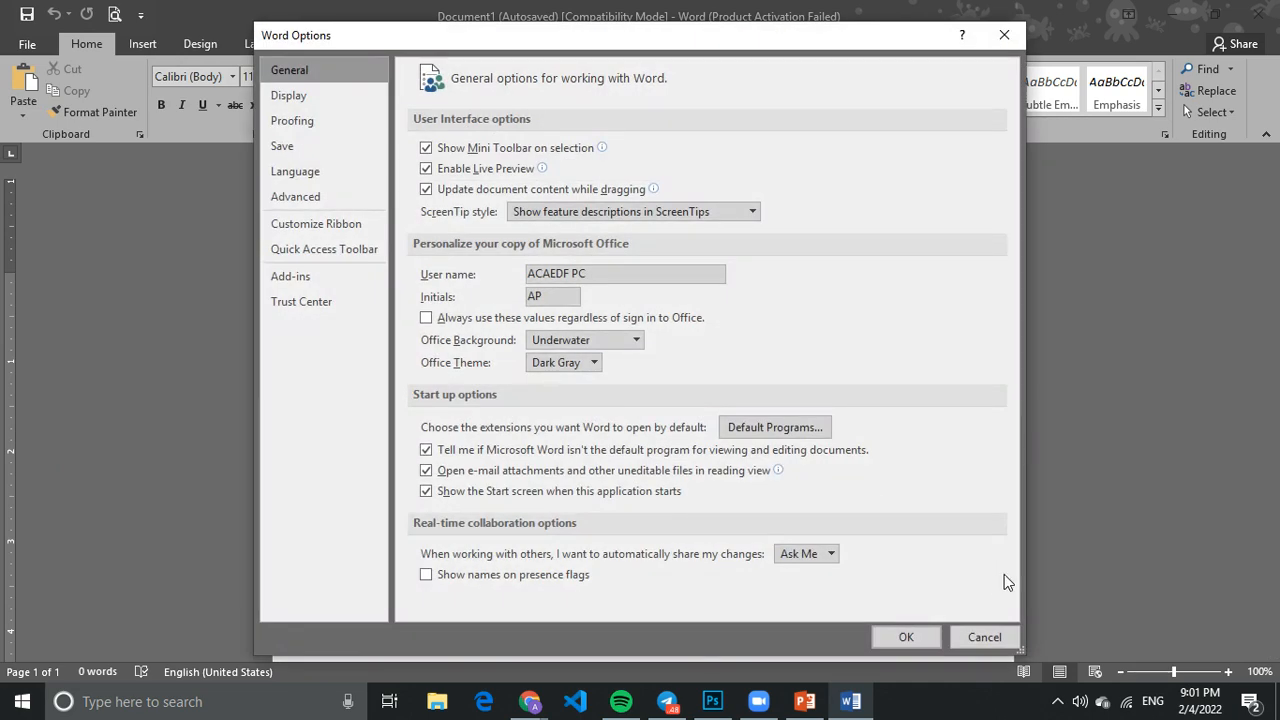
left_click(986, 636)
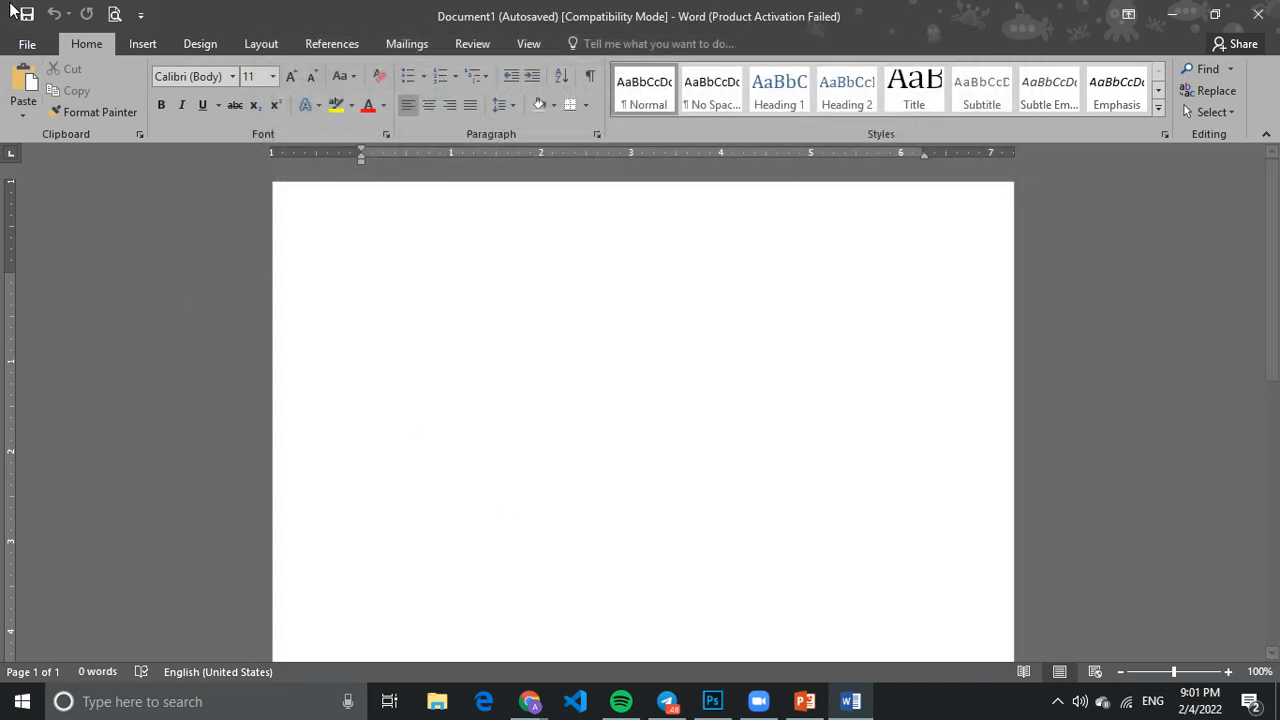
left_click(27, 44)
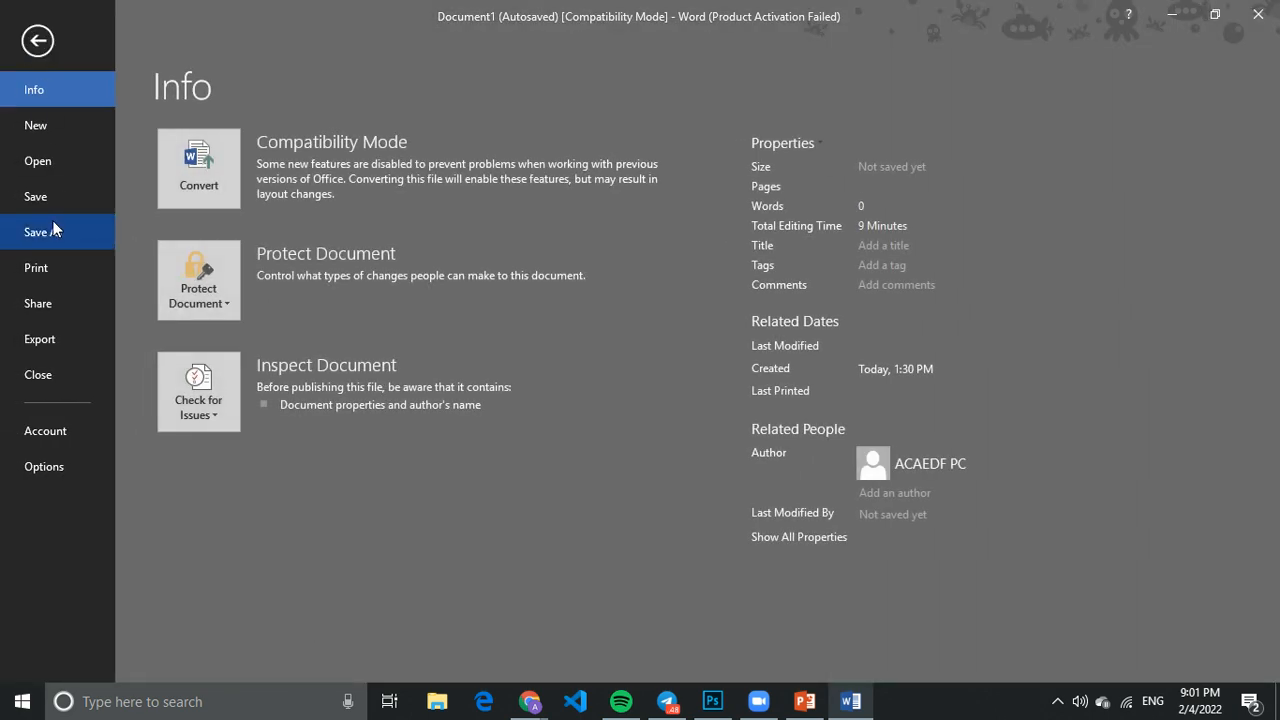
left_click(37, 42)
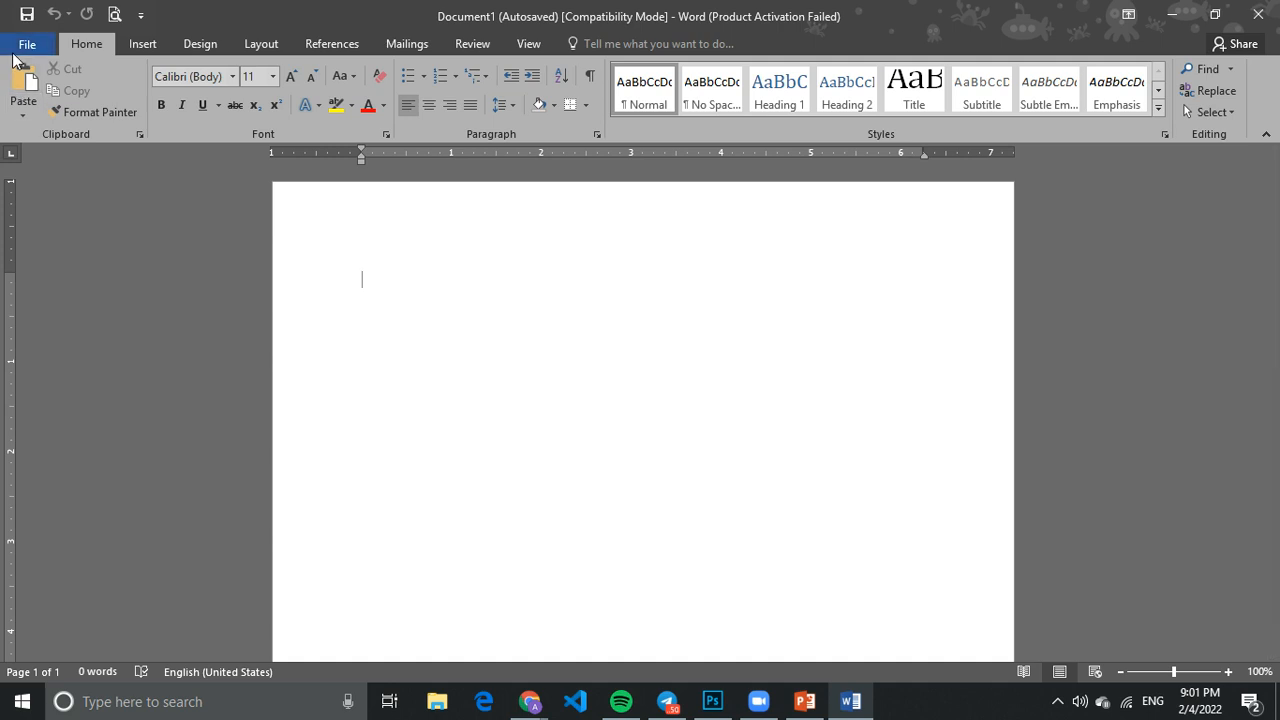
Begin saving the document as a new file and choose the Documents folder on this PC as its location
left_click(22, 46)
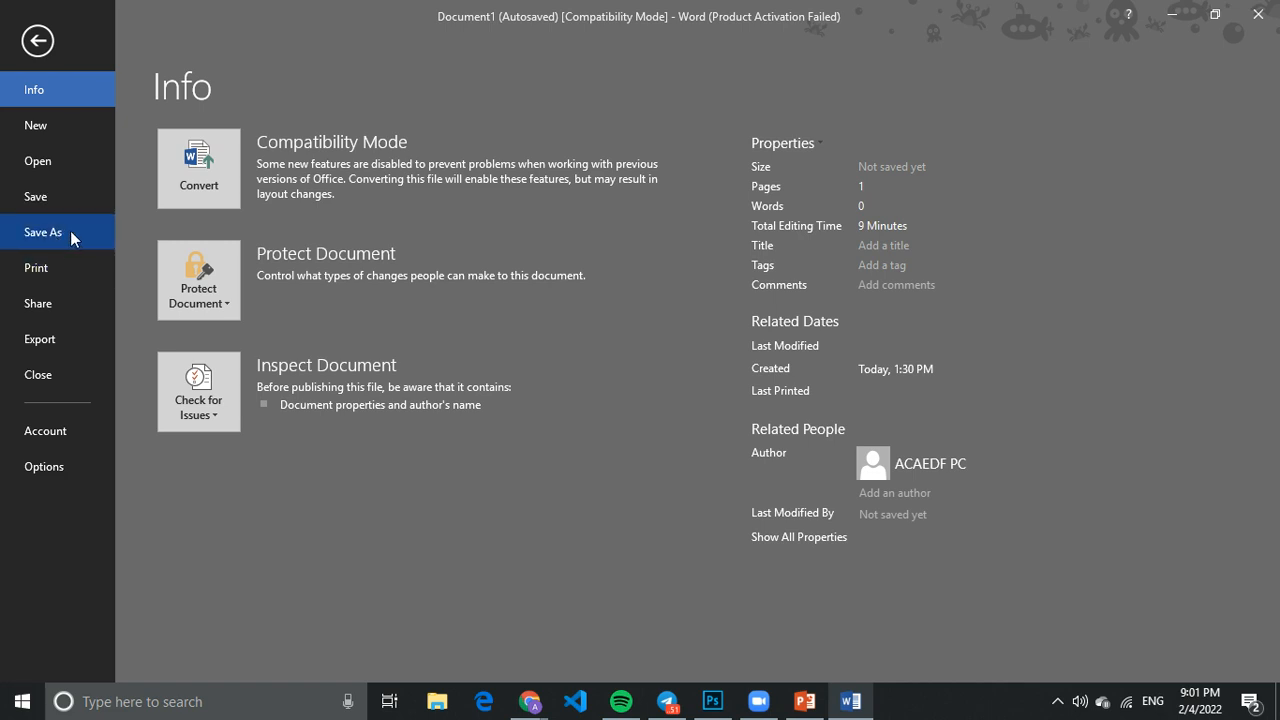
left_click(70, 230)
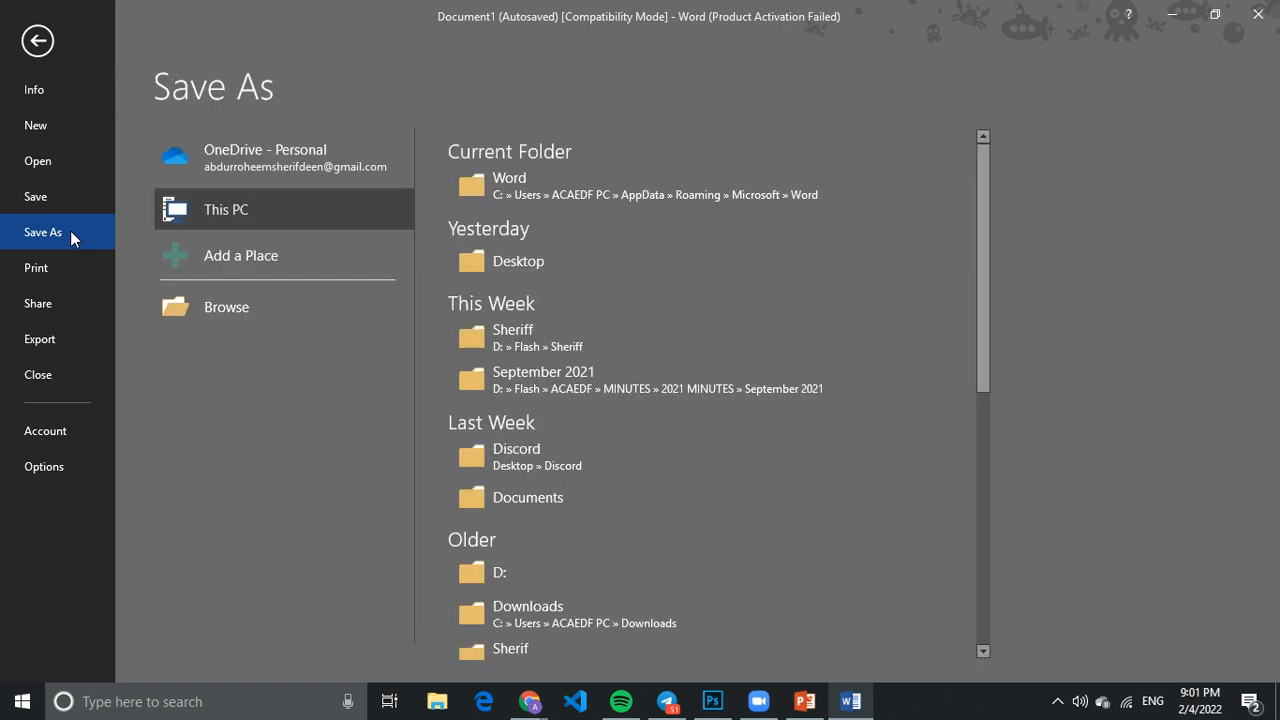
left_click(268, 309)
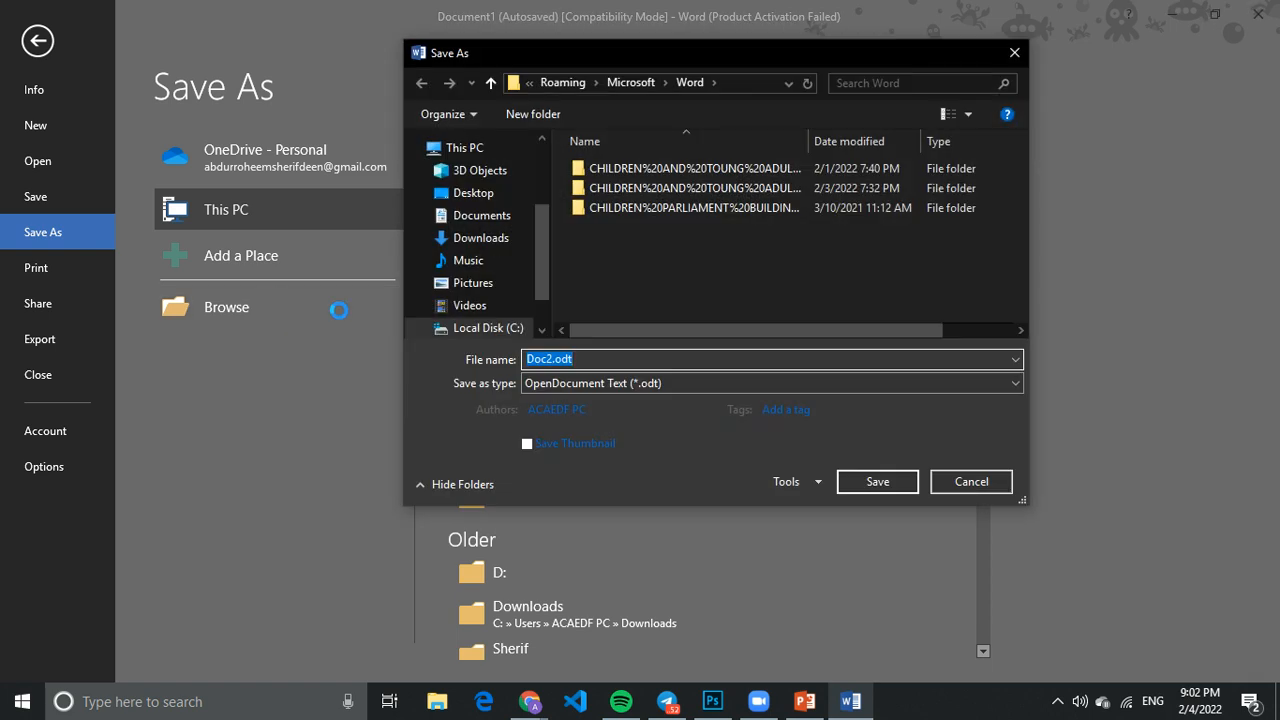
scroll(480, 290, "up", 3)
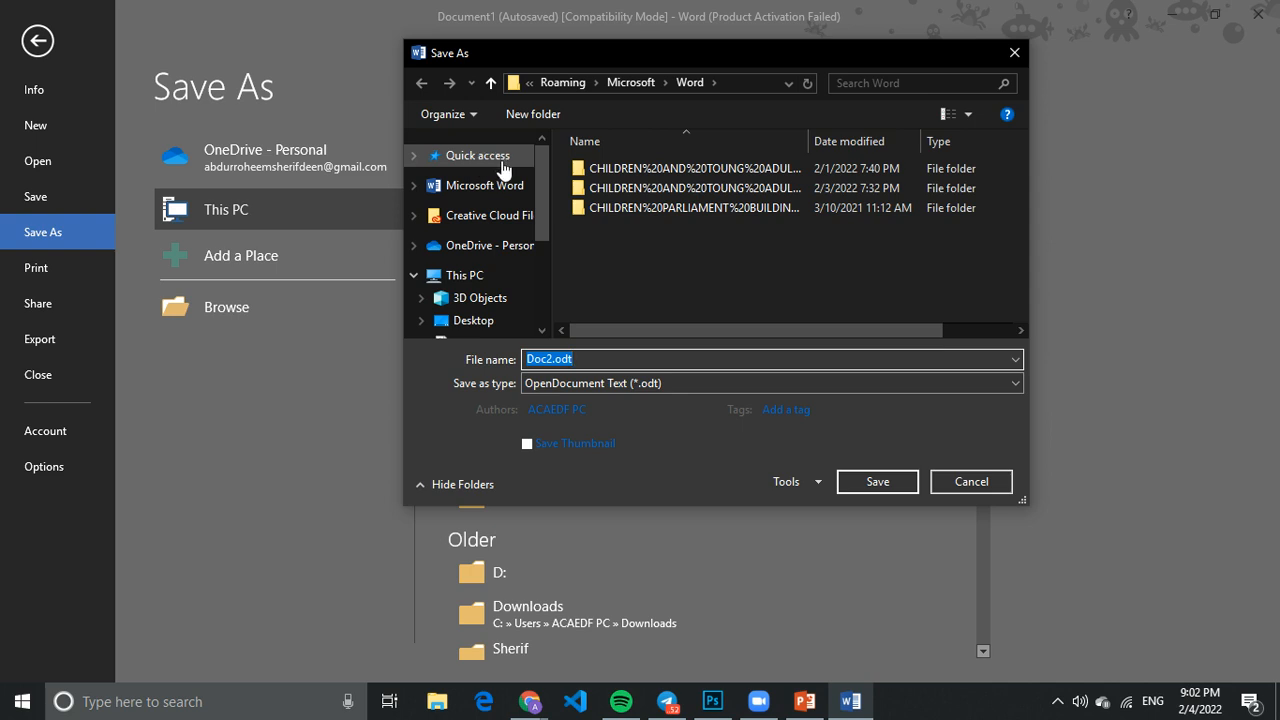
scroll(515, 205, "down", 2)
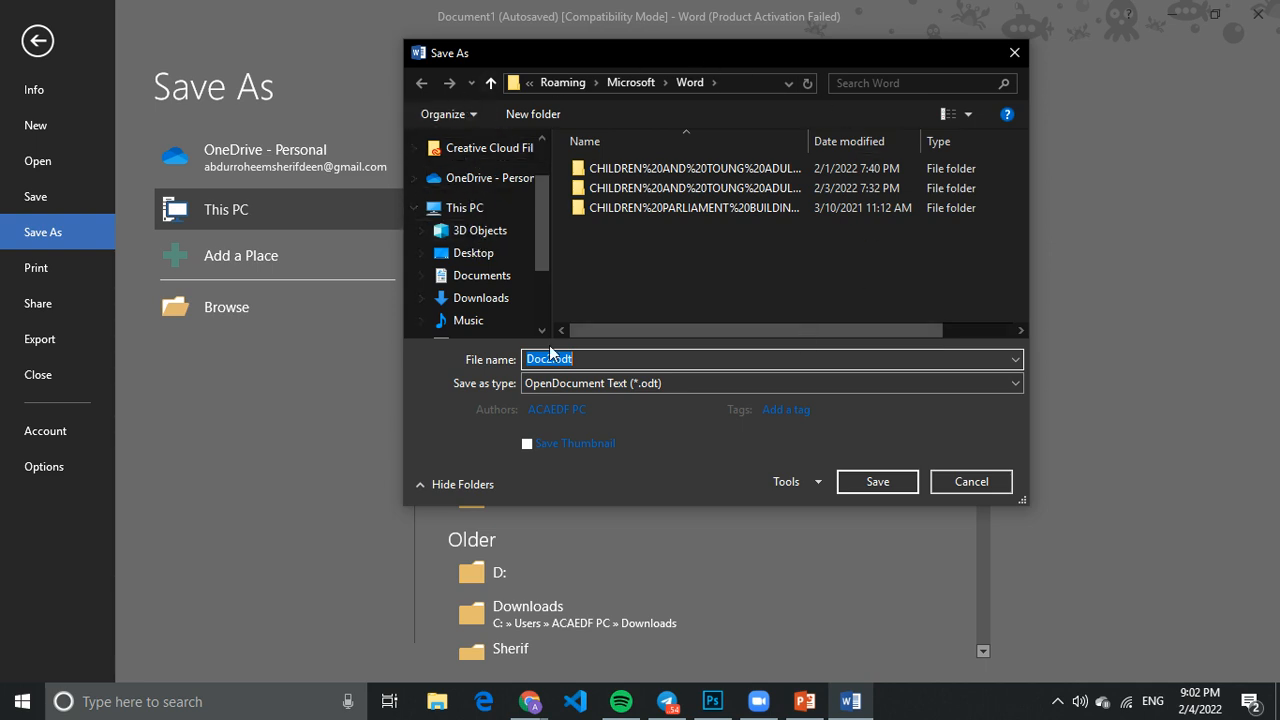
left_click_drag(543, 205, 540, 249)
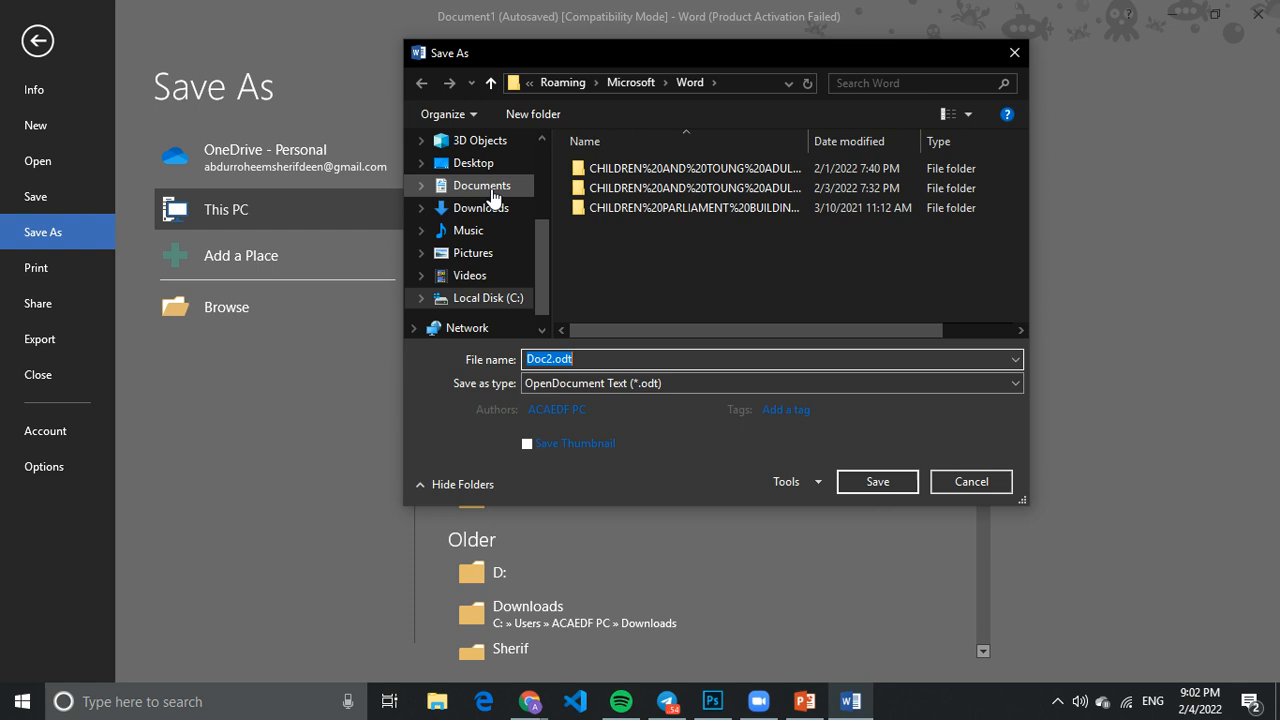
left_click(492, 187)
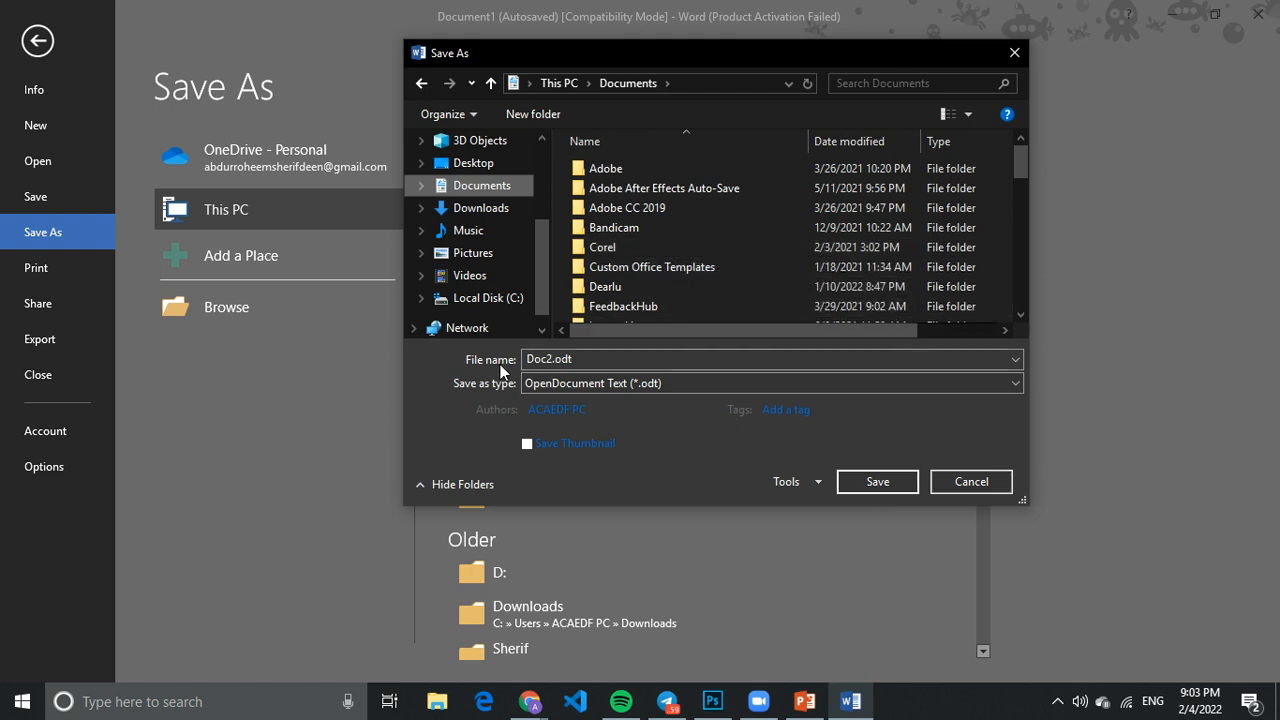
Name the file New Work and check the list of previously used file names
double_click(576, 359)
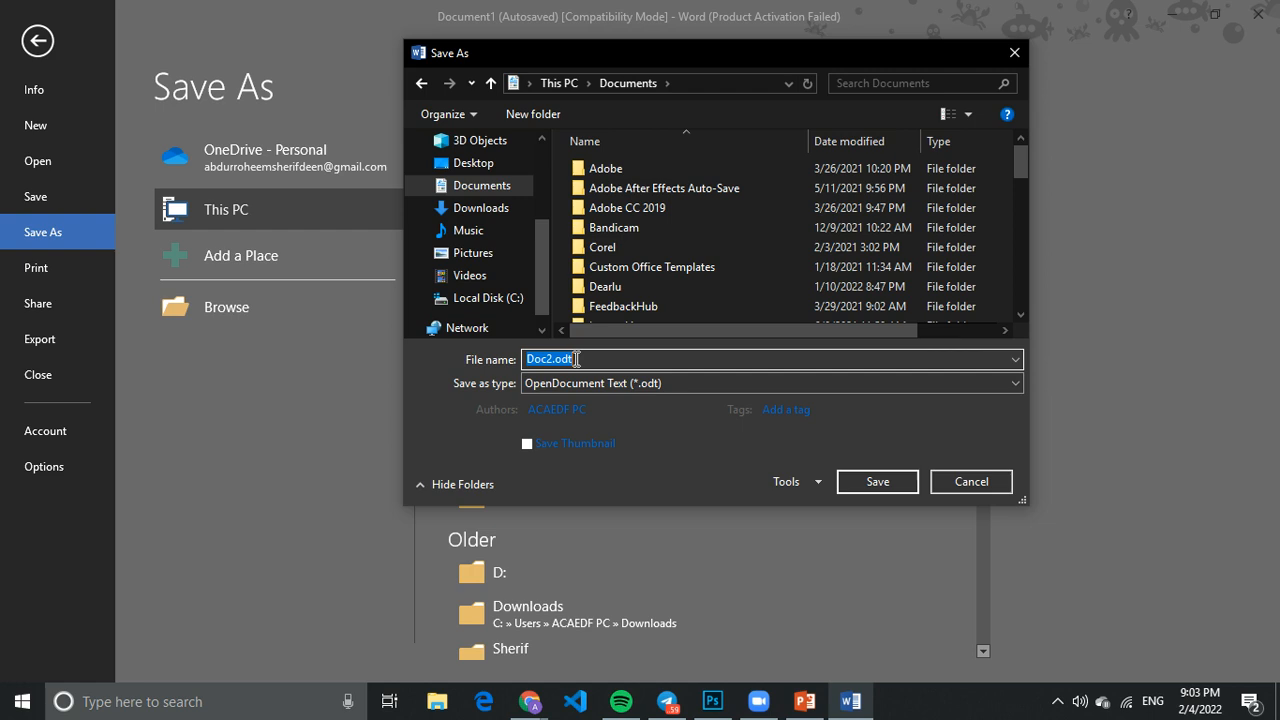
type("N")
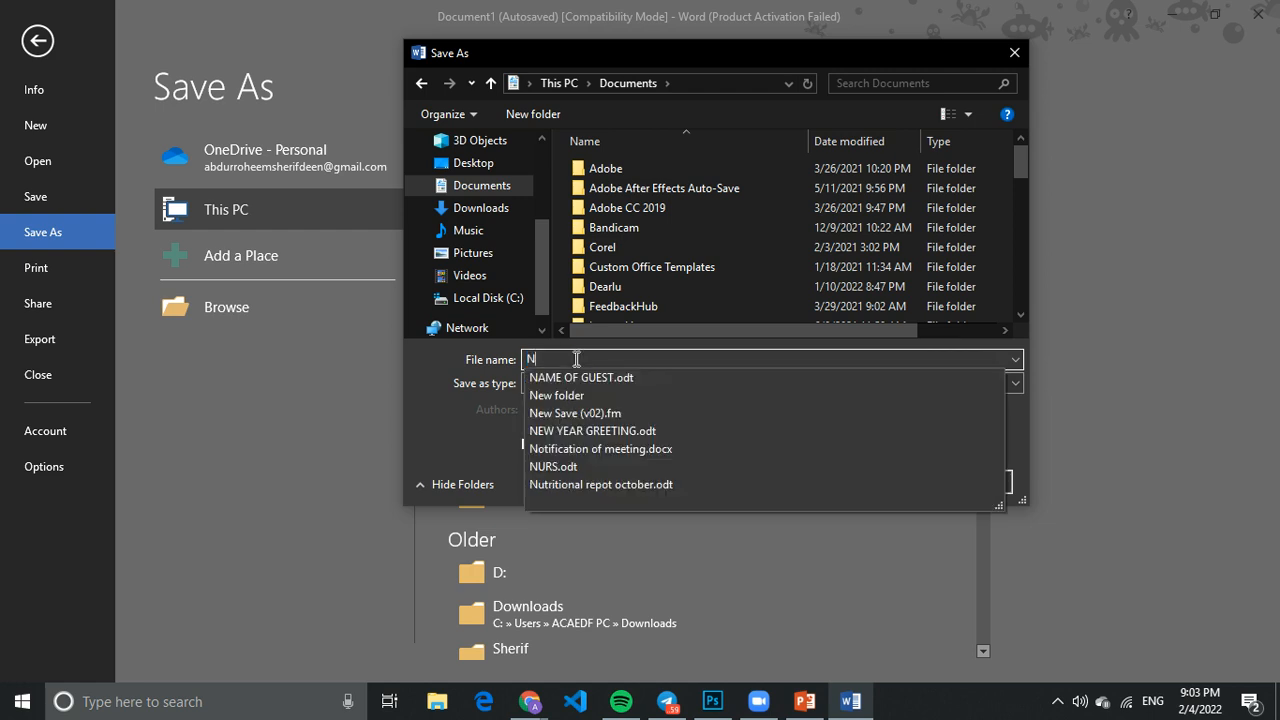
type("ew")
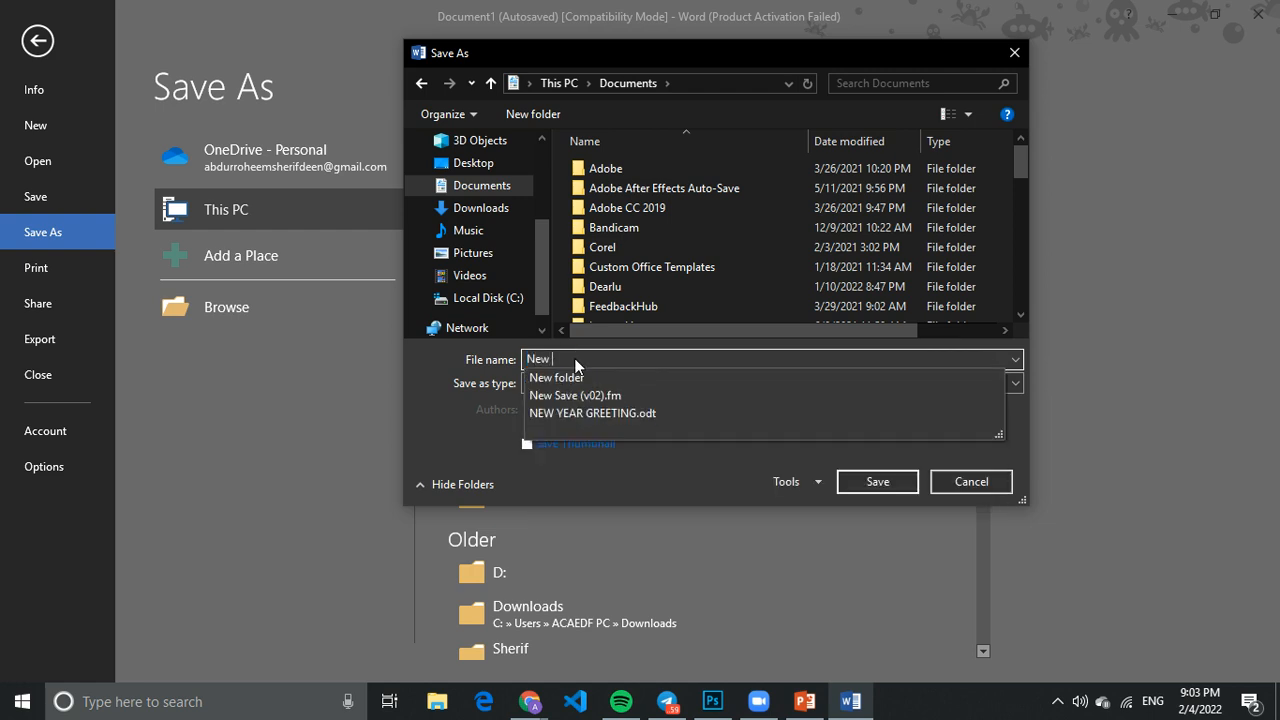
type(" Wo")
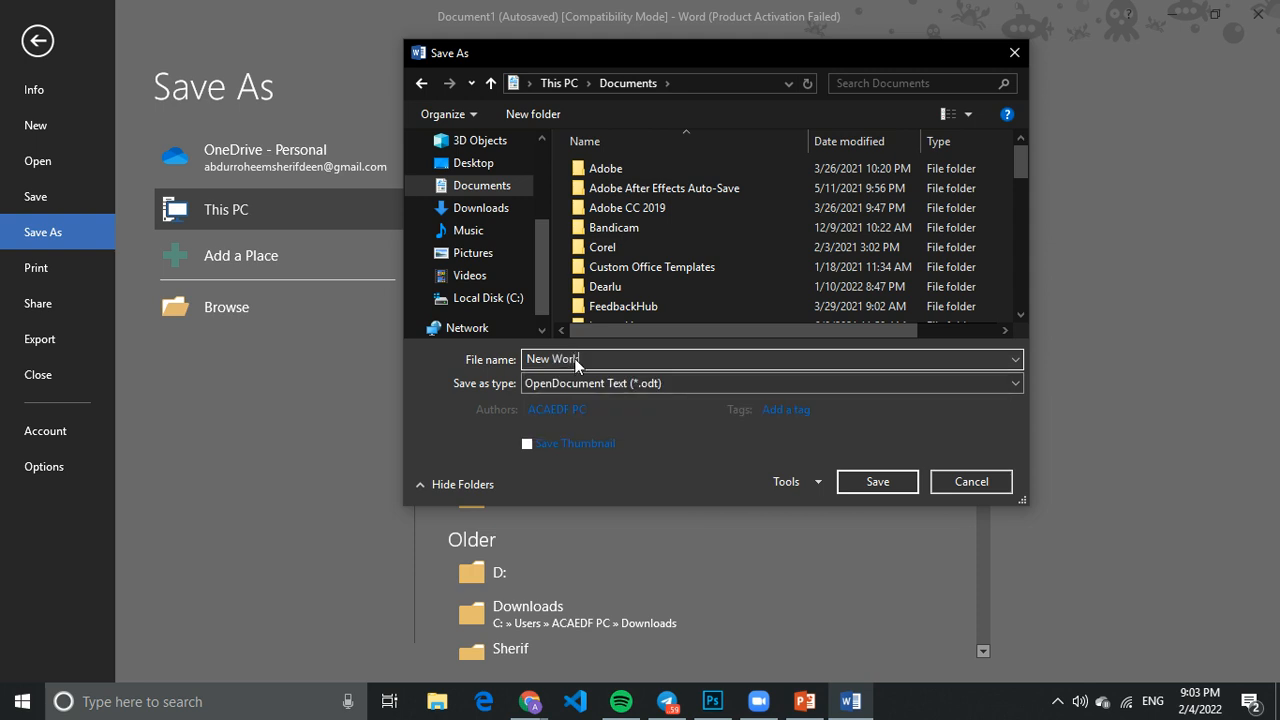
type("rk")
left_click(1015, 360)
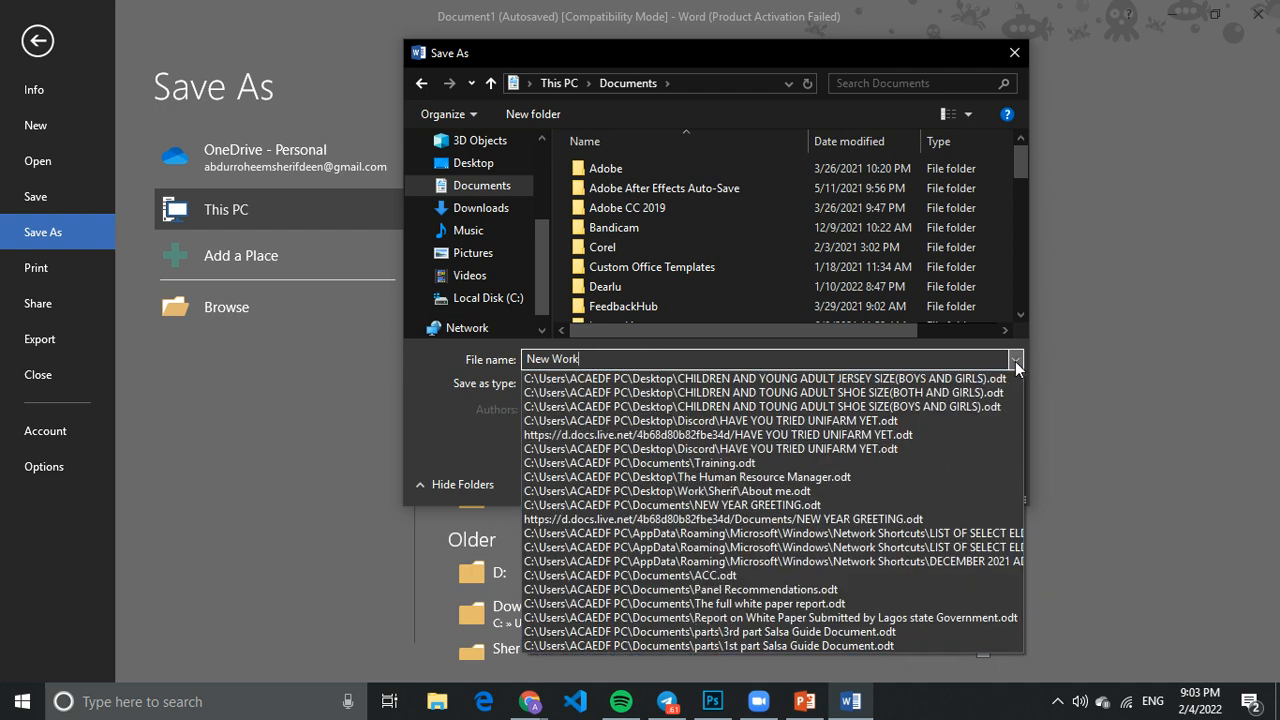
left_click(1015, 360)
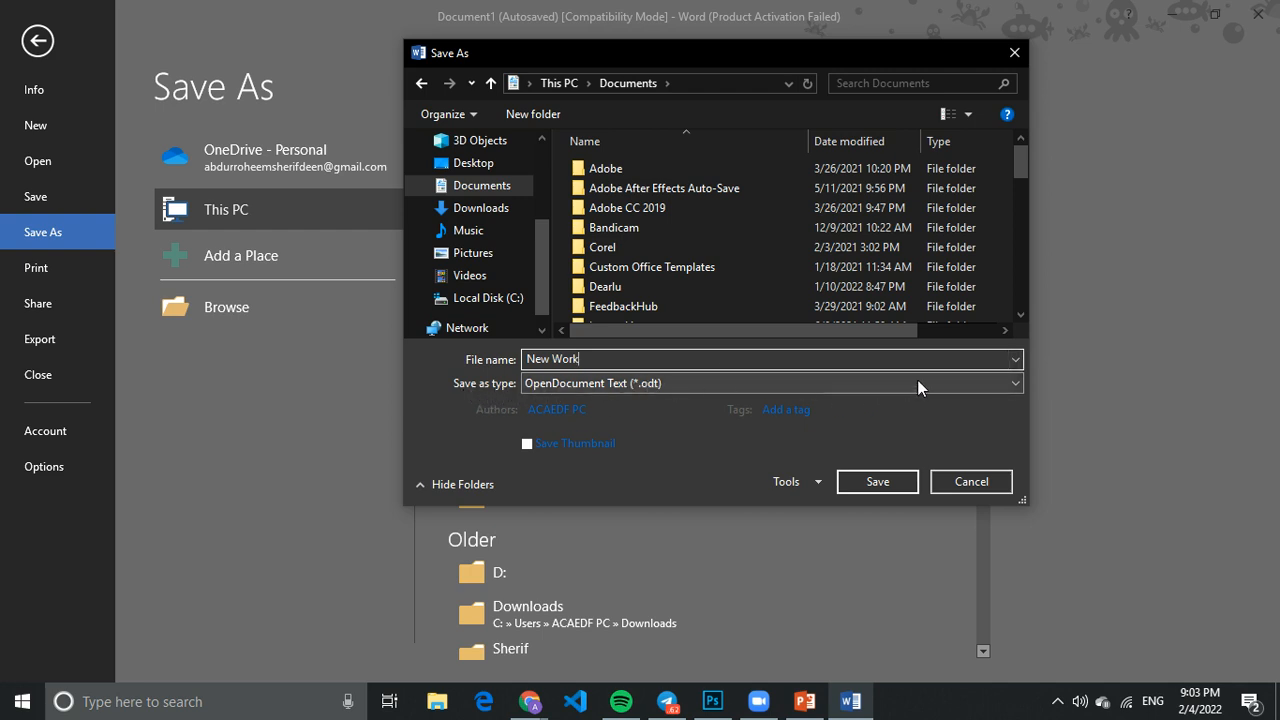
Set the file type to Word Document (*.docx) and save the file
left_click(1015, 384)
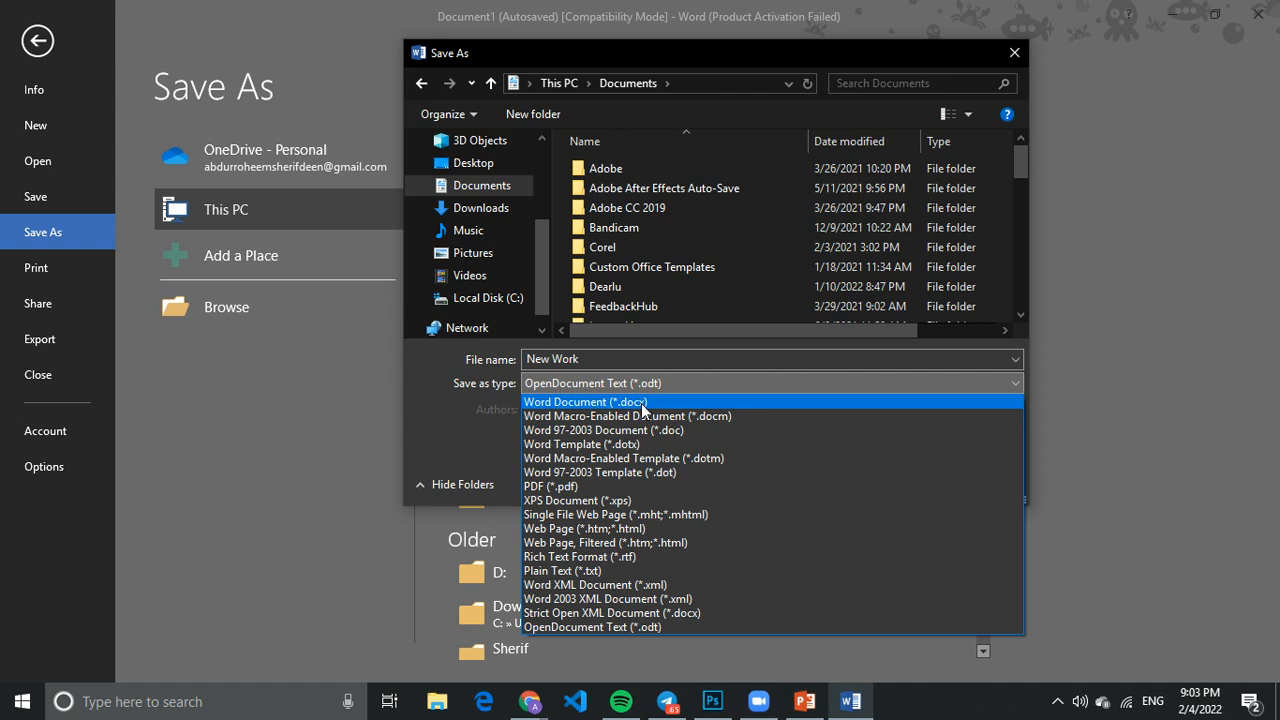
left_click(642, 404)
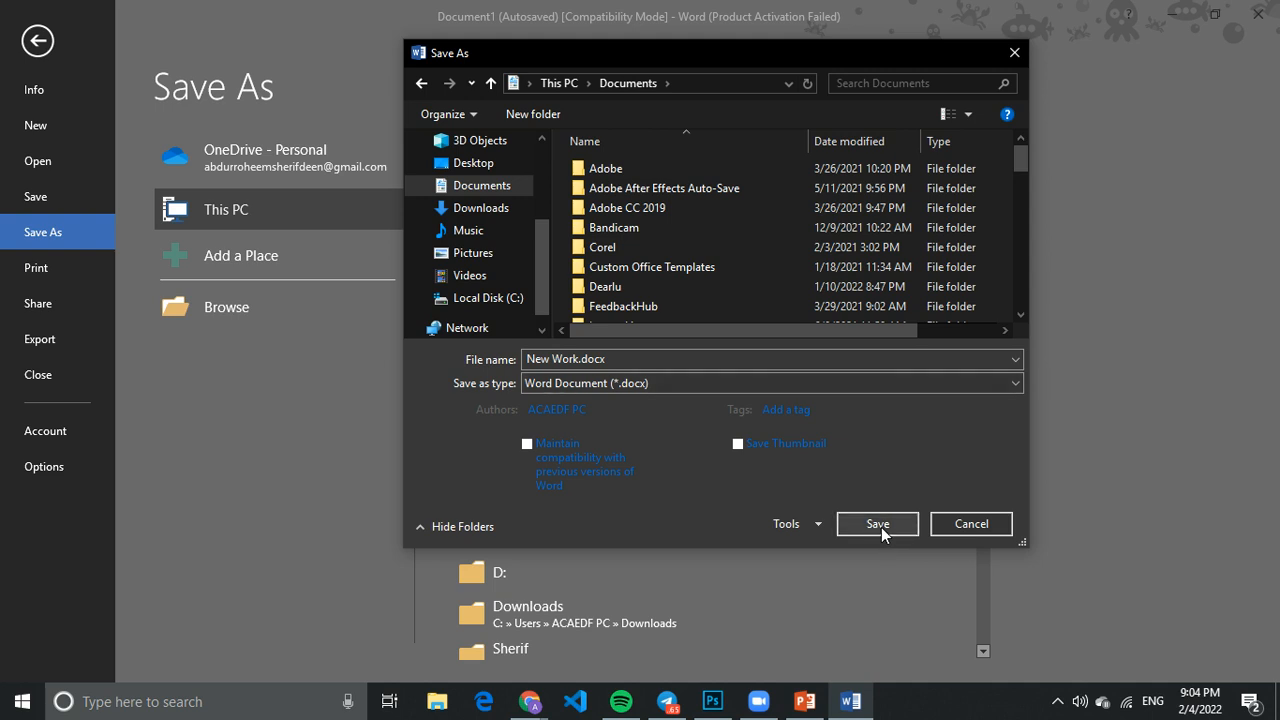
left_click(545, 410)
left_click(876, 523)
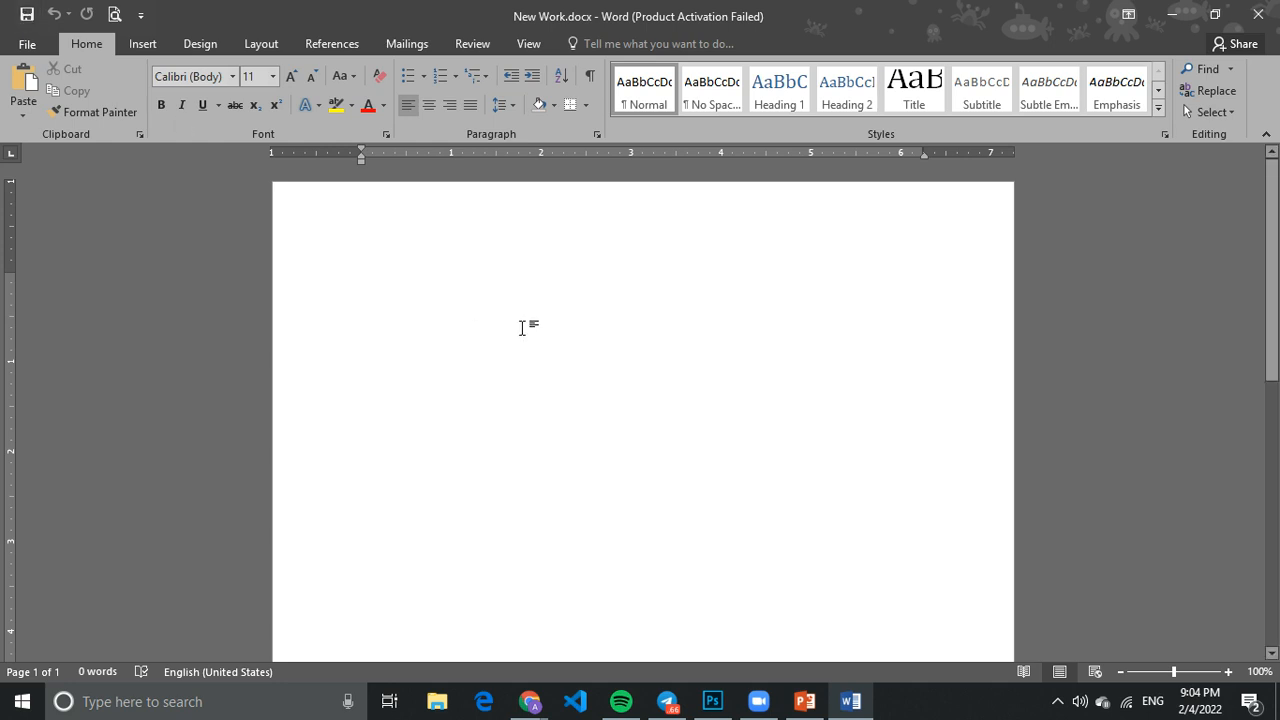
Save the document with the trial text "dylk" in it, and erase that text from the page
type("dylk")
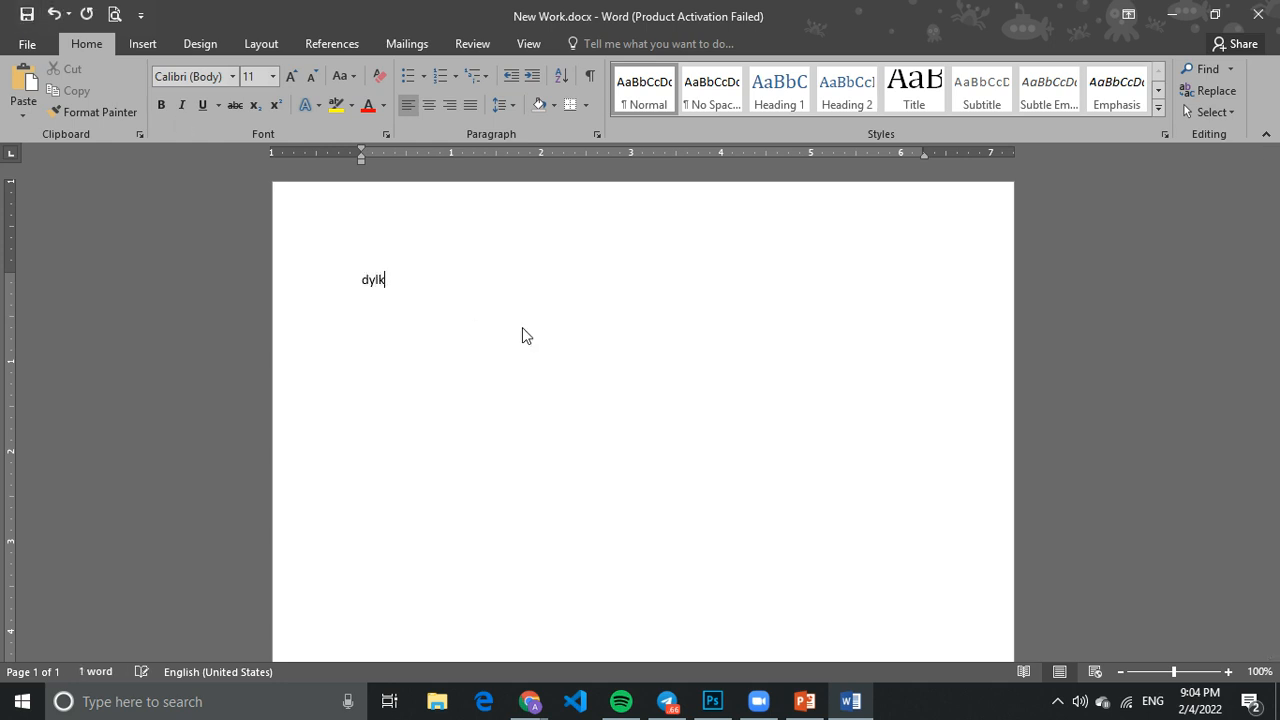
left_click(20, 10)
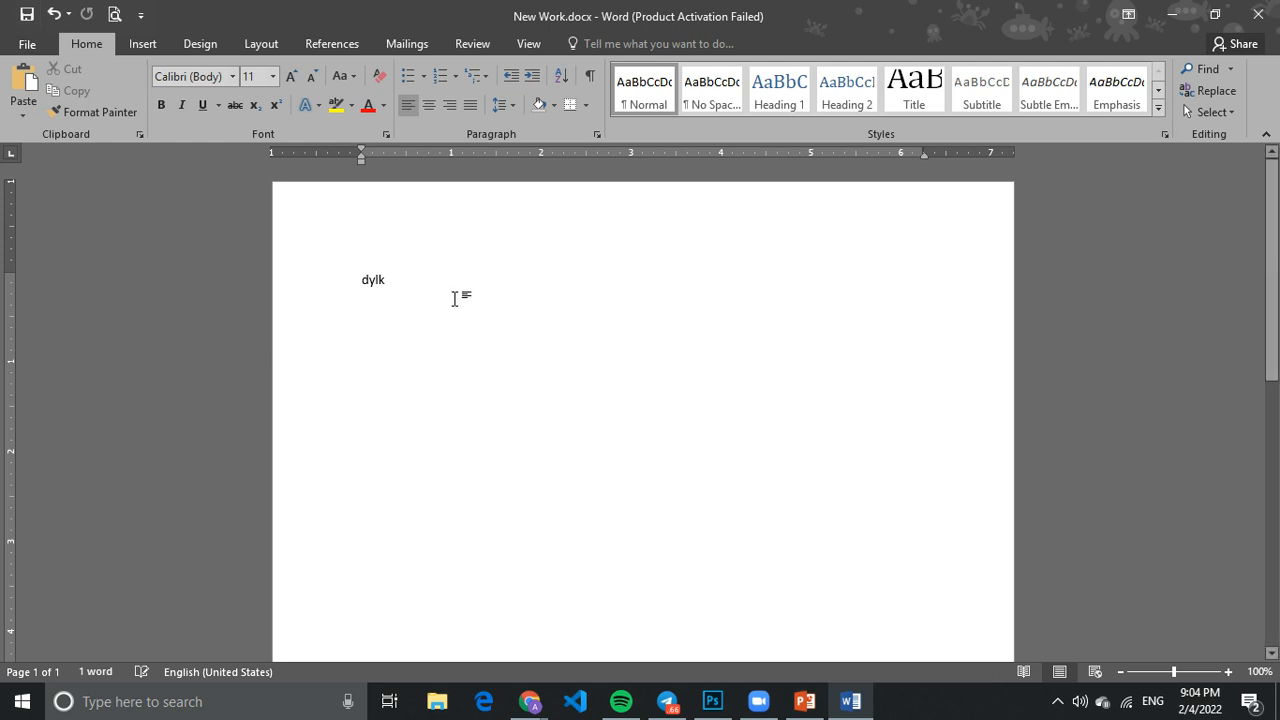
key("BackSpace")
key("BackSpace")
key("BackSpace")
key("BackSpace")
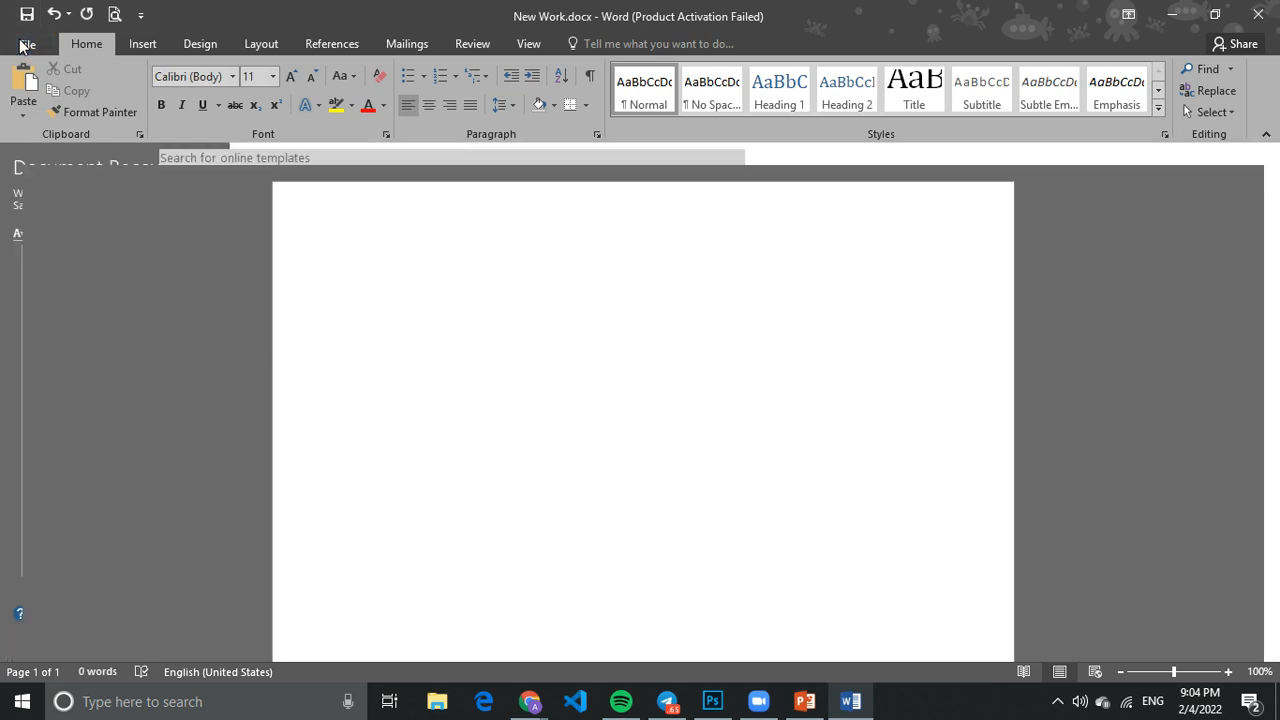
Review the document's Info page and return to the blank page
left_click(22, 45)
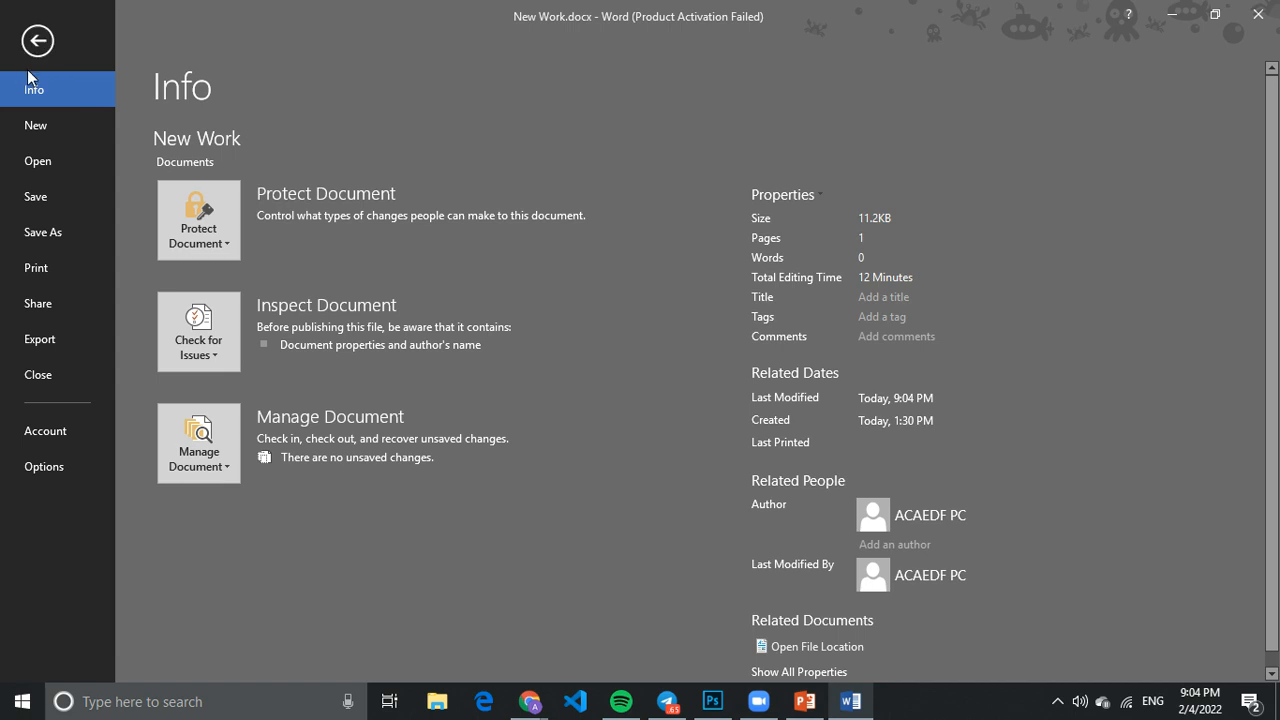
left_click(38, 42)
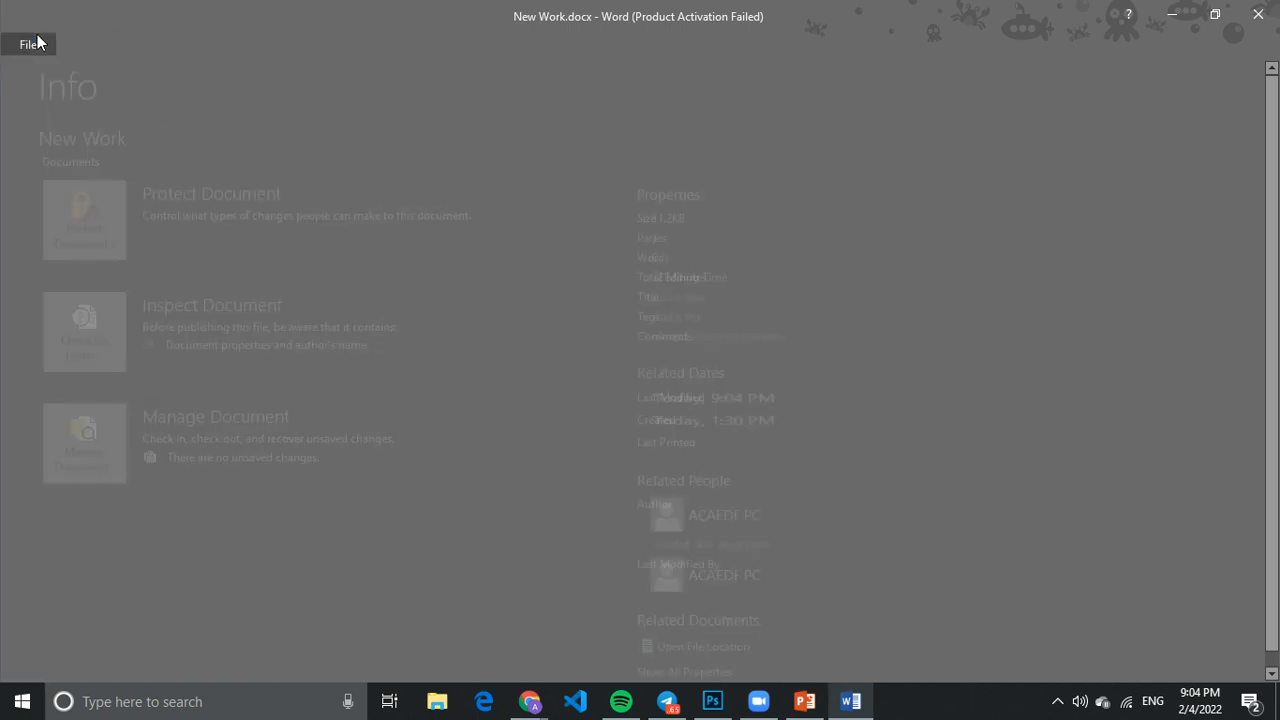
left_click(27, 45)
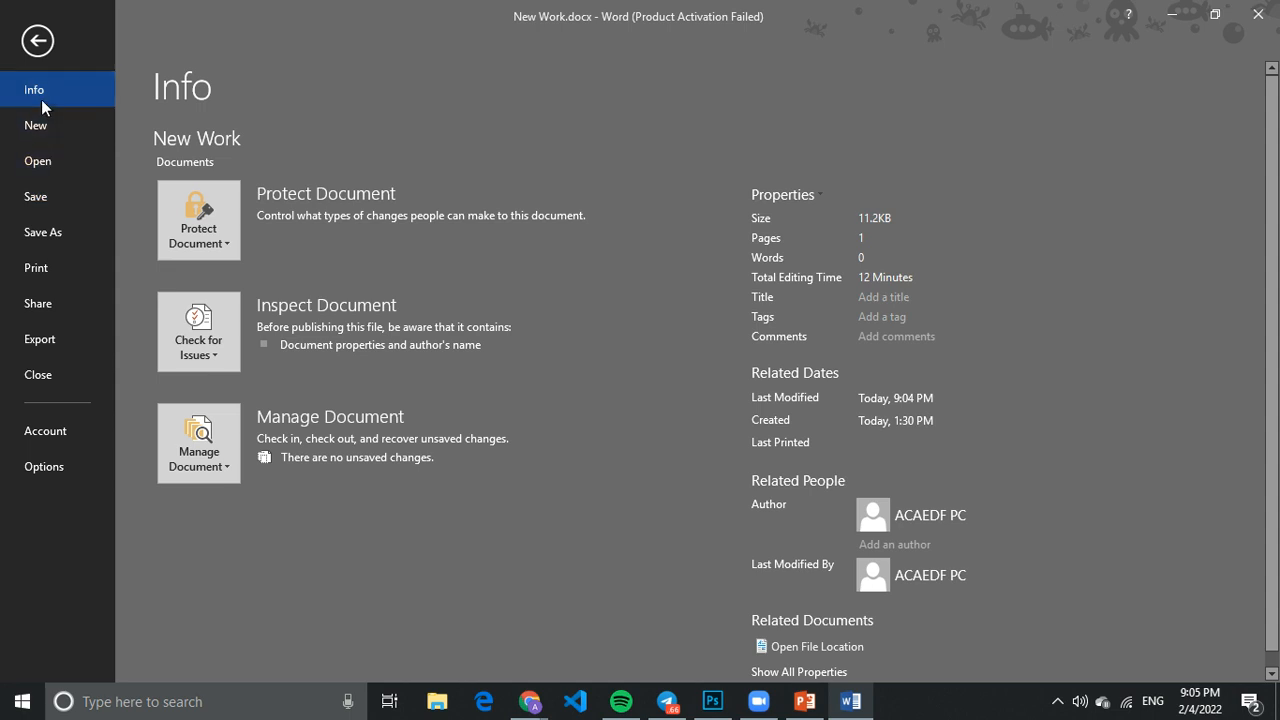
key("Escape")
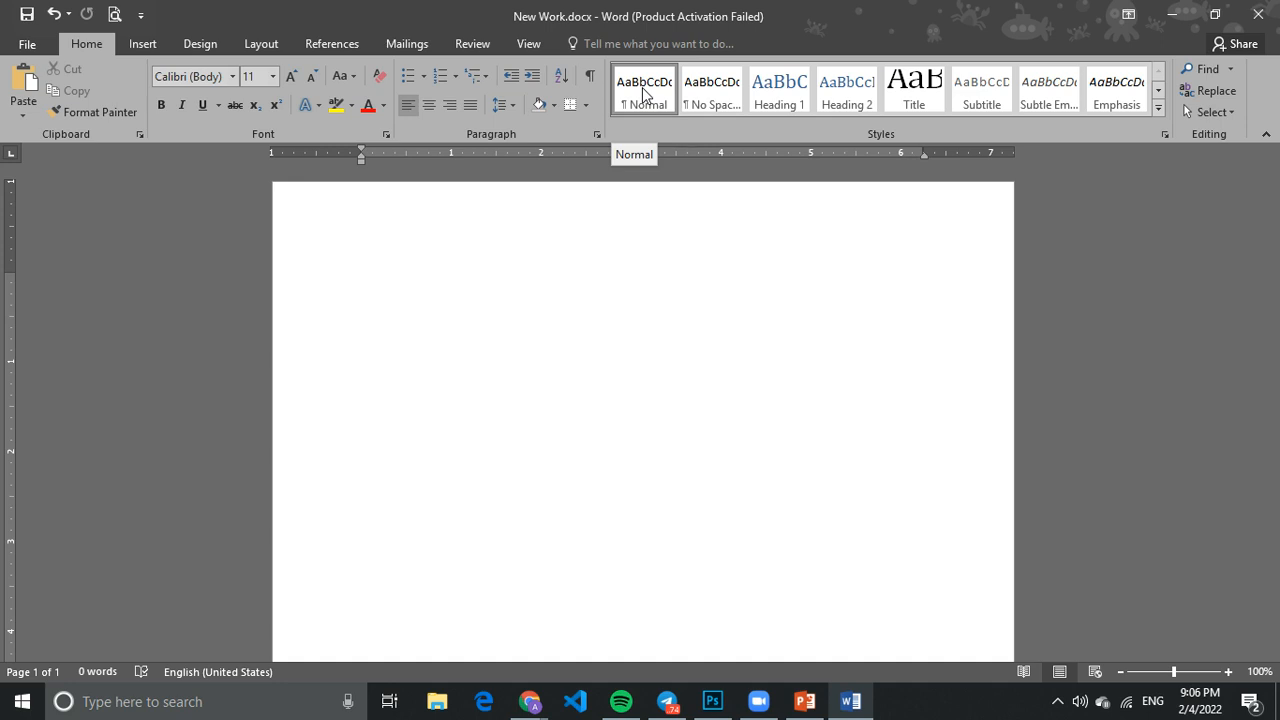
Look through the full style gallery, then view the Find pane for searching the document and close it
left_click(1158, 107)
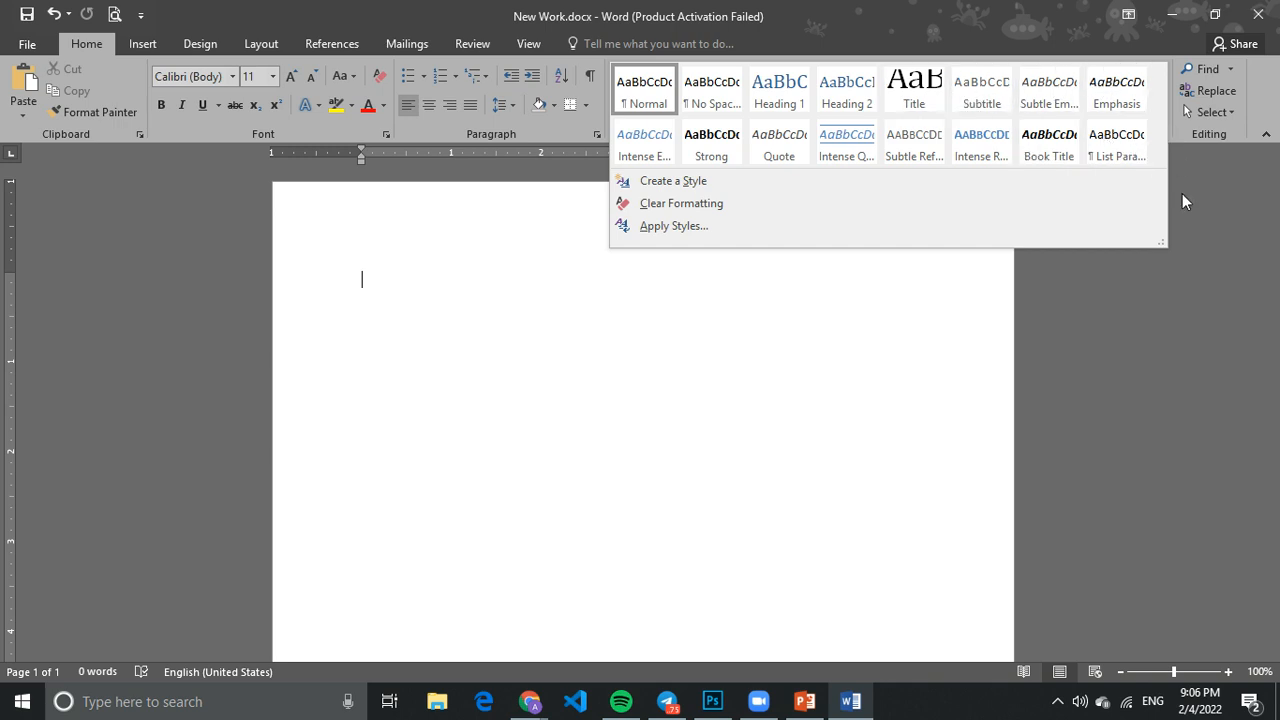
left_click(1180, 295)
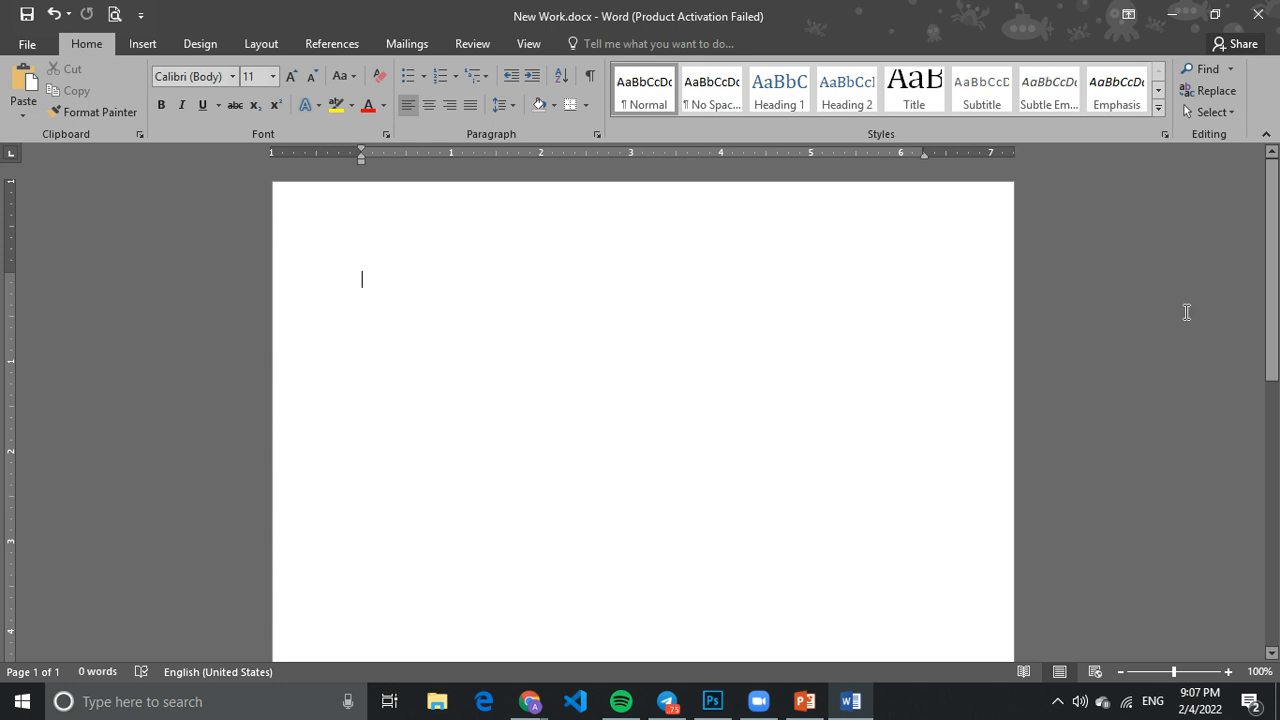
left_click(1231, 66)
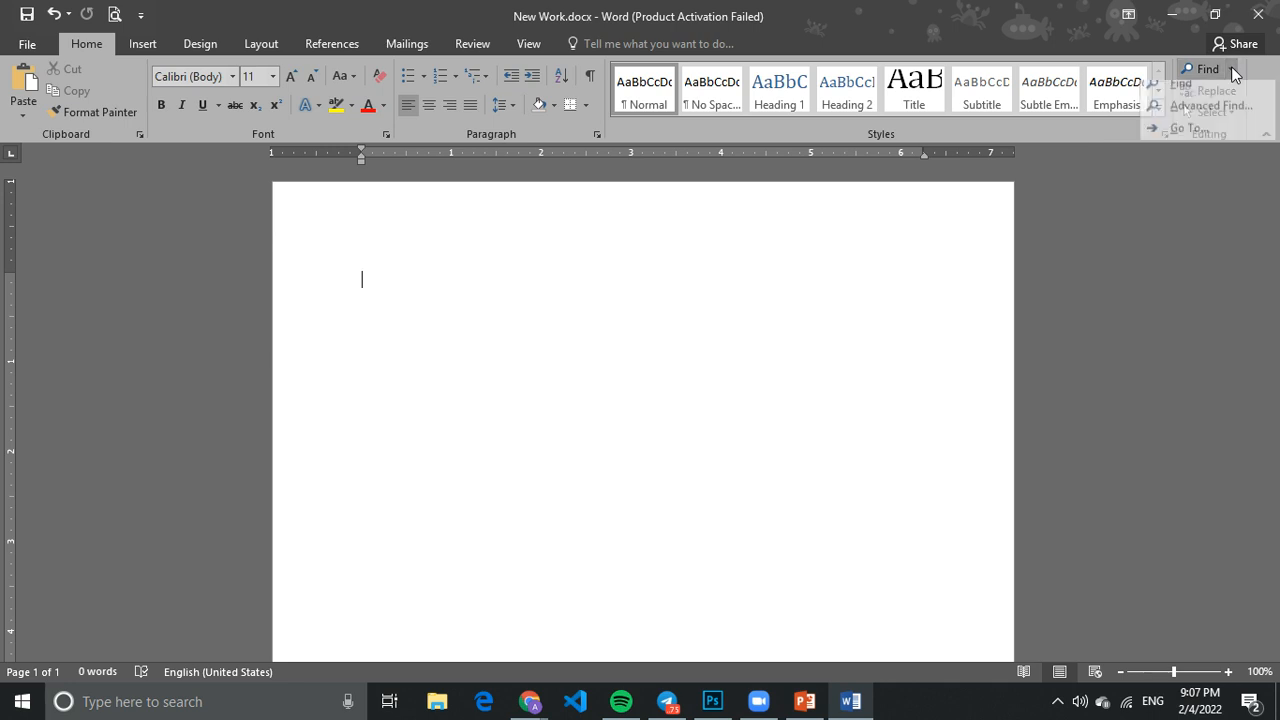
left_click(1182, 92)
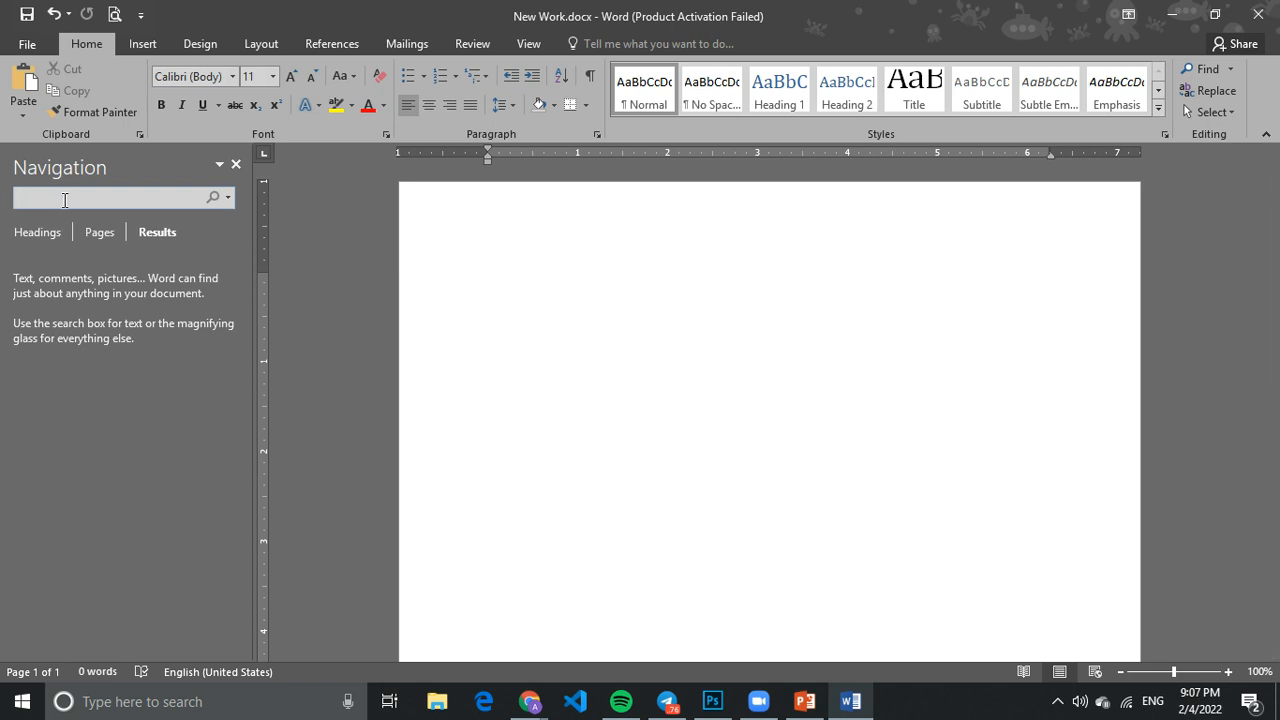
left_click(236, 165)
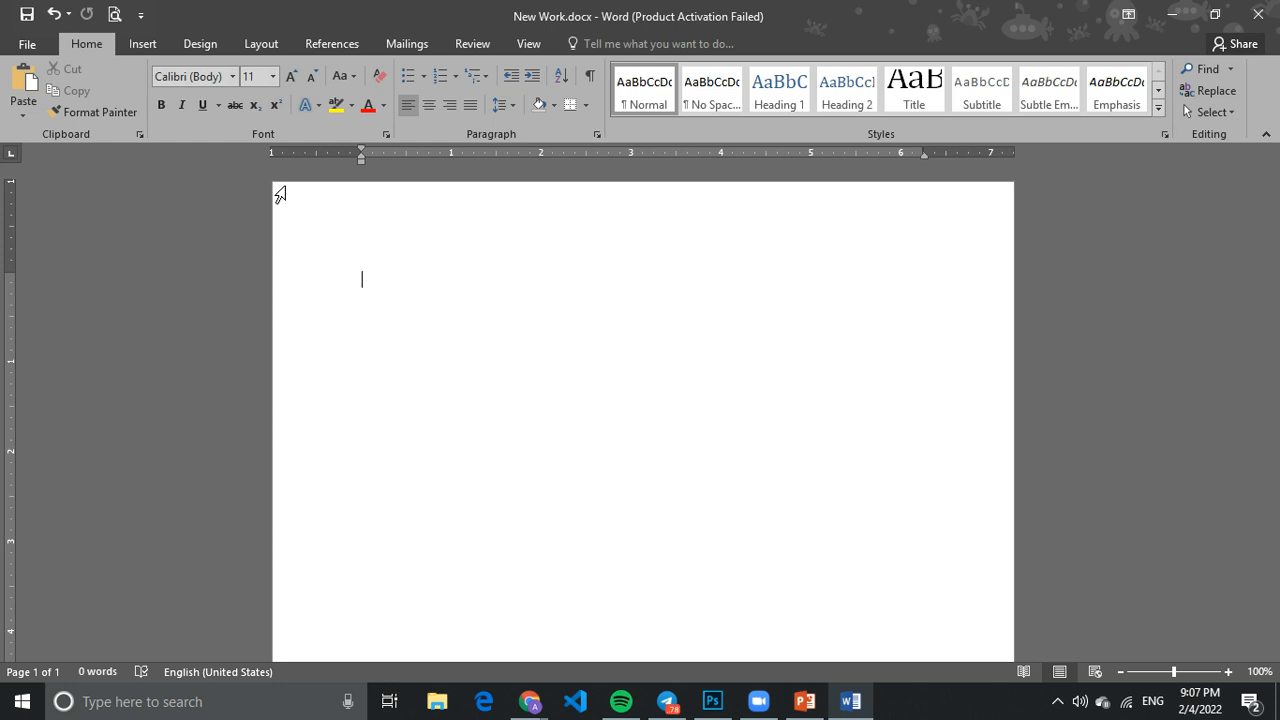
Enter the text "How to paste" on the first line of the document
type("How to paste")
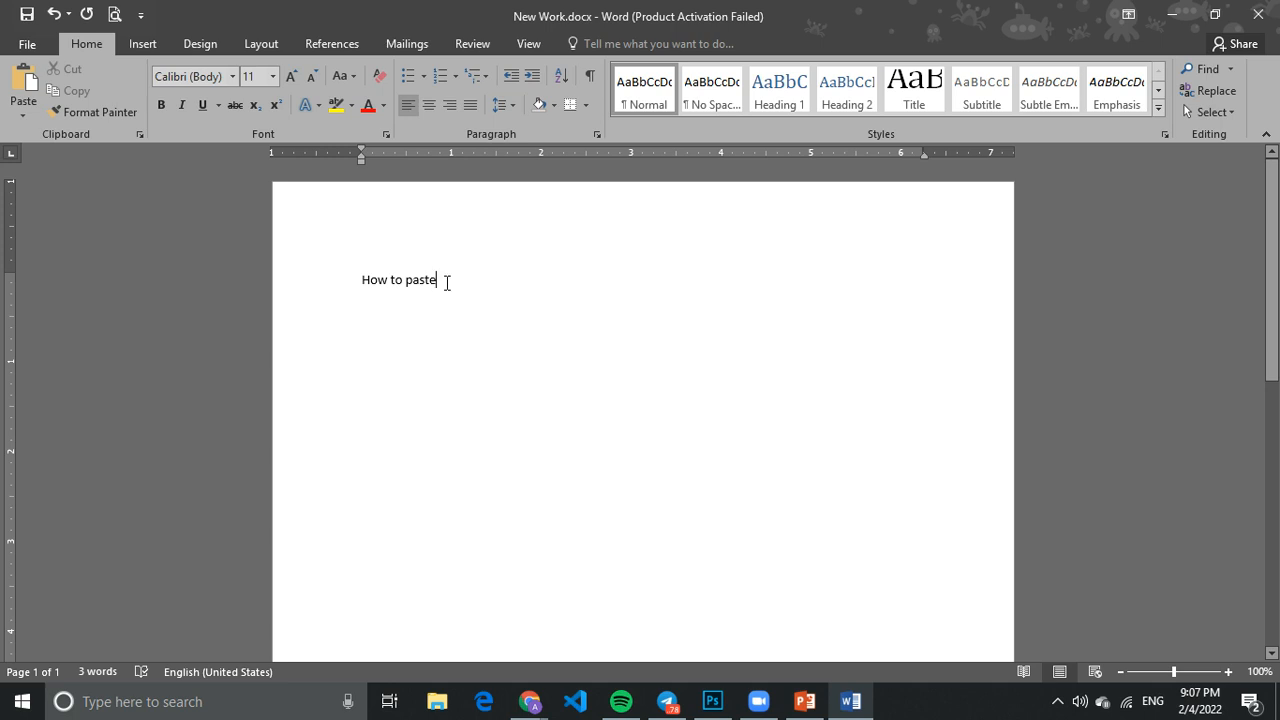
left_click_drag(437, 285, 355, 280)
left_click(469, 349)
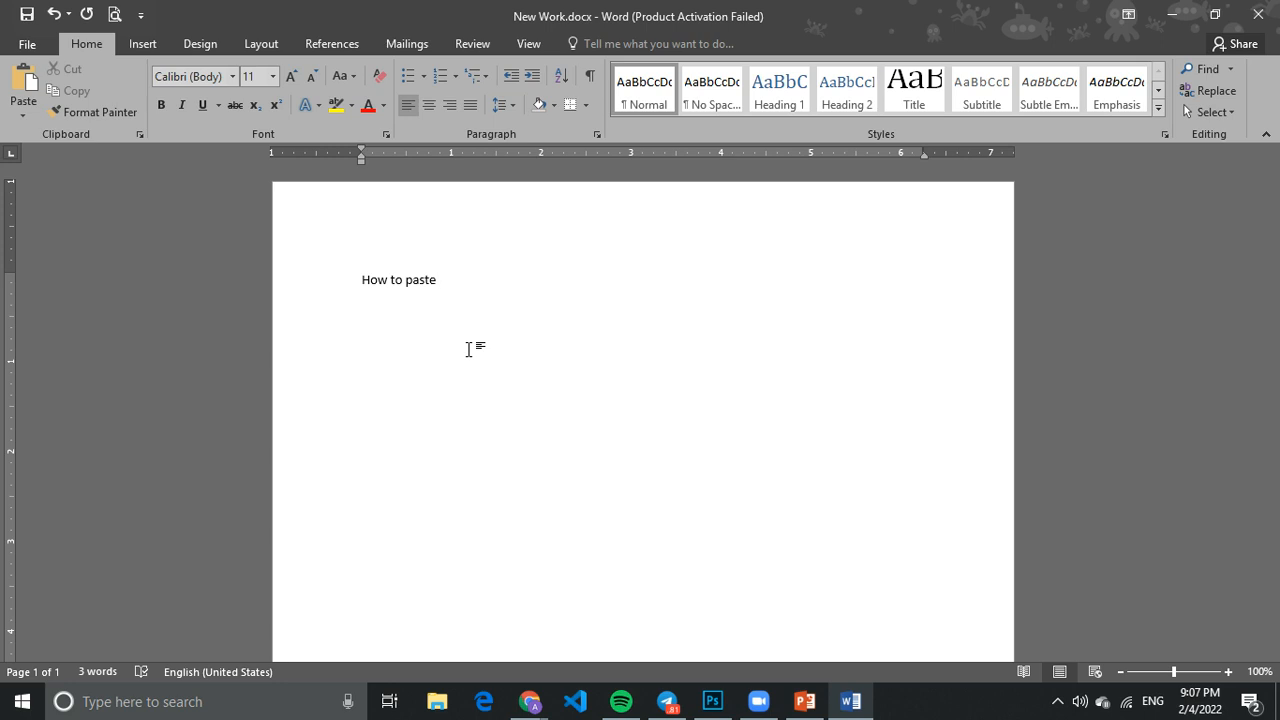
key("Return")
type("H")
key("BackSpace")
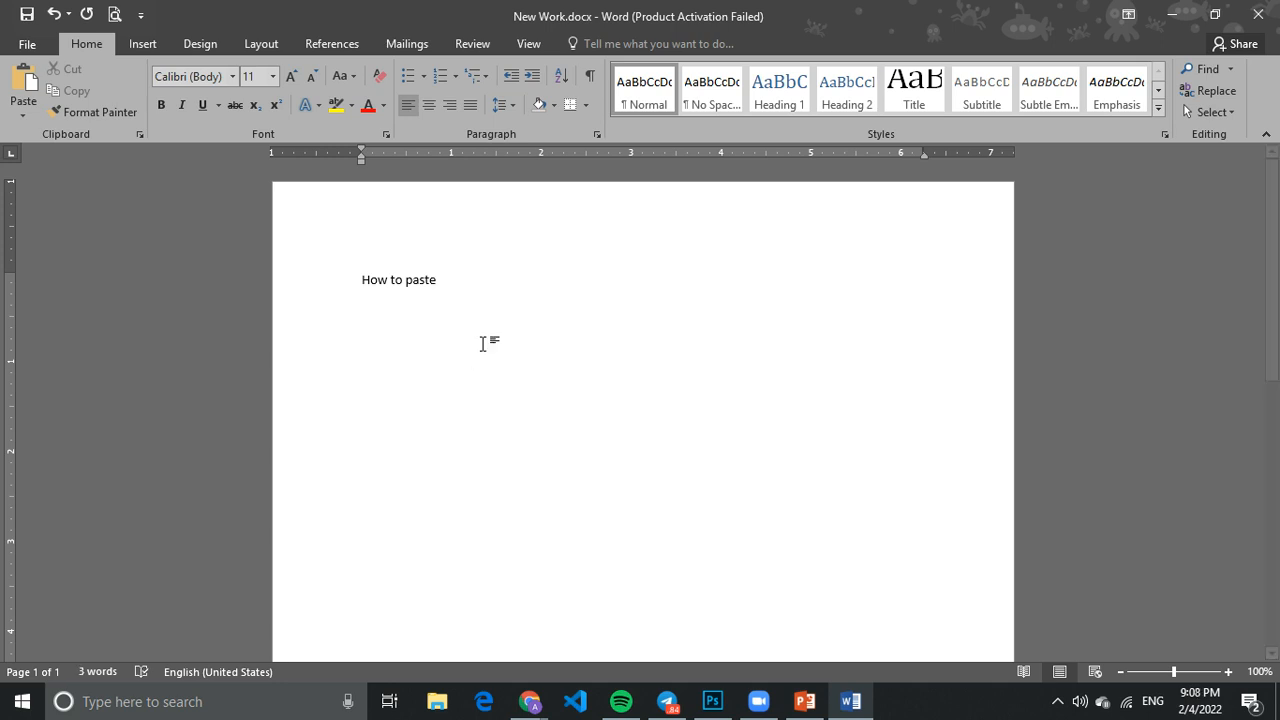
Practise selecting the whole line "How to paste" and clearing the selection several times
left_click_drag(438, 280, 363, 288)
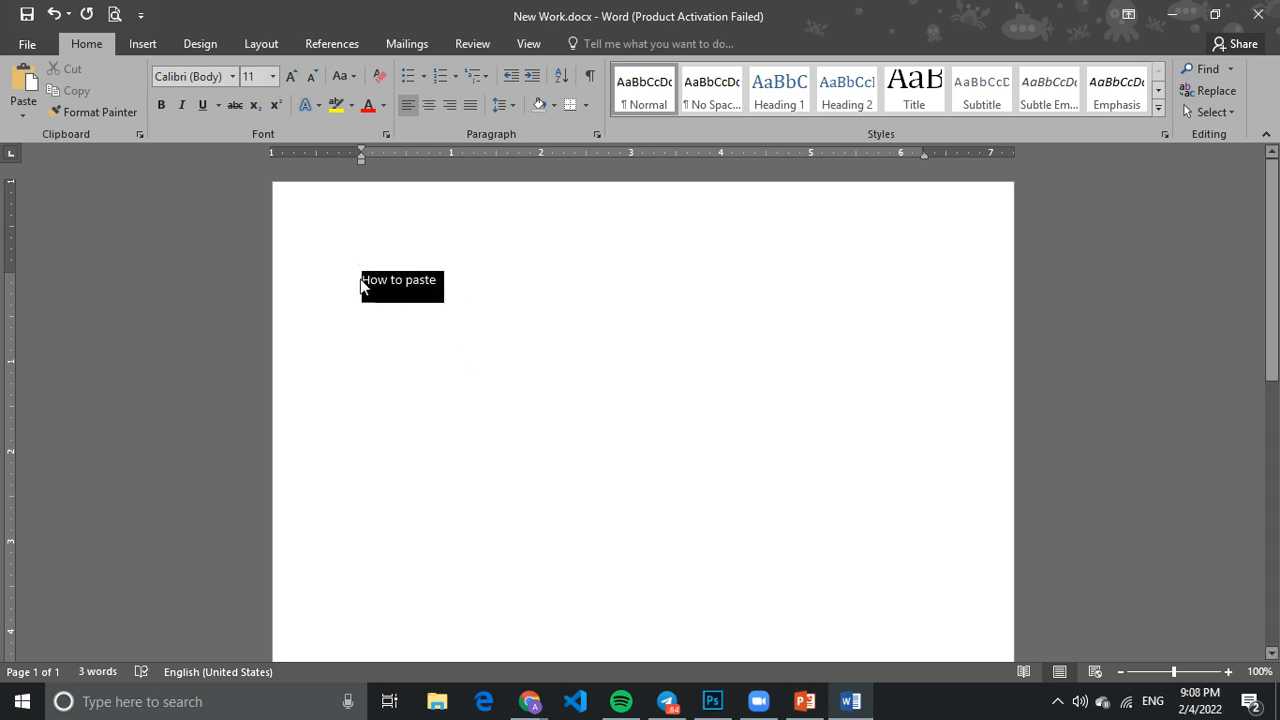
left_click(388, 286)
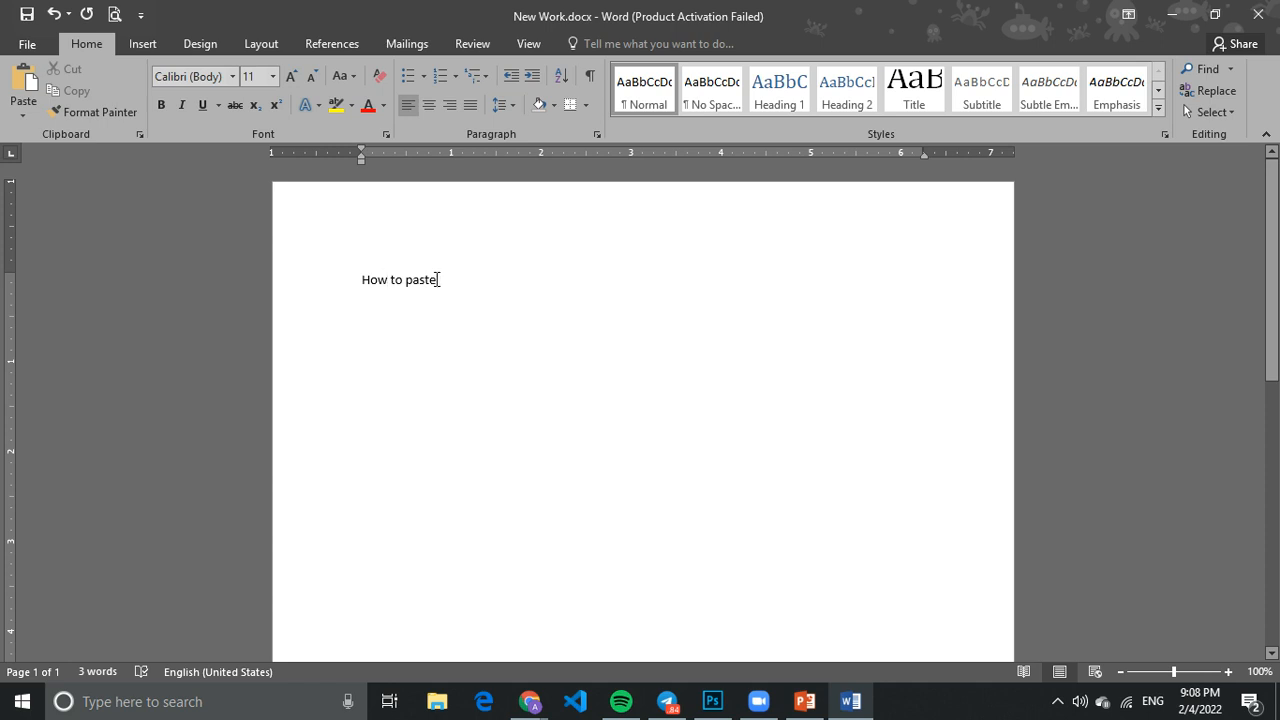
left_click_drag(437, 279, 366, 280)
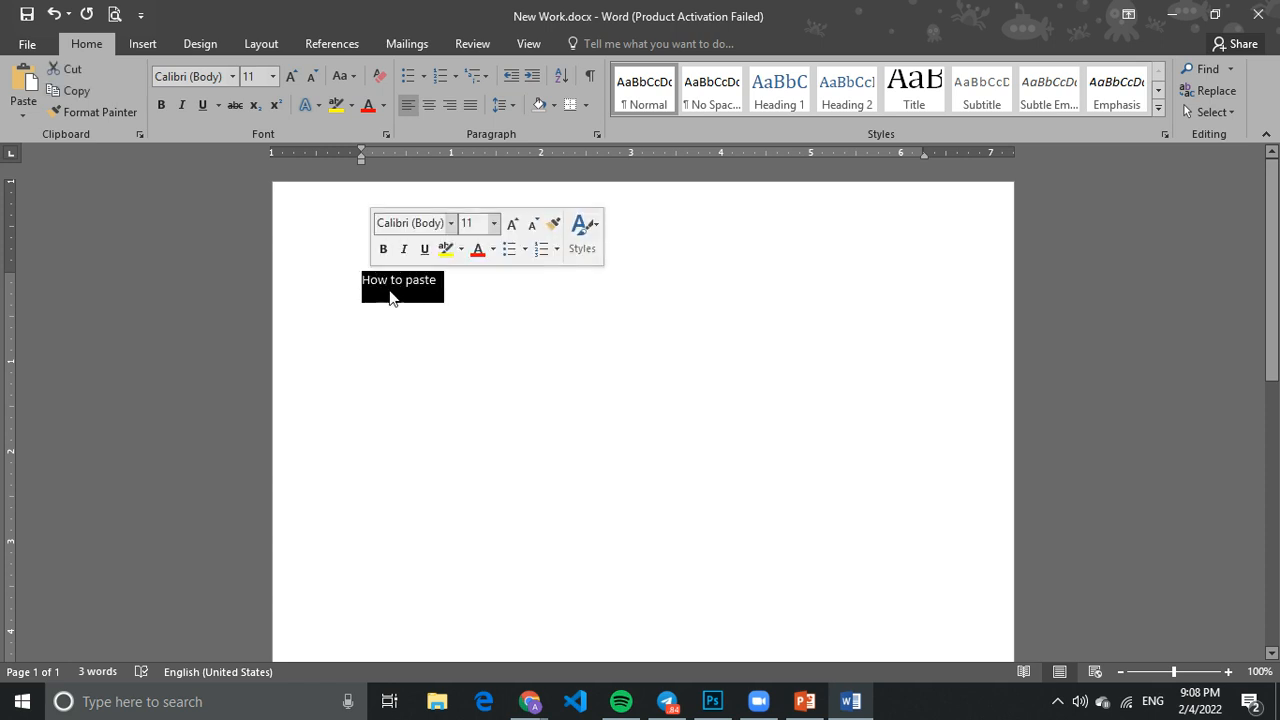
left_click(394, 312)
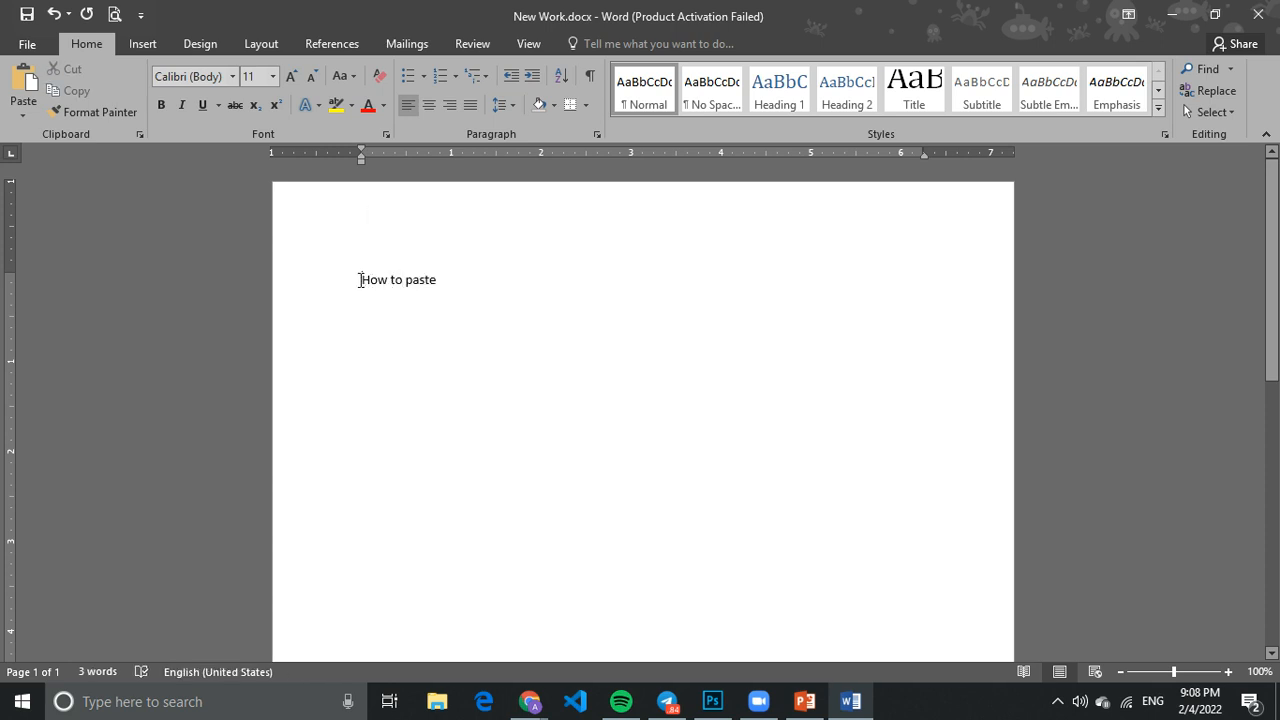
left_click_drag(360, 280, 434, 282)
left_click(433, 333)
left_click_drag(435, 279, 366, 280)
left_click(363, 296)
left_click(427, 347)
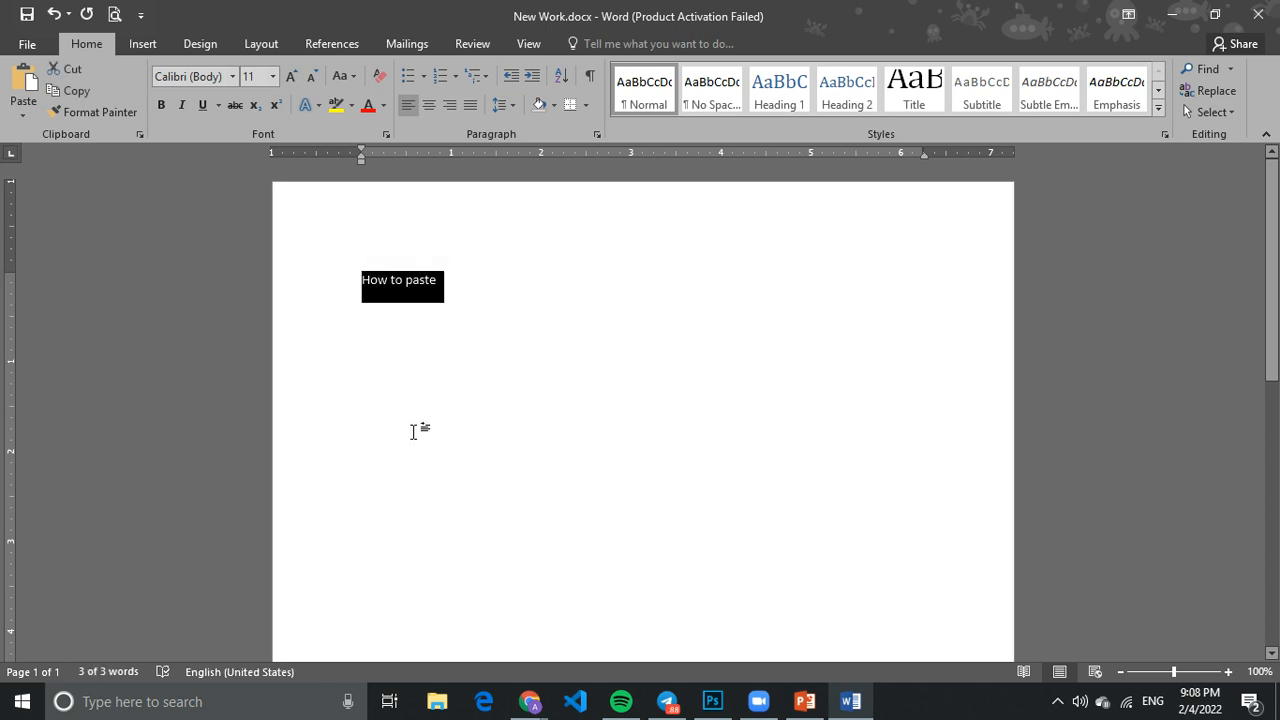
left_click(443, 326)
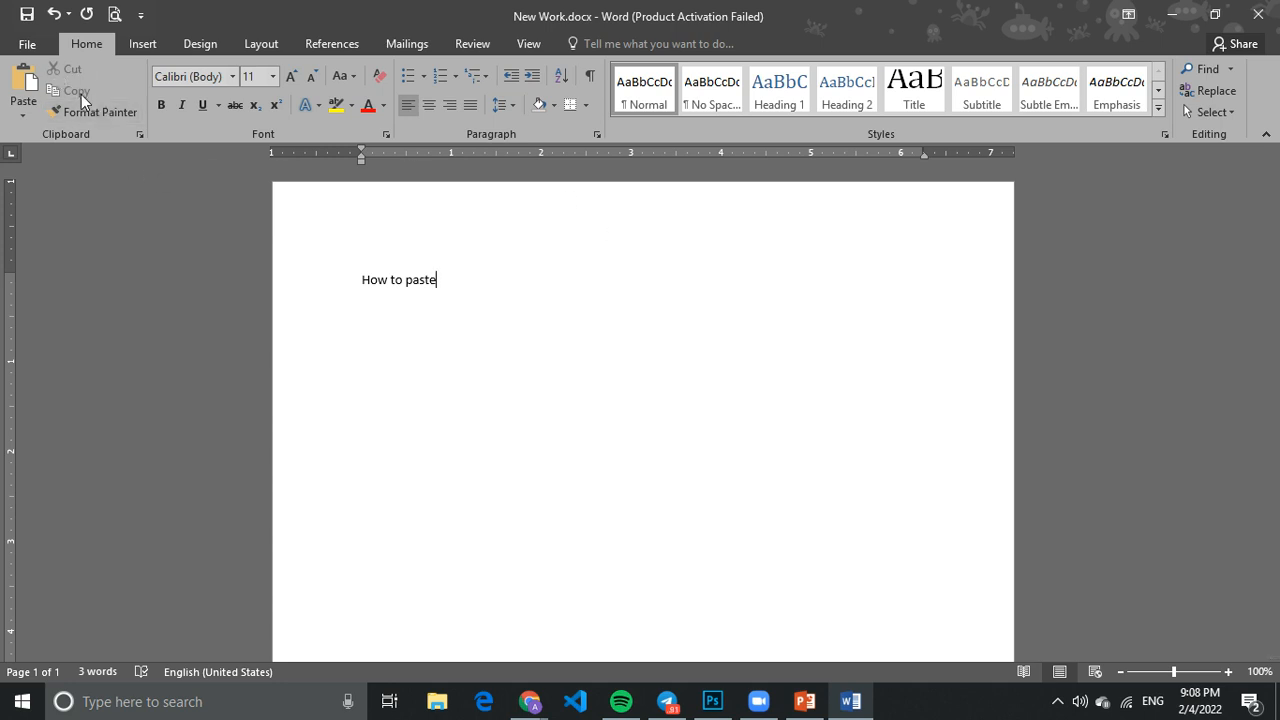
left_click(410, 281)
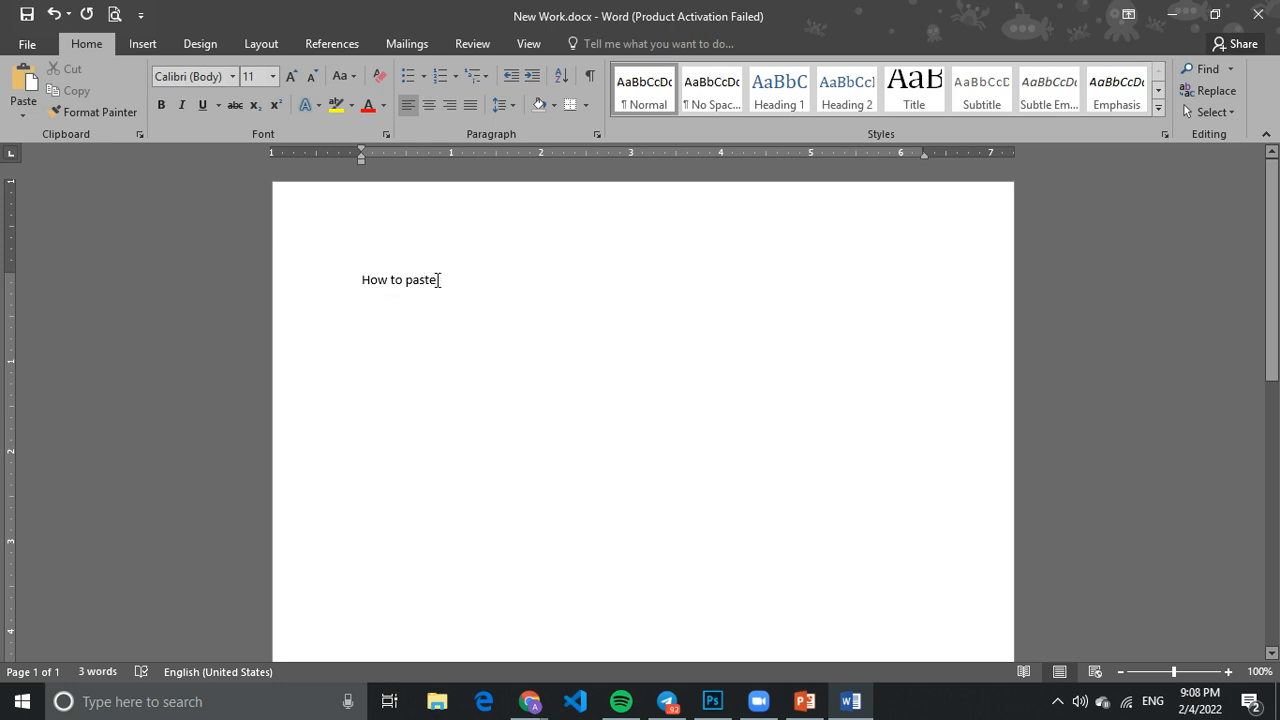
left_click_drag(438, 280, 363, 288)
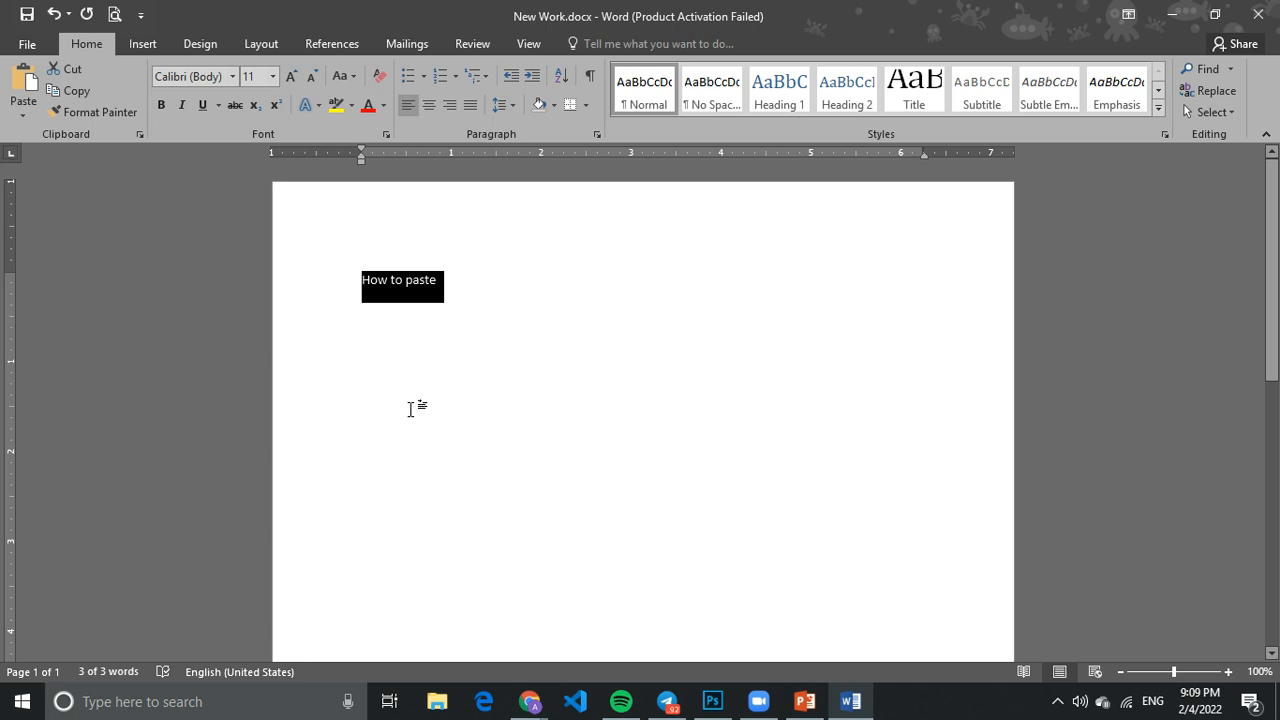
left_click(443, 280)
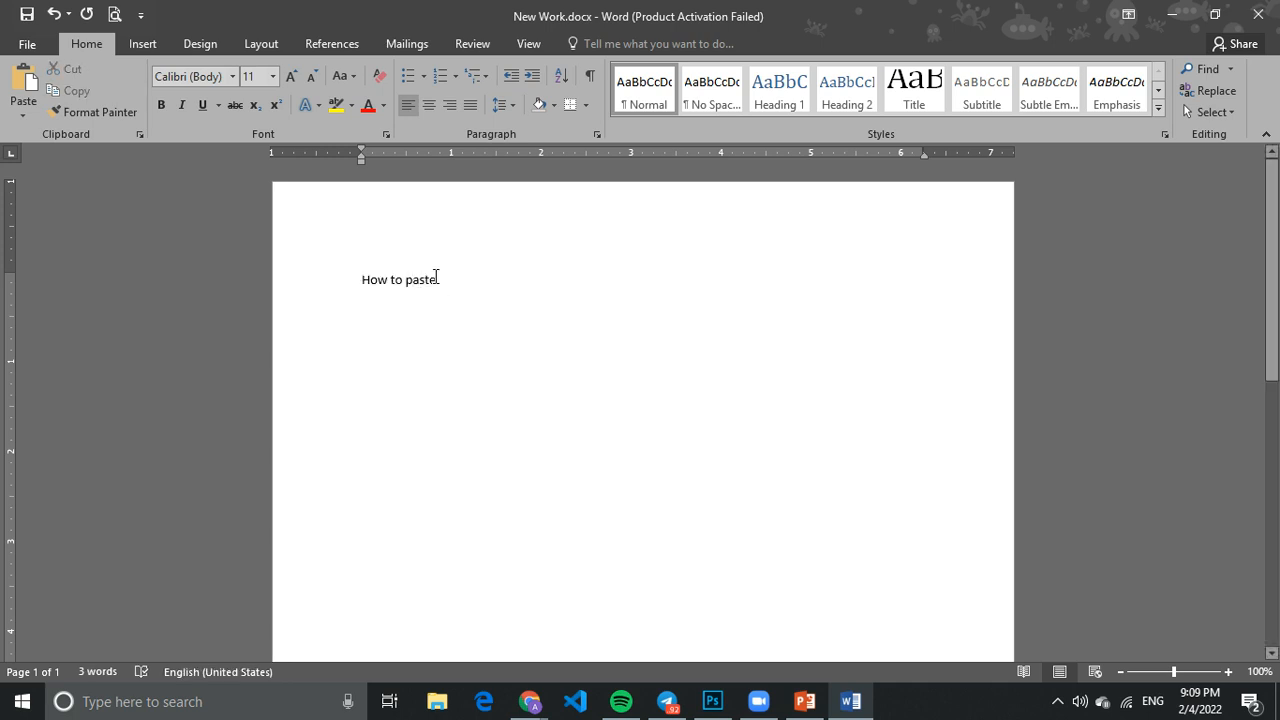
left_click_drag(440, 280, 362, 280)
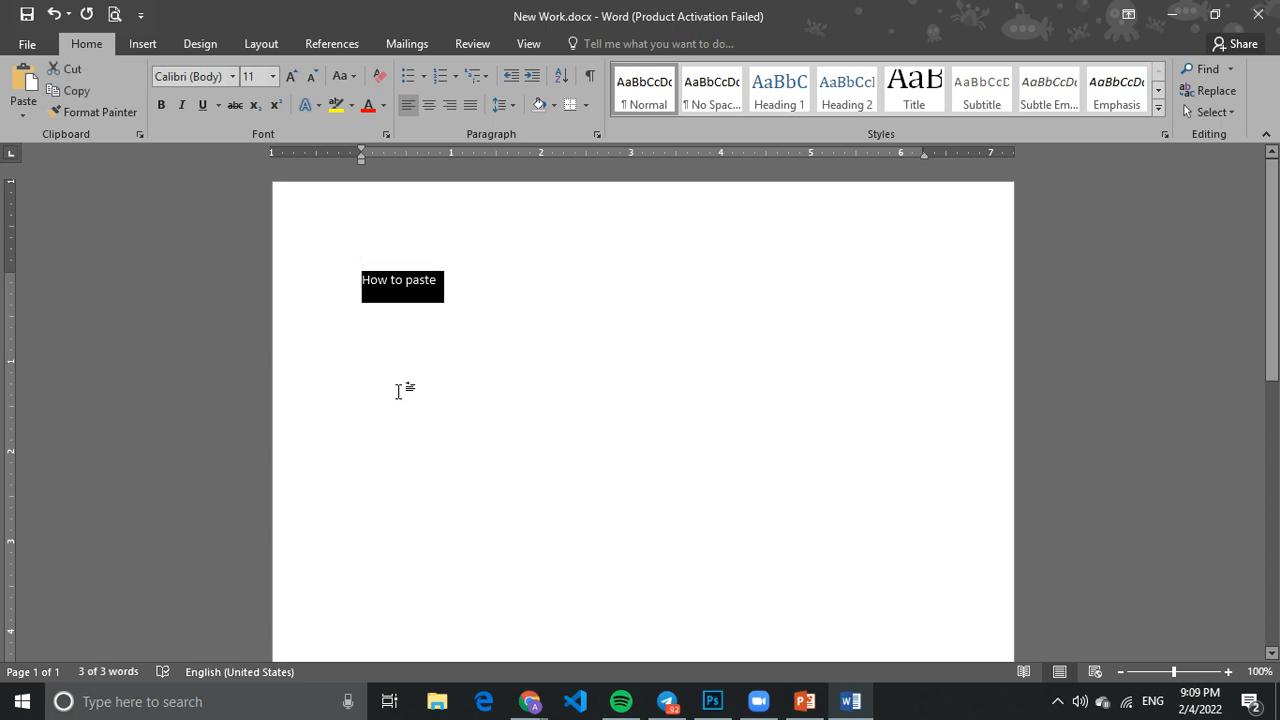
left_click(418, 368)
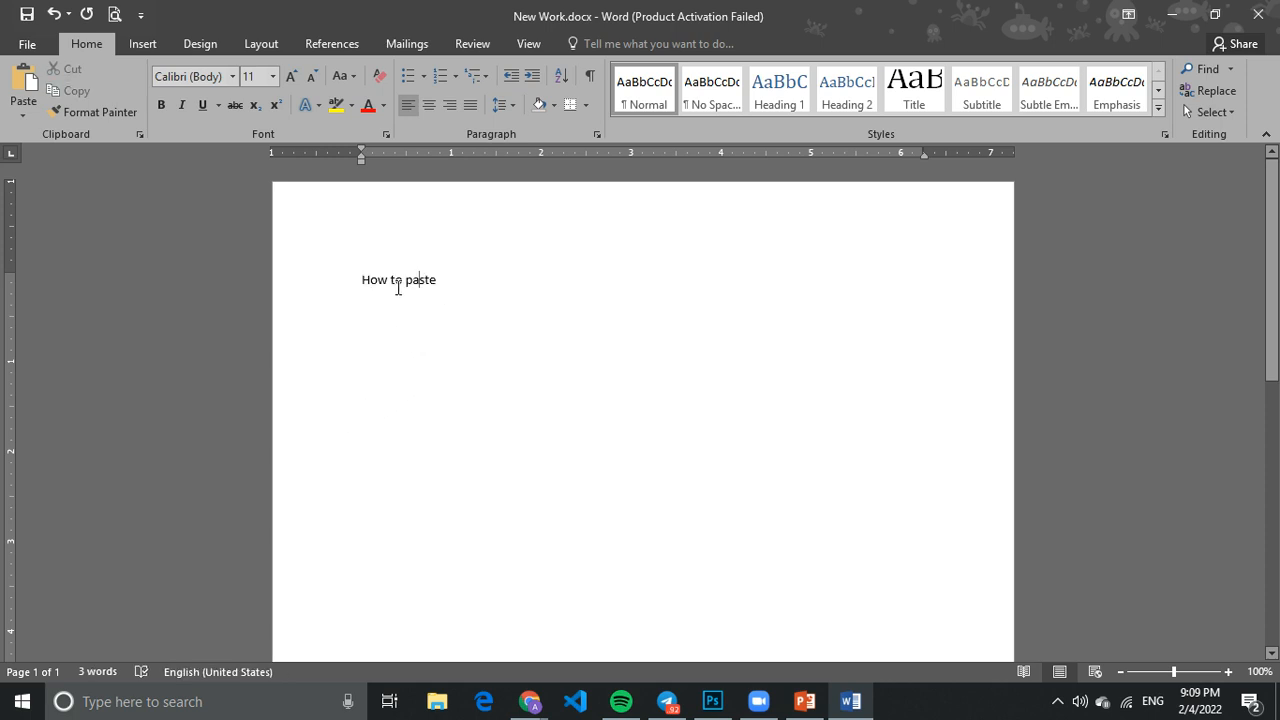
Cut the line "How to paste" and paste it back into the document
left_click_drag(436, 280, 362, 280)
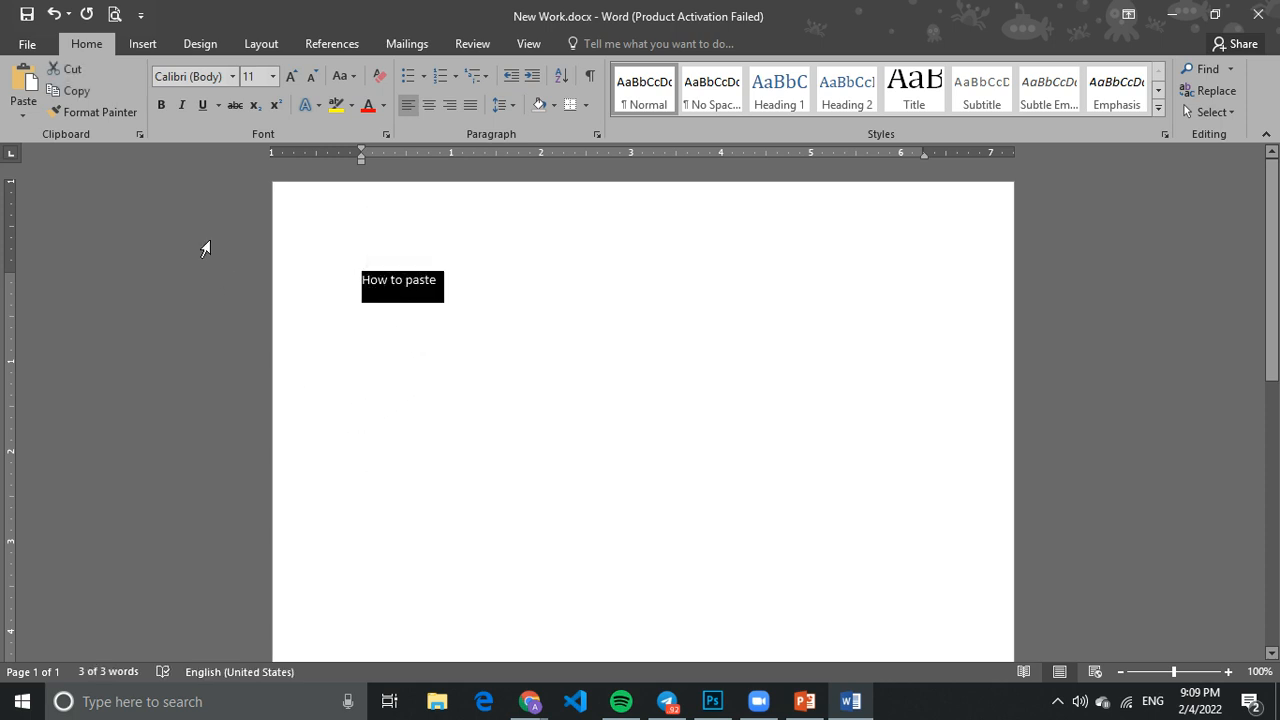
left_click(75, 69)
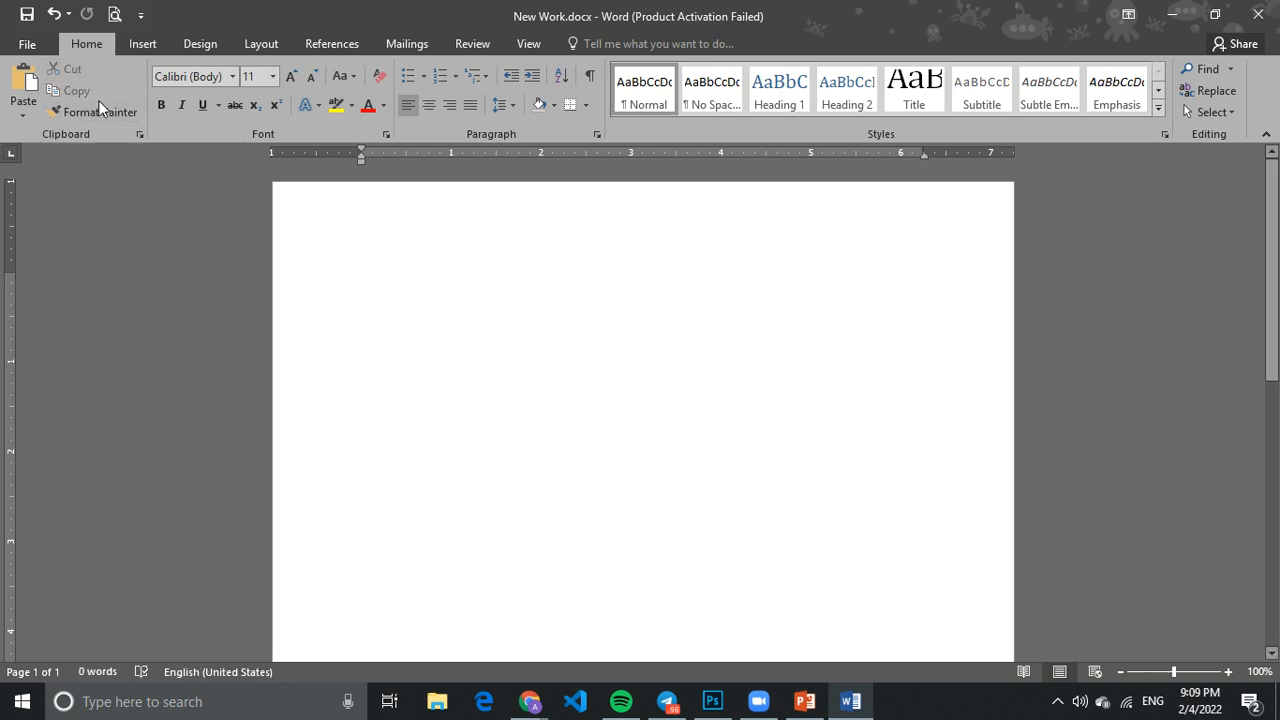
left_click(22, 90)
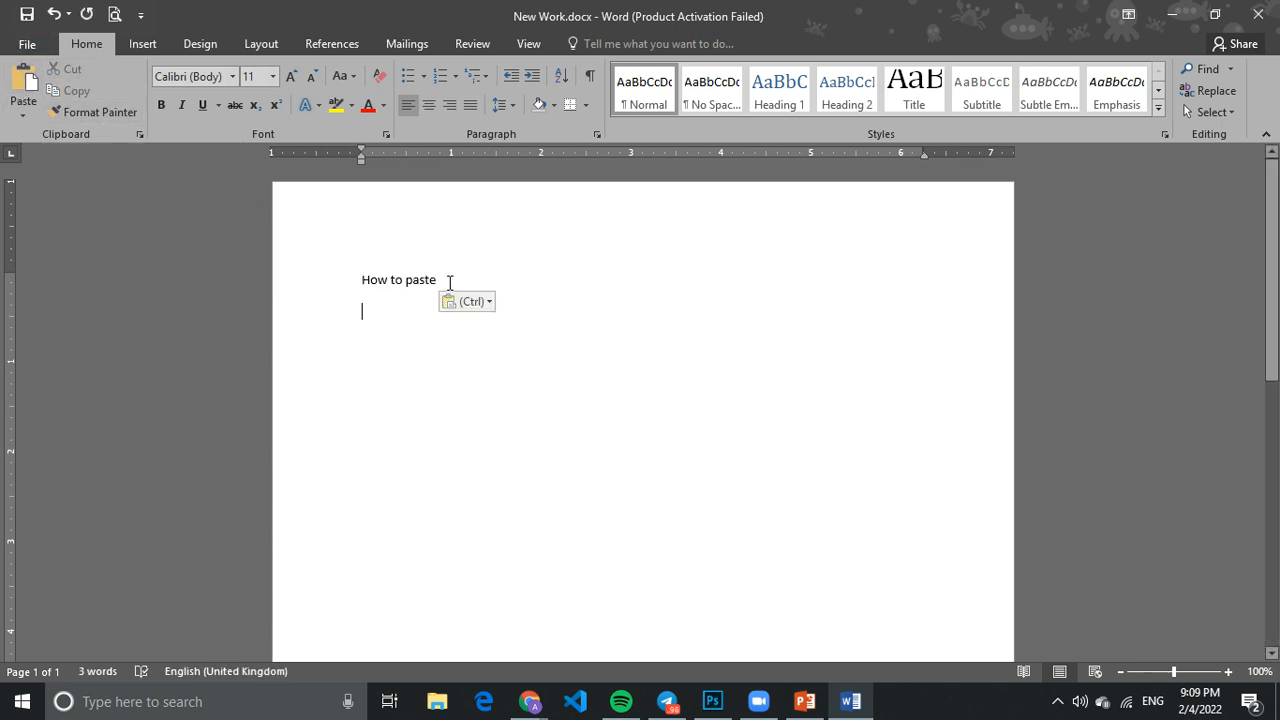
Copy the text "How to paste" and paste it twice at the end of the same line
left_click_drag(437, 280, 366, 280)
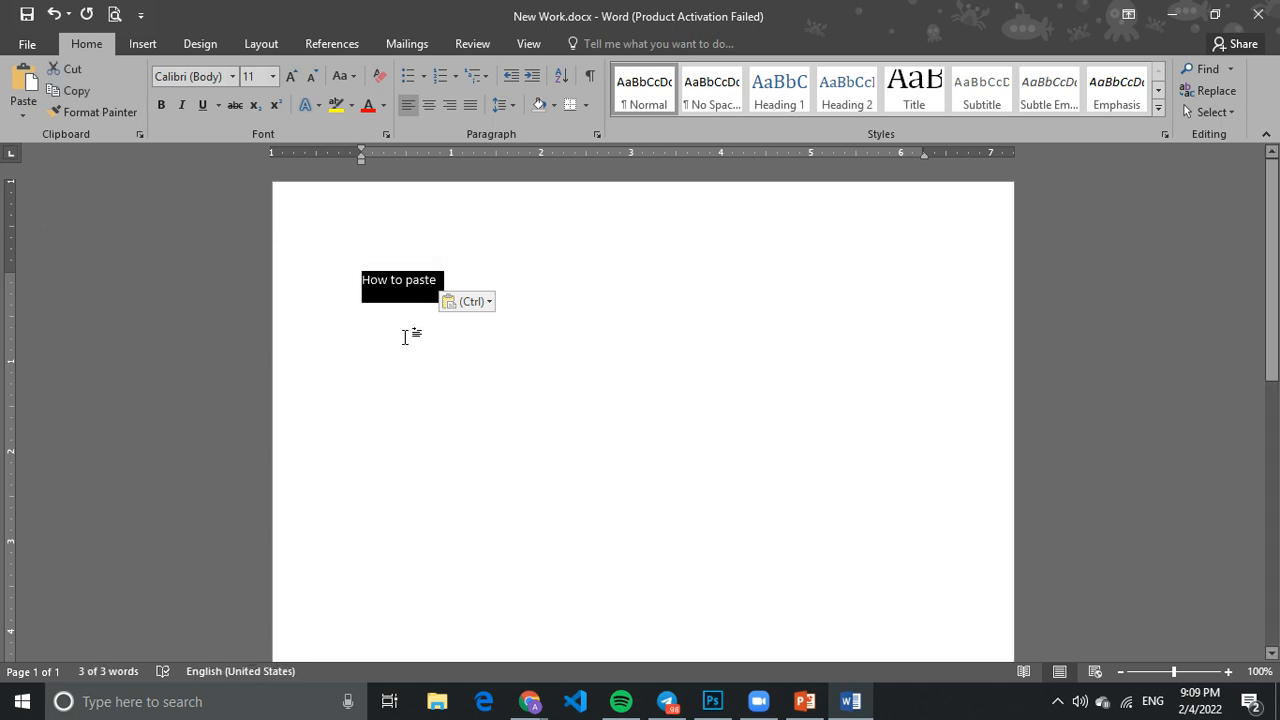
left_click(70, 91)
left_click(458, 289)
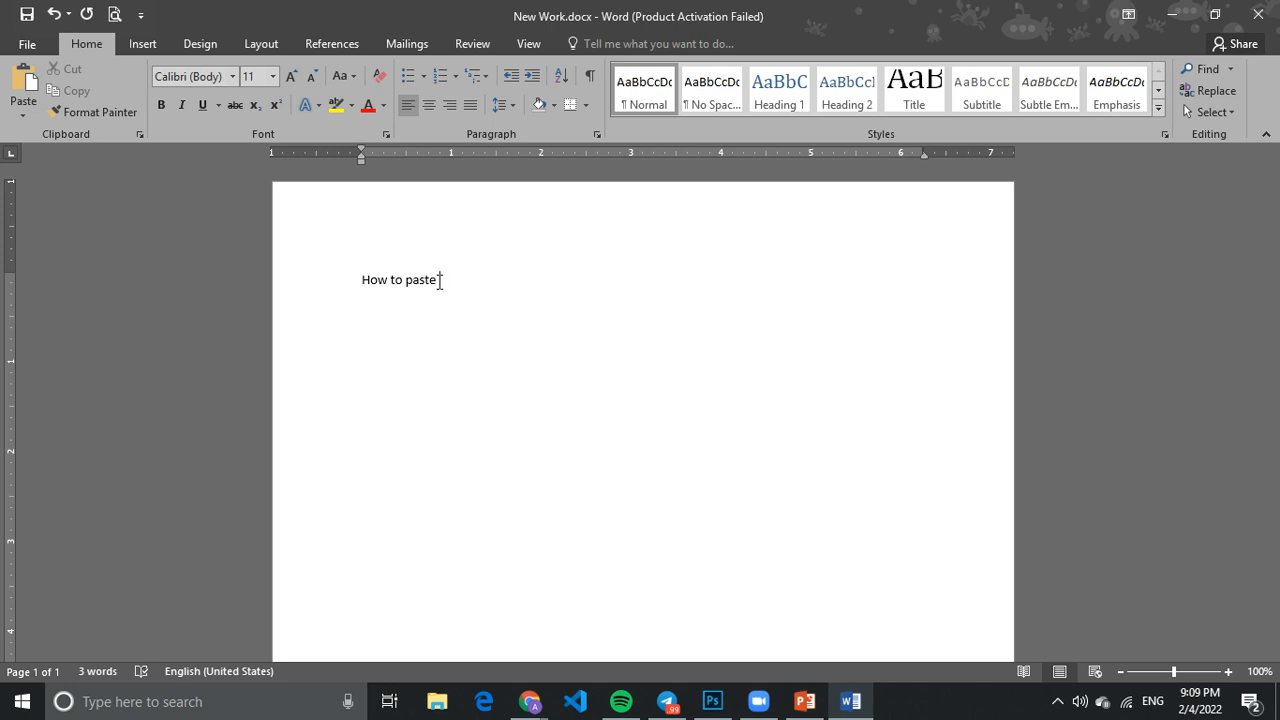
left_click(24, 82)
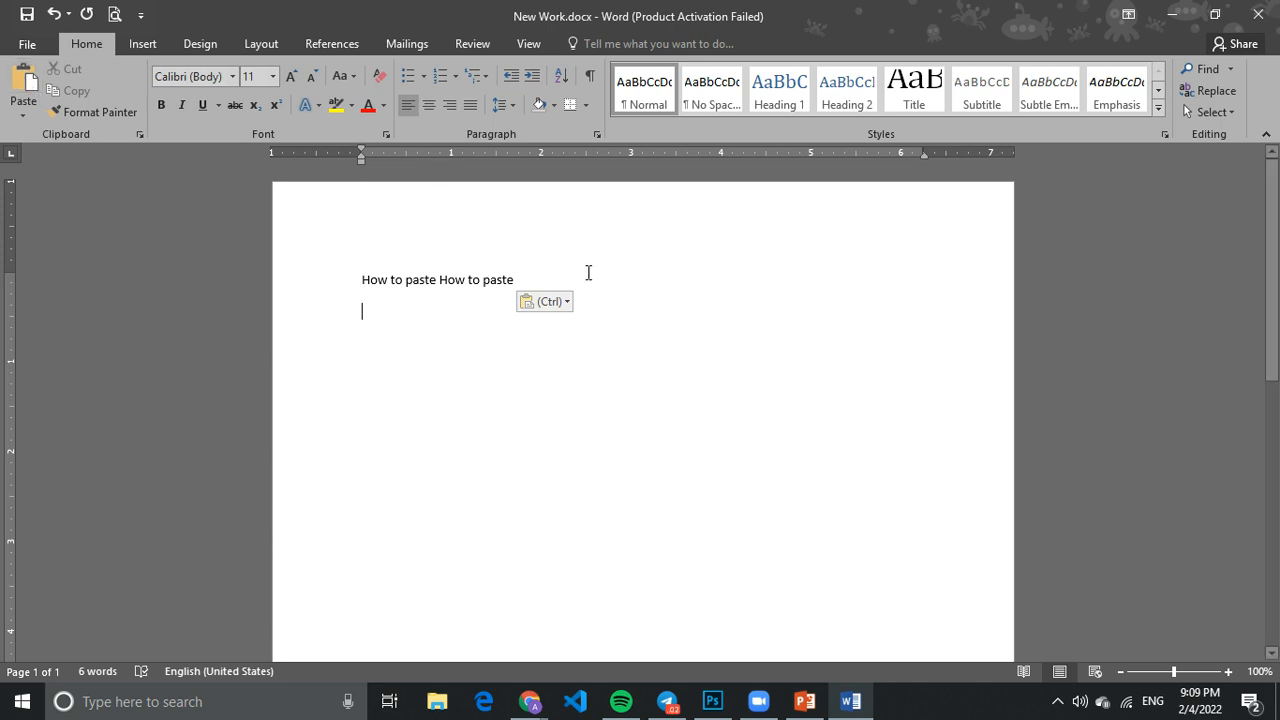
left_click(538, 283)
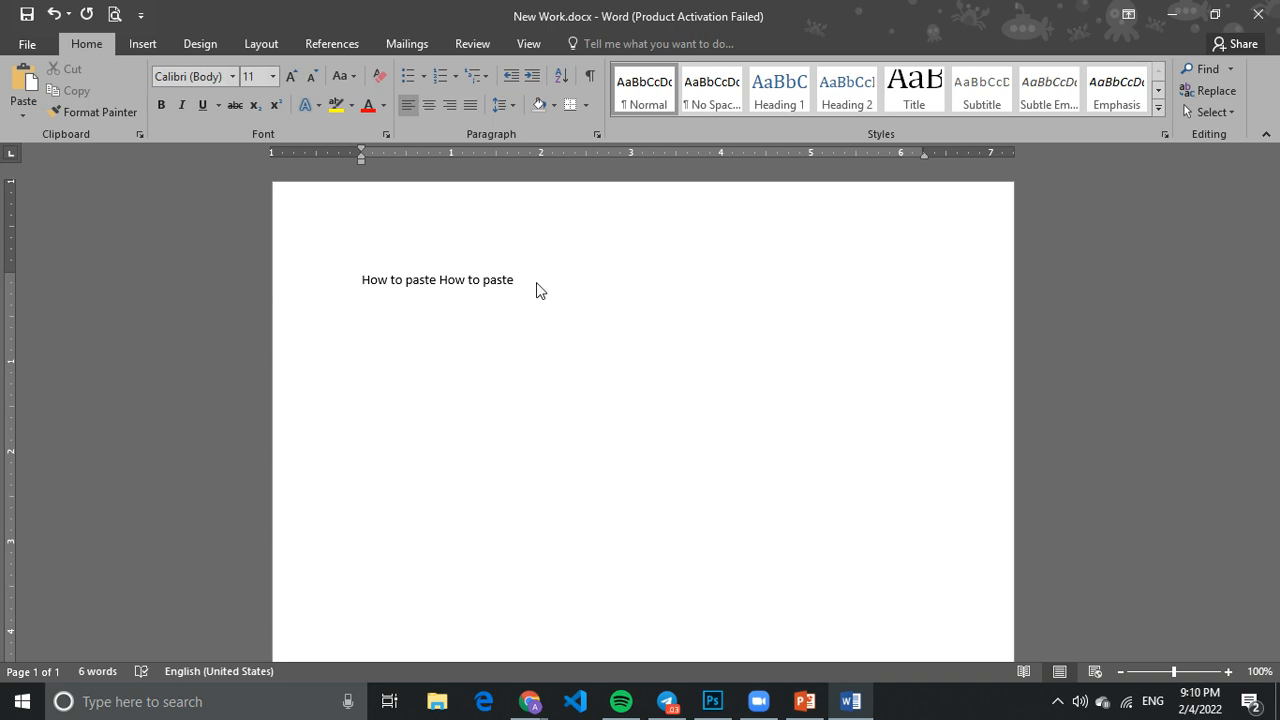
left_click(23, 85)
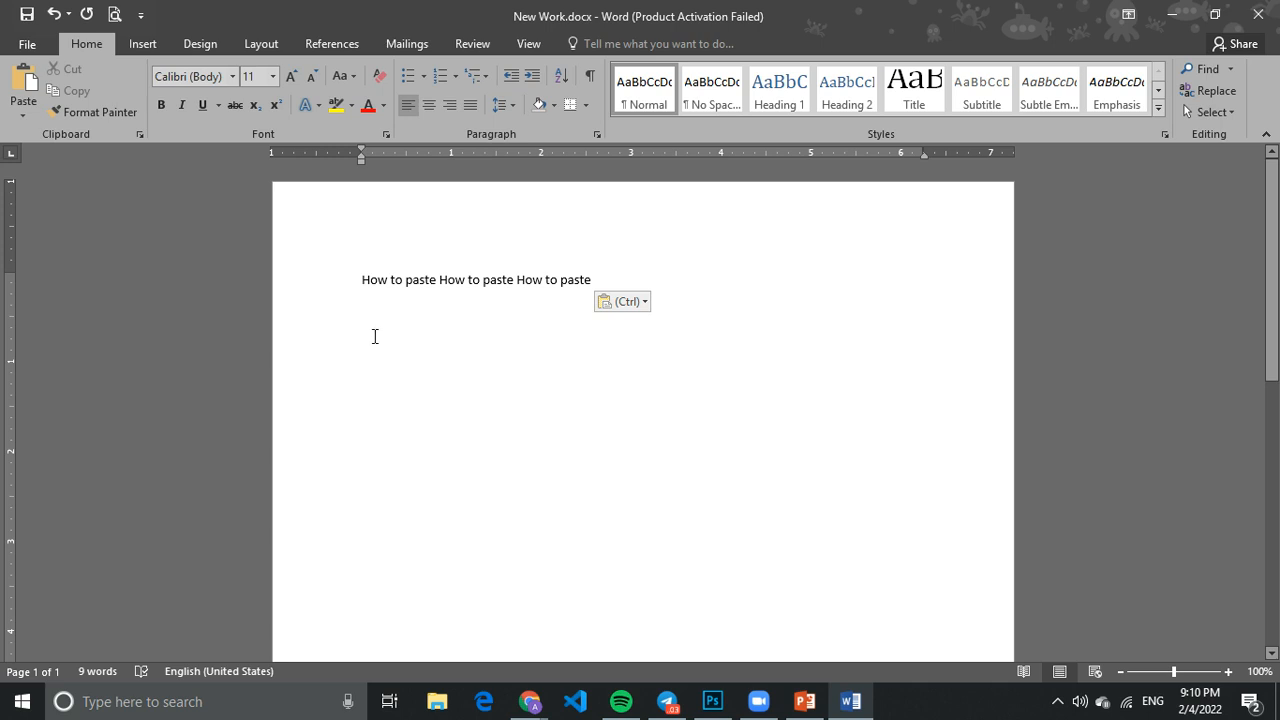
left_click(598, 280)
left_click(421, 302)
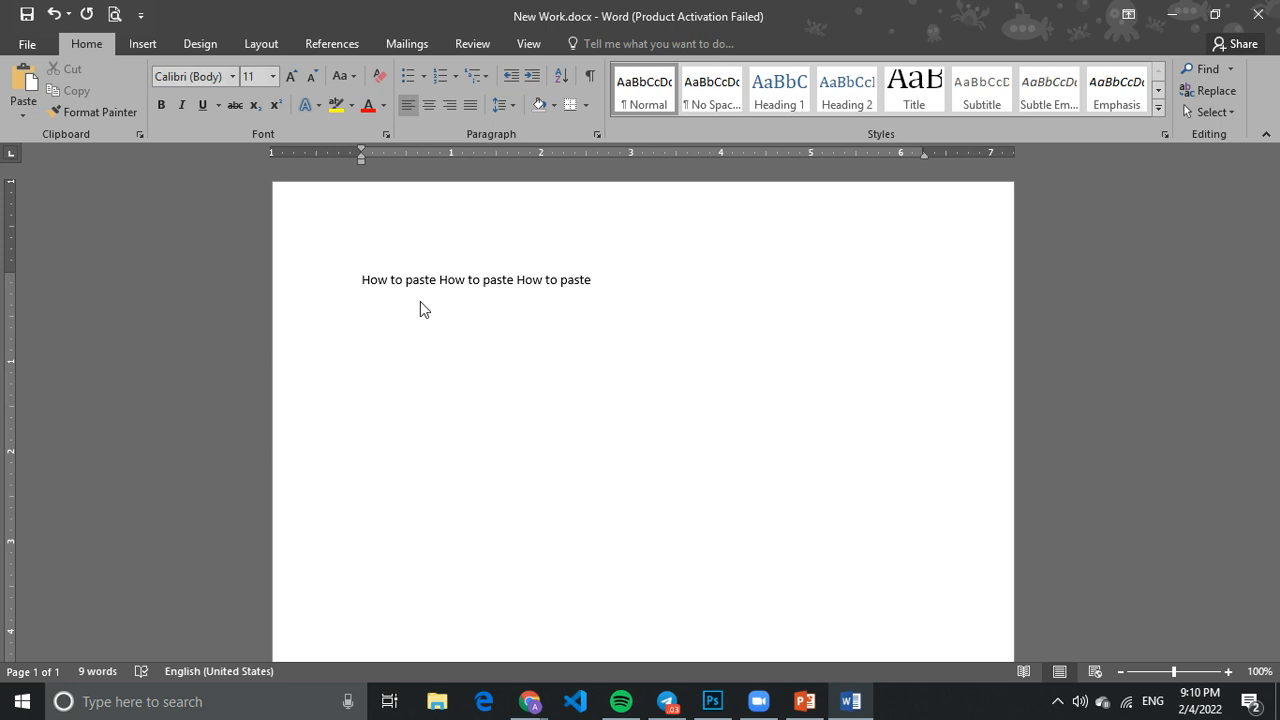
Start a new line below the first one and paste "How to paste" five times, each on its own line
key("Return")
key("Return")
key("BackSpace")
key("BackSpace")
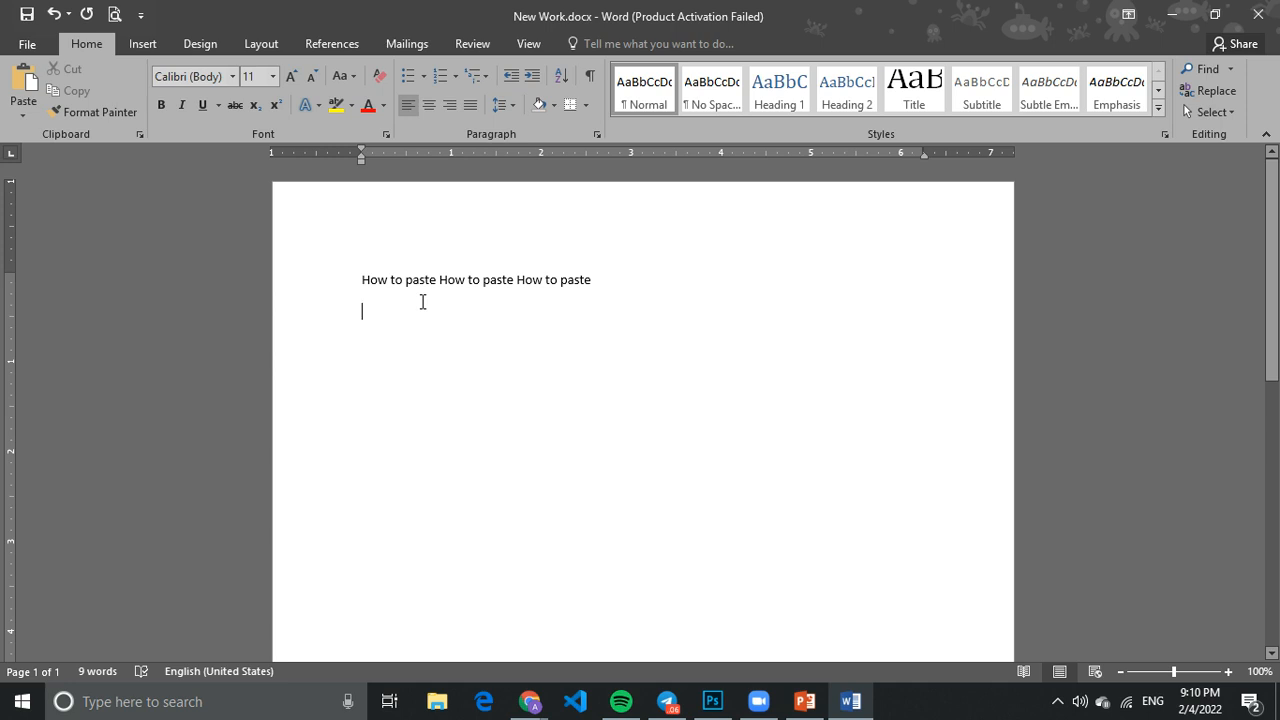
left_click(23, 80)
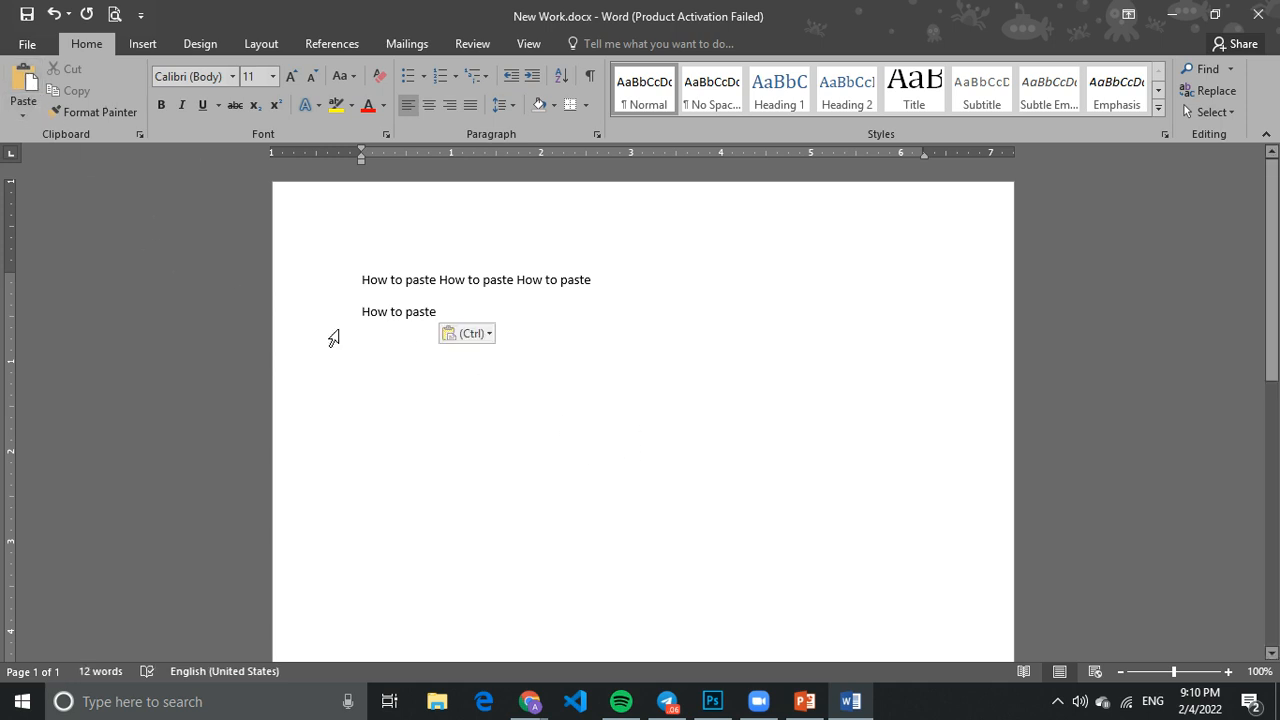
left_click(23, 80)
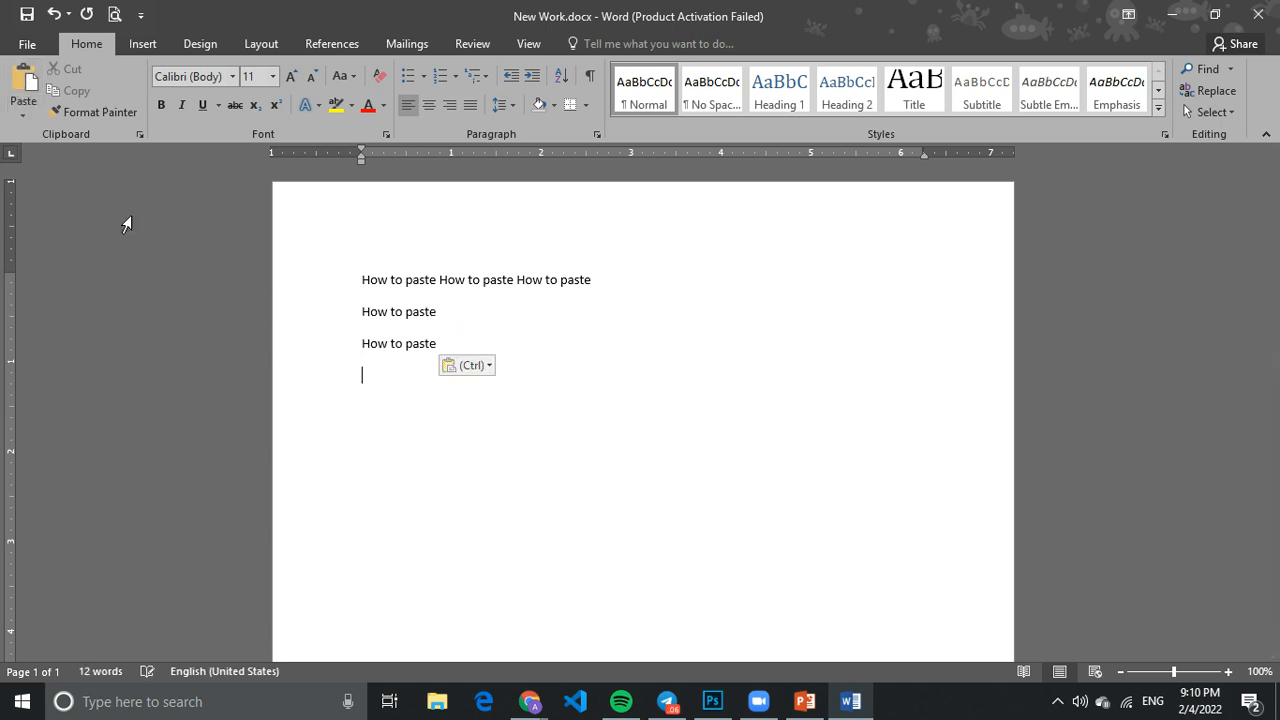
left_click(23, 80)
left_click(23, 80)
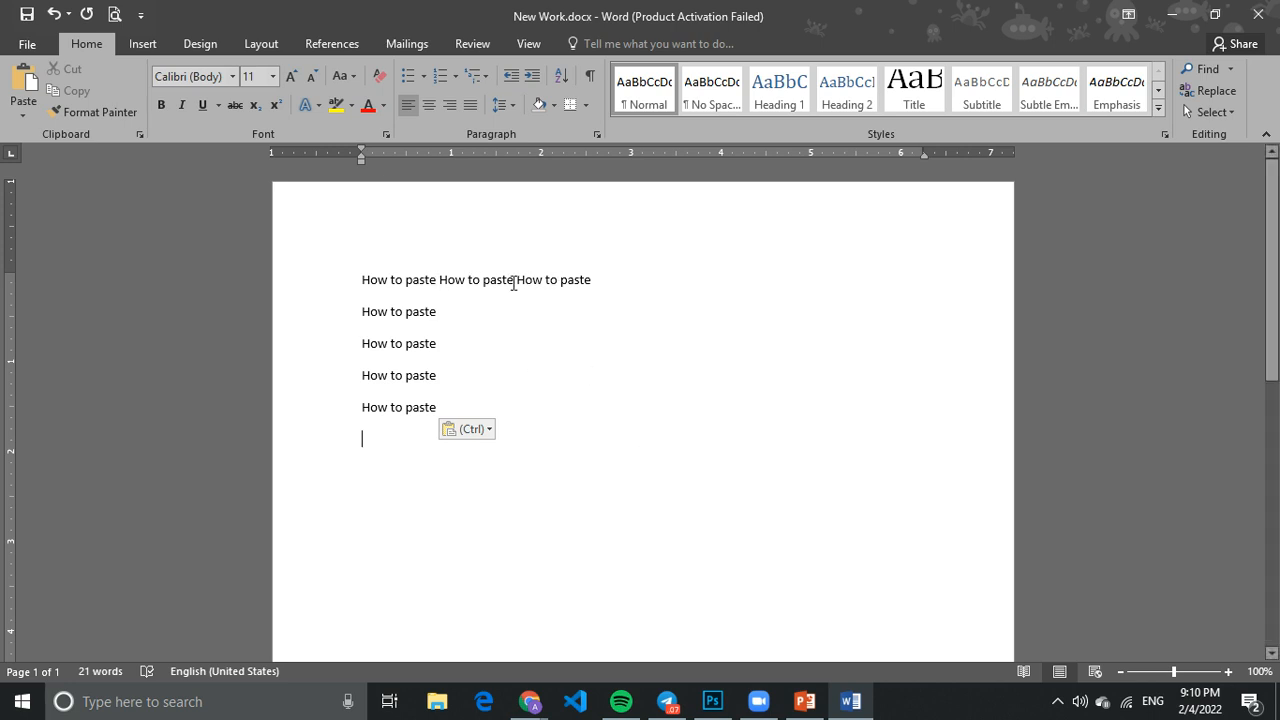
left_click(20, 86)
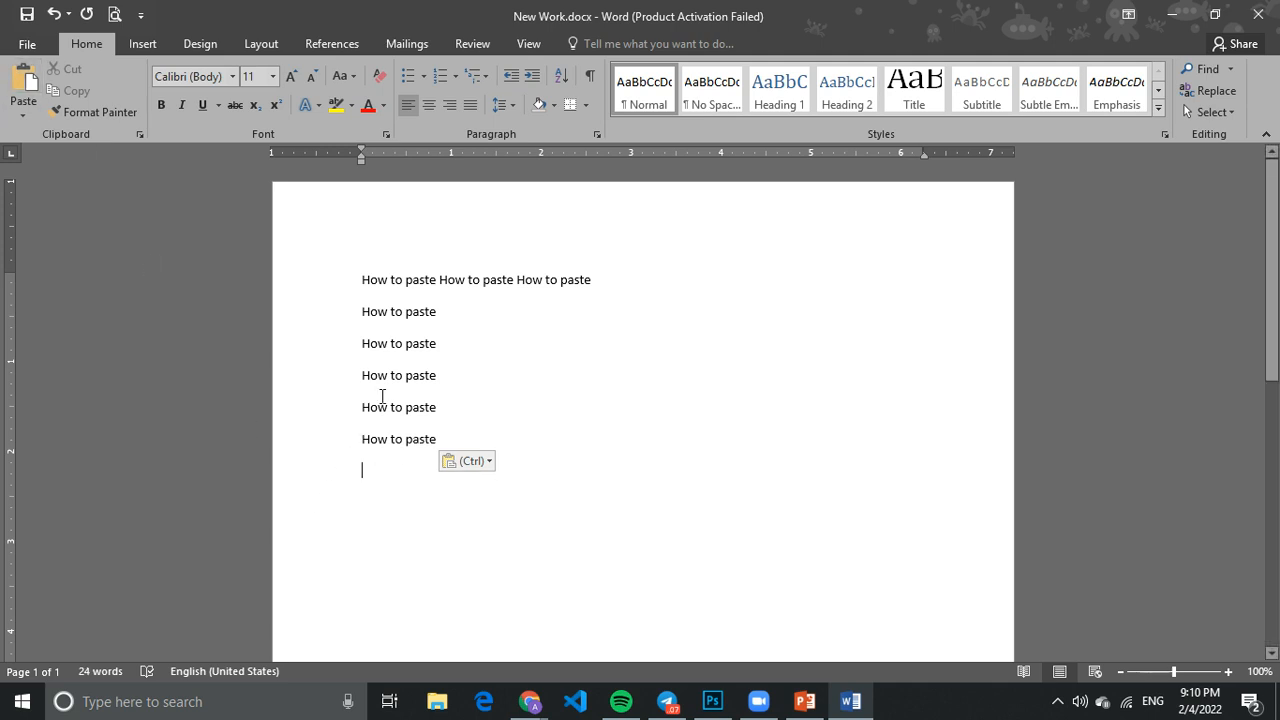
Copy the word "How" from the start of the first line and paste it on a new line at the document's end
mouse_move(388, 278)
left_mouse_down()
mouse_move(363, 279)
mouse_move(371, 268)
left_mouse_up()
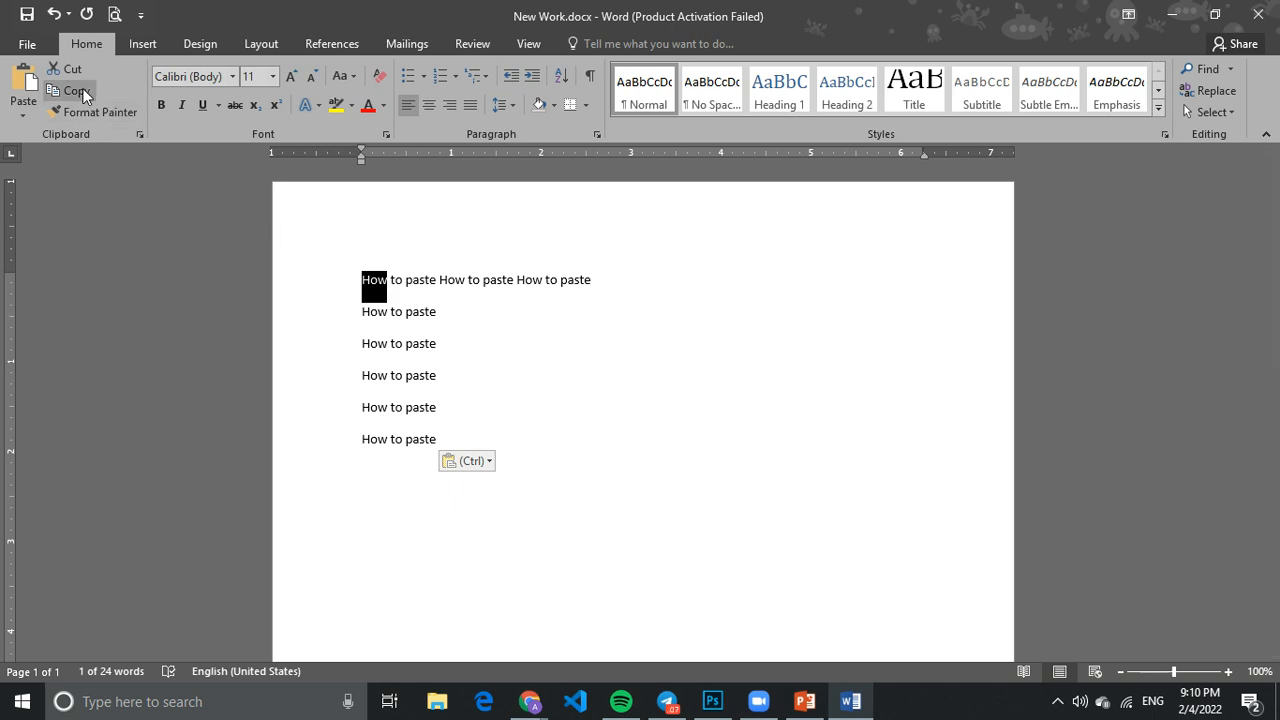
left_click(83, 89)
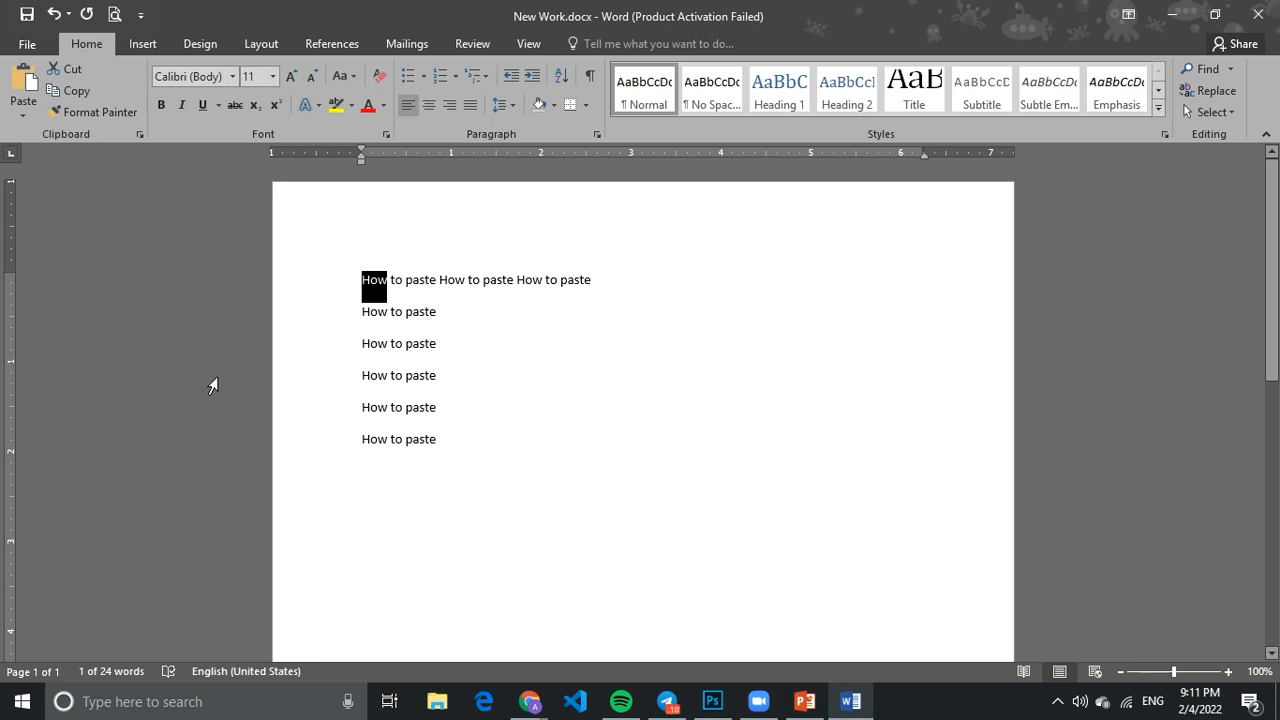
left_click(480, 438)
key("Return")
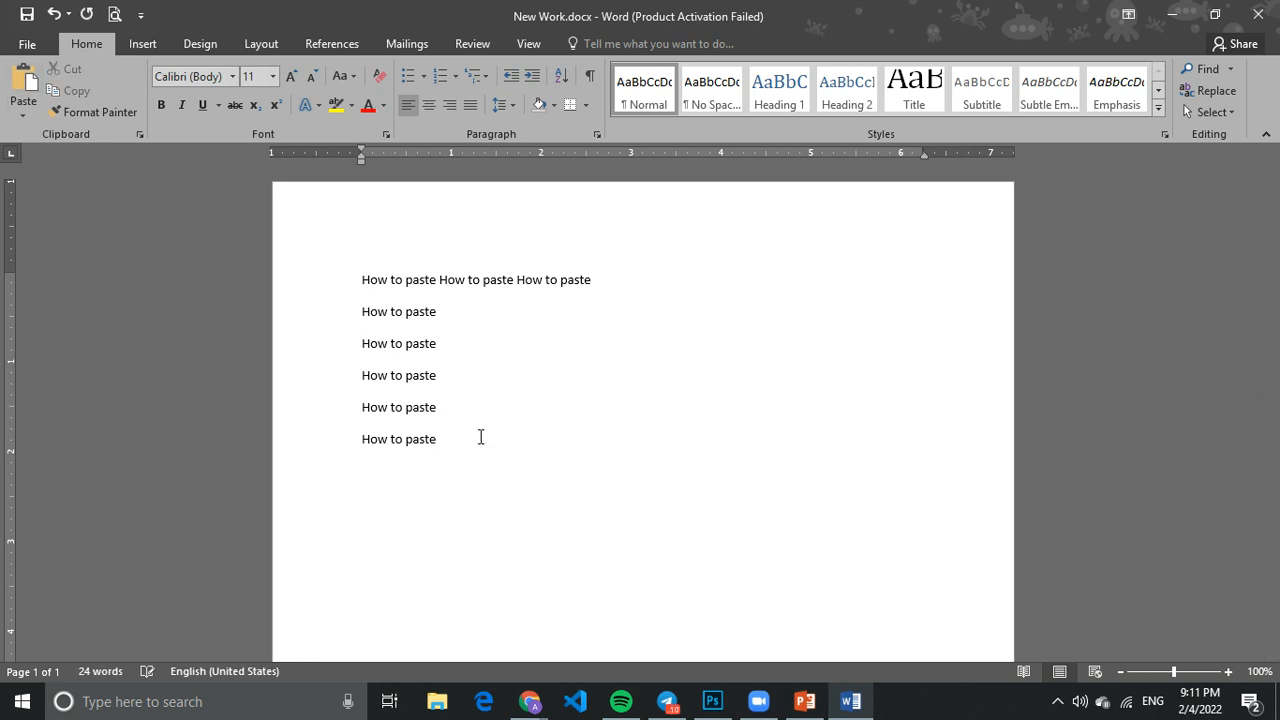
key("ctrl+v")
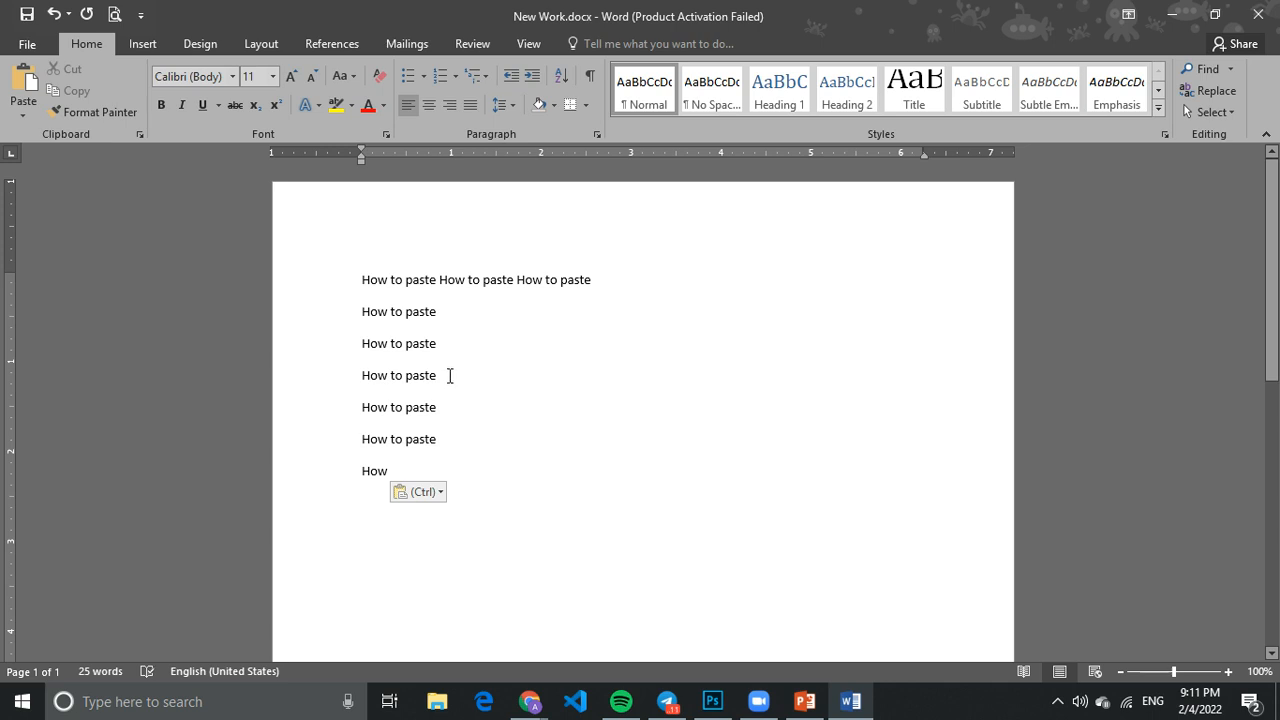
Copy the fourth line "How to paste" and paste it on a new line below the single word "How"
left_click_drag(449, 374, 363, 375)
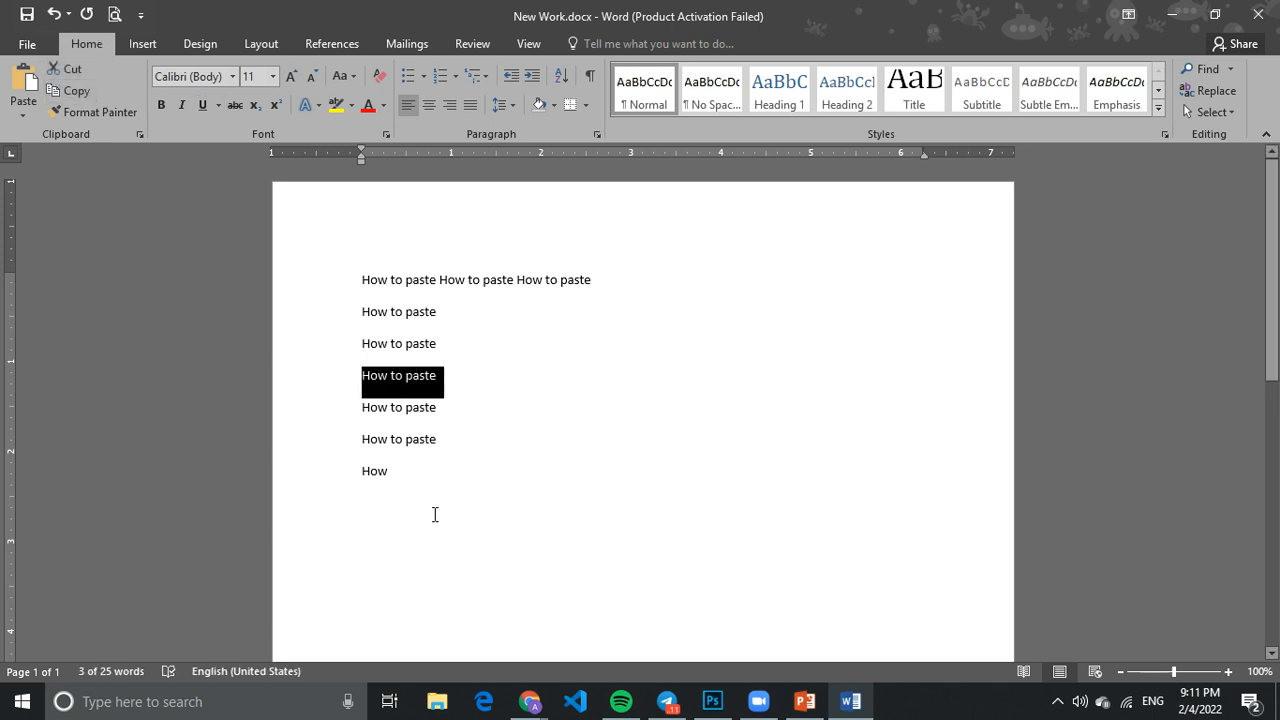
left_click(413, 481)
key("Return")
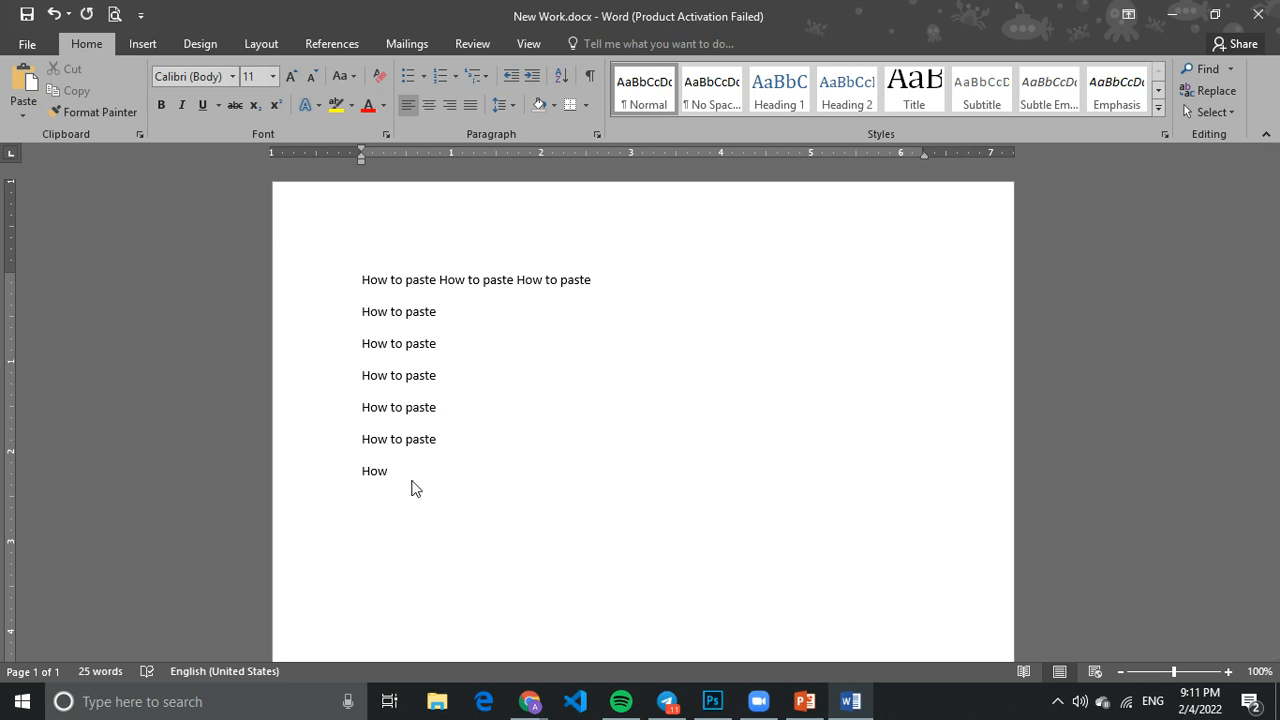
left_click(23, 82)
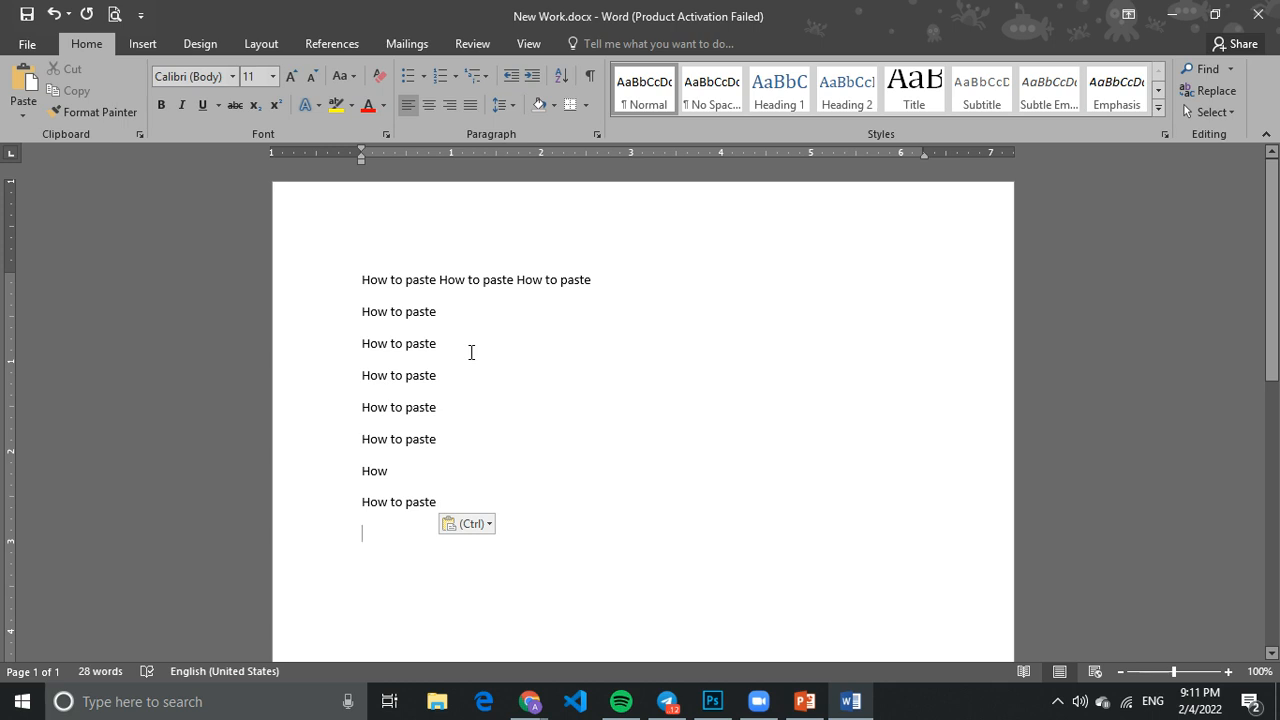
Practise selecting the second line and a block of lines up from the last one, clearing the selection each time
left_click_drag(420, 311, 362, 320)
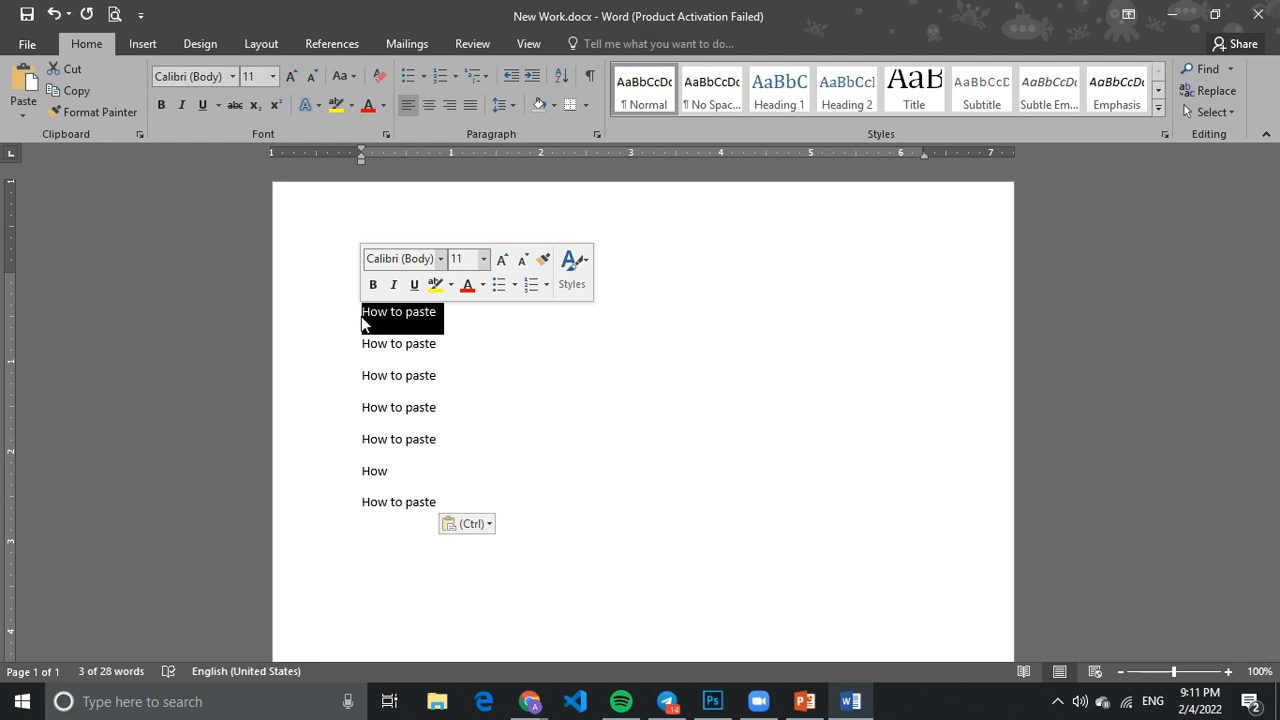
left_click(491, 386)
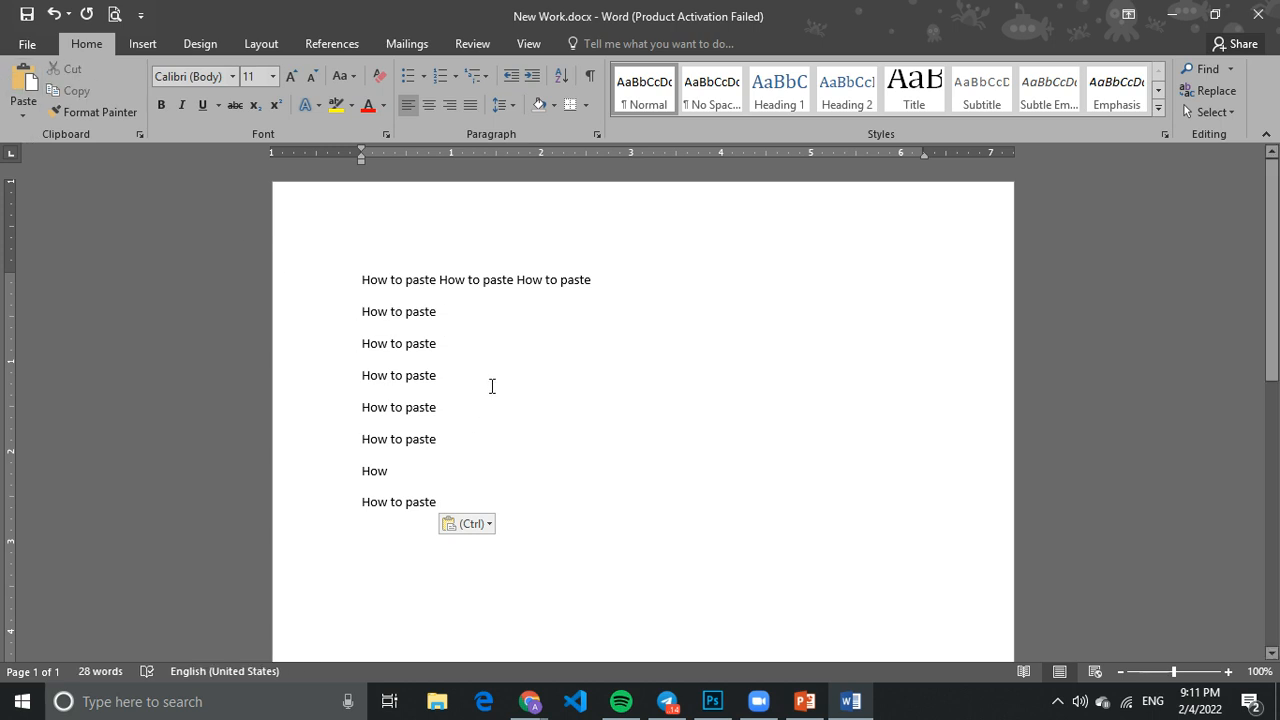
left_click_drag(440, 504, 334, 363)
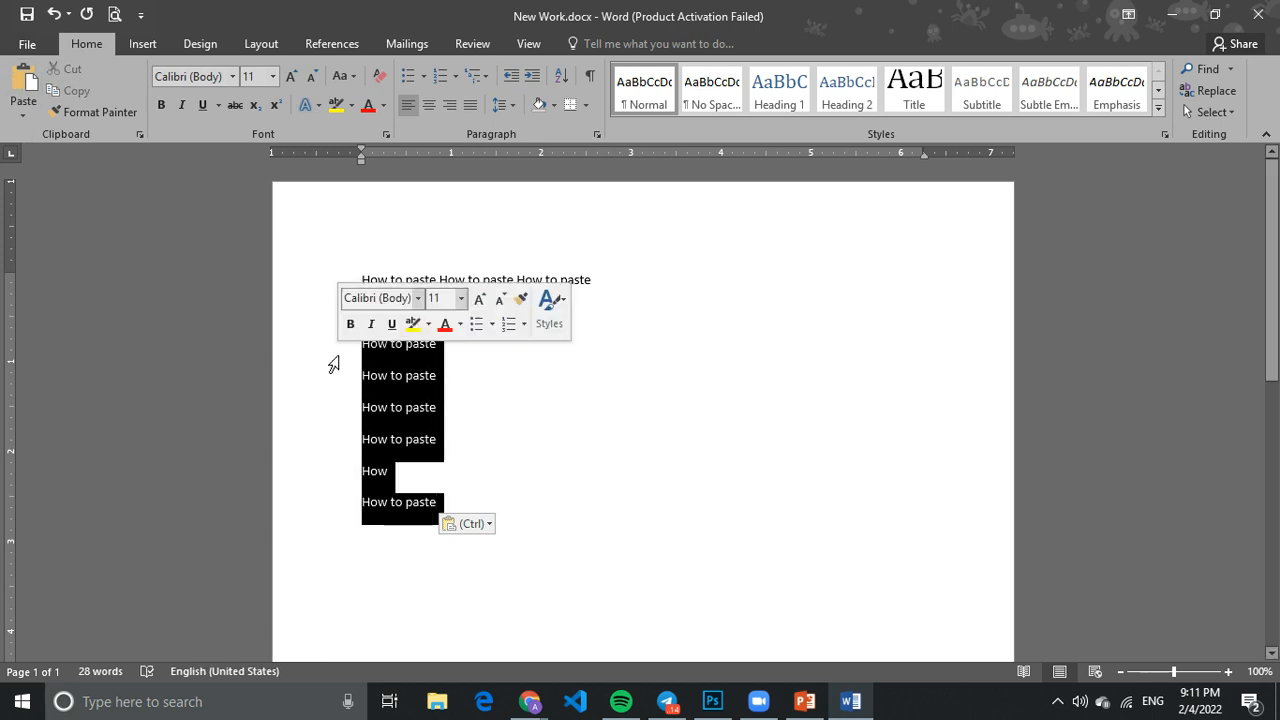
left_click(489, 410)
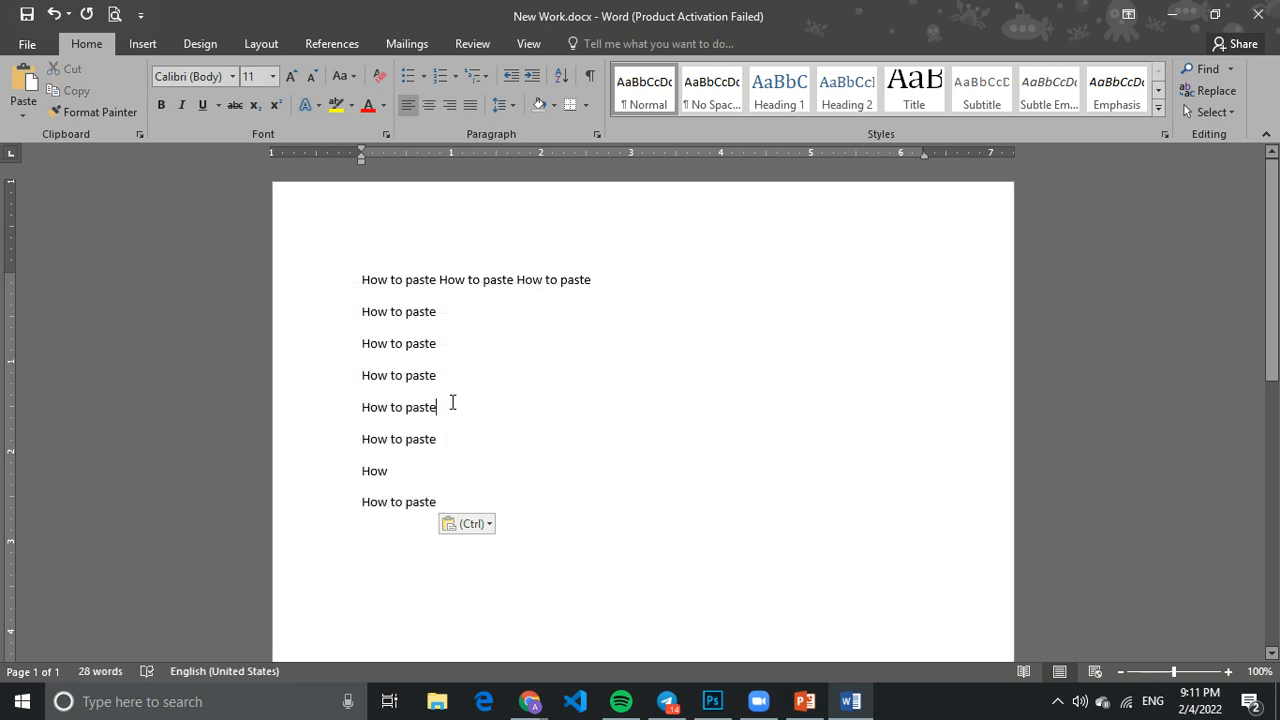
Cut the fourth and fifth lines and paste them on a new line at the end of the document
left_click_drag(449, 403, 376, 382)
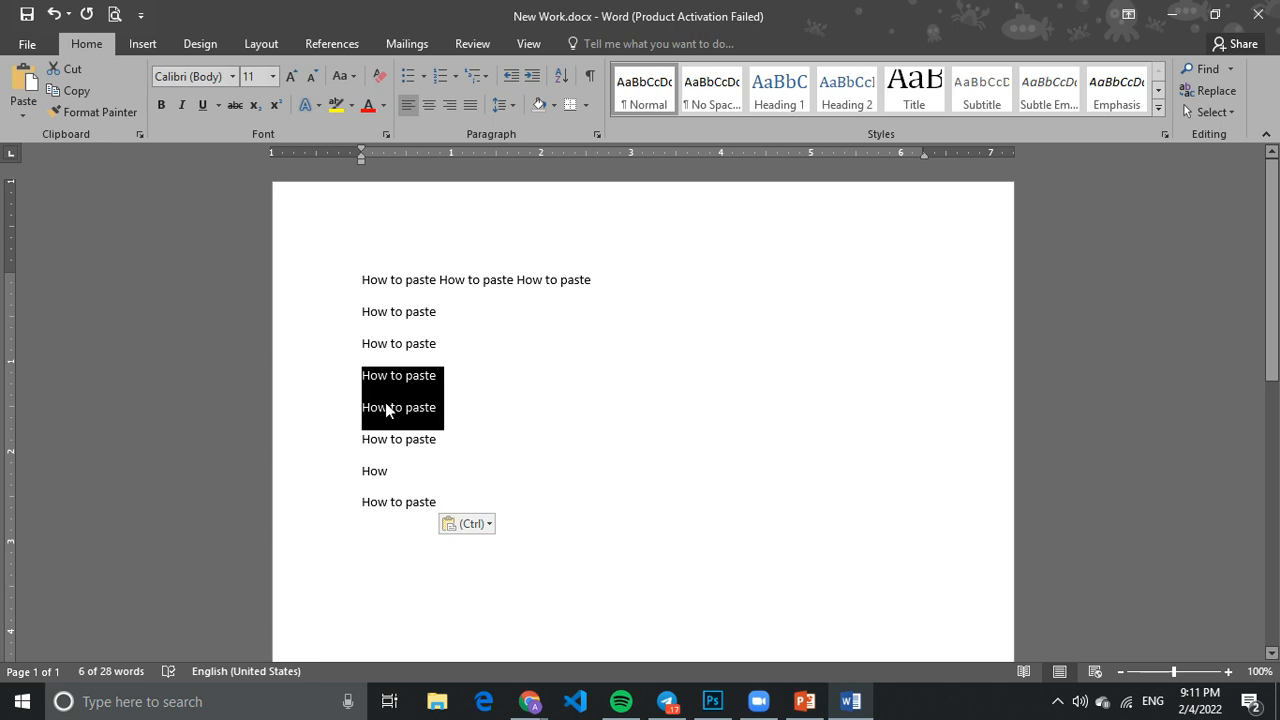
left_click(70, 68)
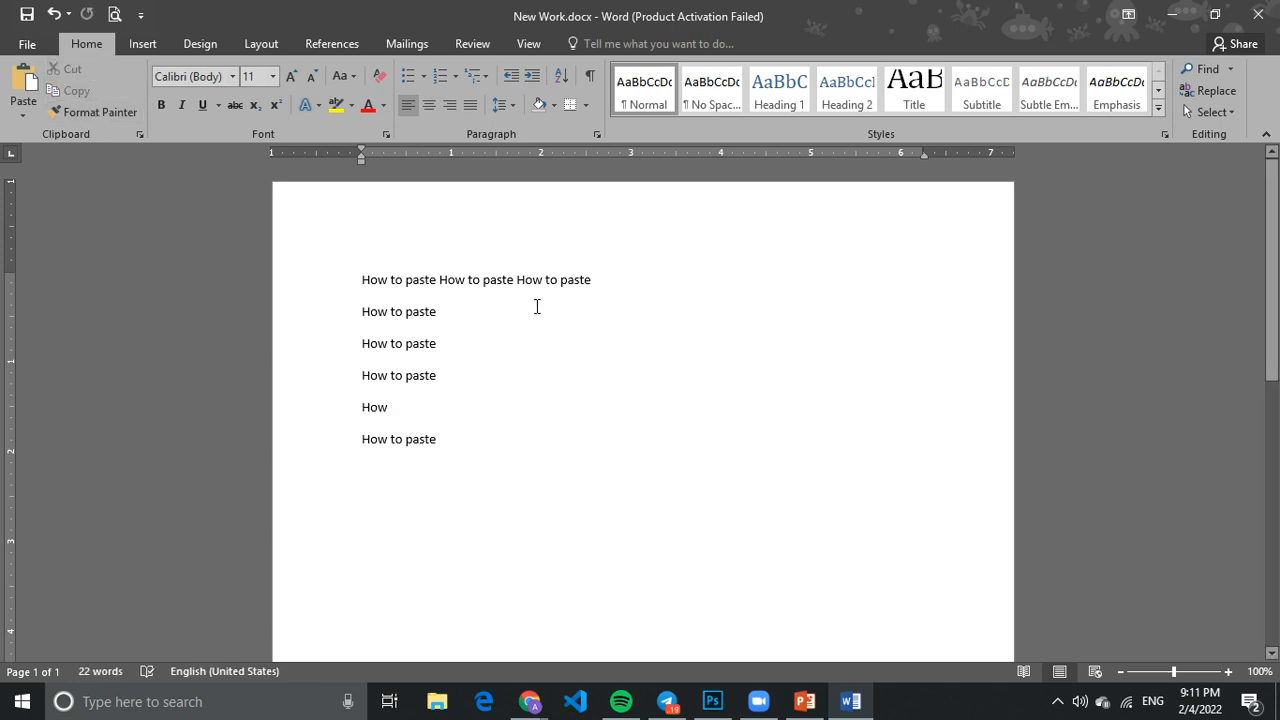
left_click(497, 452)
key("Return")
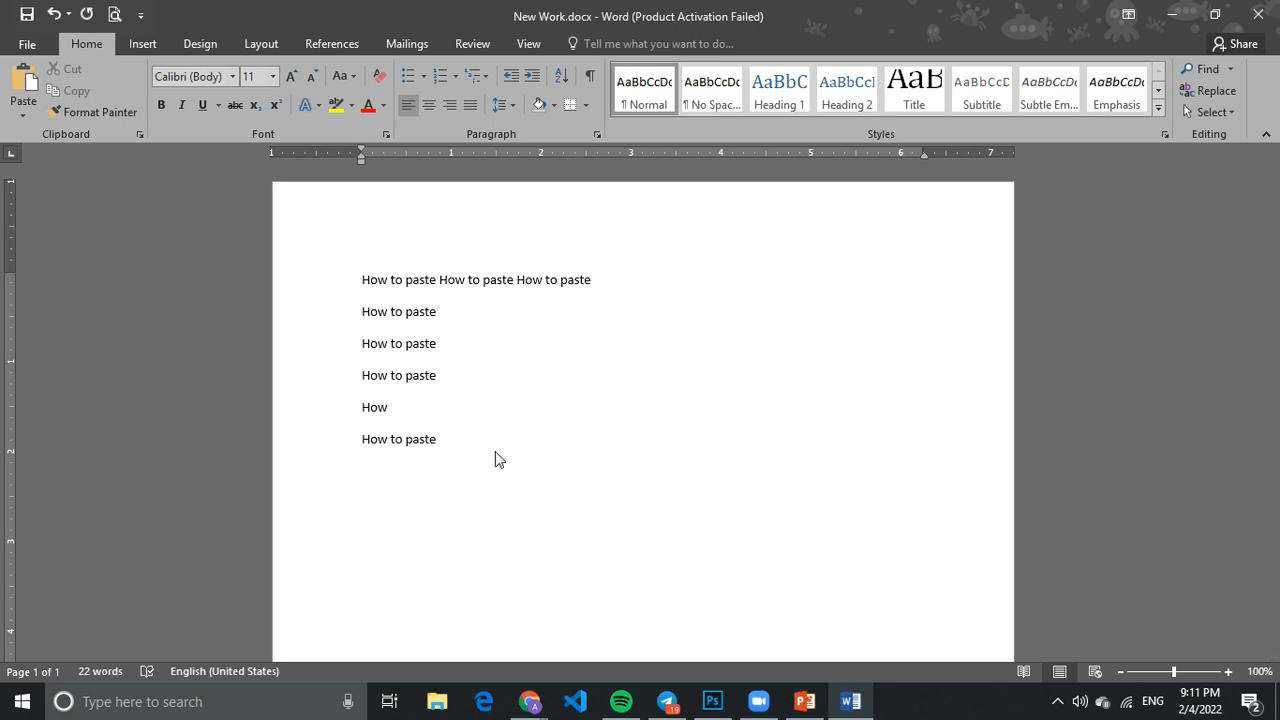
left_click(23, 88)
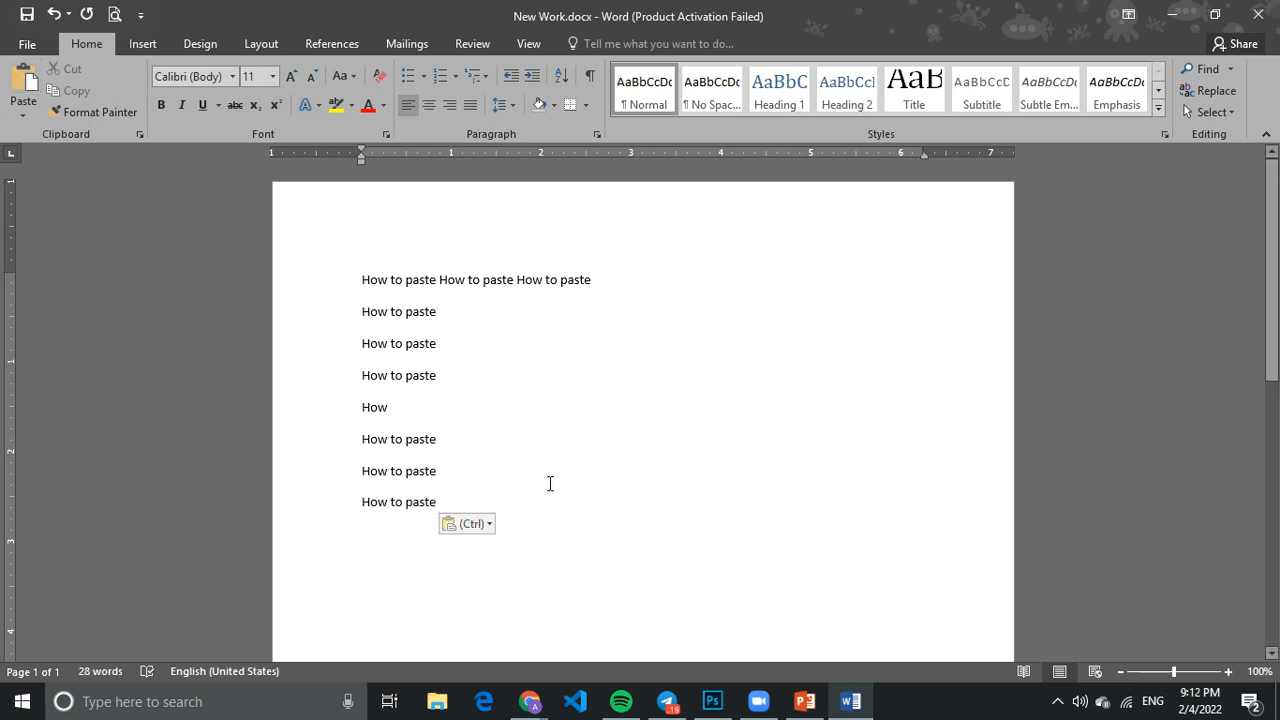
left_click(445, 503)
scroll(578, 468, "down", 5)
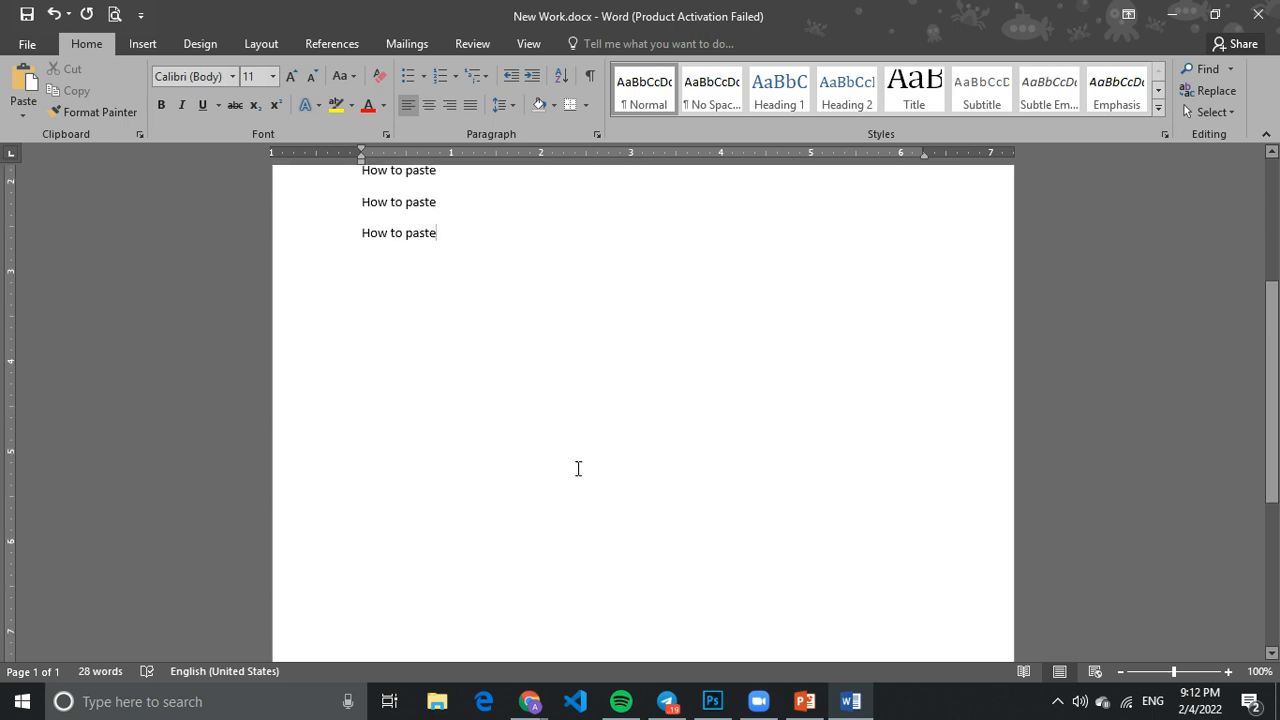
left_click(413, 312)
left_click(358, 365)
left_click(392, 465)
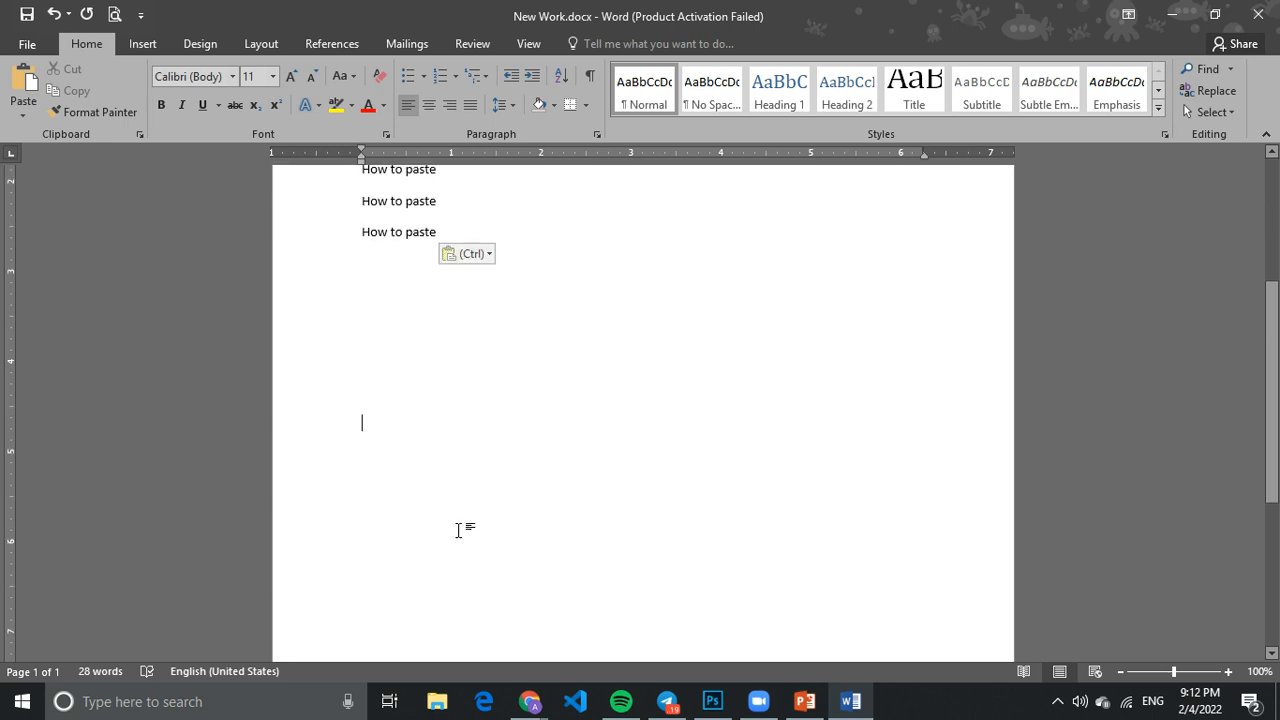
scroll(530, 457, "up", 5)
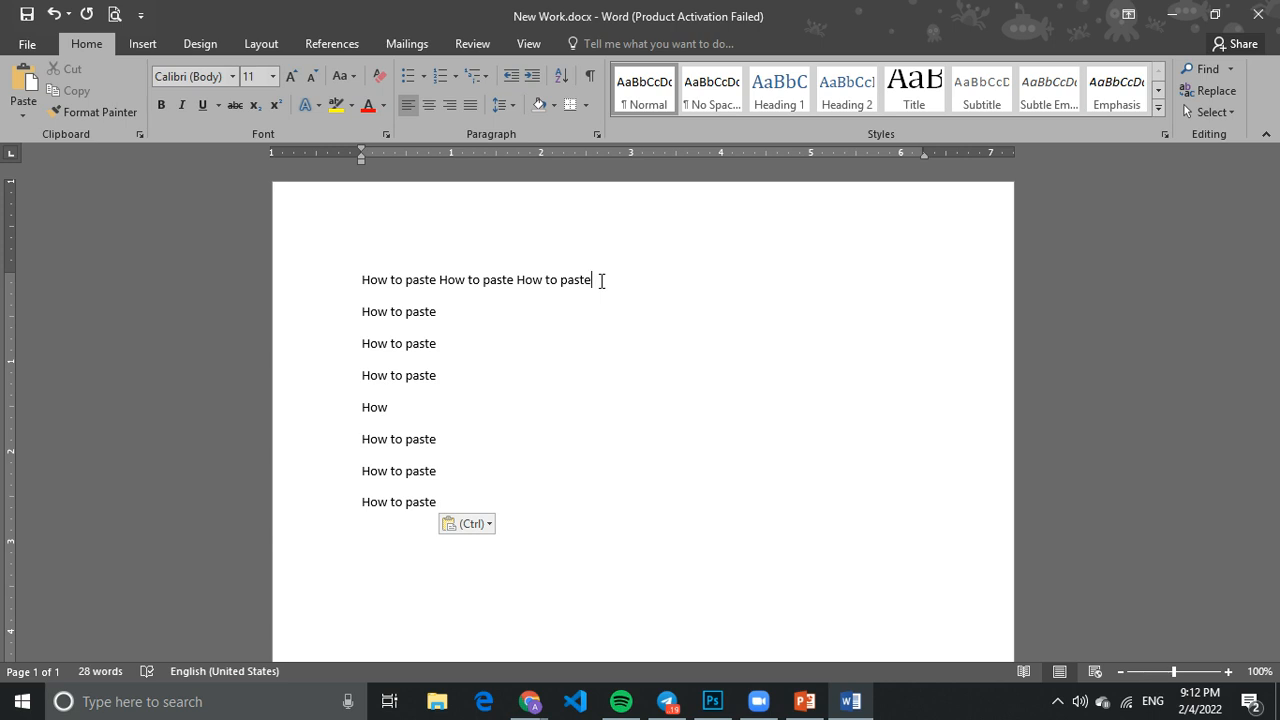
Delete all the pasted lines below the first line of the document
key("Return")
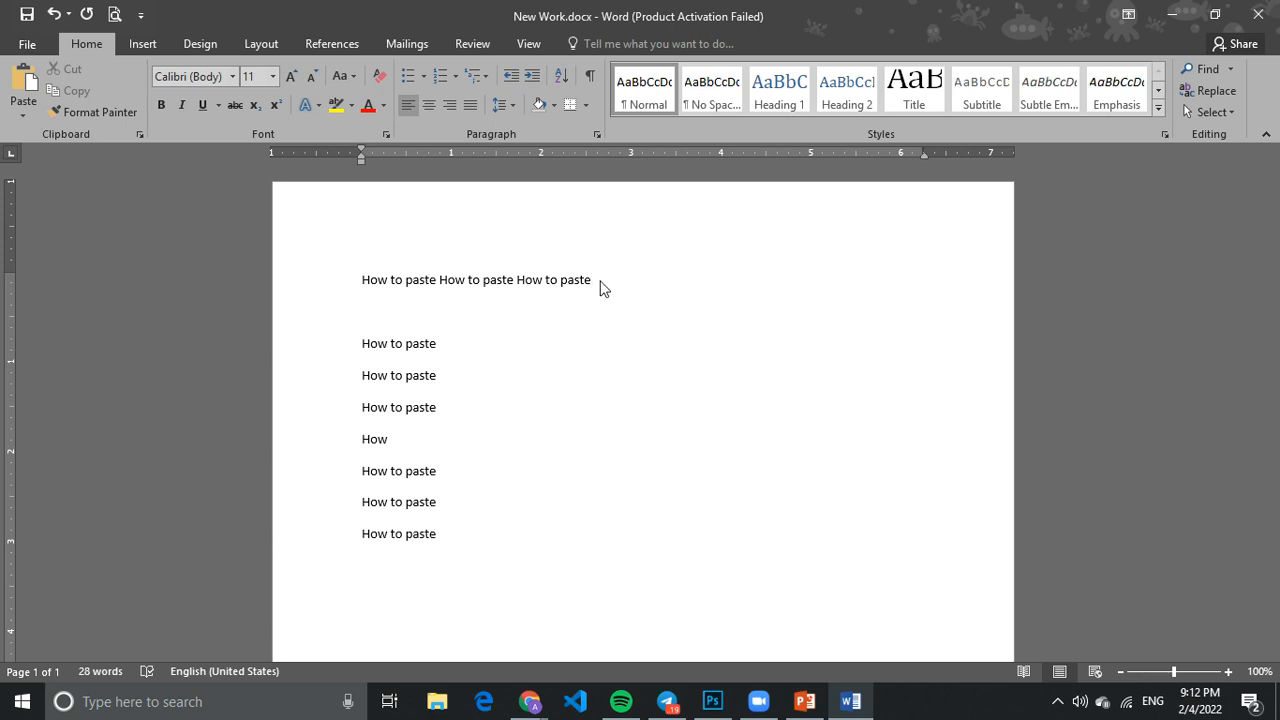
left_click_drag(423, 540, 339, 372)
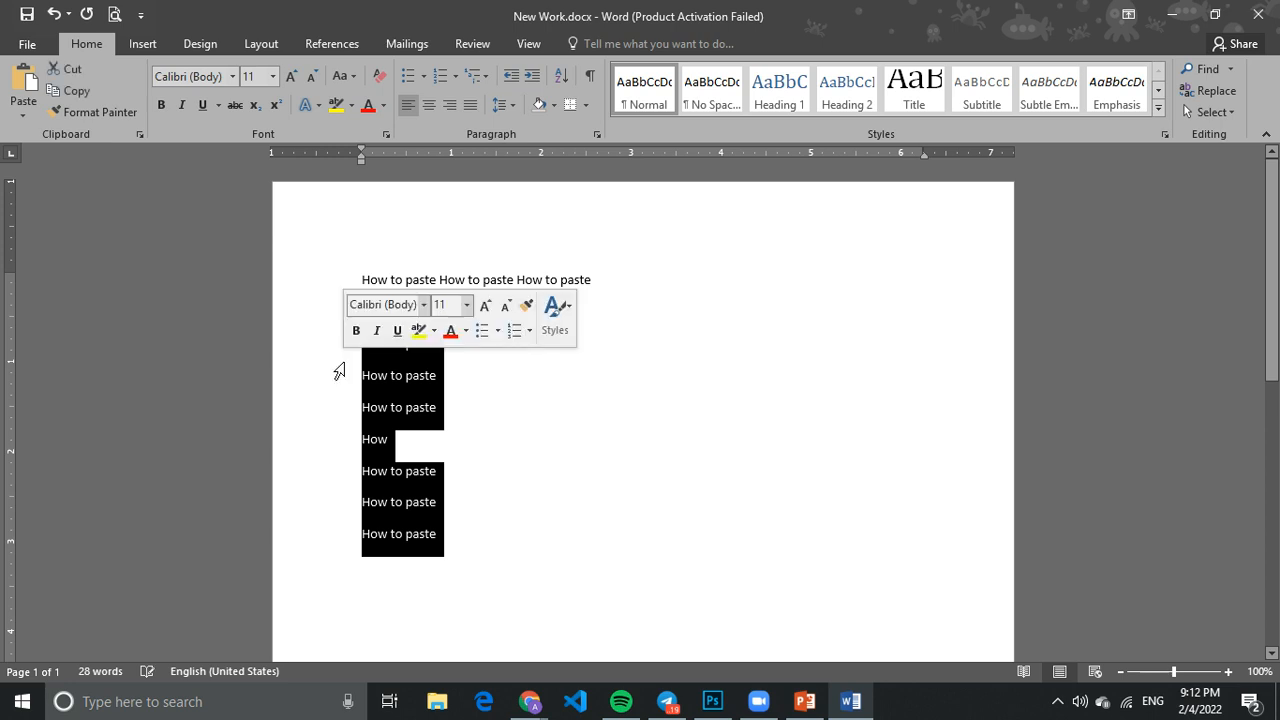
key("Delete")
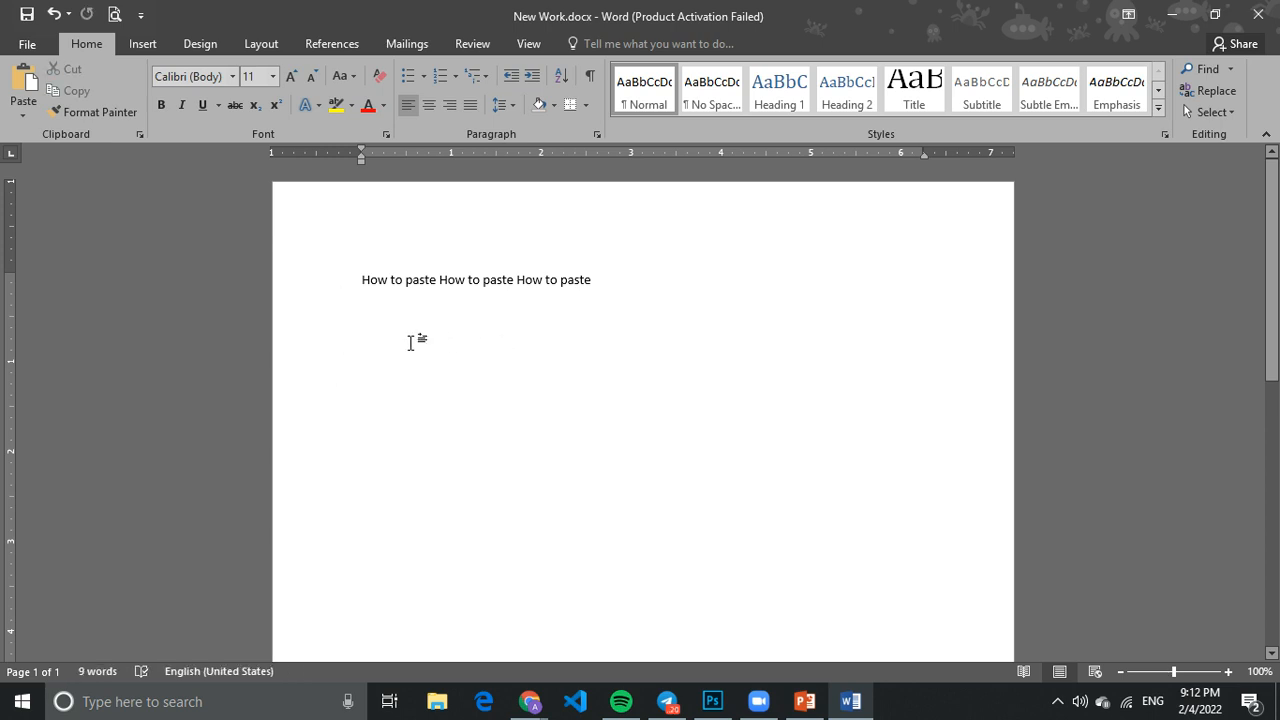
key("ctrl+z")
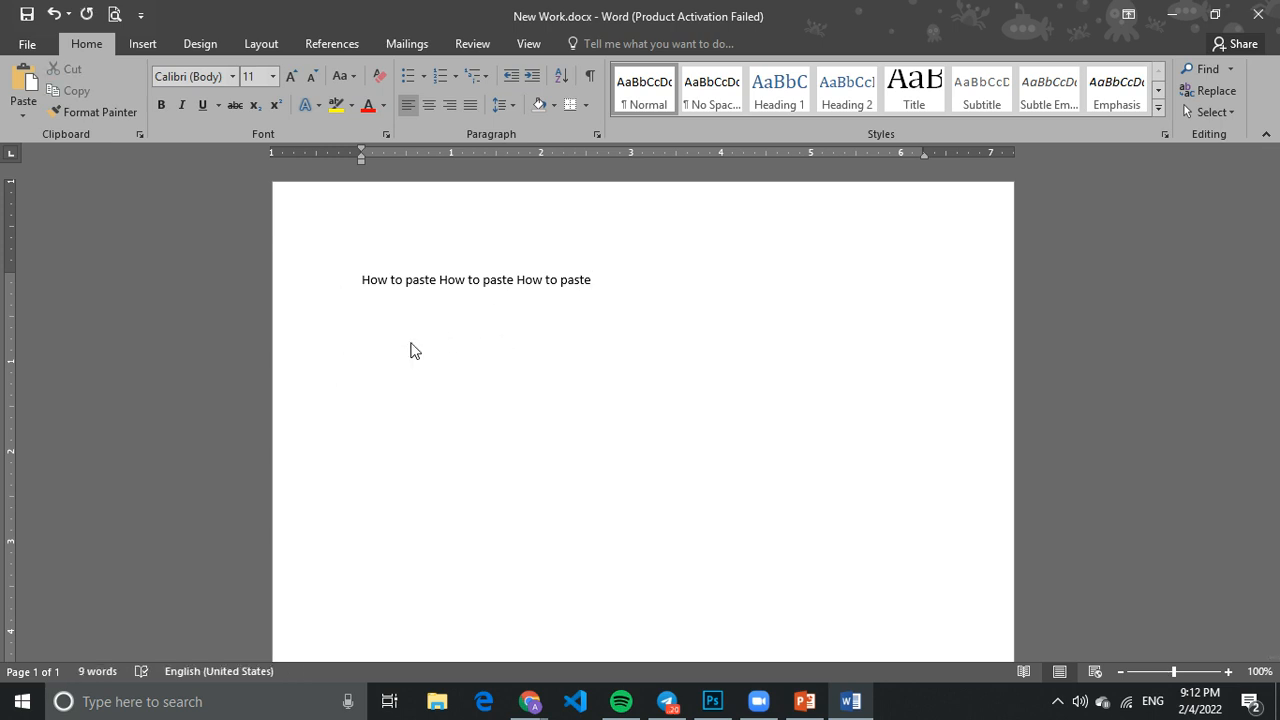
Replace the two repeated "How to paste" copies on the first line with "a Letter"
left_click_drag(614, 278, 443, 280)
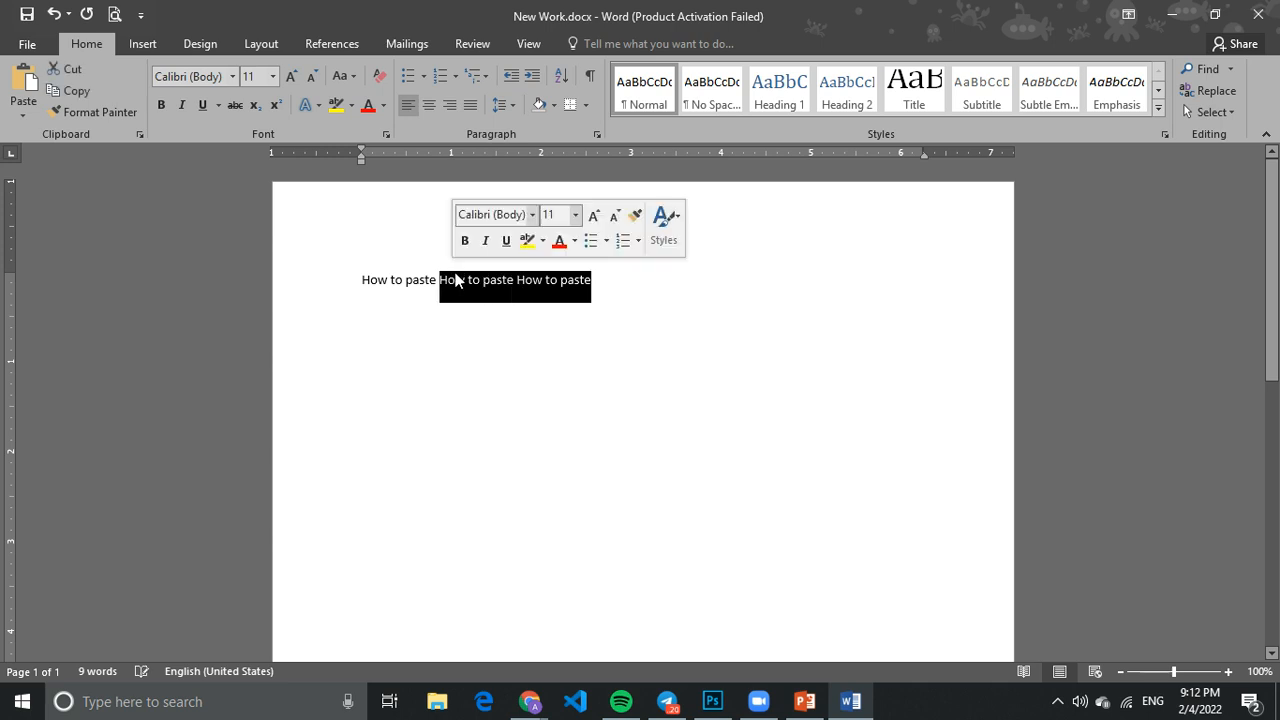
key("Delete")
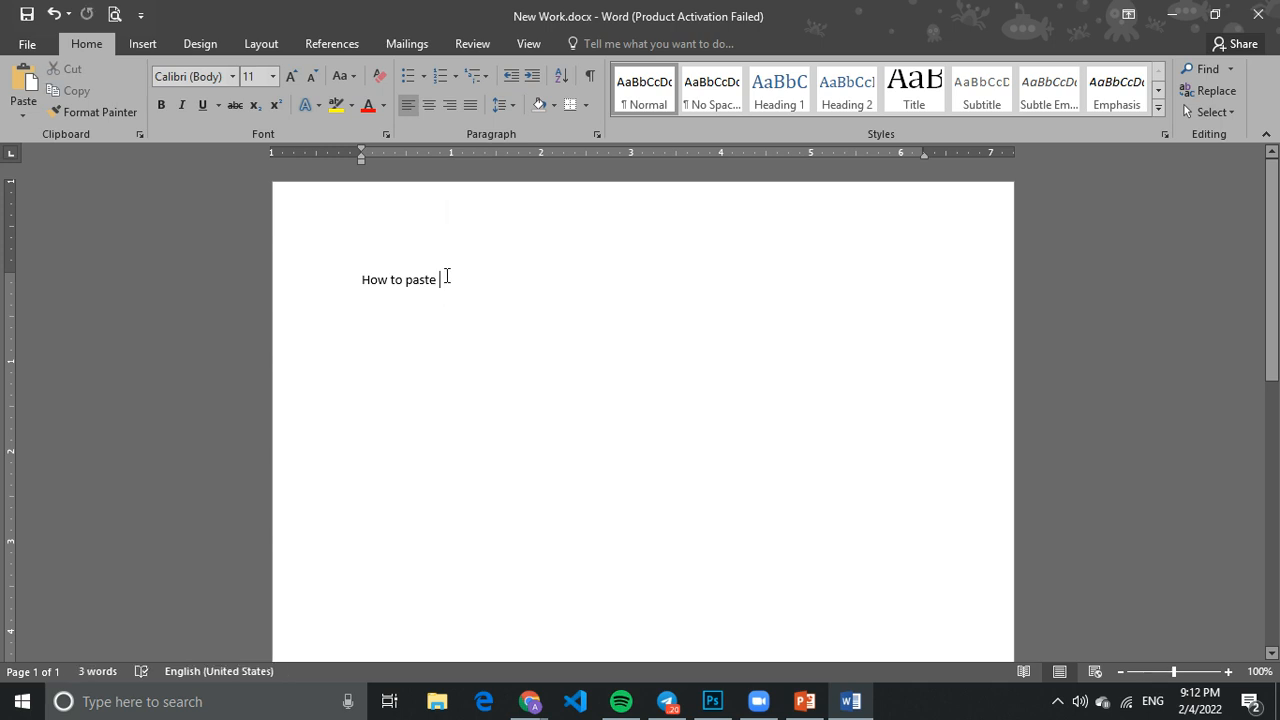
type("a")
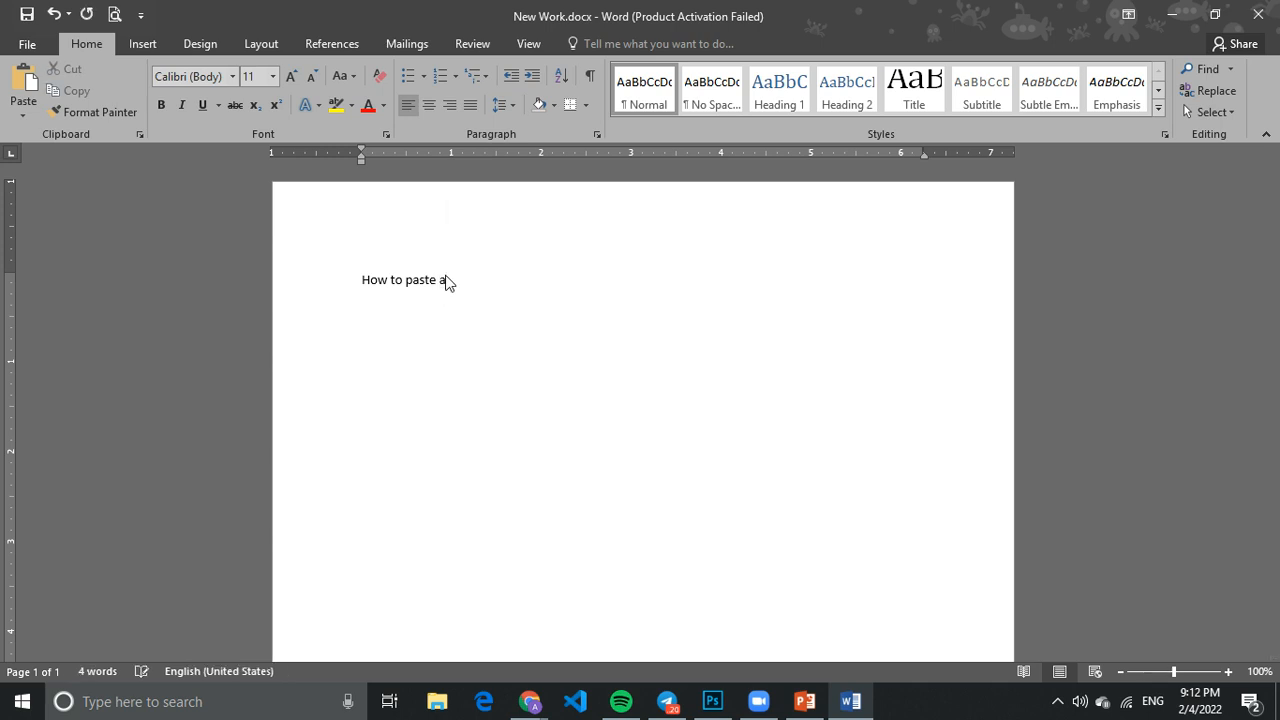
type("n e")
type("tter")
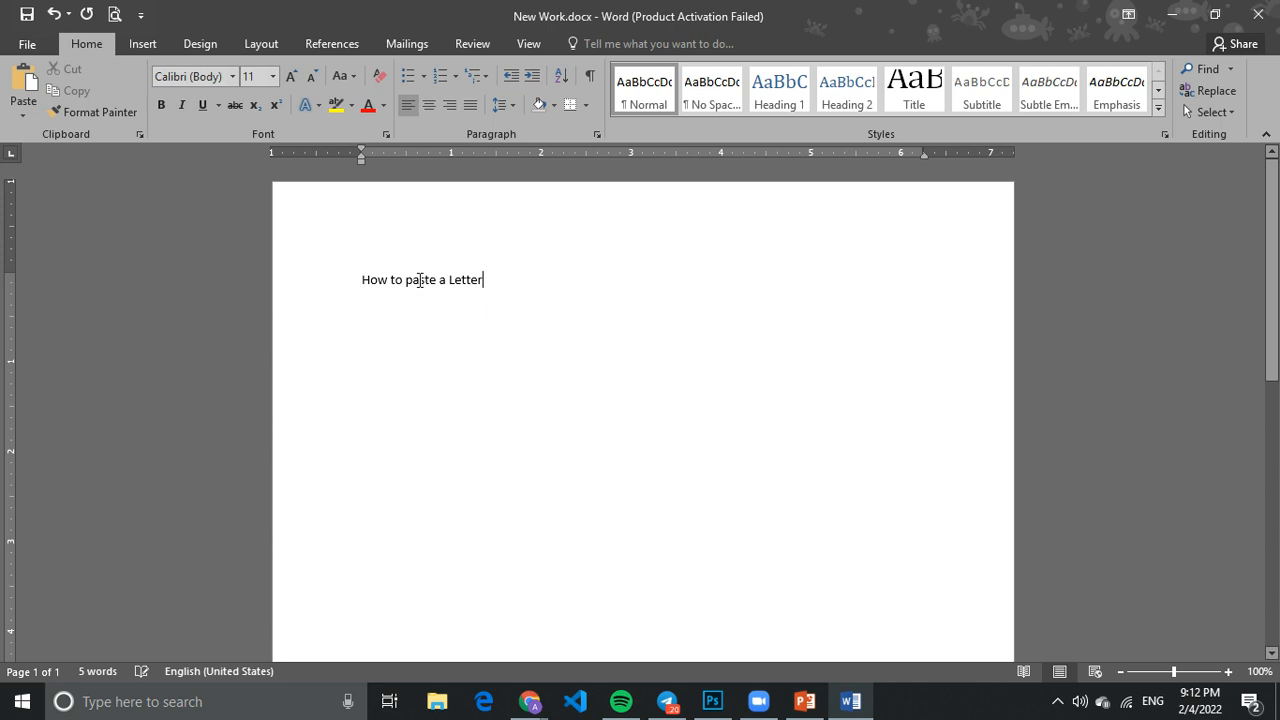
Copy the word "paste" from "How to paste a Letter" and paste it on a new line below
left_click_drag(437, 283, 406, 283)
left_click(469, 394)
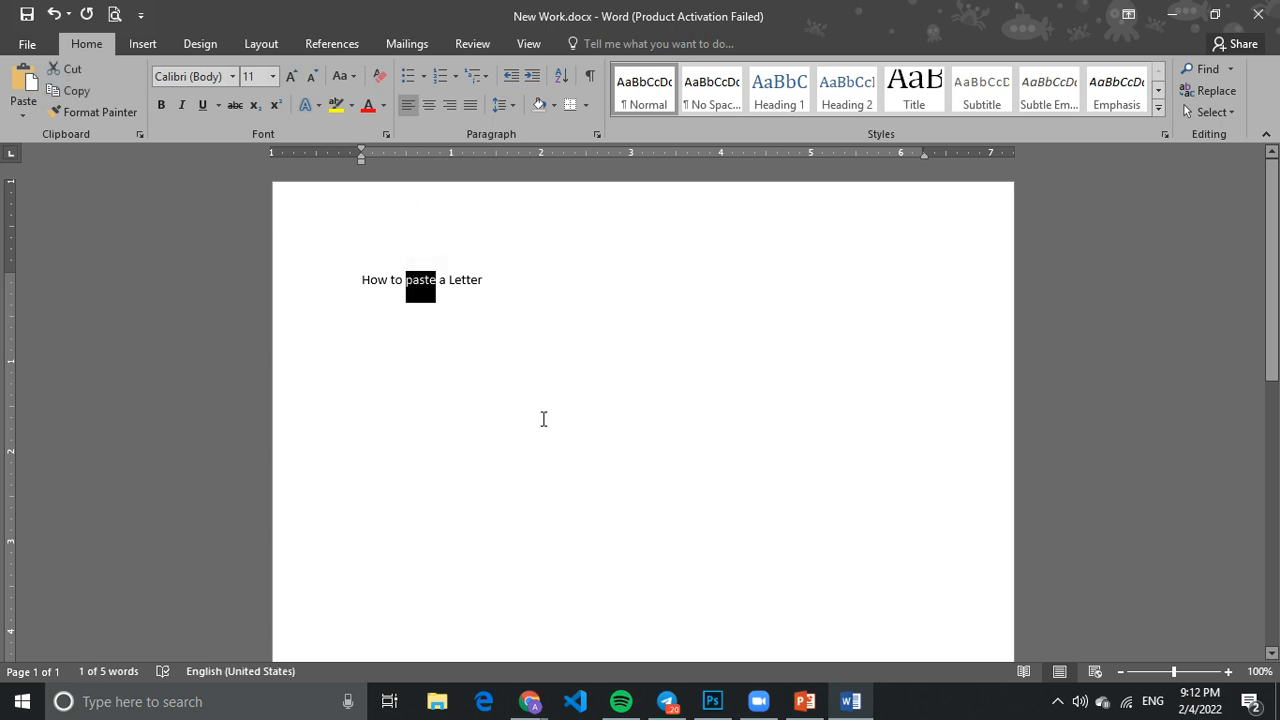
left_click(75, 91)
left_click(541, 297)
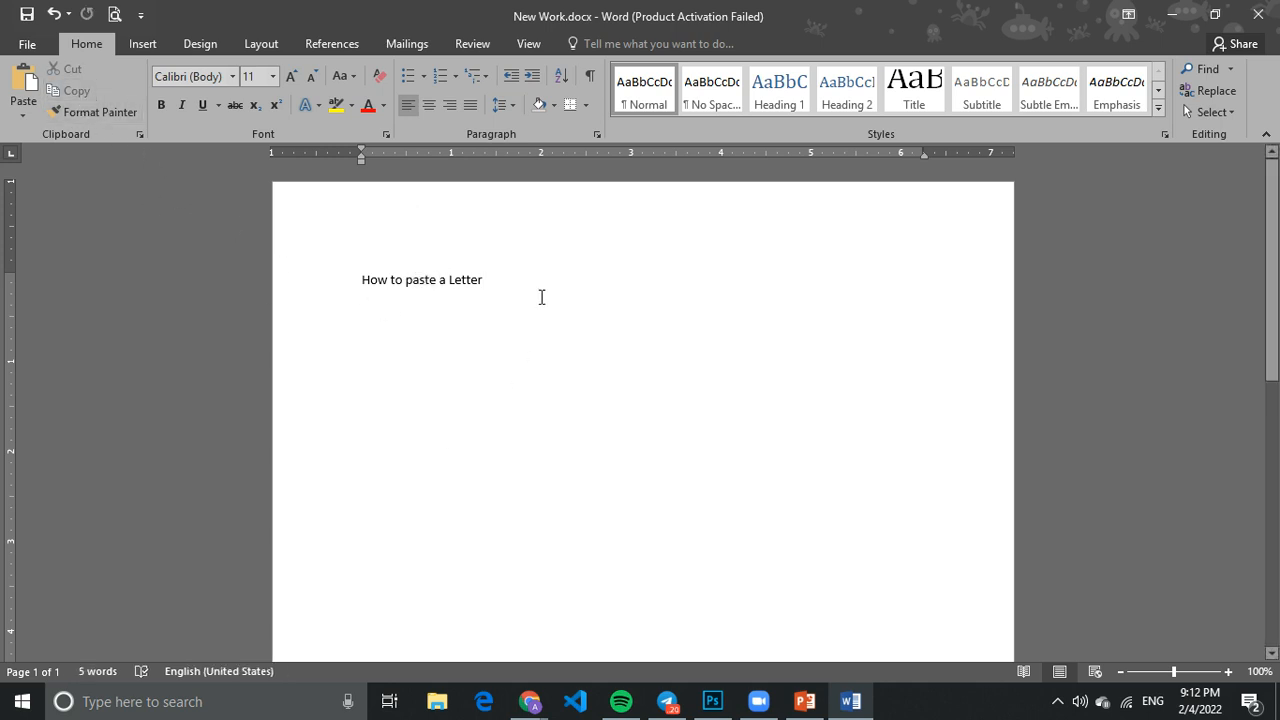
key("Return")
left_click(22, 85)
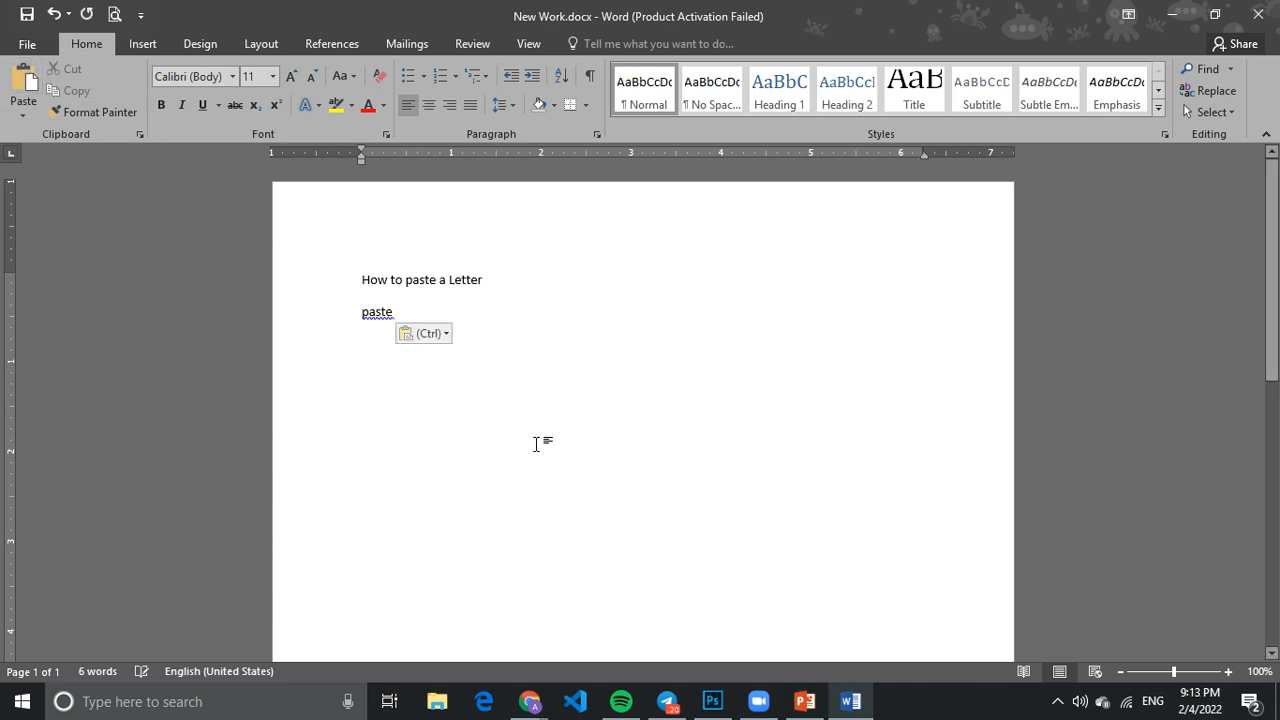
Cut the word "to" from the first line and paste it after "Paste" on the second line
double_click(537, 443)
double_click(397, 282)
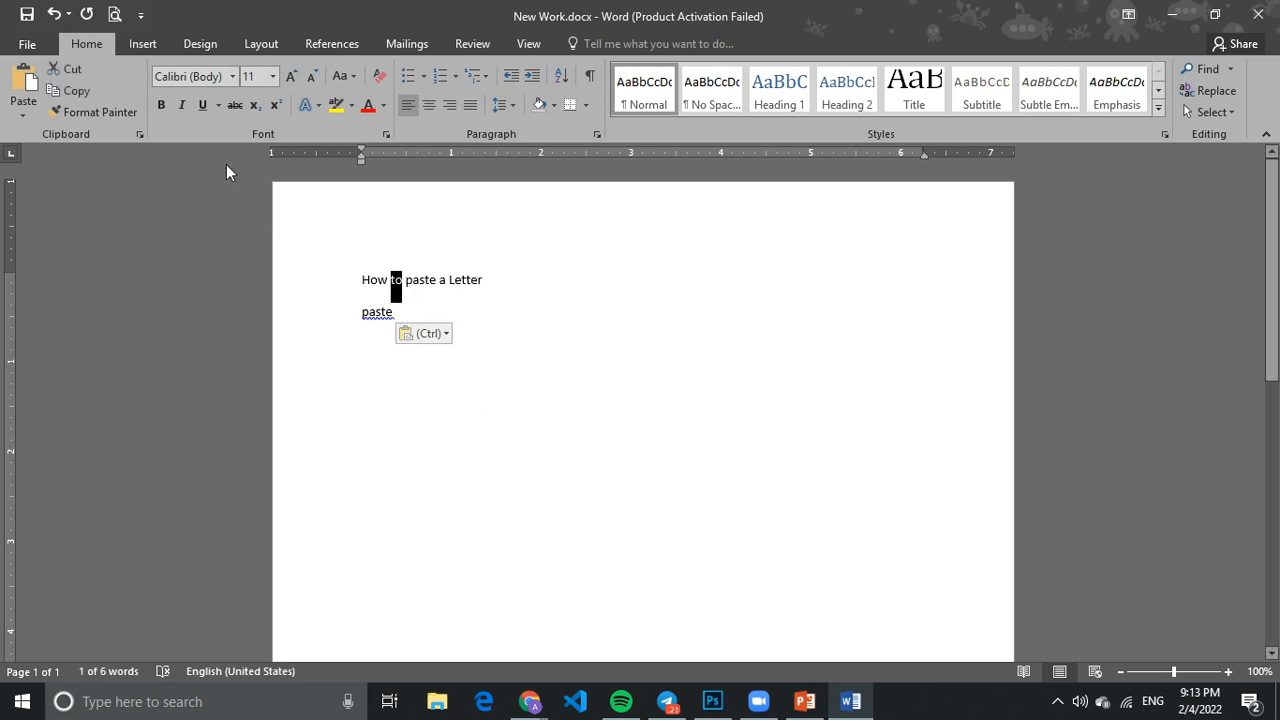
left_click(70, 70)
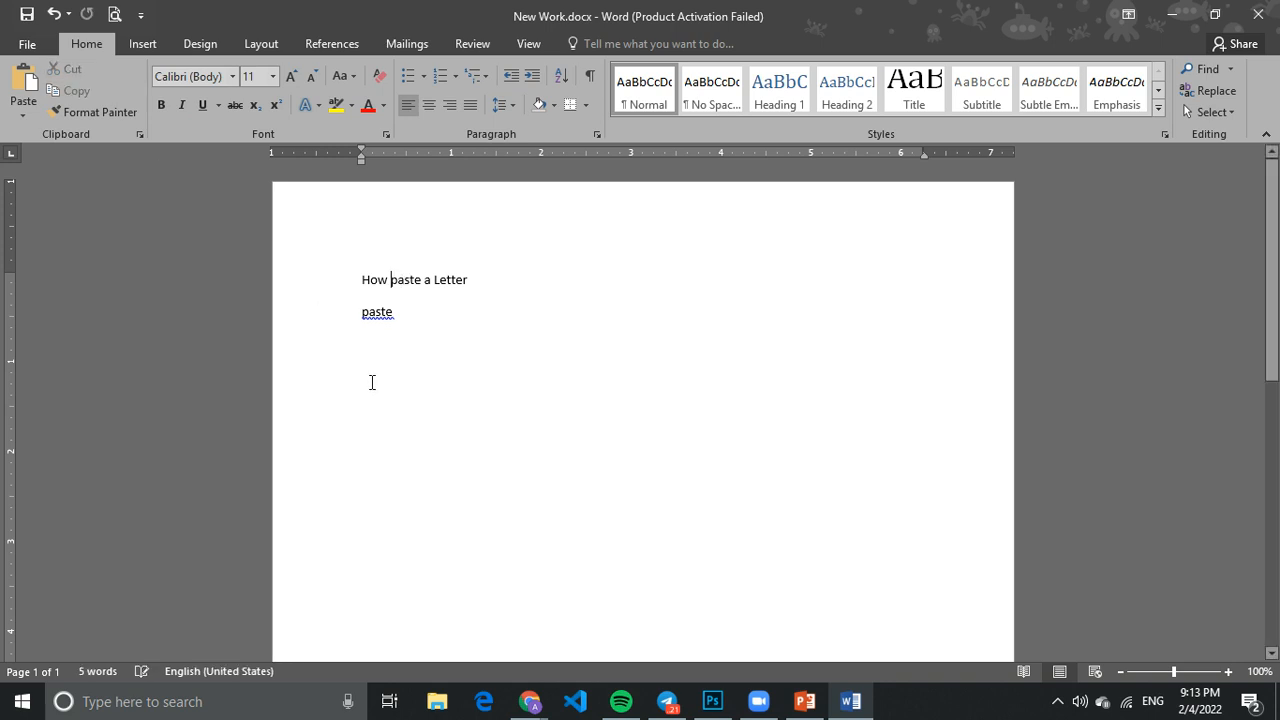
left_click(404, 313)
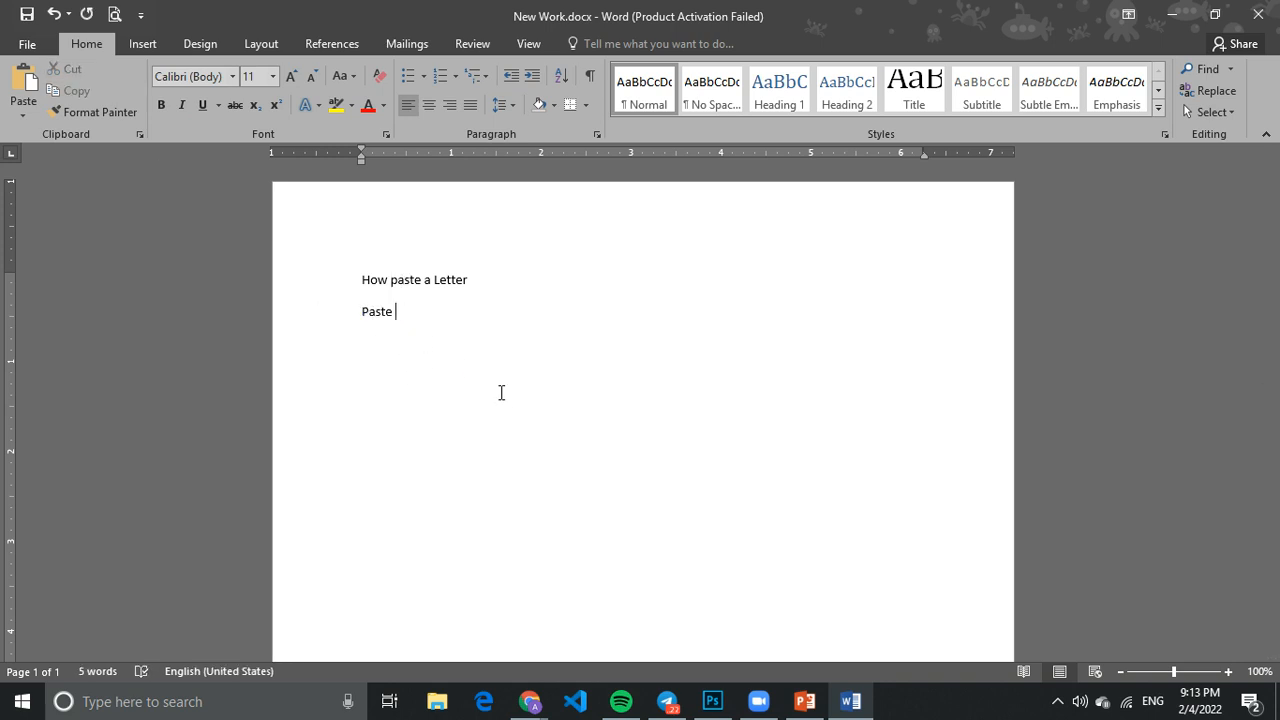
left_click(23, 80)
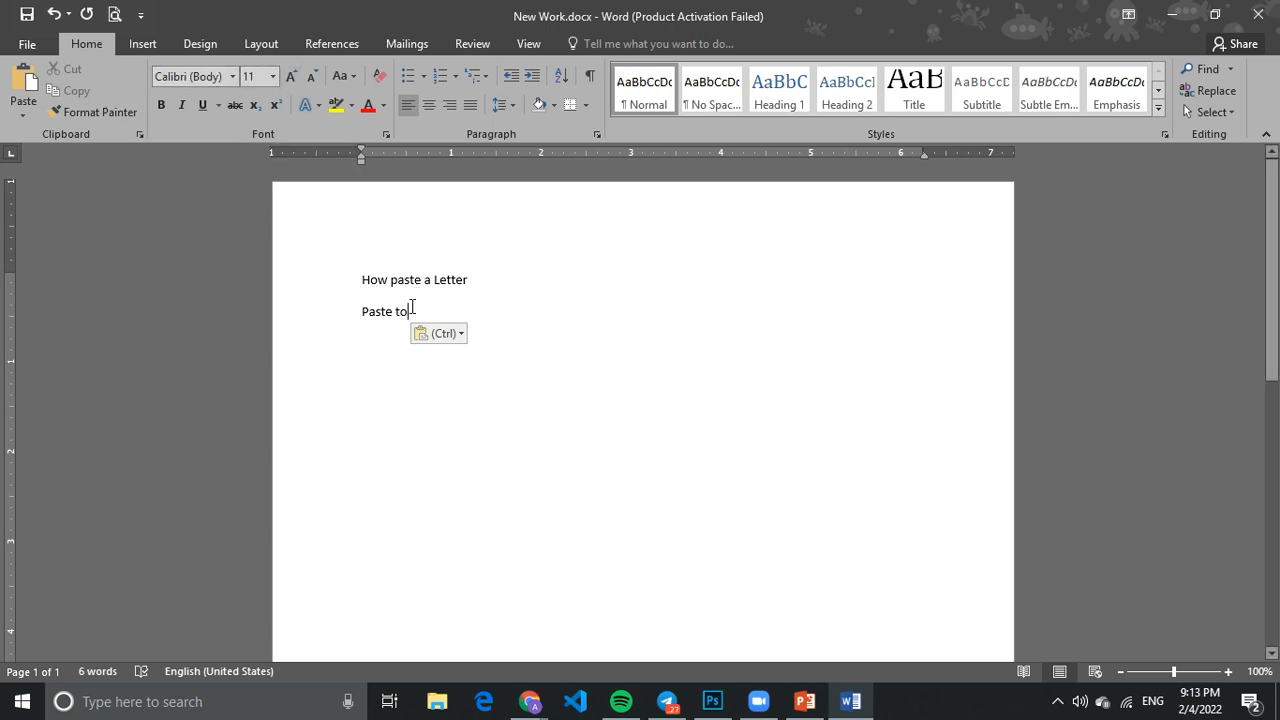
Delete the second line and reinsert "to" between "How" and "paste" on the first line
left_click_drag(412, 307, 359, 290)
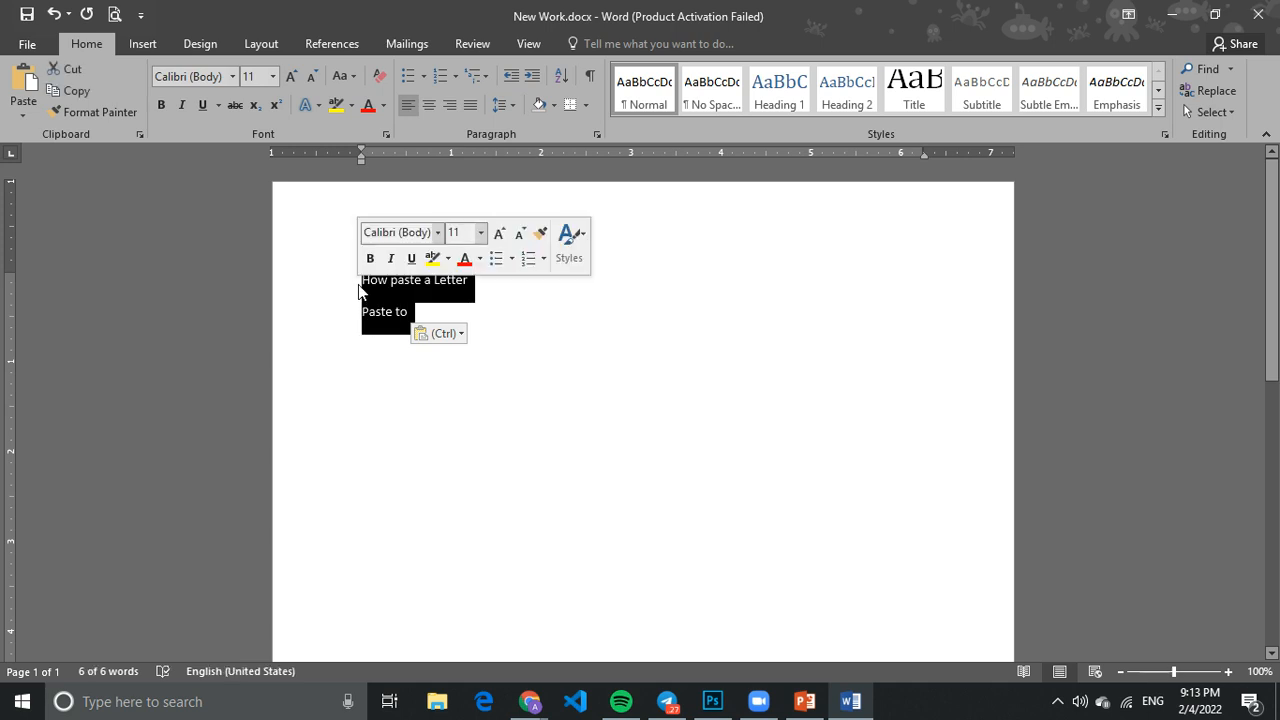
key("ctrl+c")
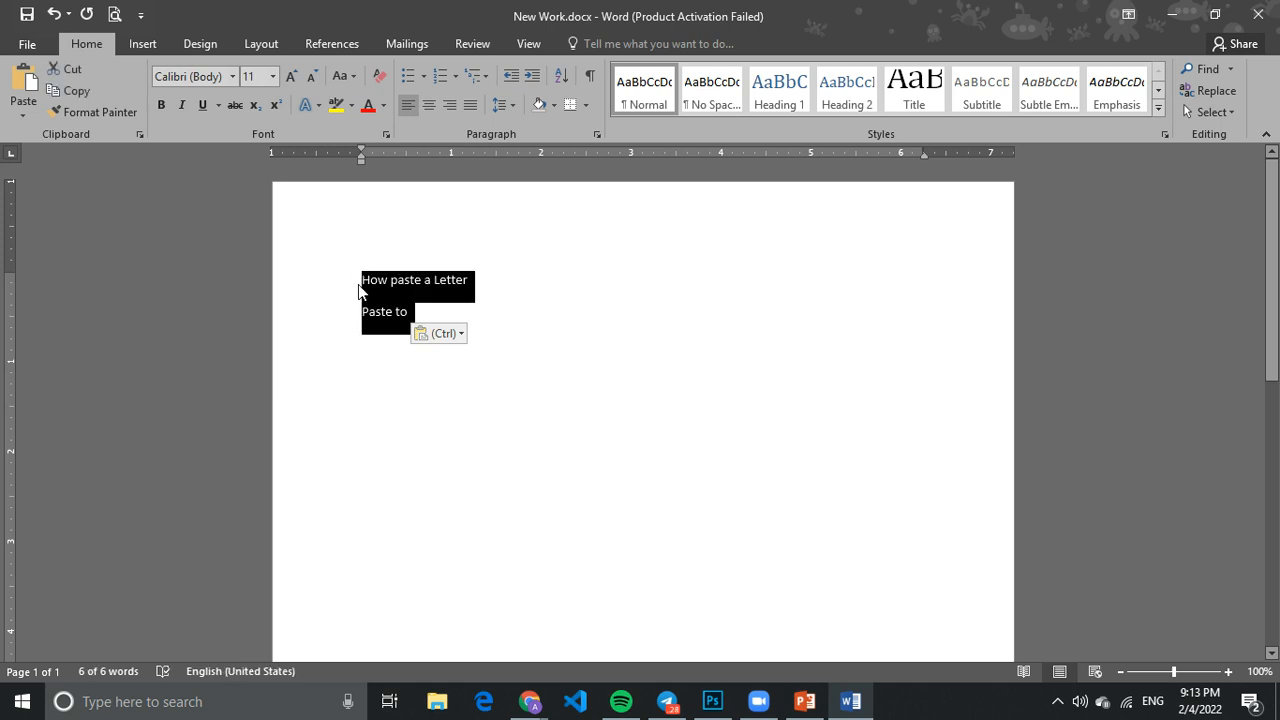
key("ctrl+v")
key("BackSpace")
key("BackSpace")
key("BackSpace")
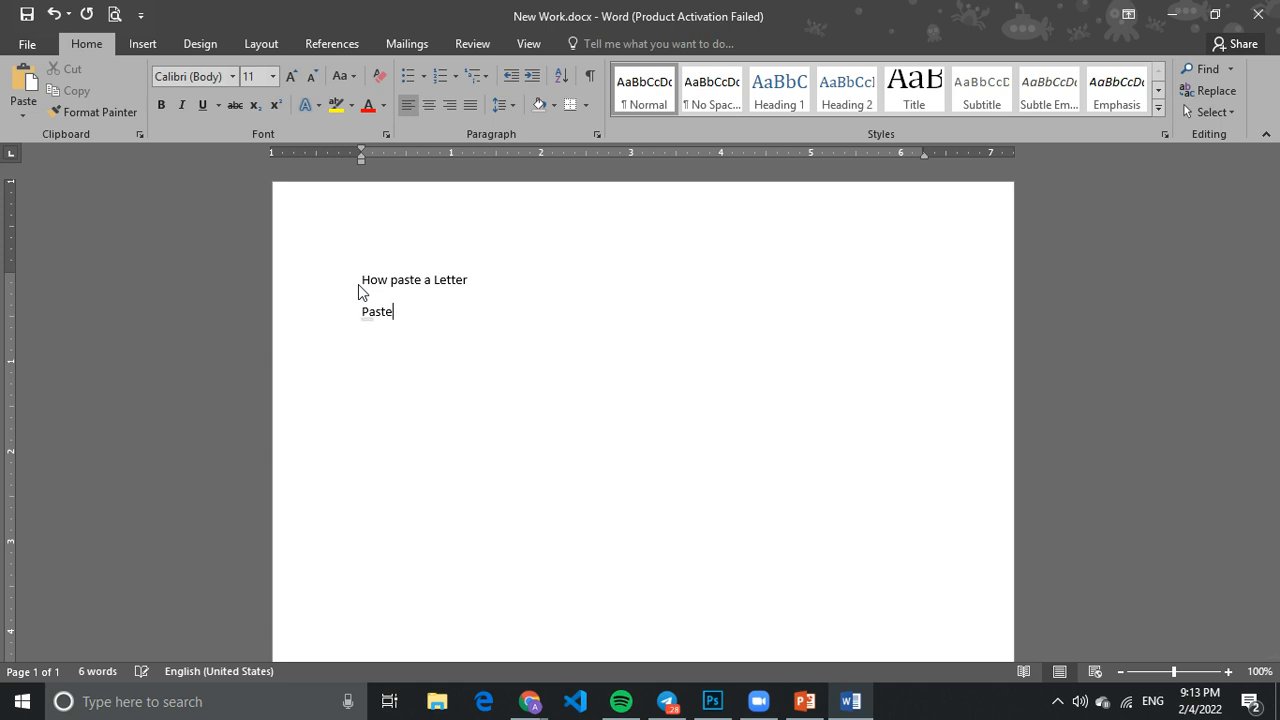
key("BackSpace")
key("BackSpace")
left_click(388, 280)
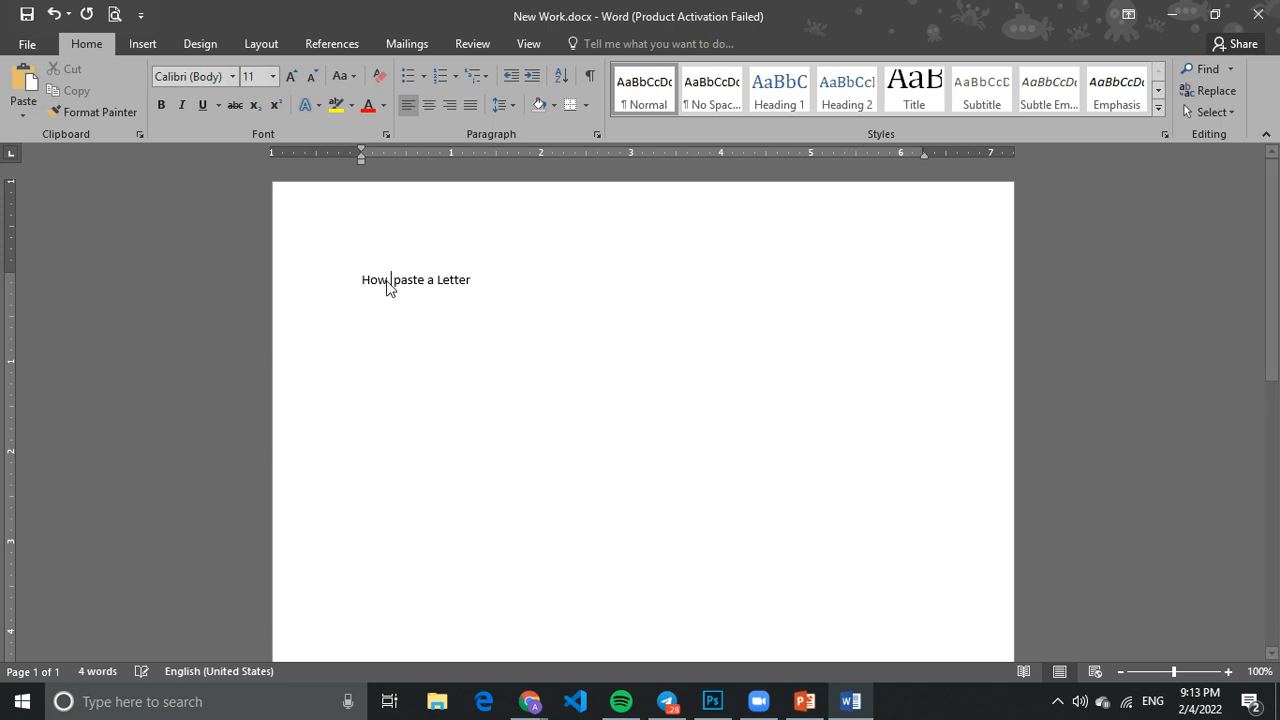
type("to")
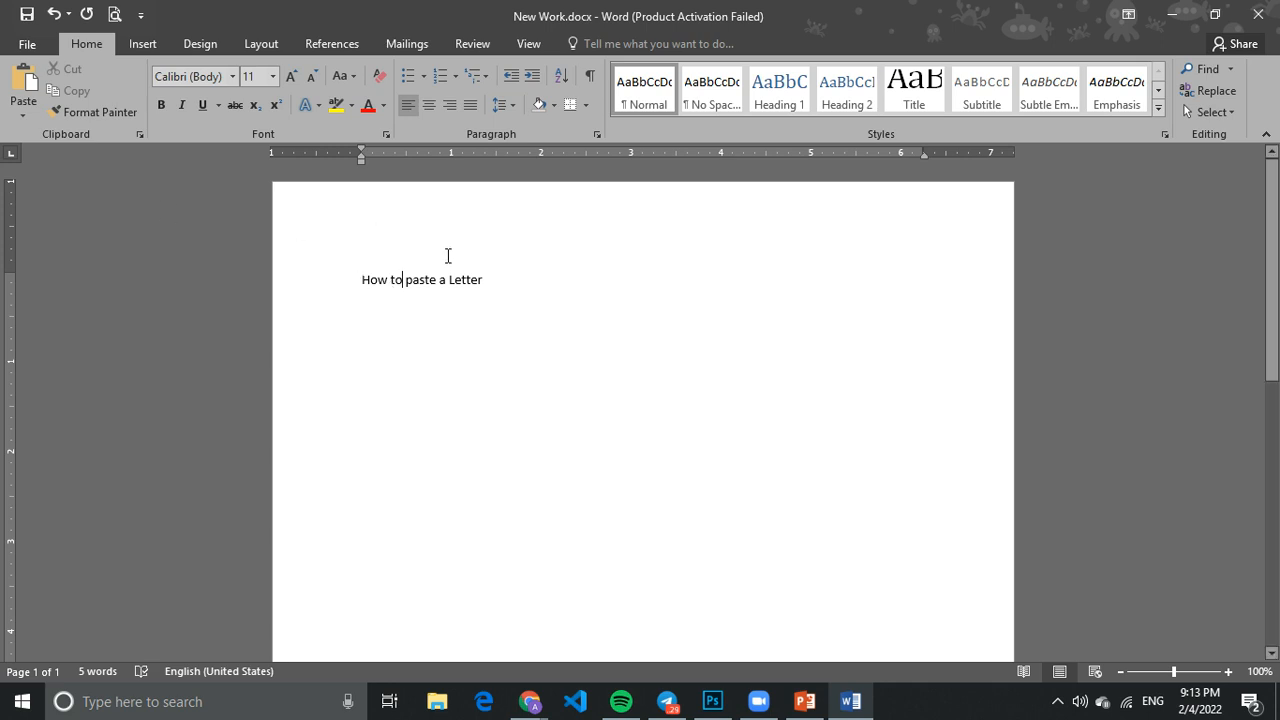
left_click_drag(491, 283, 364, 285)
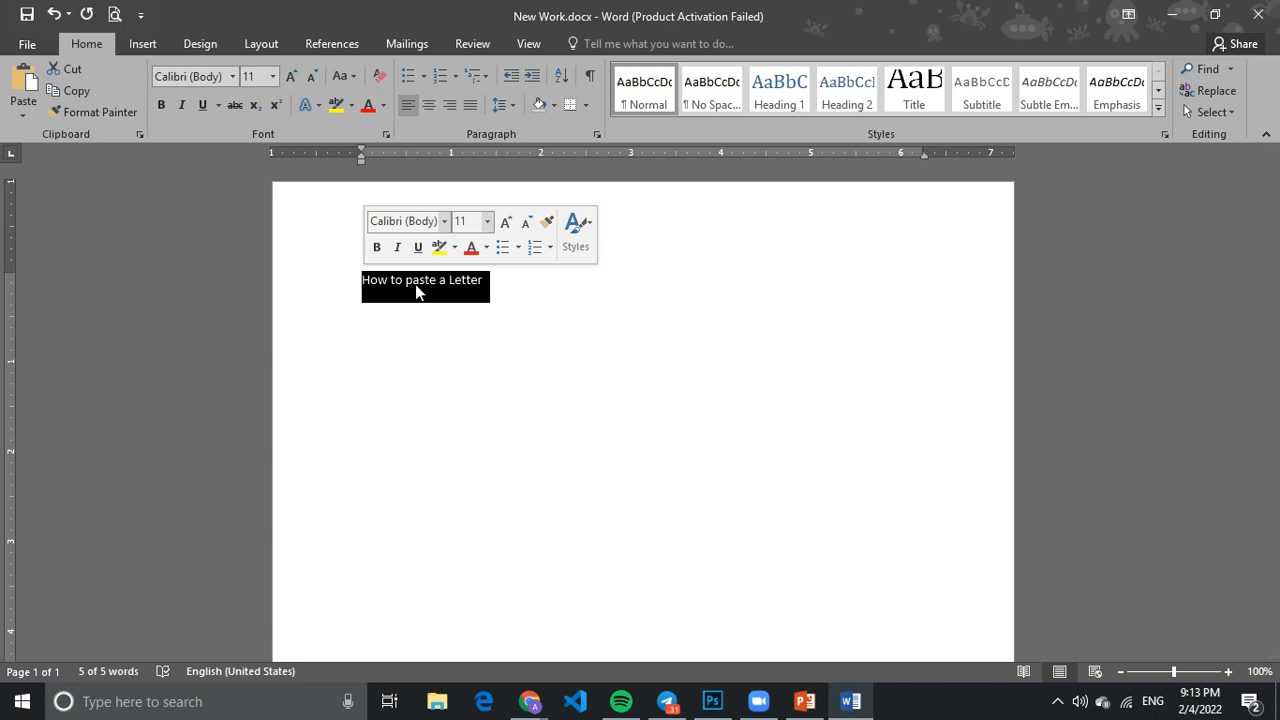
left_click(383, 403)
left_click(231, 77)
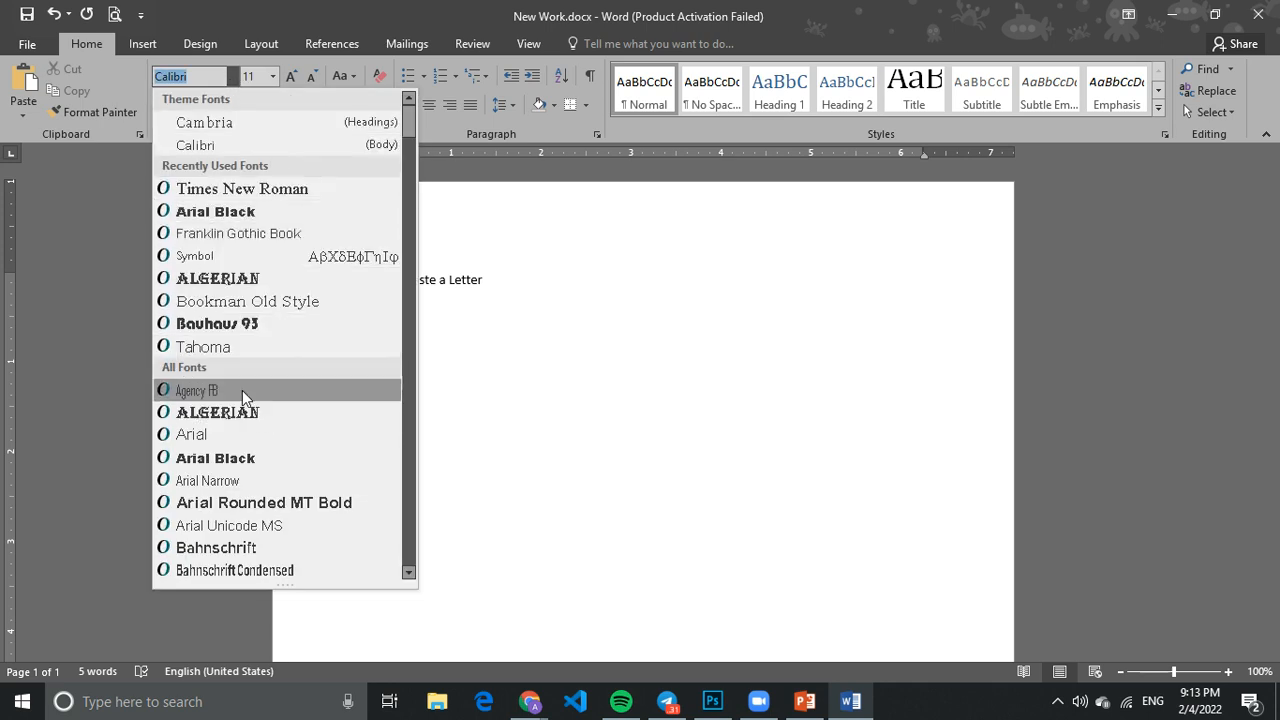
left_click(534, 392)
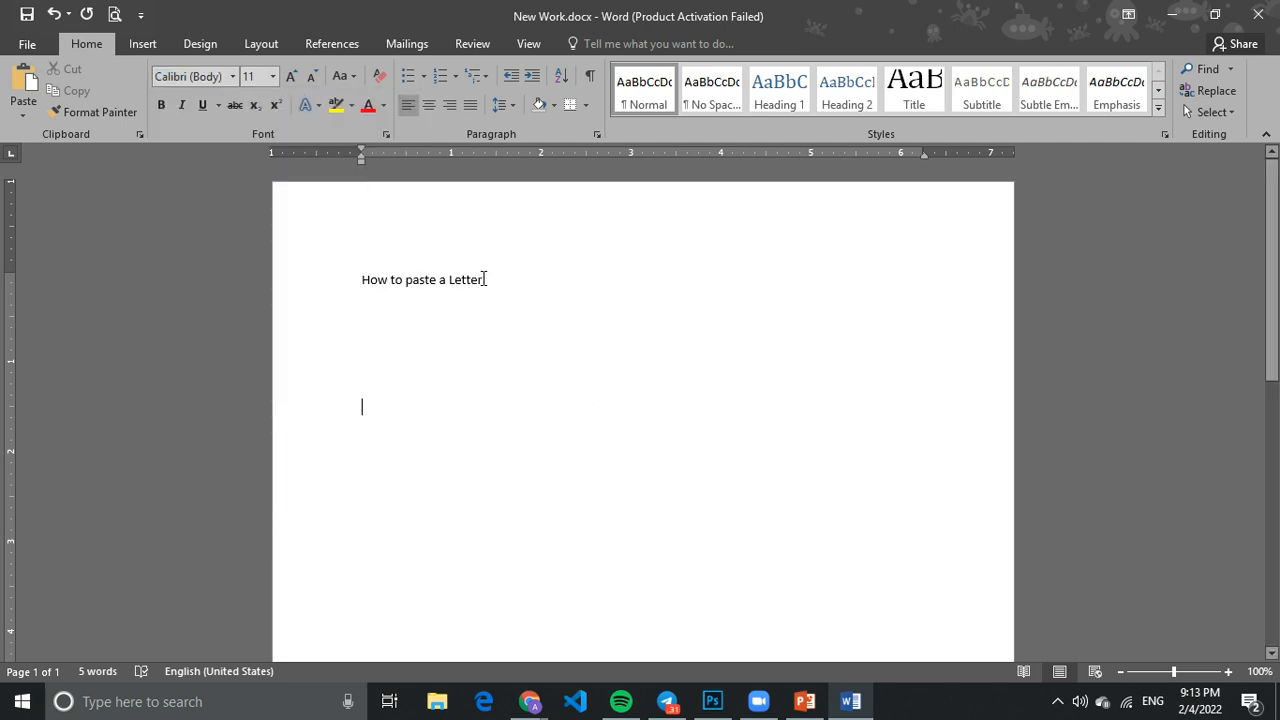
Change the font of the whole line "How to paste a Letter" to Showcard Gothic
left_click_drag(484, 279, 362, 280)
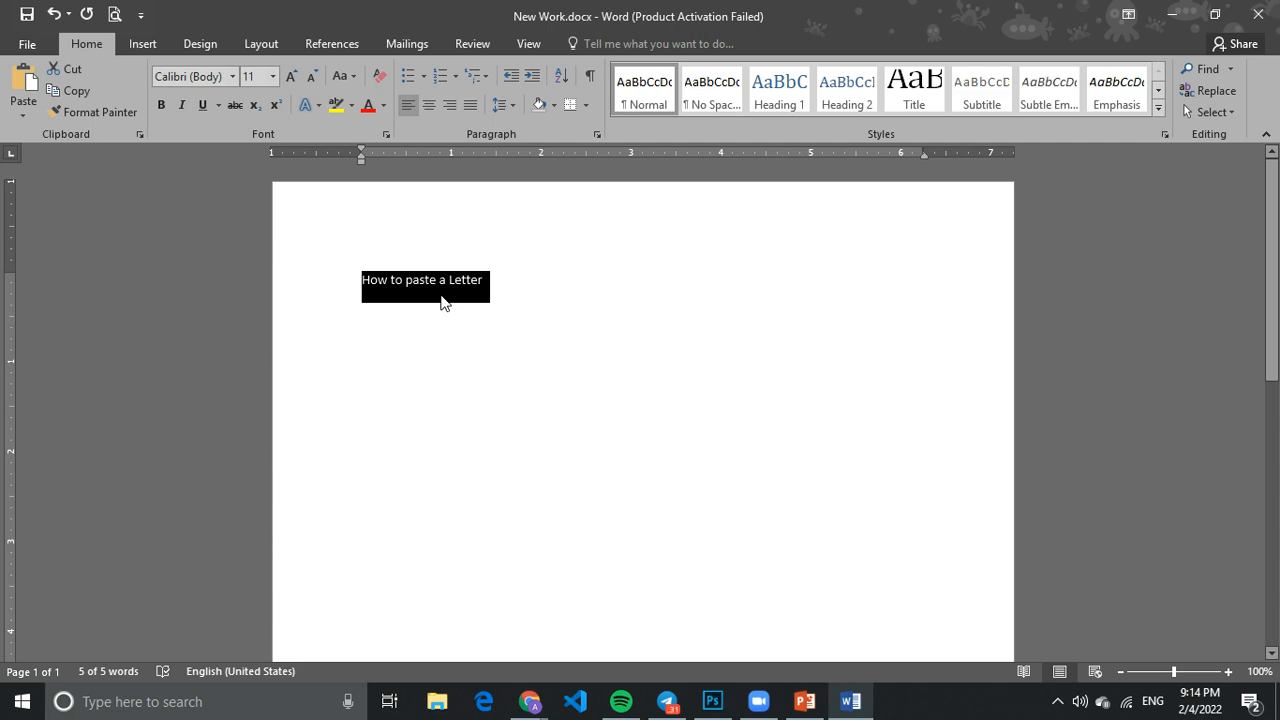
left_click(234, 78)
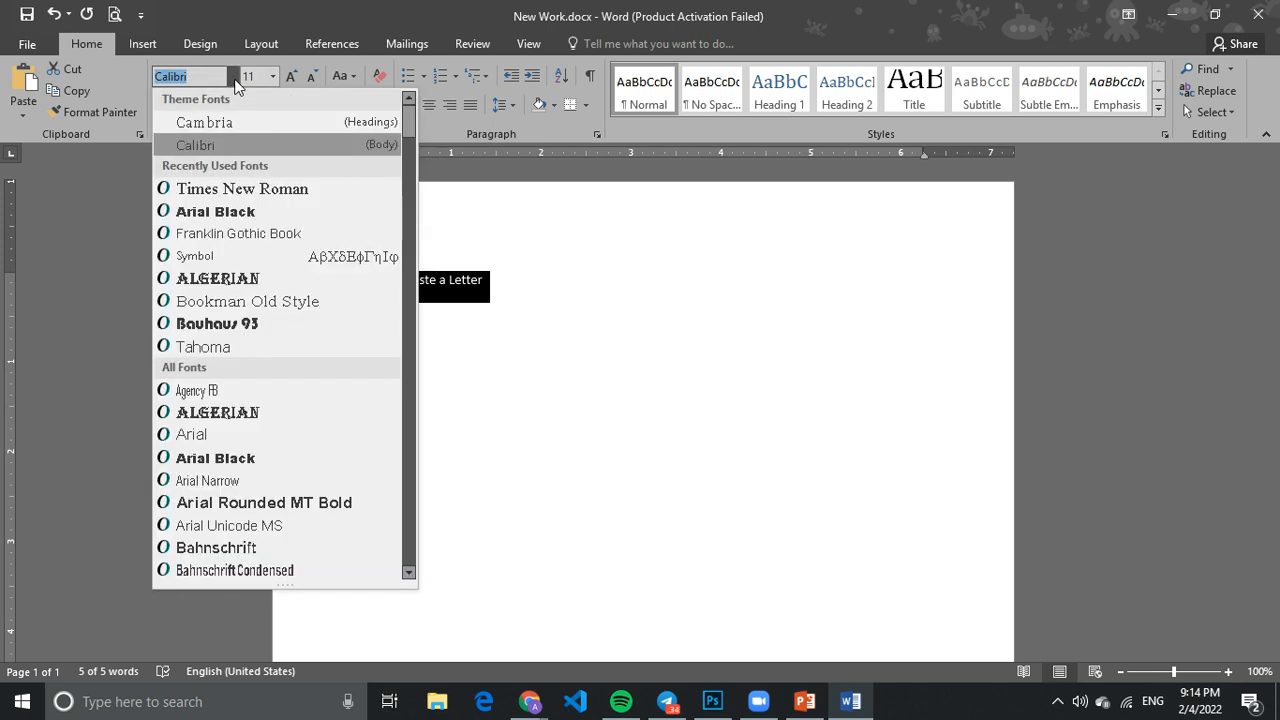
scroll(263, 337, "down", 15)
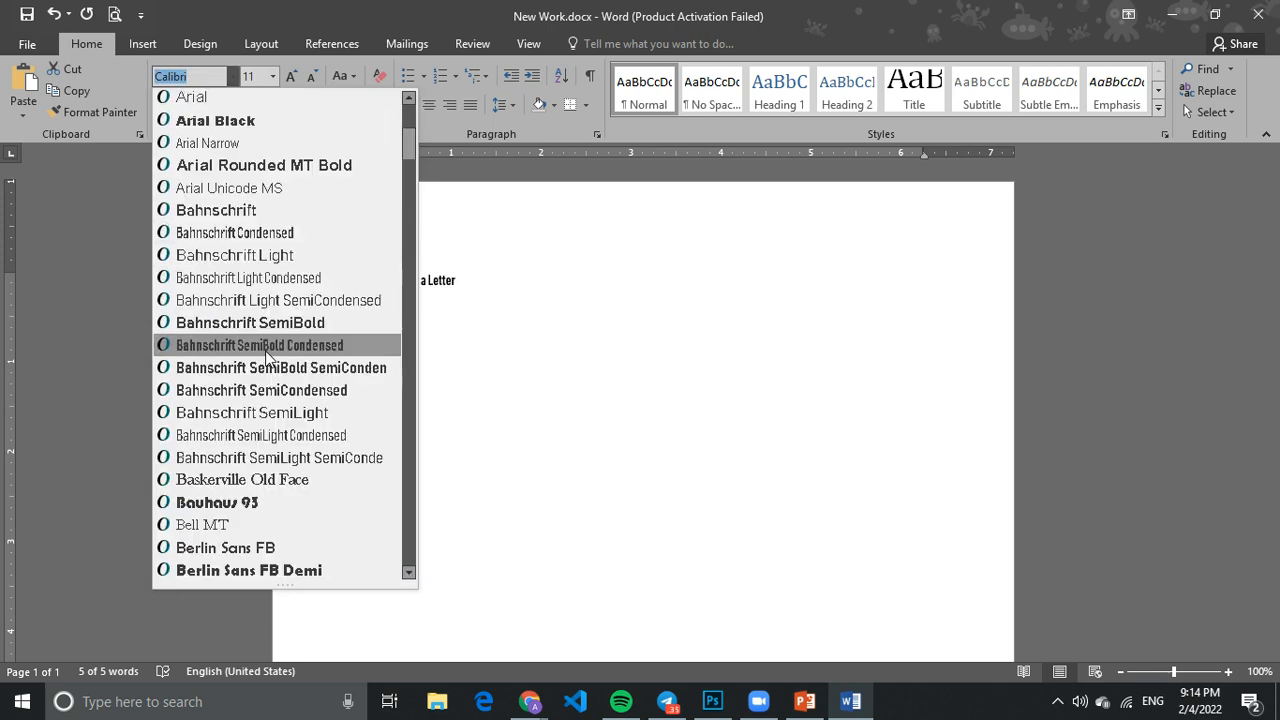
scroll(267, 360, "down", 20)
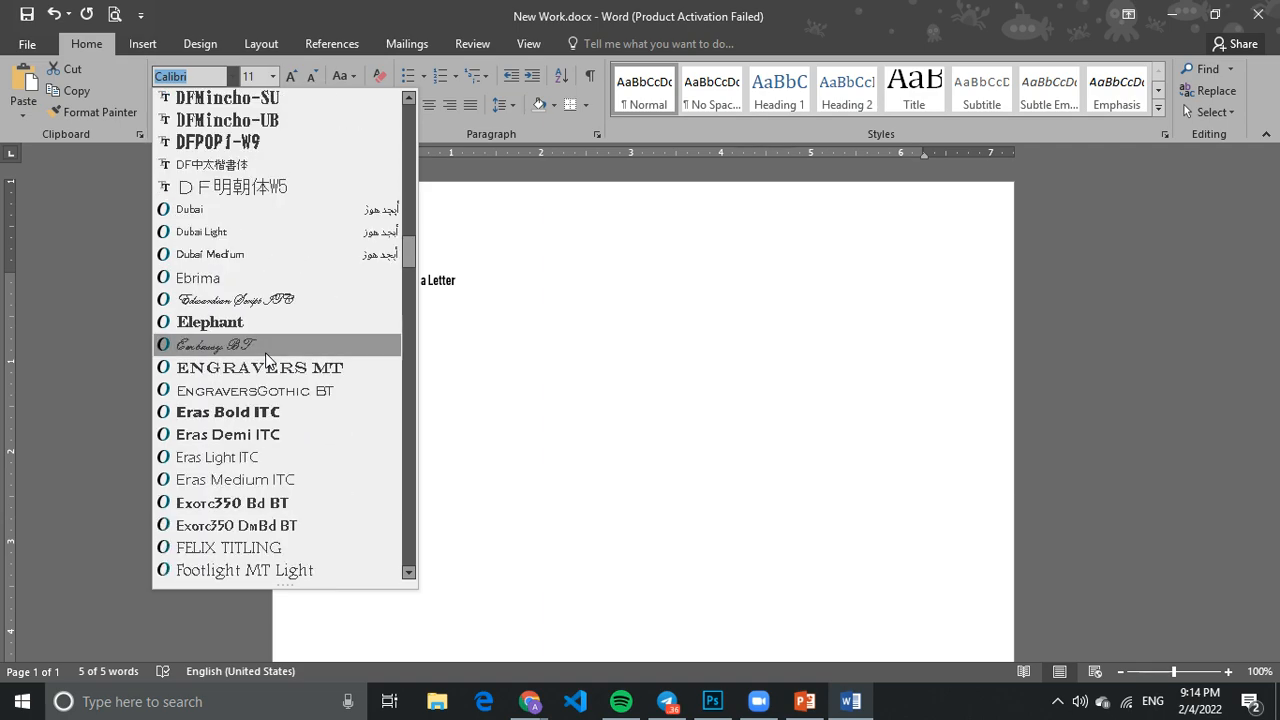
scroll(267, 360, "down", 20)
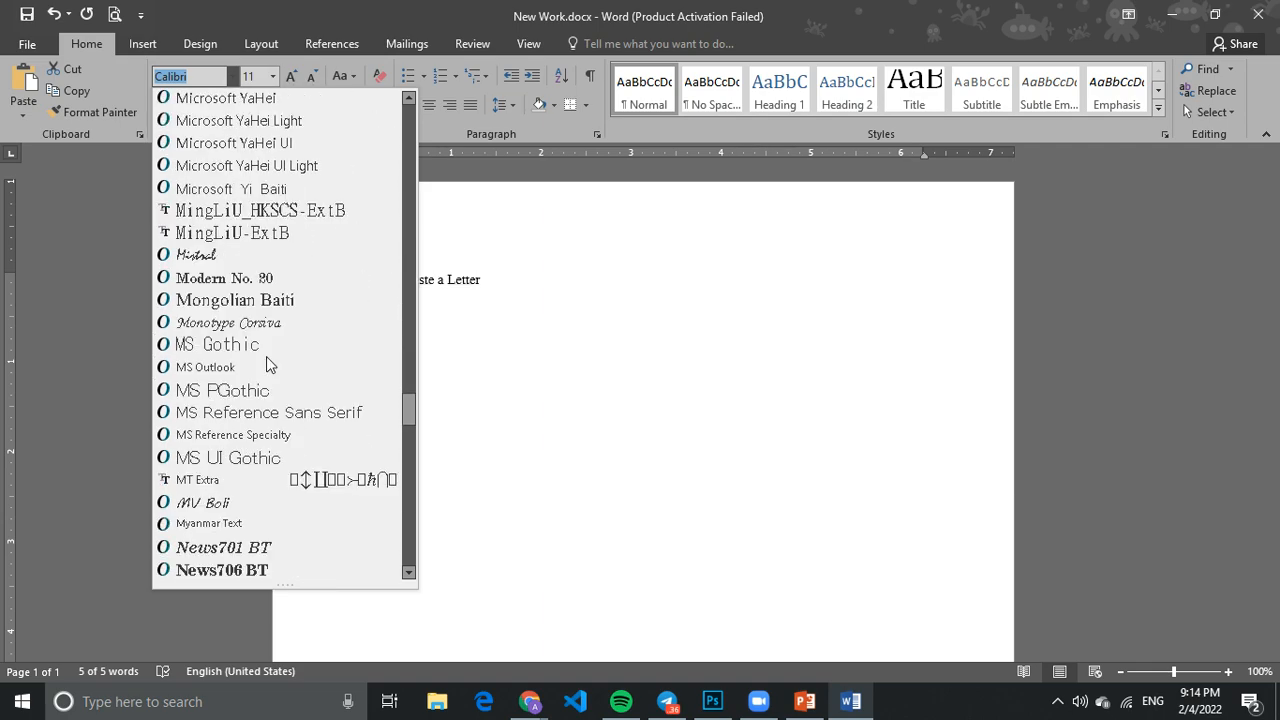
scroll(267, 362, "down", 10)
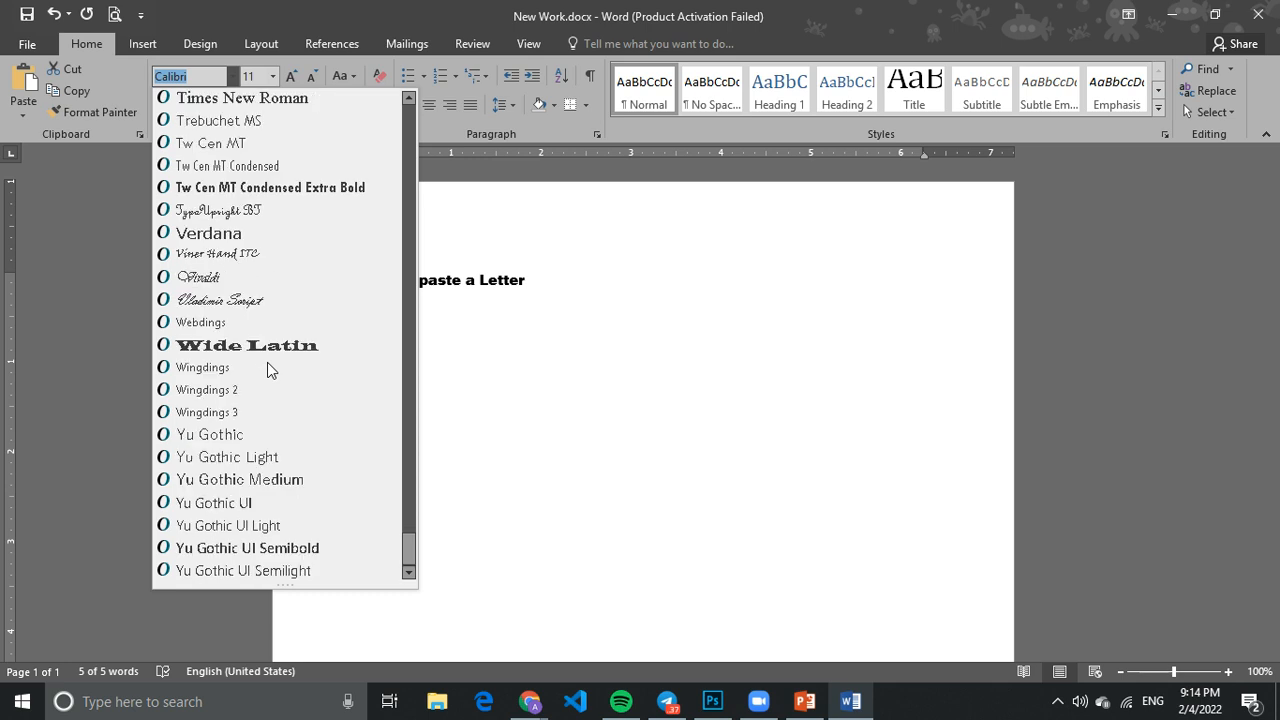
scroll(272, 366, "up", 4)
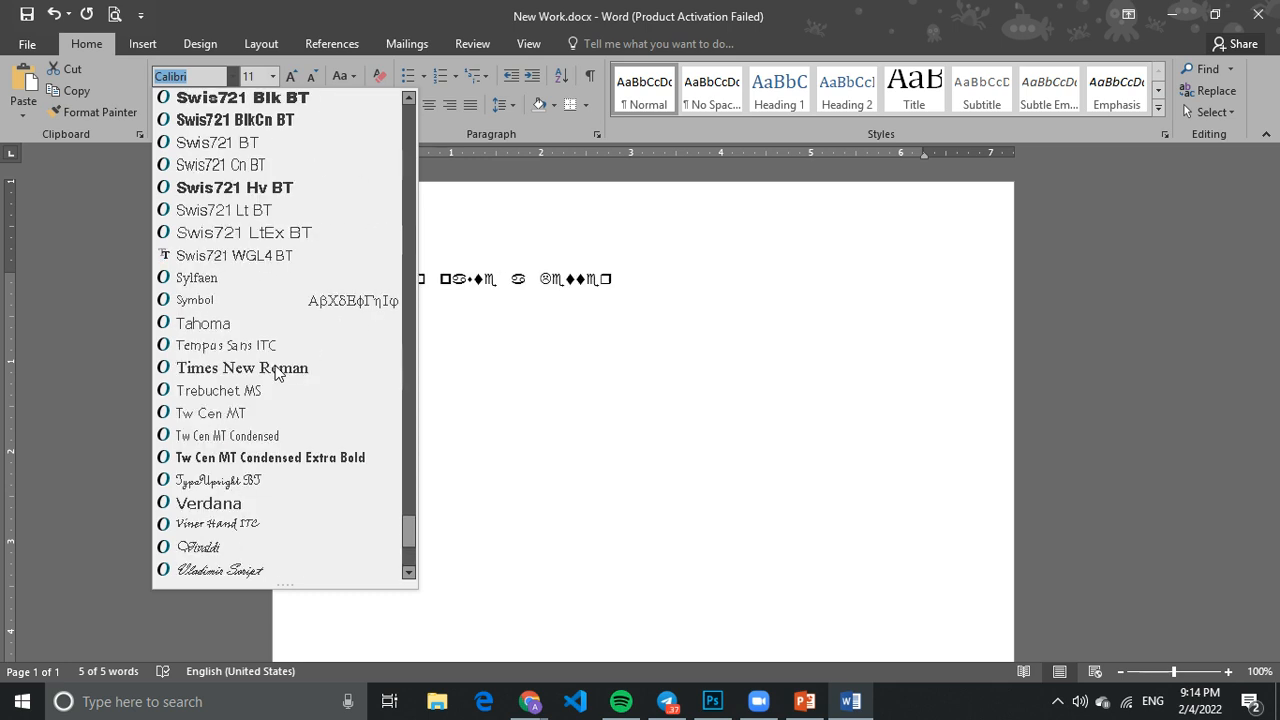
scroll(266, 424, "down", 4)
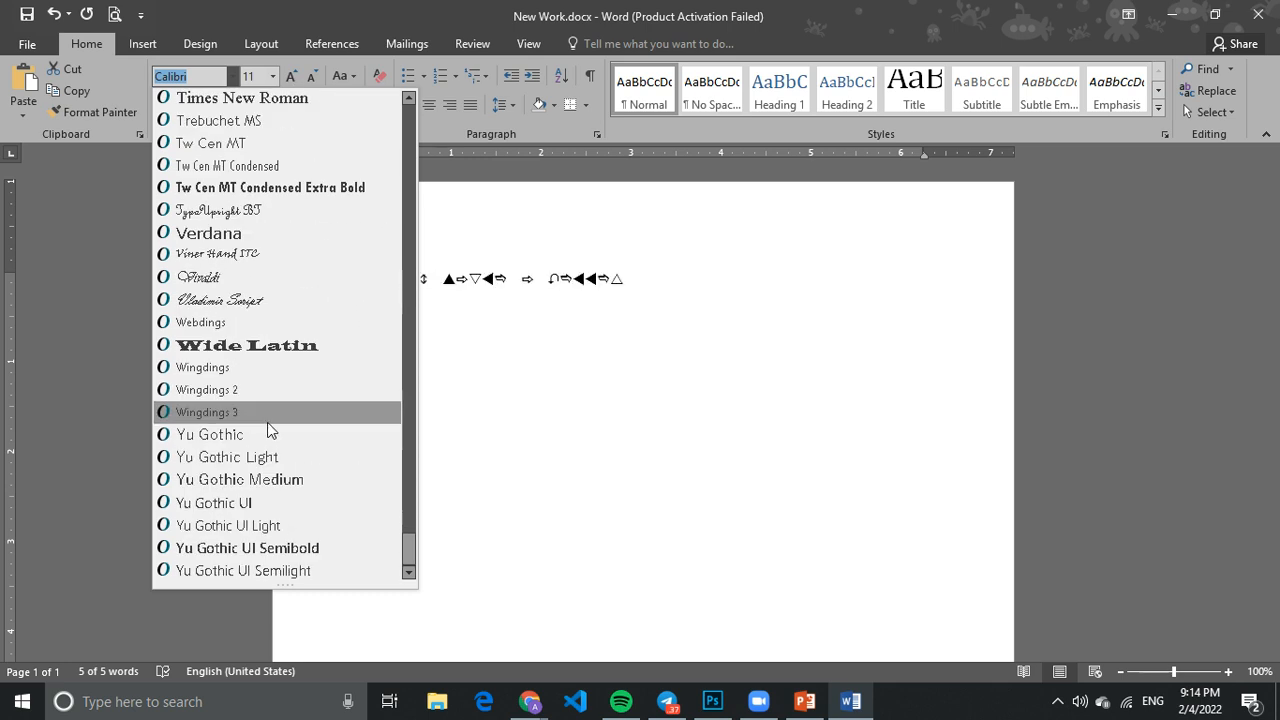
scroll(316, 292, "up", 11)
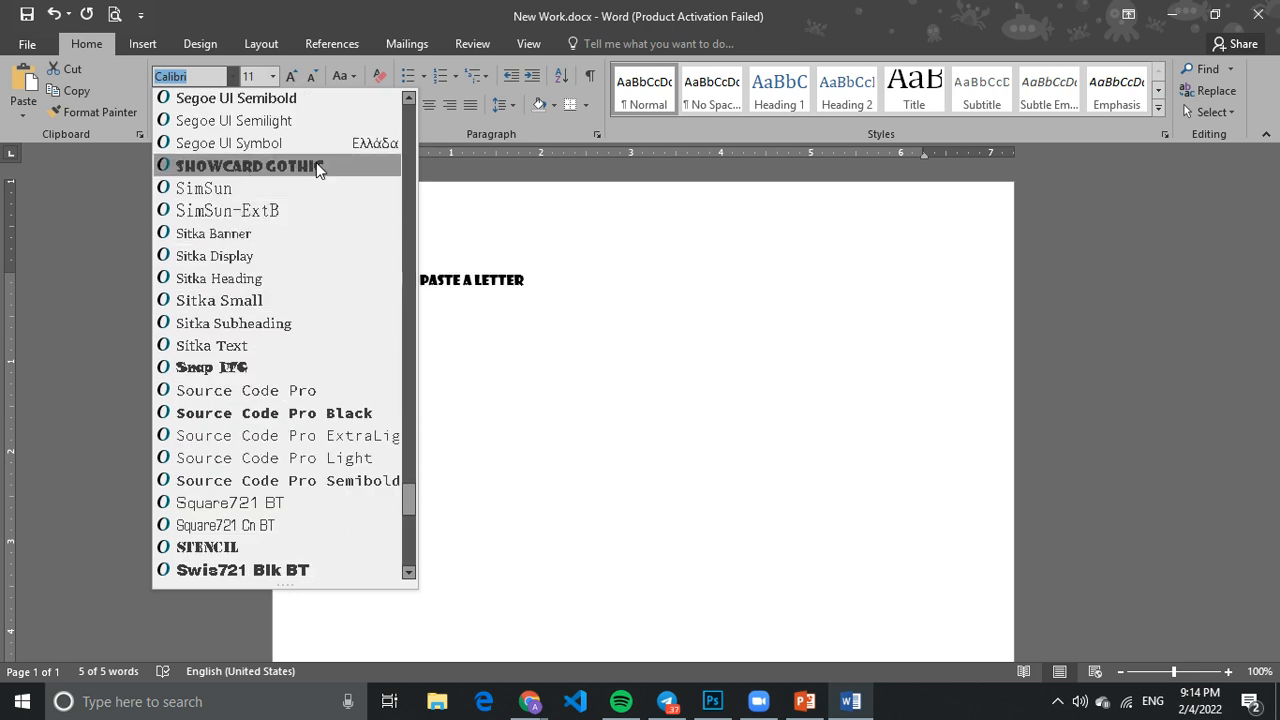
left_click(332, 165)
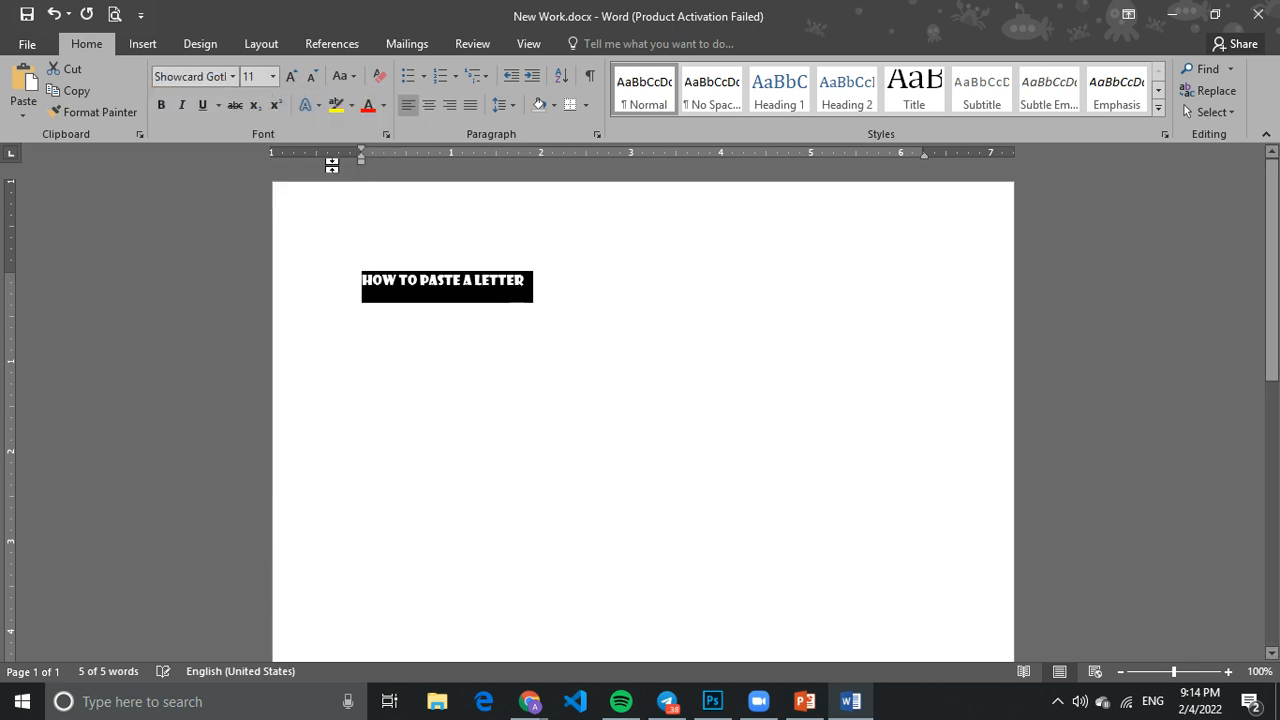
left_click(543, 397)
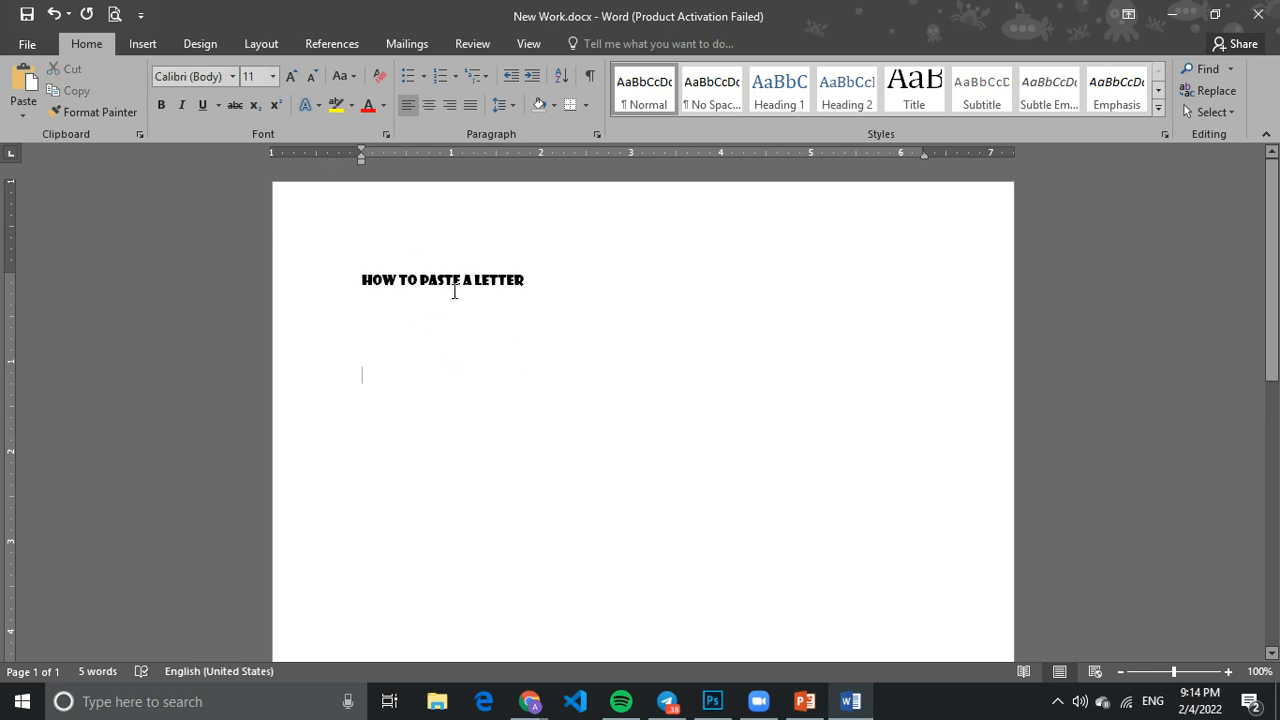
left_click(490, 281)
left_click_drag(528, 280, 362, 280)
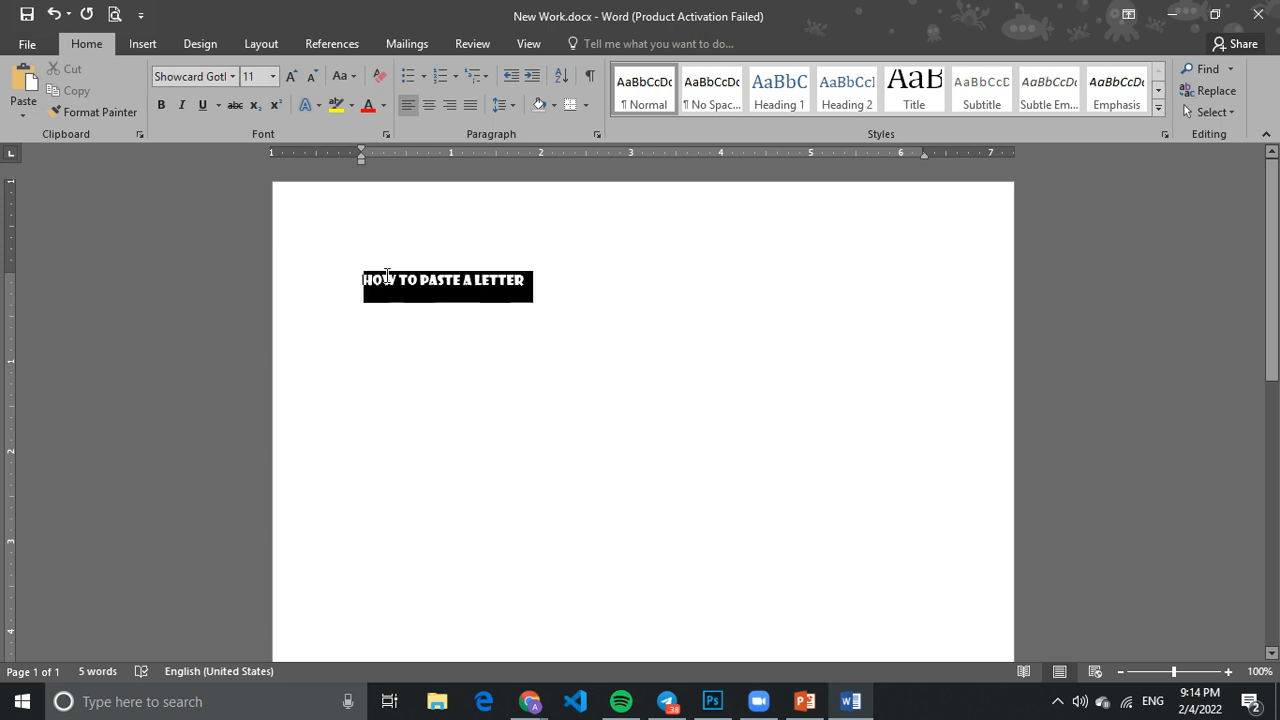
left_click(431, 366)
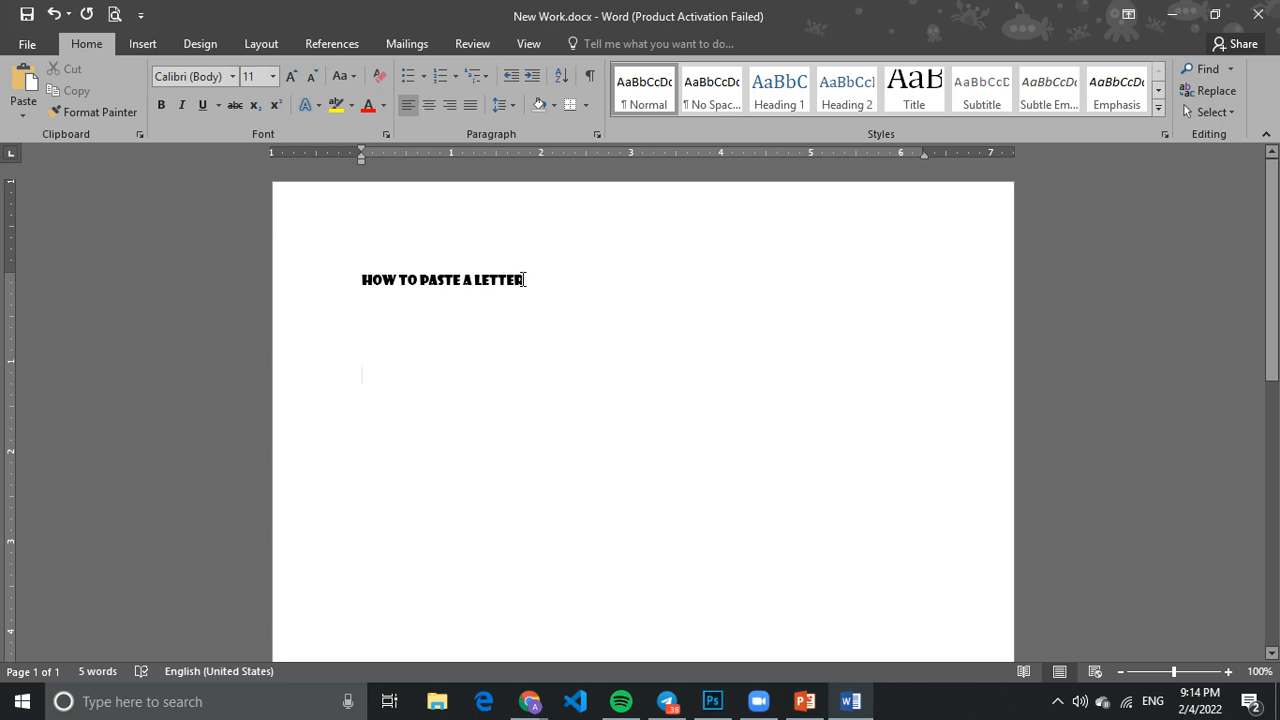
Change the font of only the word "paste" to Bookman Old Style
left_click_drag(462, 279, 420, 280)
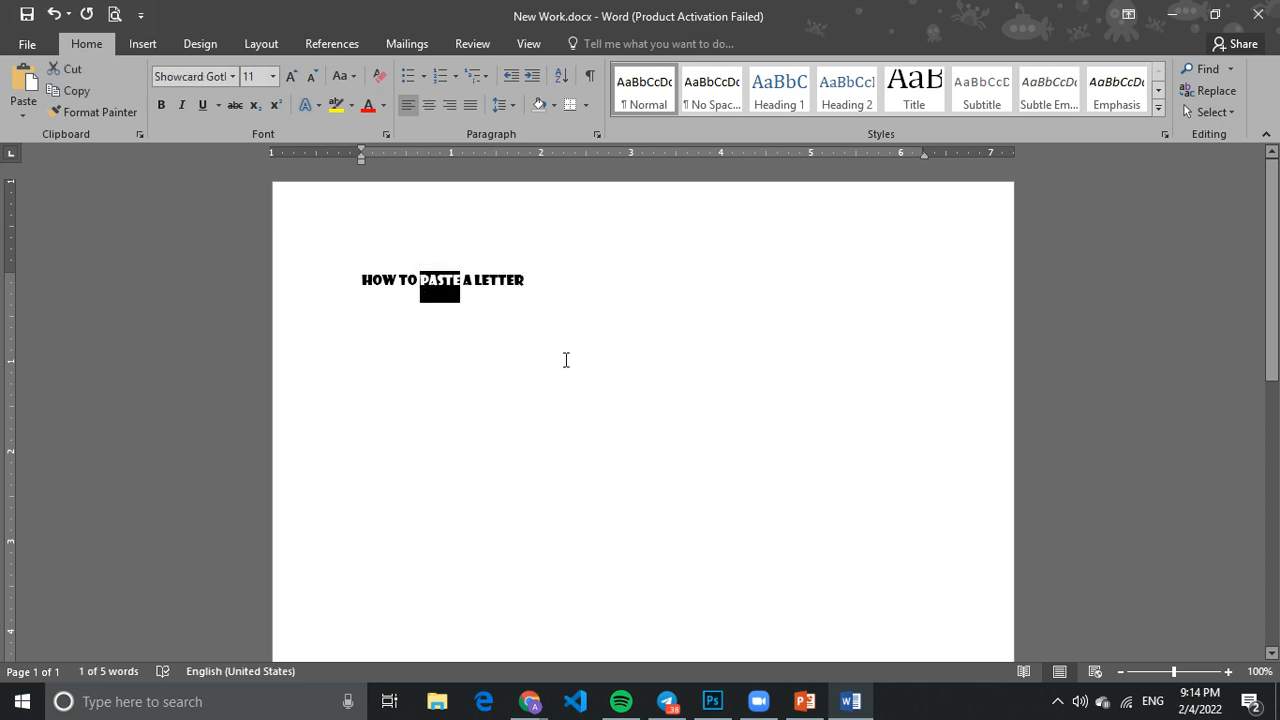
left_click(232, 76)
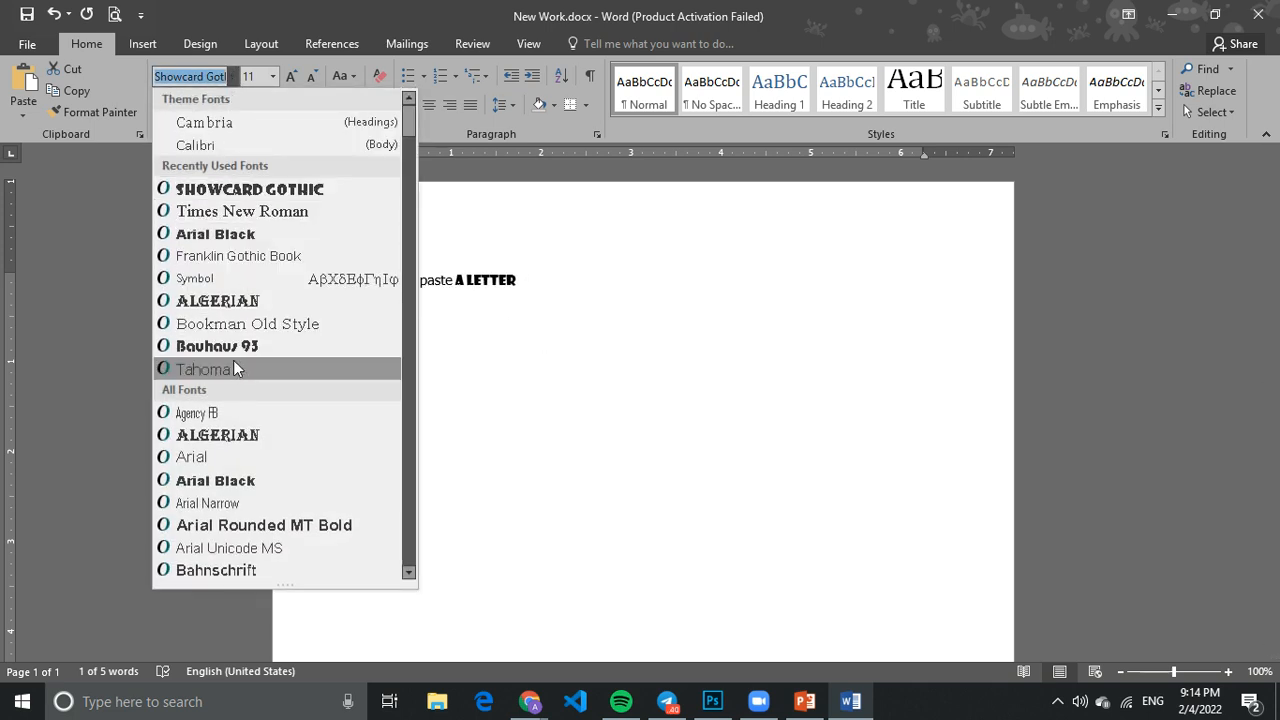
left_click(234, 324)
left_click(640, 438)
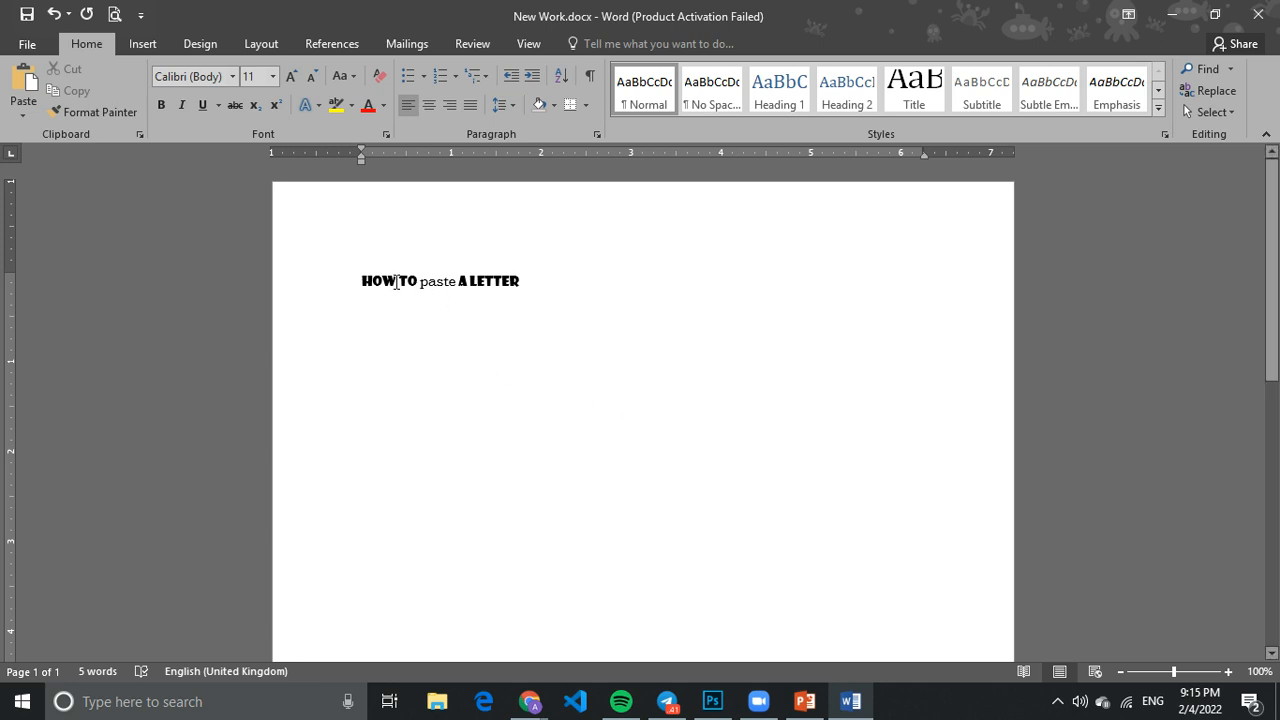
Change the font of only the word "How" to Tahoma
left_click_drag(368, 281, 360, 281)
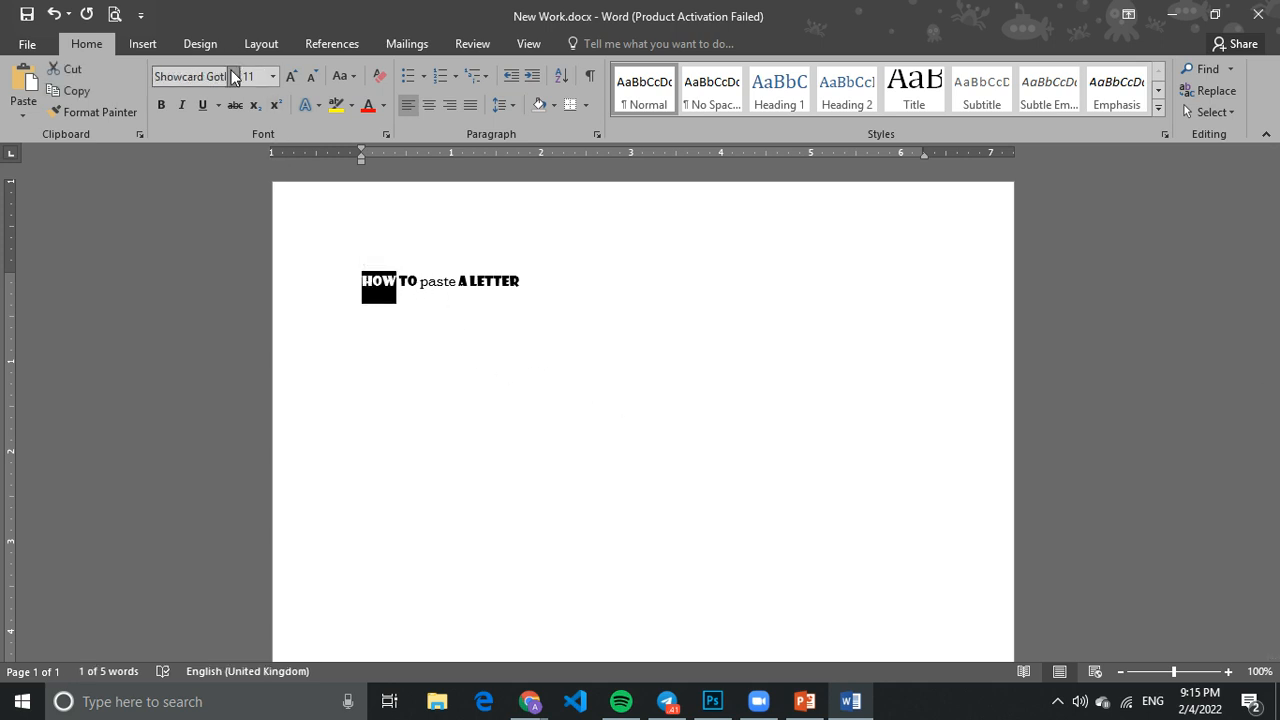
left_click(232, 76)
left_click(227, 369)
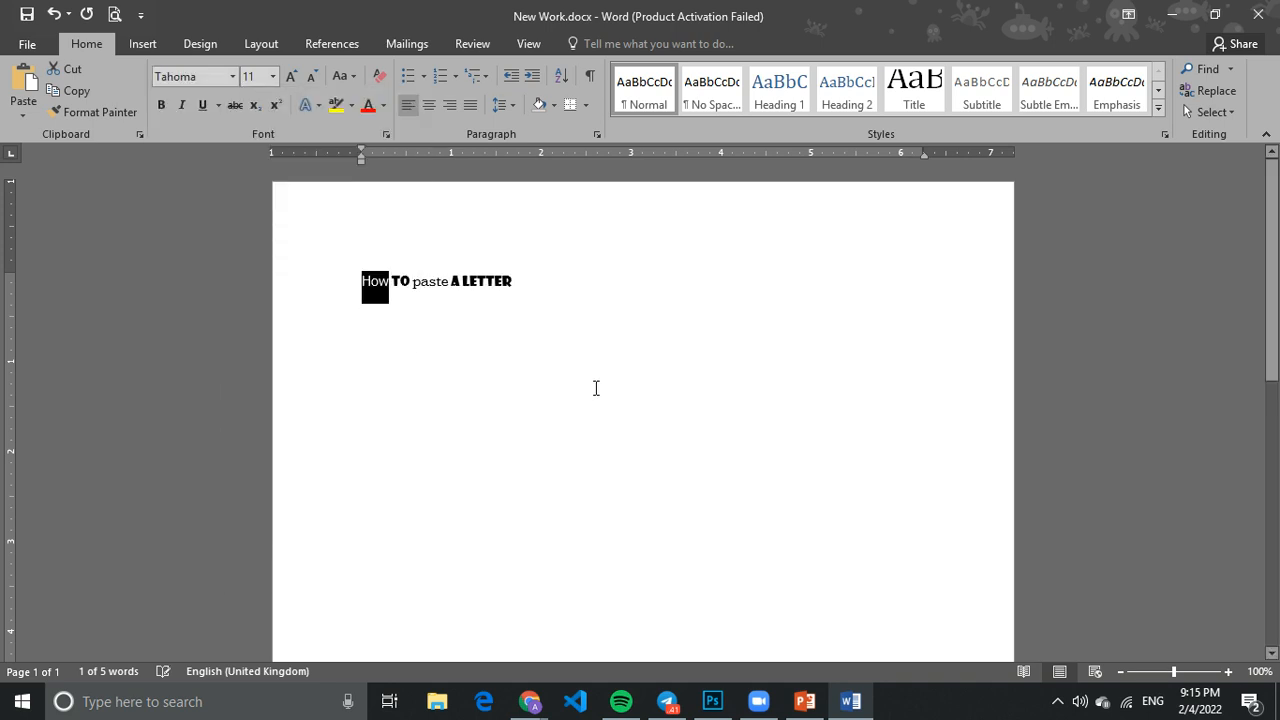
left_click(594, 388)
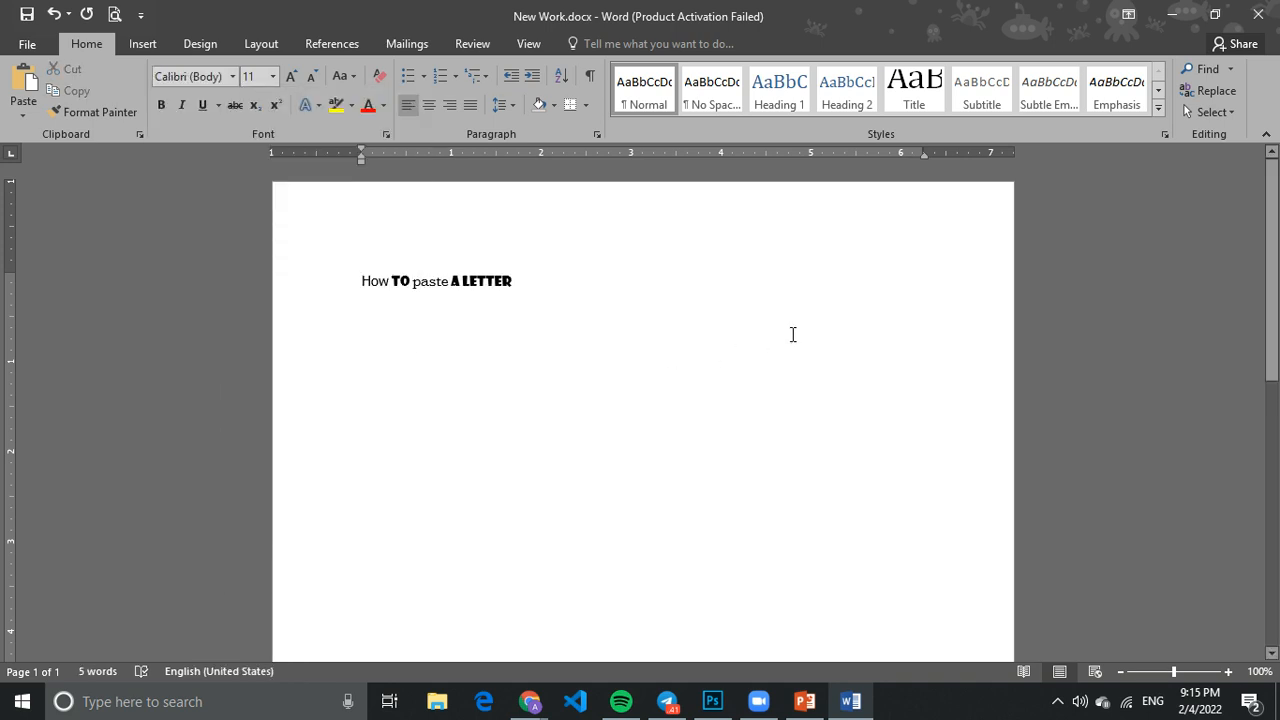
Apply the Bauhaus 93 font to the whole line "How to paste a Letter"
left_click_drag(524, 281, 362, 281)
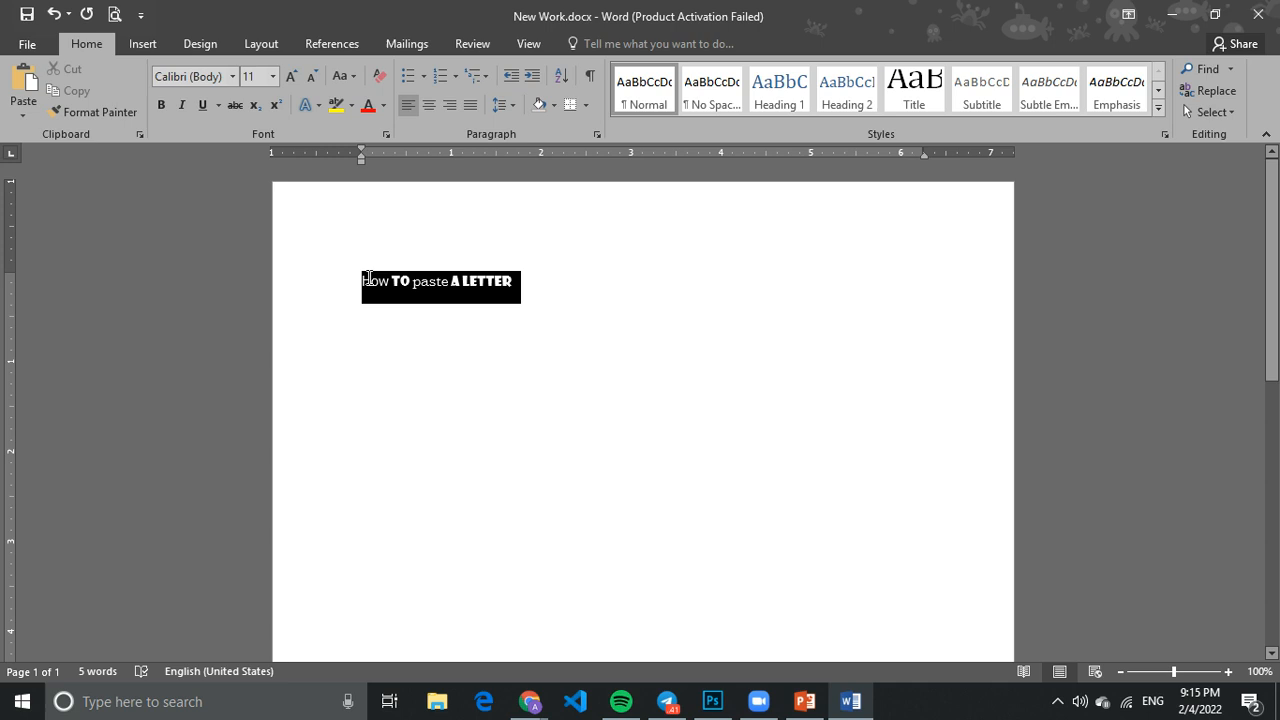
left_click(230, 78)
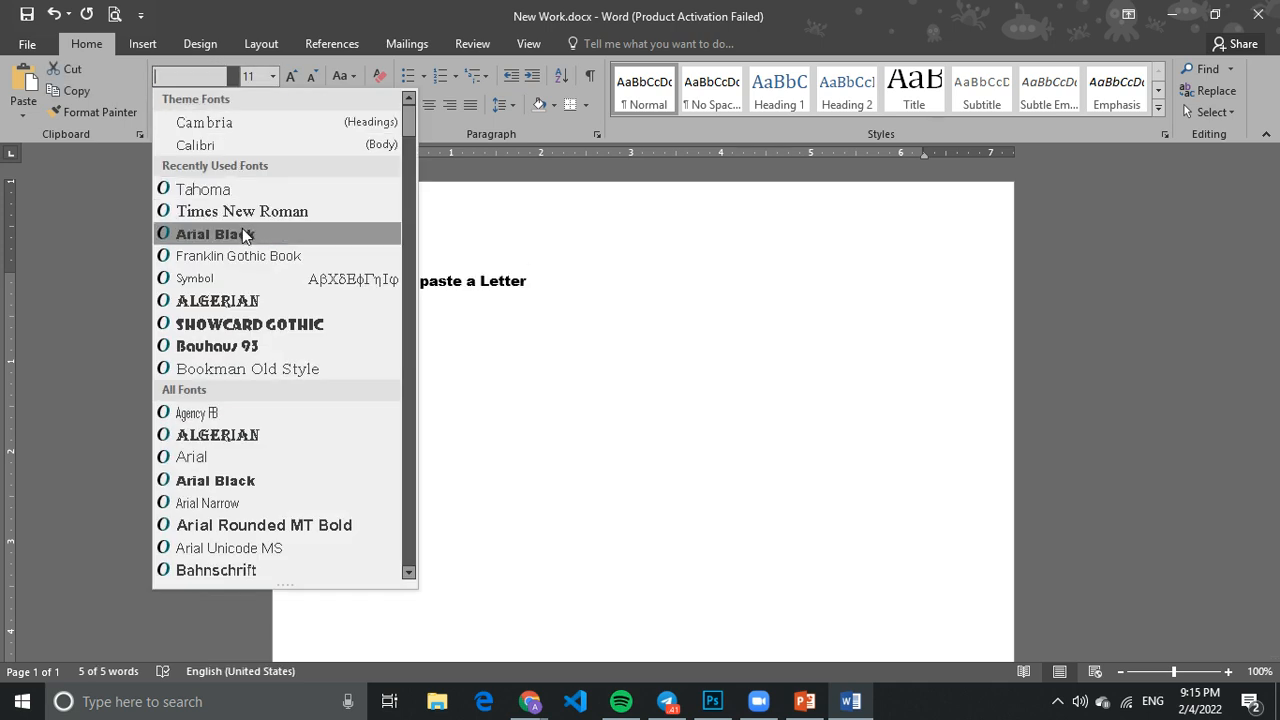
left_click(262, 350)
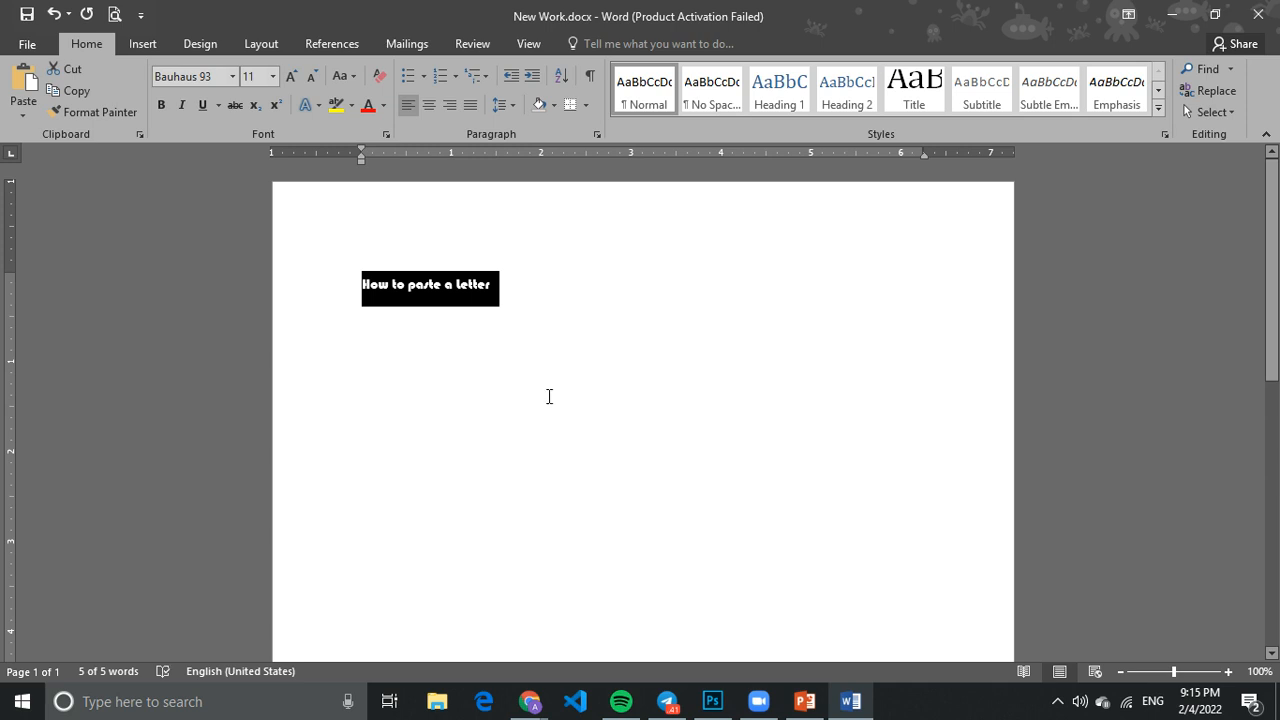
left_click(549, 397)
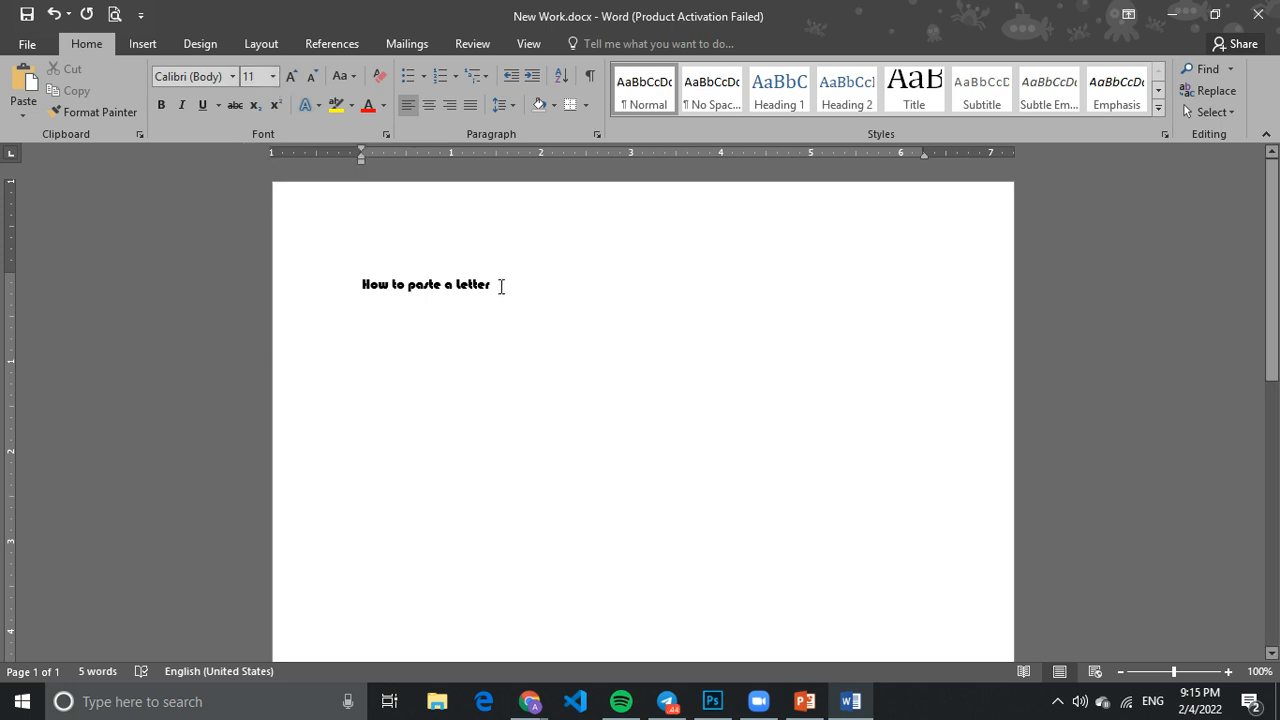
Set the font size of the whole line "How to paste a Letter" to 34
left_click_drag(500, 286, 362, 284)
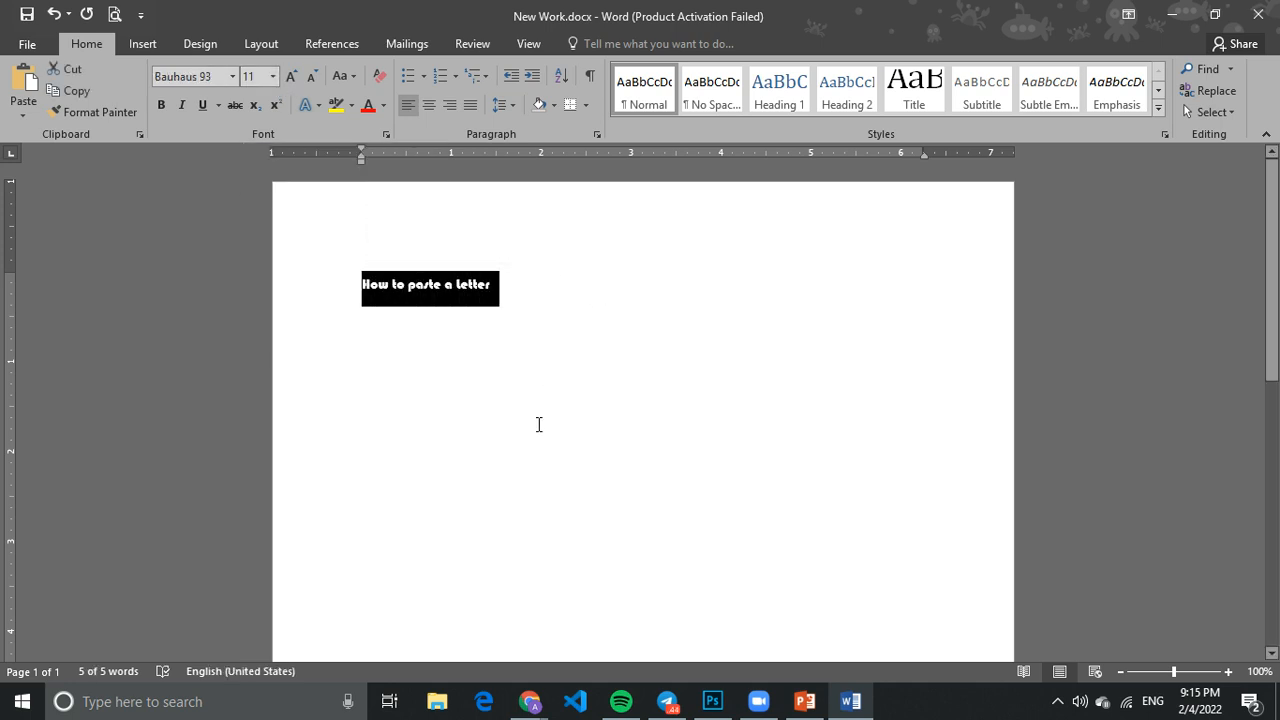
left_click(273, 79)
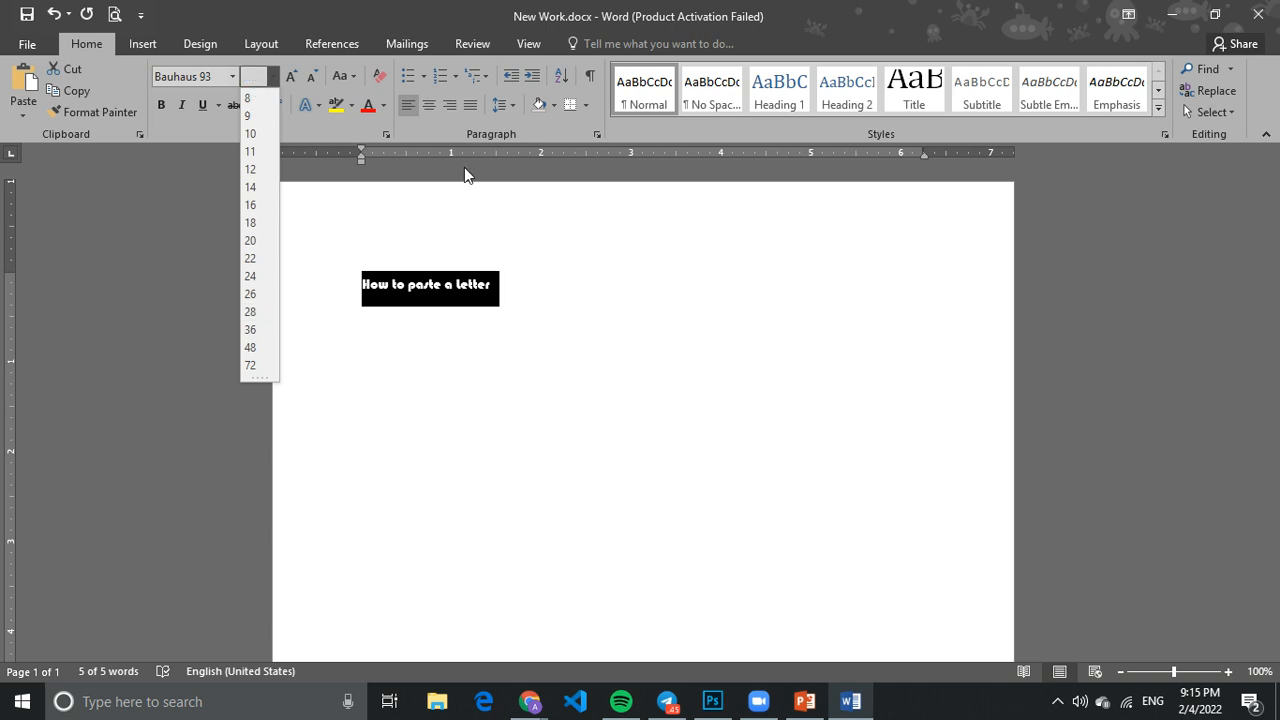
type("34")
key("Return")
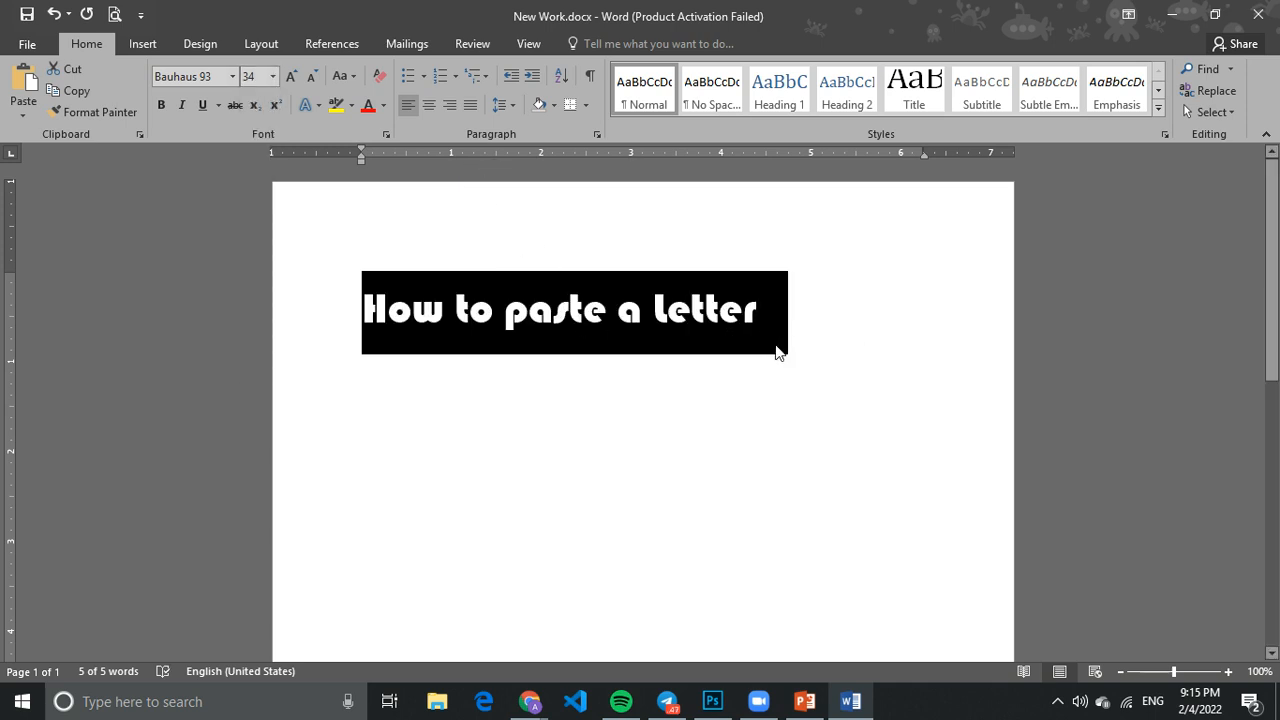
left_click(626, 386)
Reselect the line "How to paste a Letter" and set its font size to the preset value 72
left_click_drag(800, 306, 306, 297)
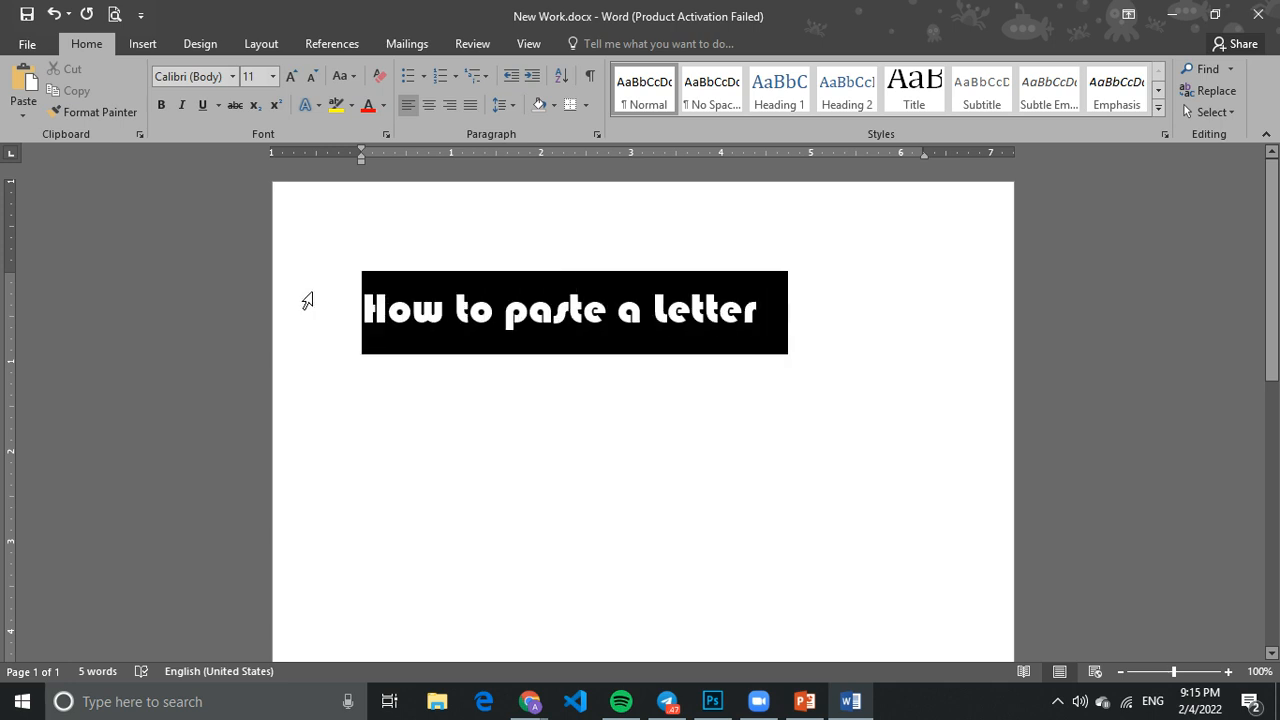
left_click(273, 77)
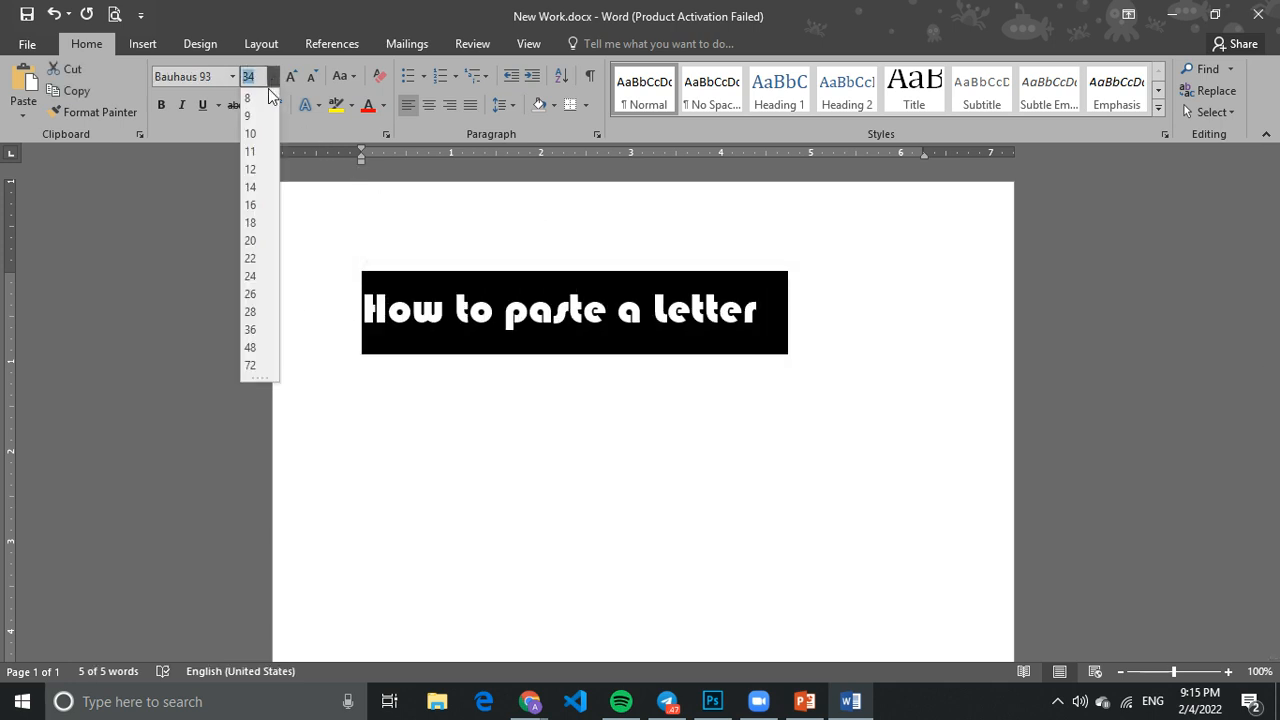
left_click(252, 366)
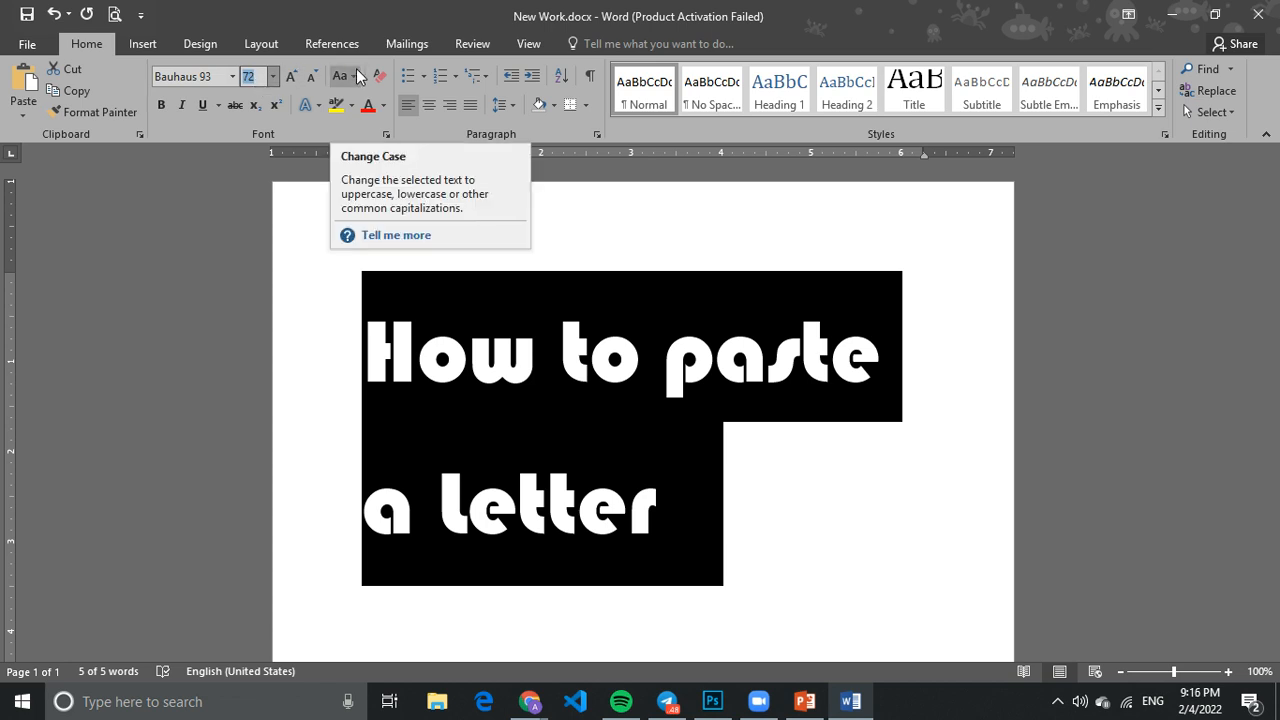
Enter custom font sizes of 100 and 200 for the selected line
type("100")
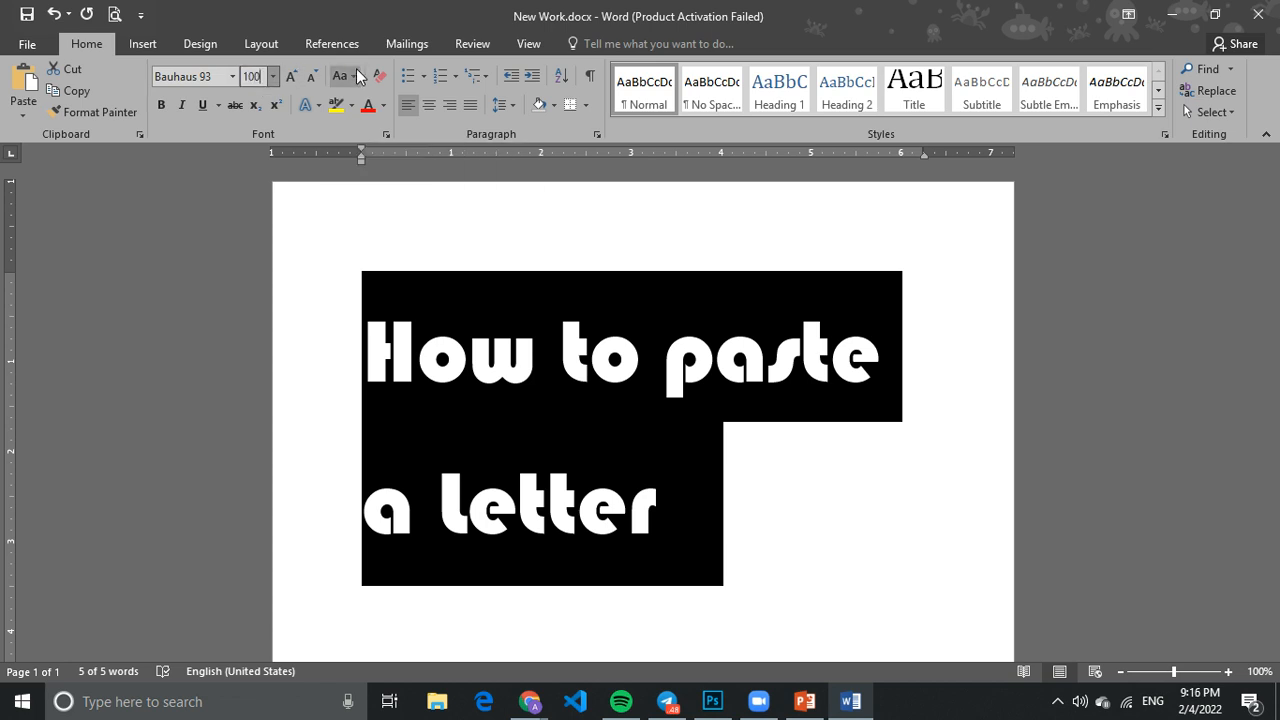
key("Return")
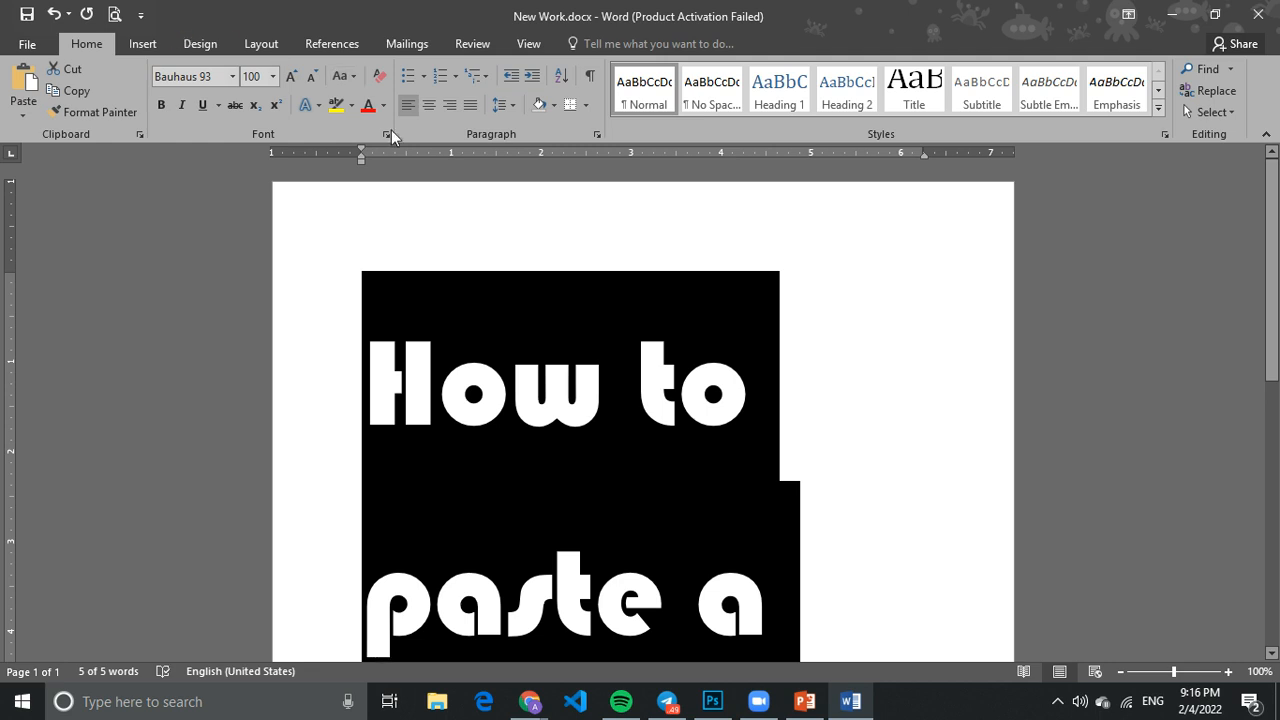
left_click(253, 76)
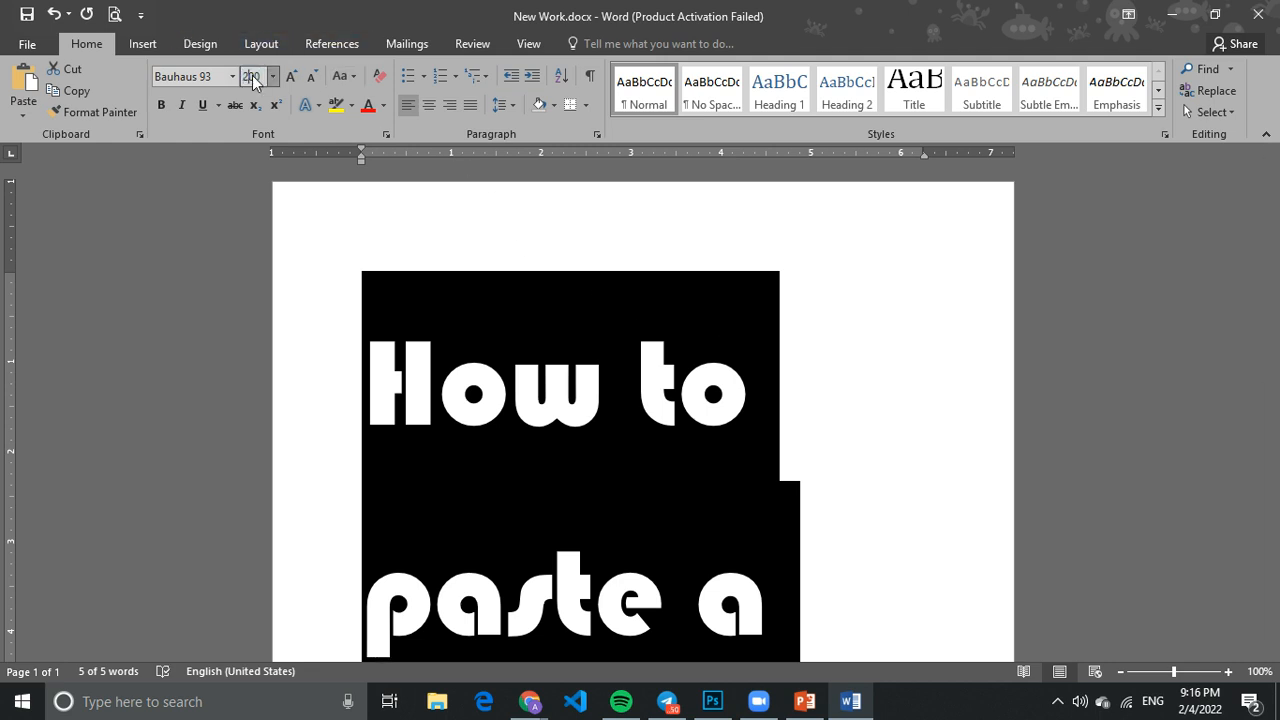
key("Return")
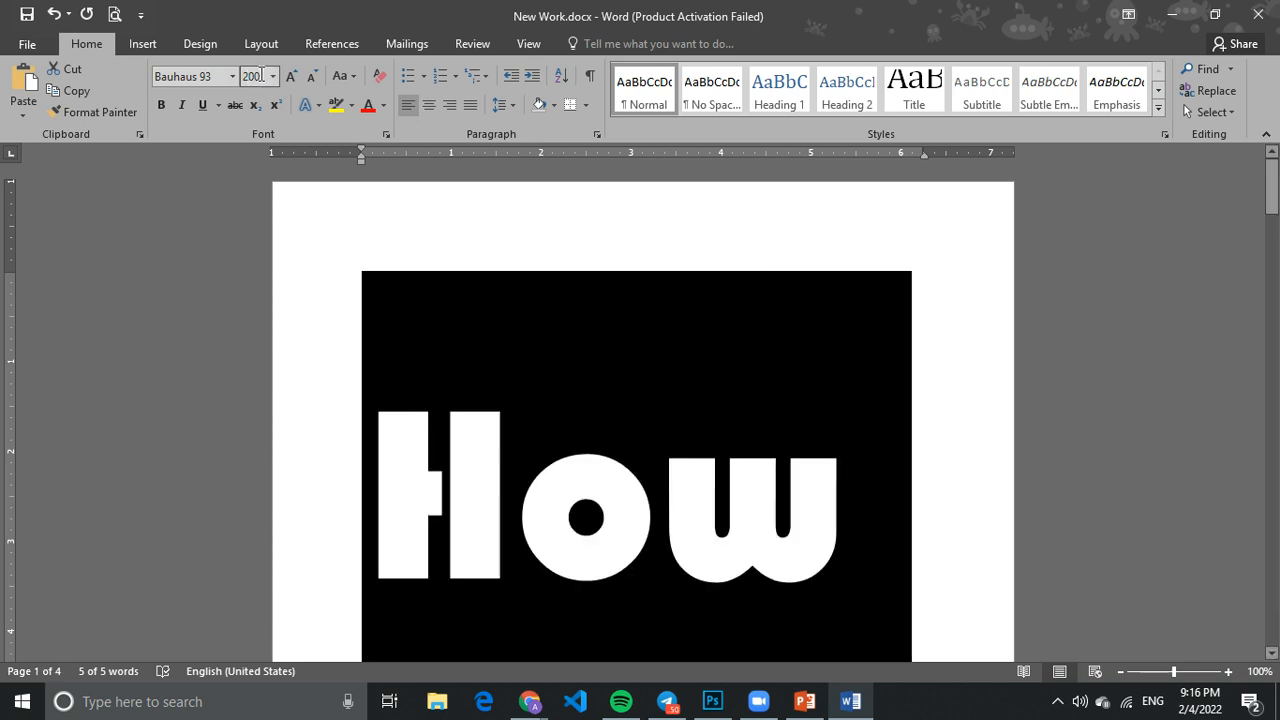
Replace the custom font size of the line "How to paste a Letter" with the preset size 36
left_click(262, 76)
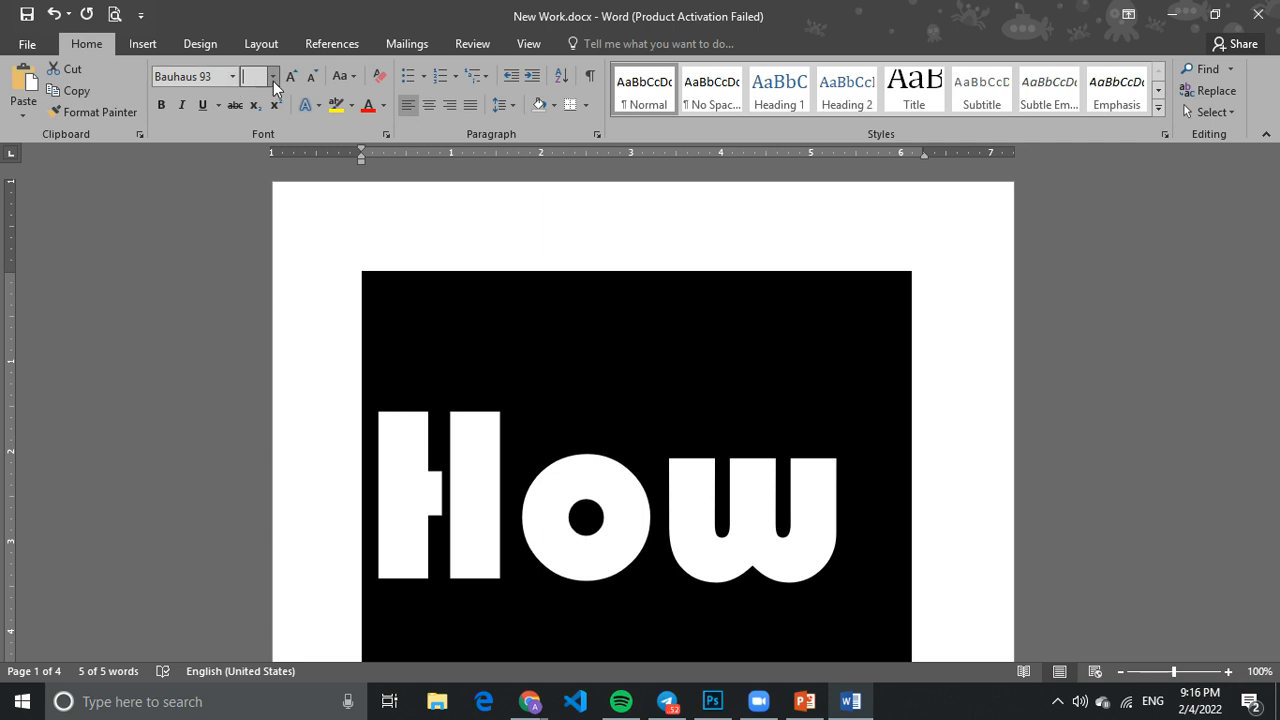
left_click(272, 77)
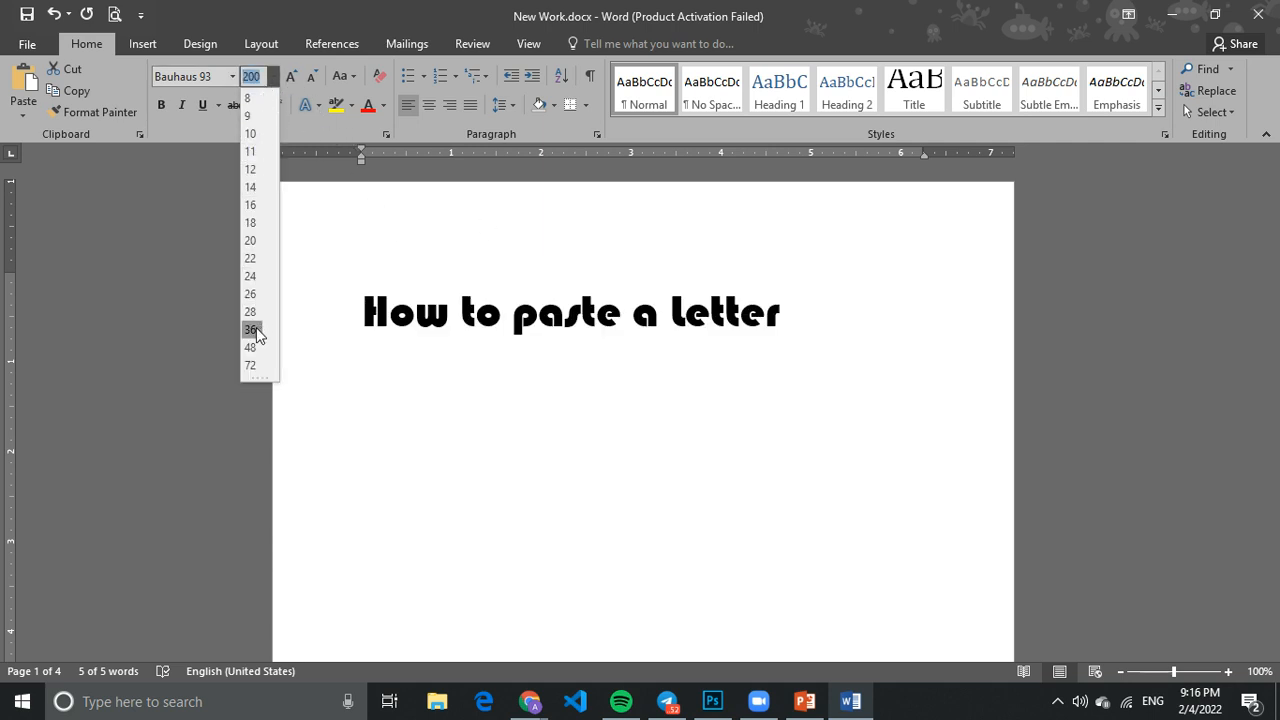
left_click(256, 328)
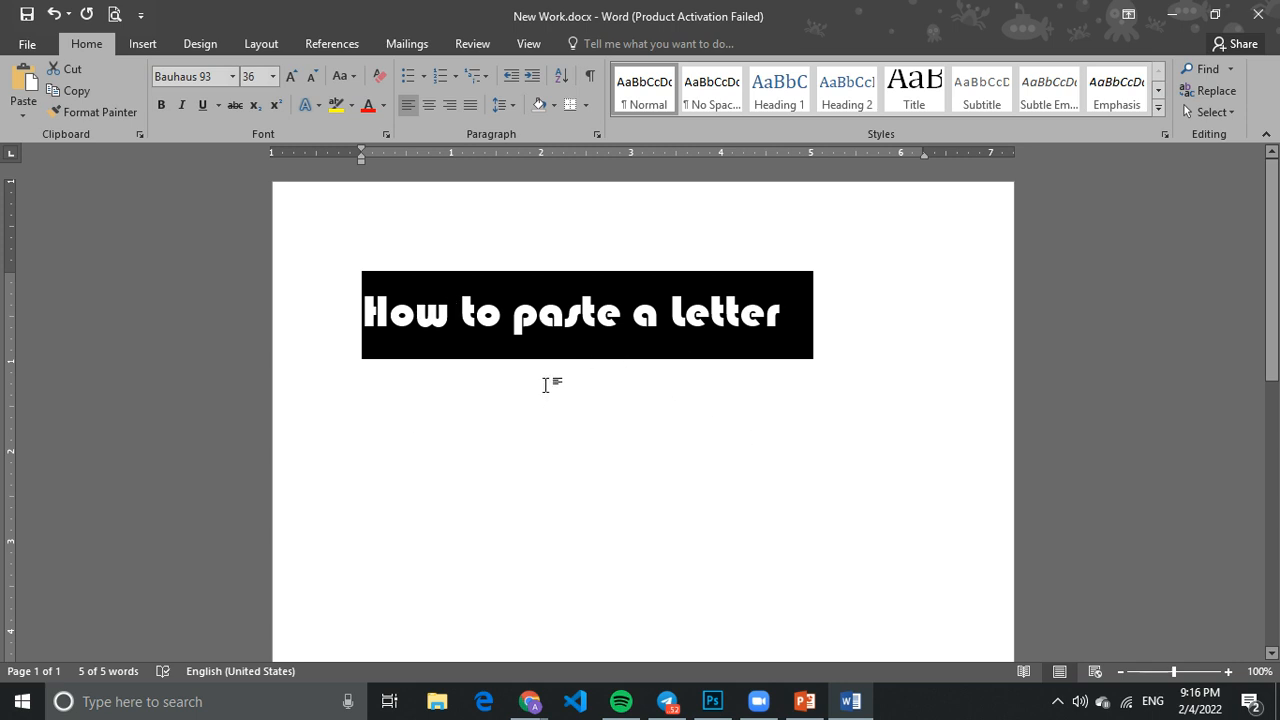
key("ctrl+c")
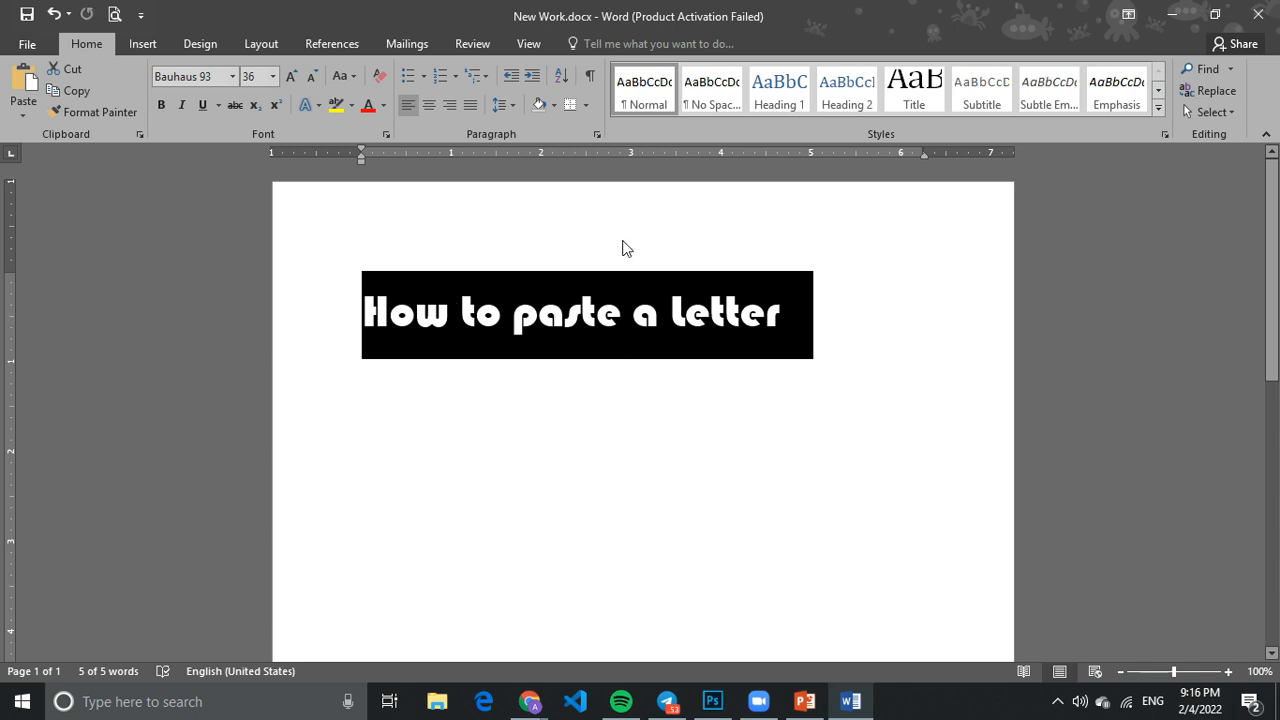
Enlarge the selected line stepwise to font size 80 with Increase Font Size
left_click(291, 77)
left_click(291, 77)
left_click(291, 77)
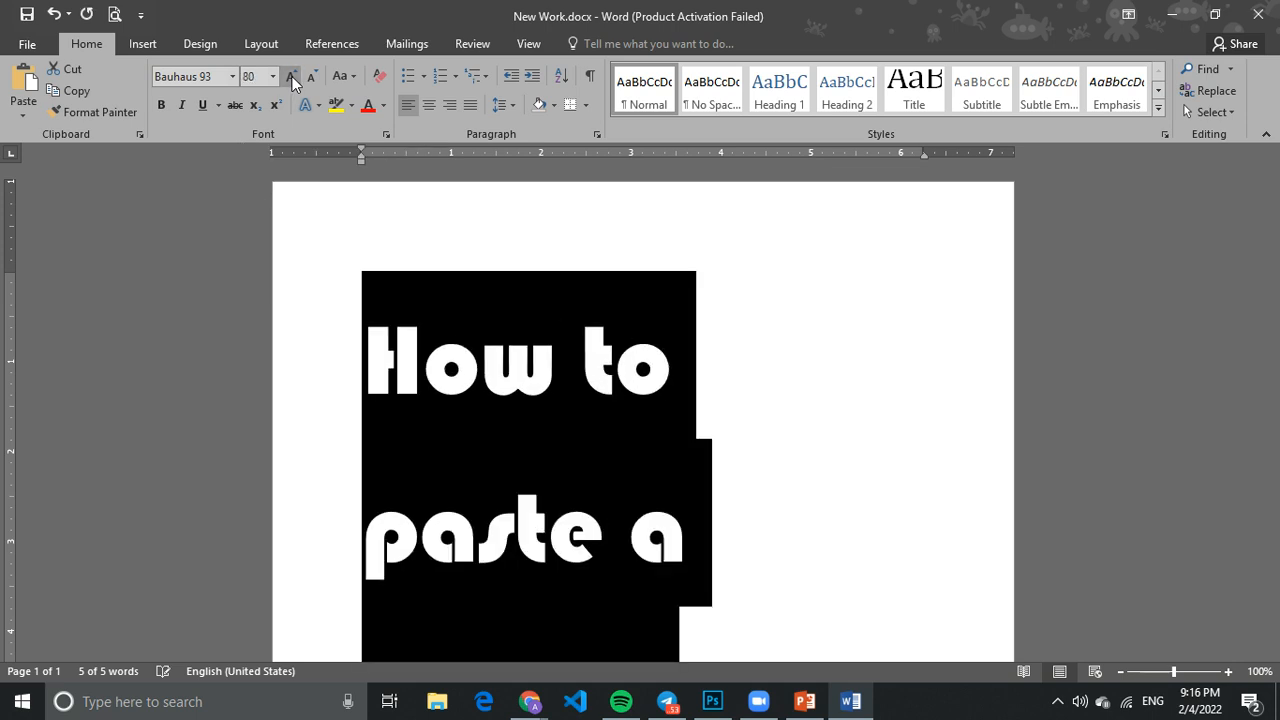
left_click(291, 77)
Shrink the selected line stepwise to font size 36 with Decrease Font Size
left_click(310, 77)
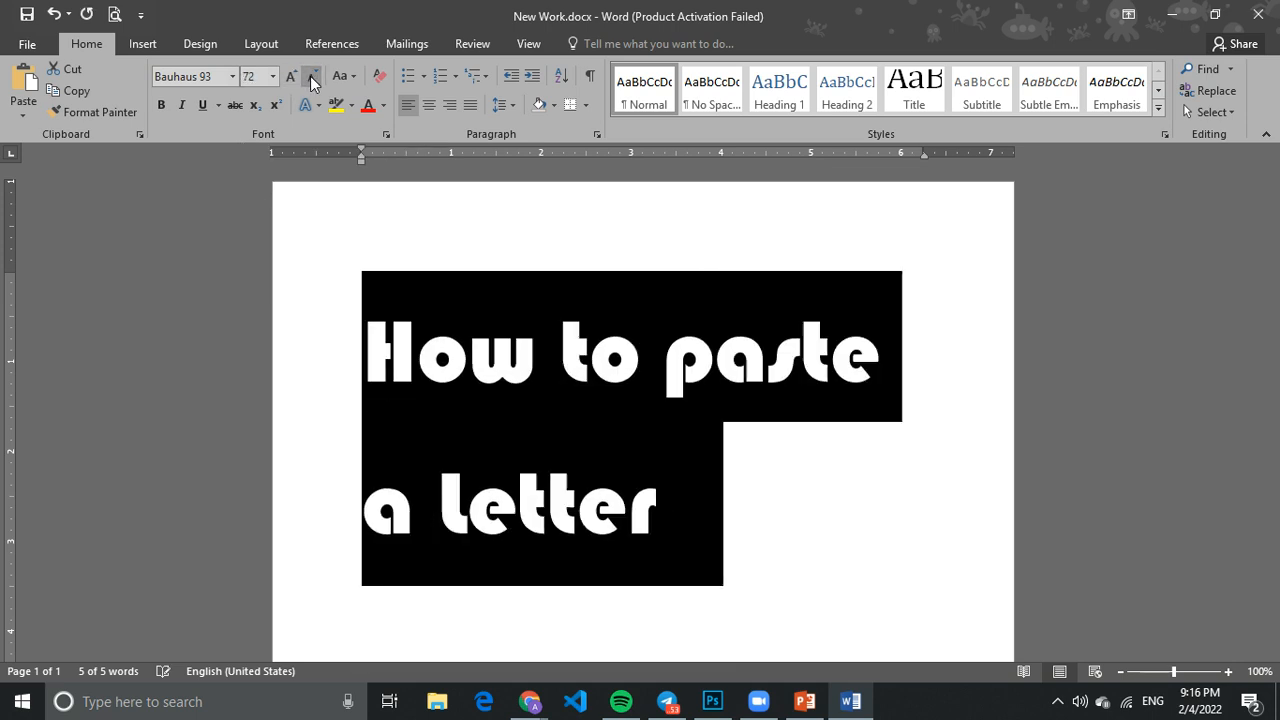
left_click(310, 77)
left_click(310, 77)
left_click(291, 77)
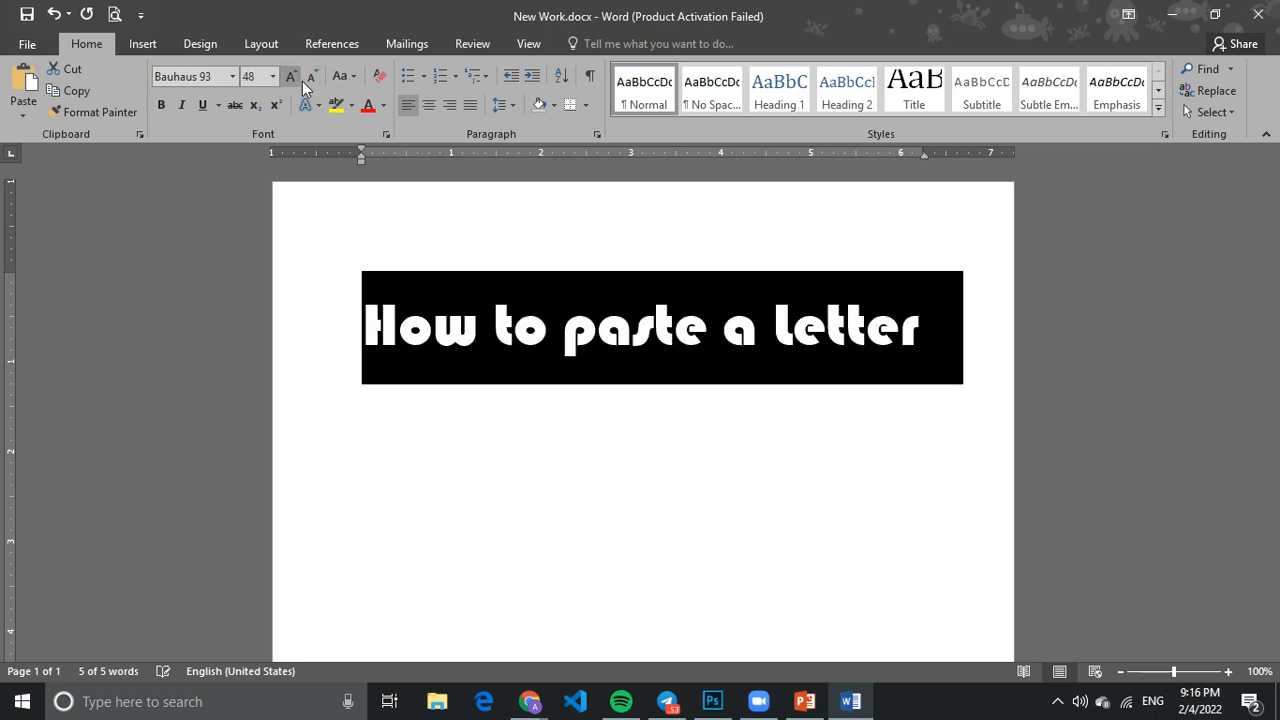
left_click(310, 78)
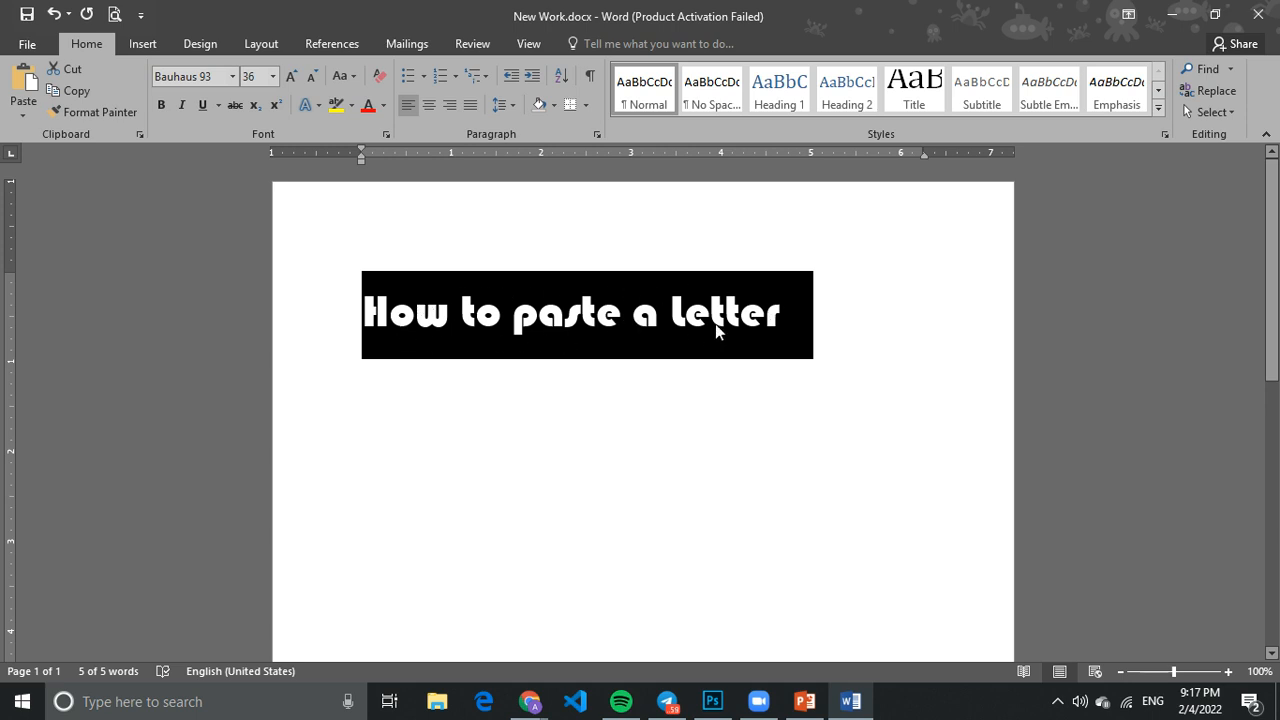
Reselect the whole line "How to paste a Letter" and change its case to lowercase
left_click(378, 320)
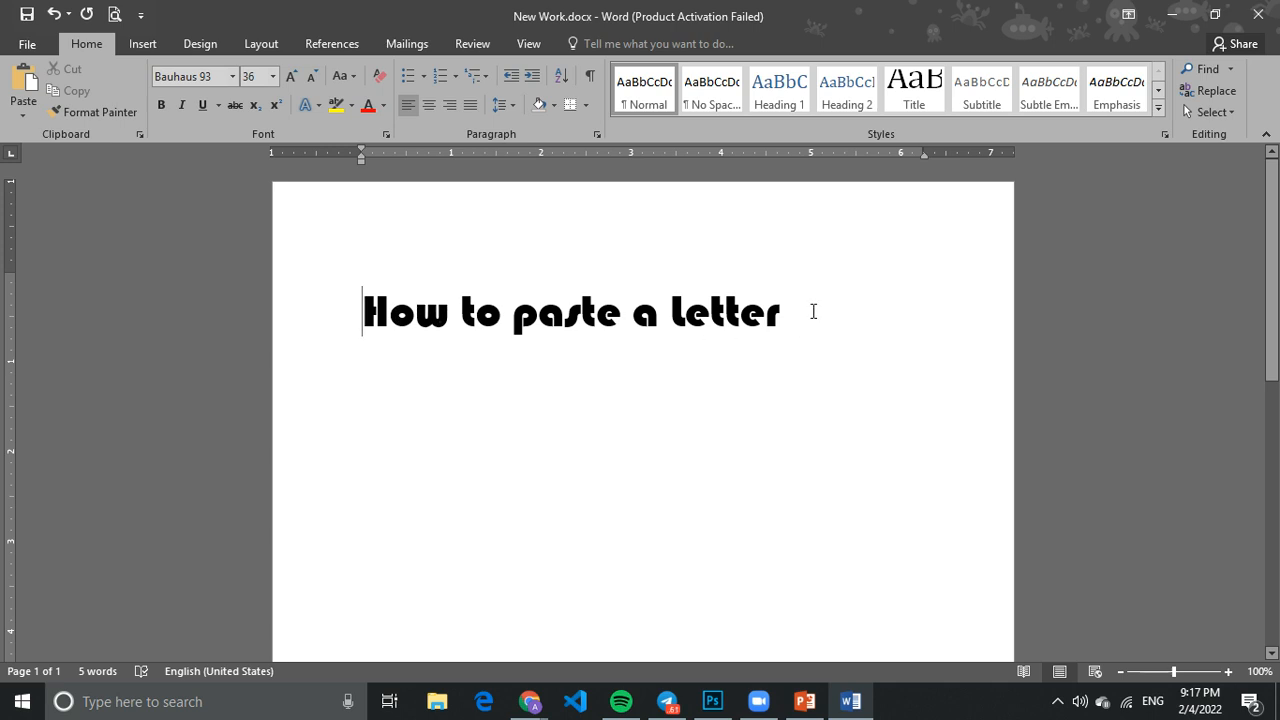
left_click_drag(812, 309, 362, 291)
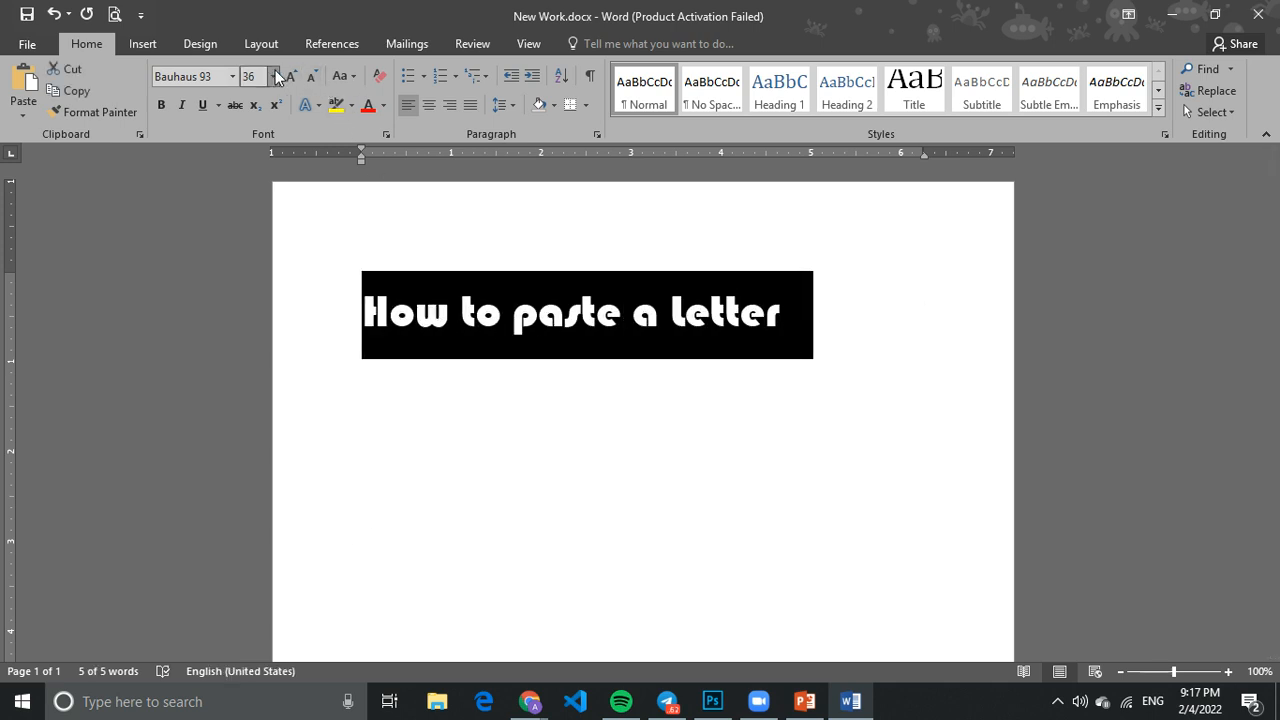
left_click(342, 76)
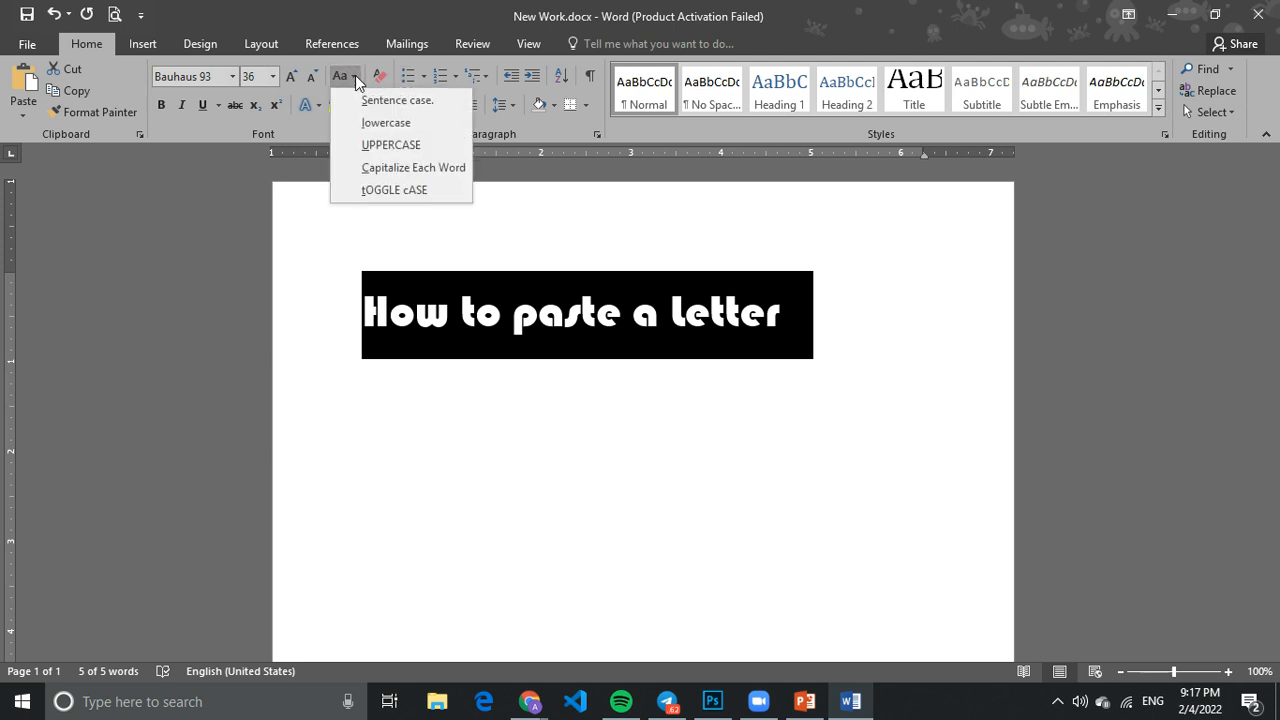
left_click(408, 125)
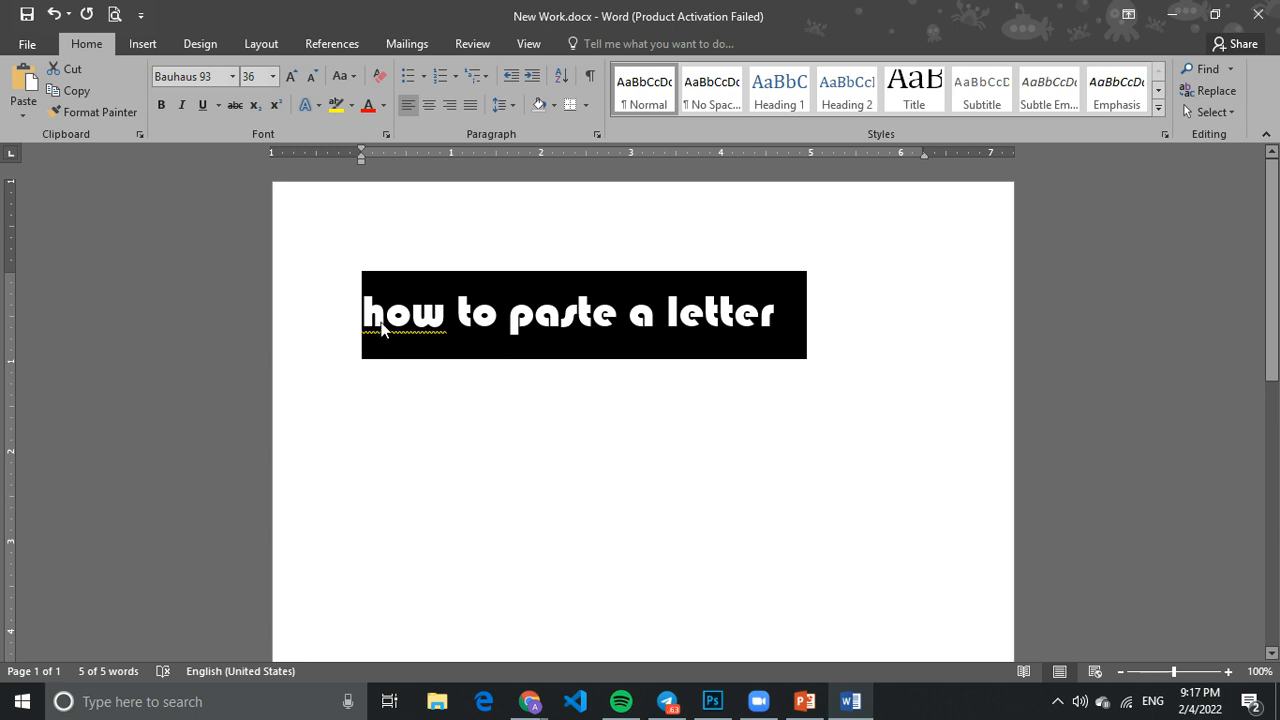
Change the case of the selected line to UPPERCASE, followed by Capitalize Each Word
left_click(354, 77)
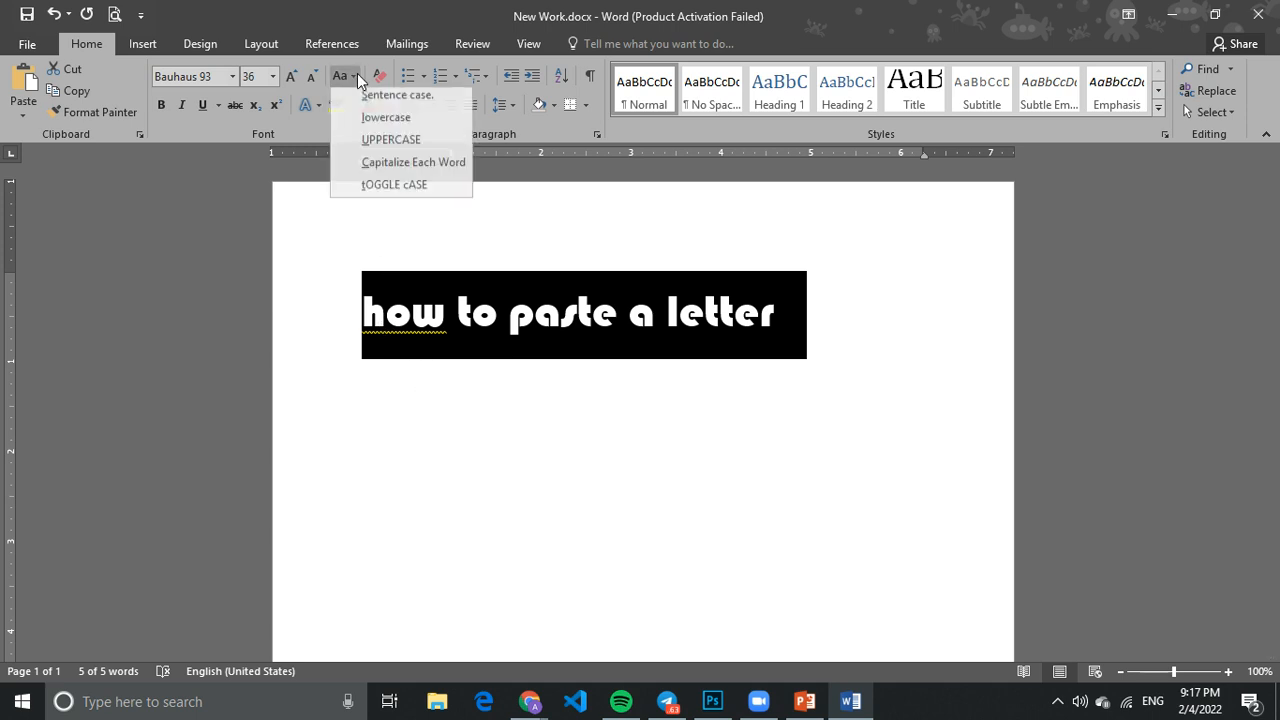
left_click(399, 146)
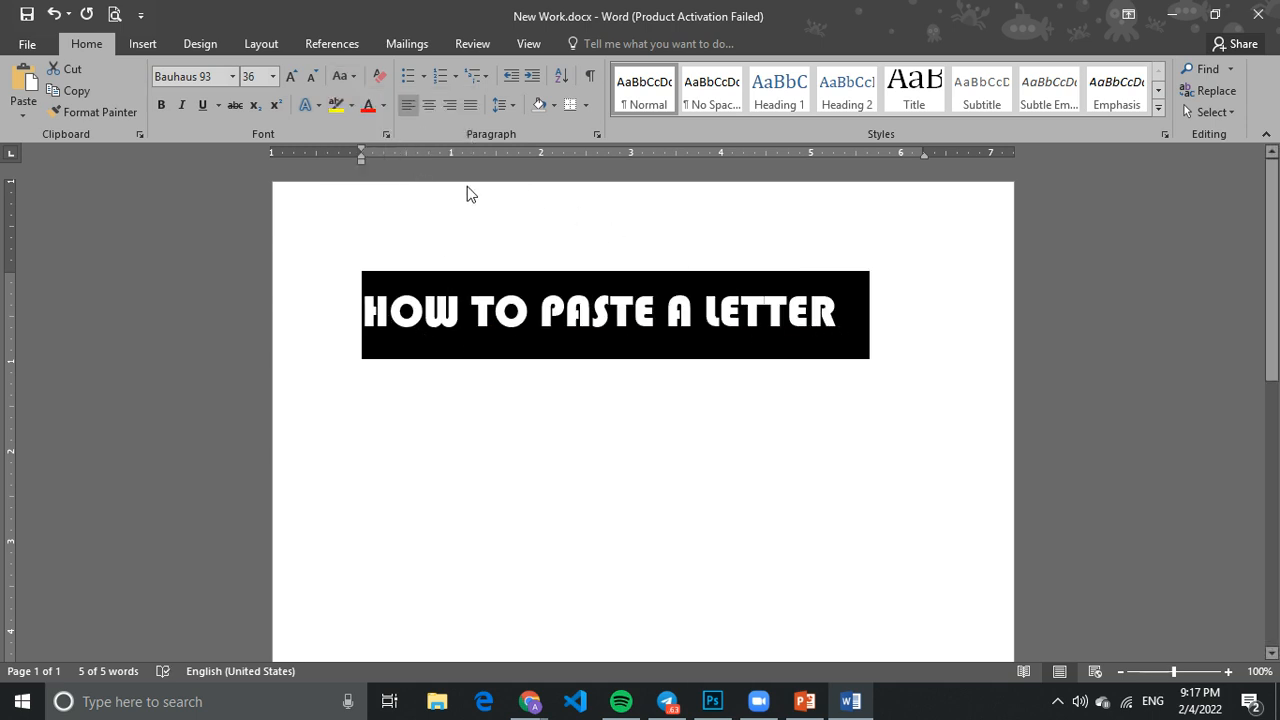
left_click(345, 76)
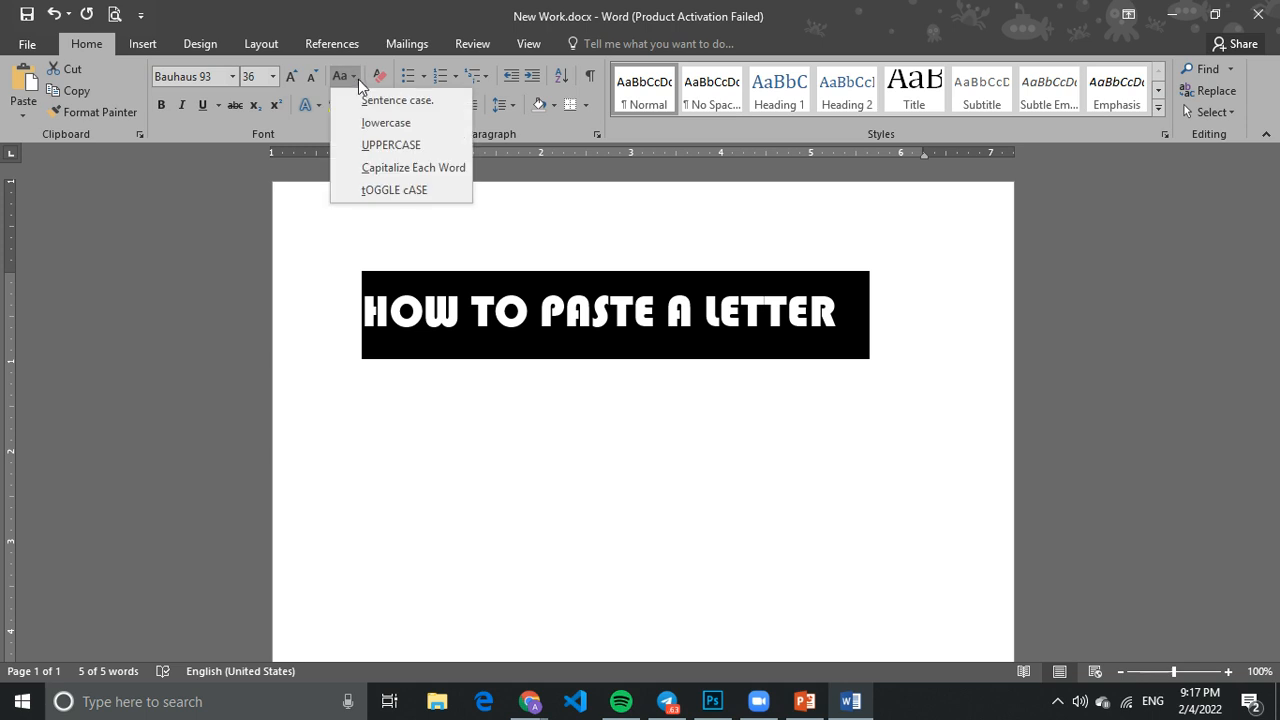
left_click(384, 168)
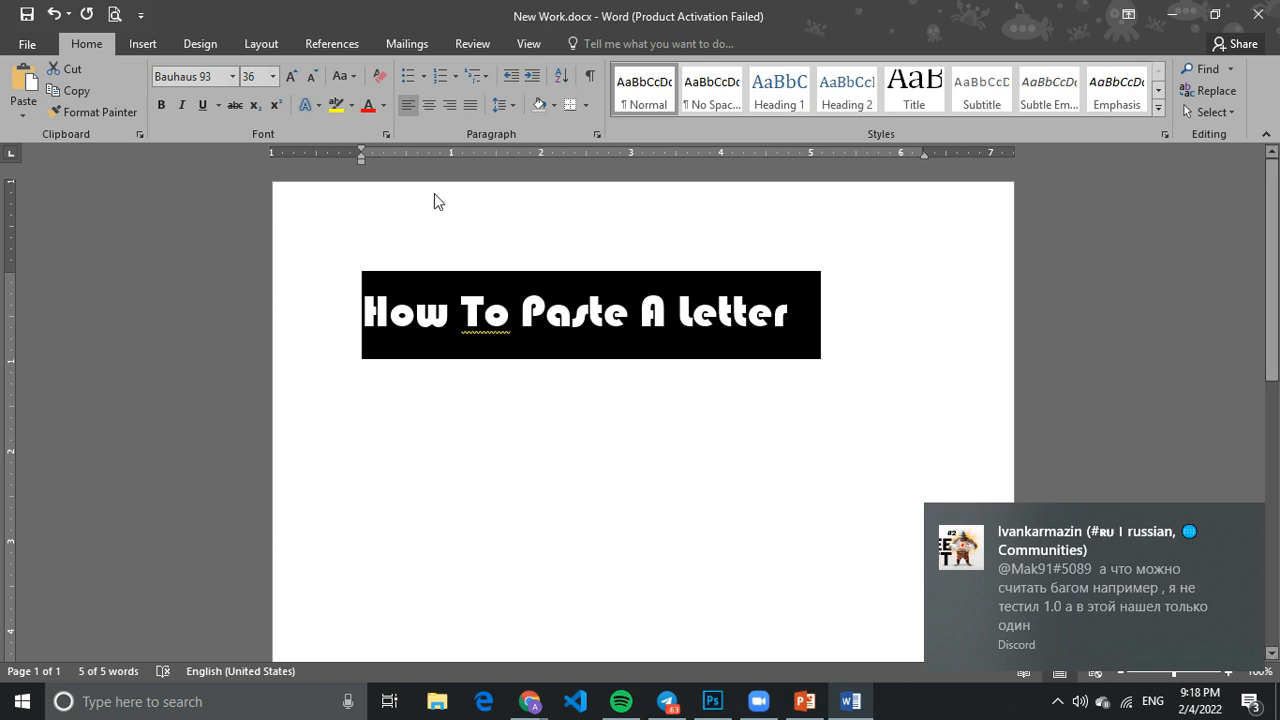
Apply tOGGLE cASE to the selected line, followed by Sentence case
left_click(354, 78)
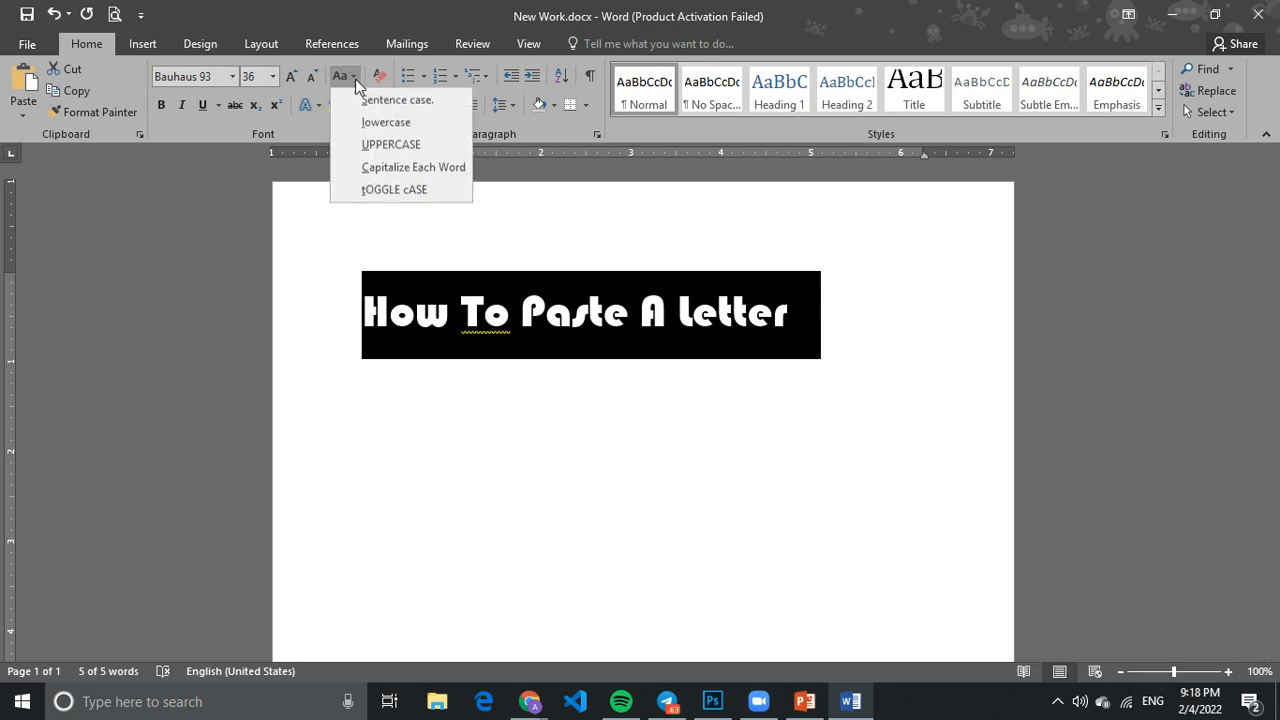
left_click(386, 191)
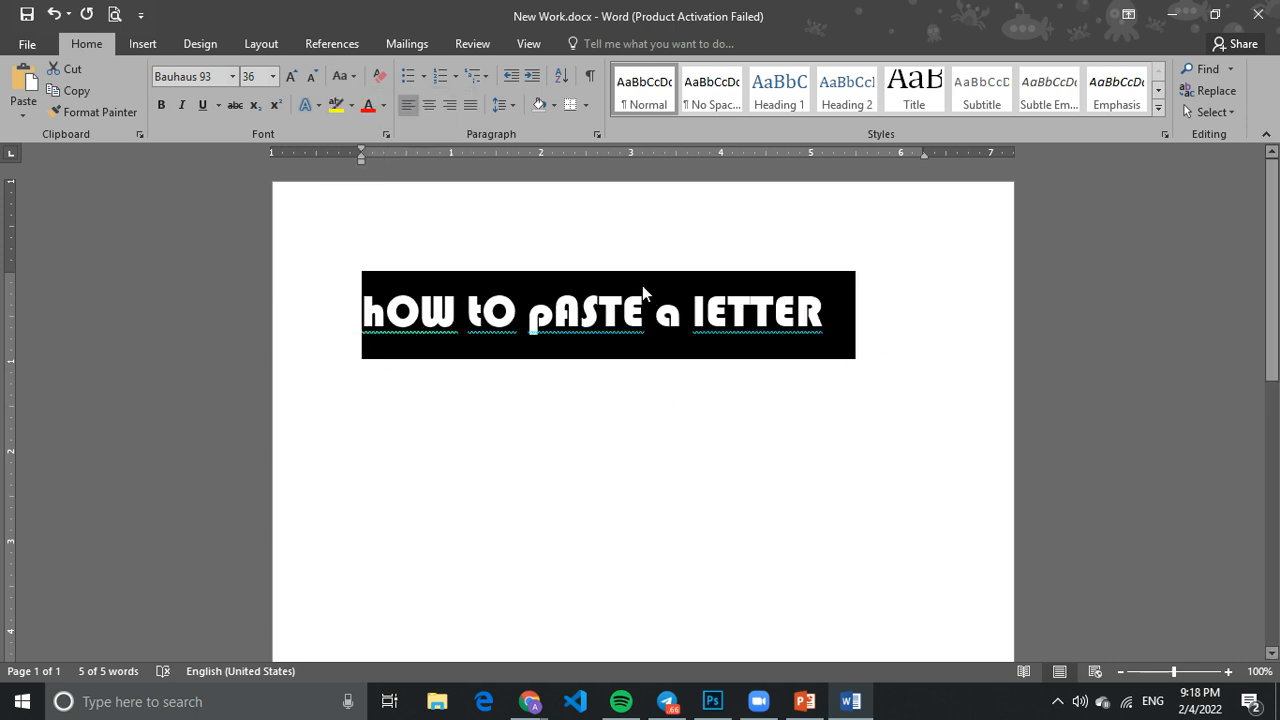
left_click(352, 81)
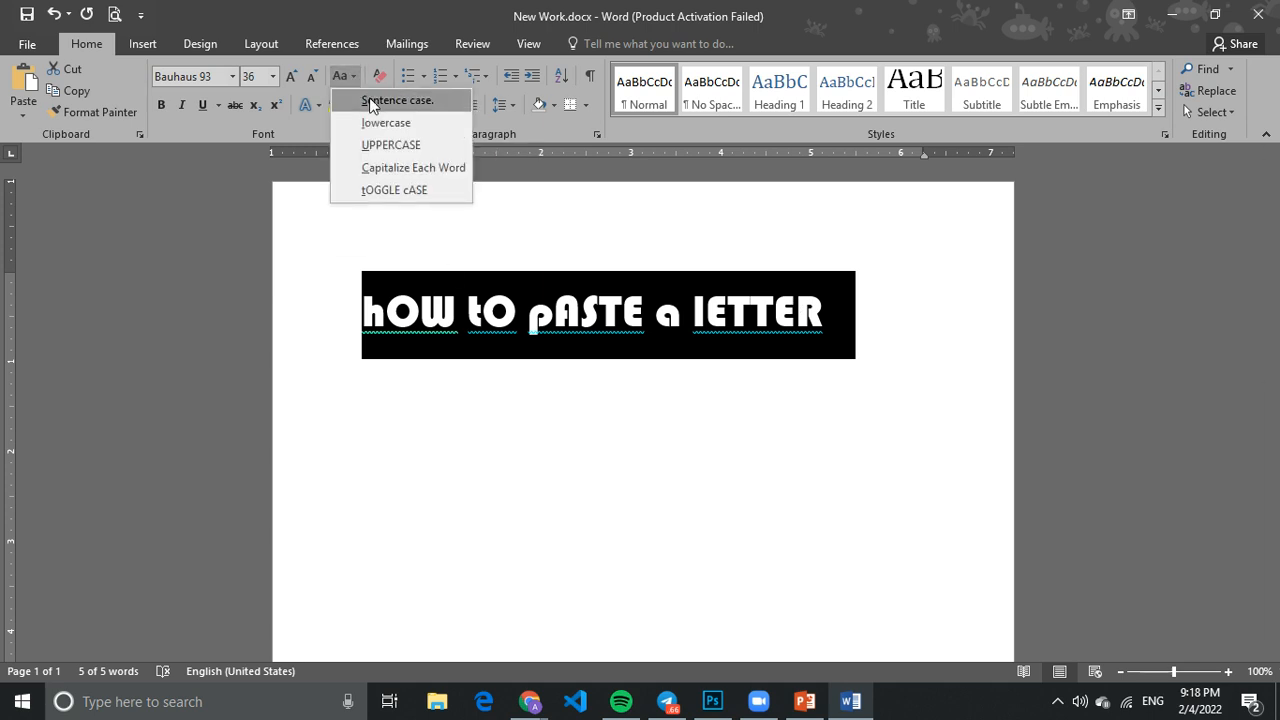
left_click(371, 101)
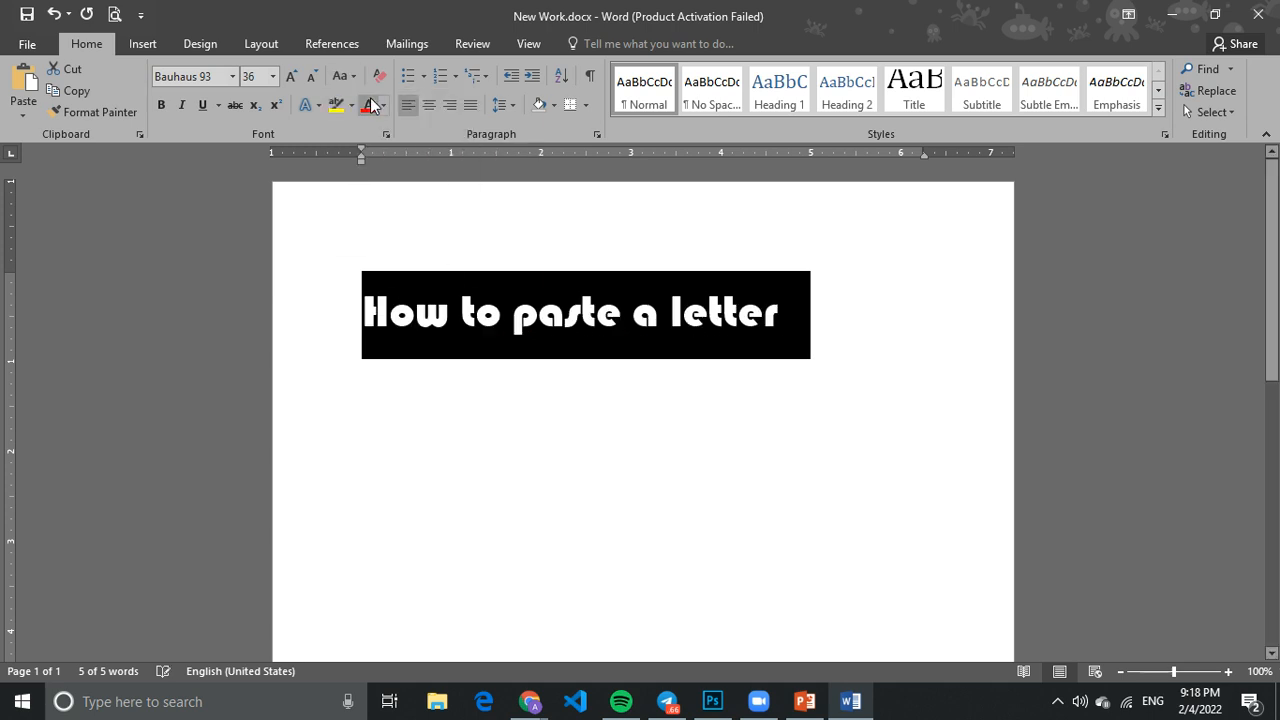
Make the line "How to paste a letter" bold and change its font to Franklin Gothic Book
left_click(166, 109)
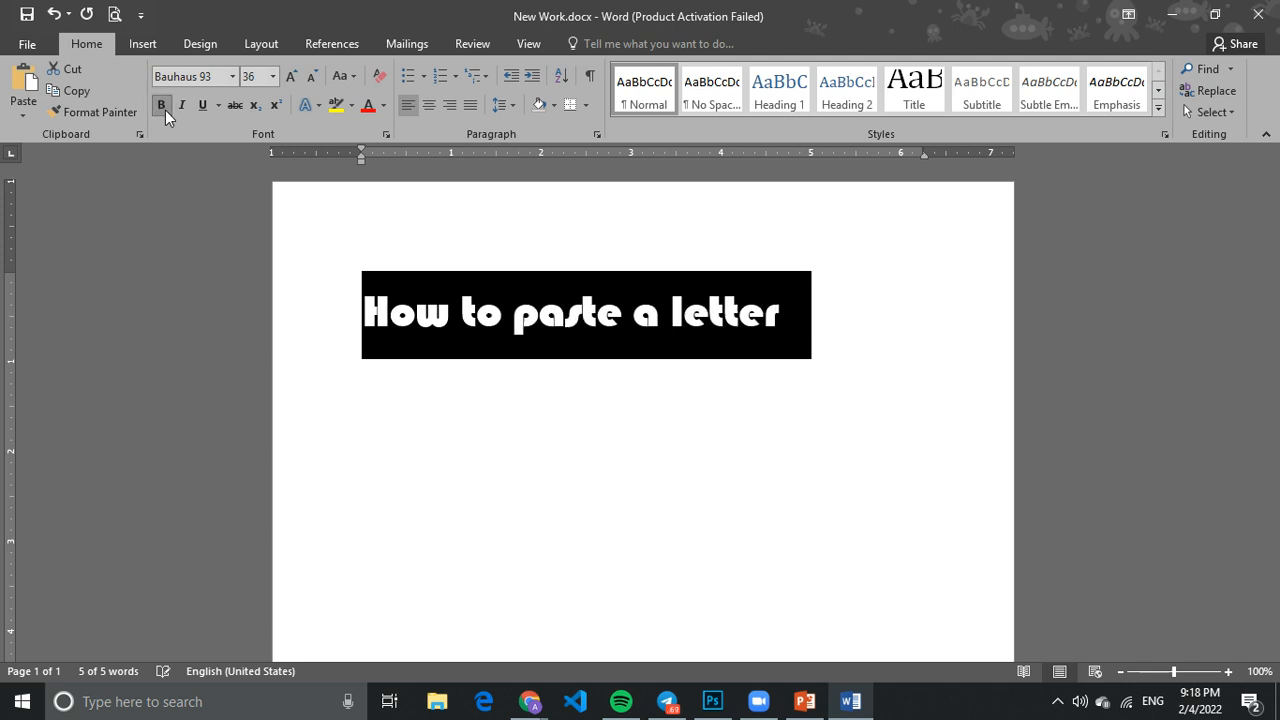
left_click(233, 77)
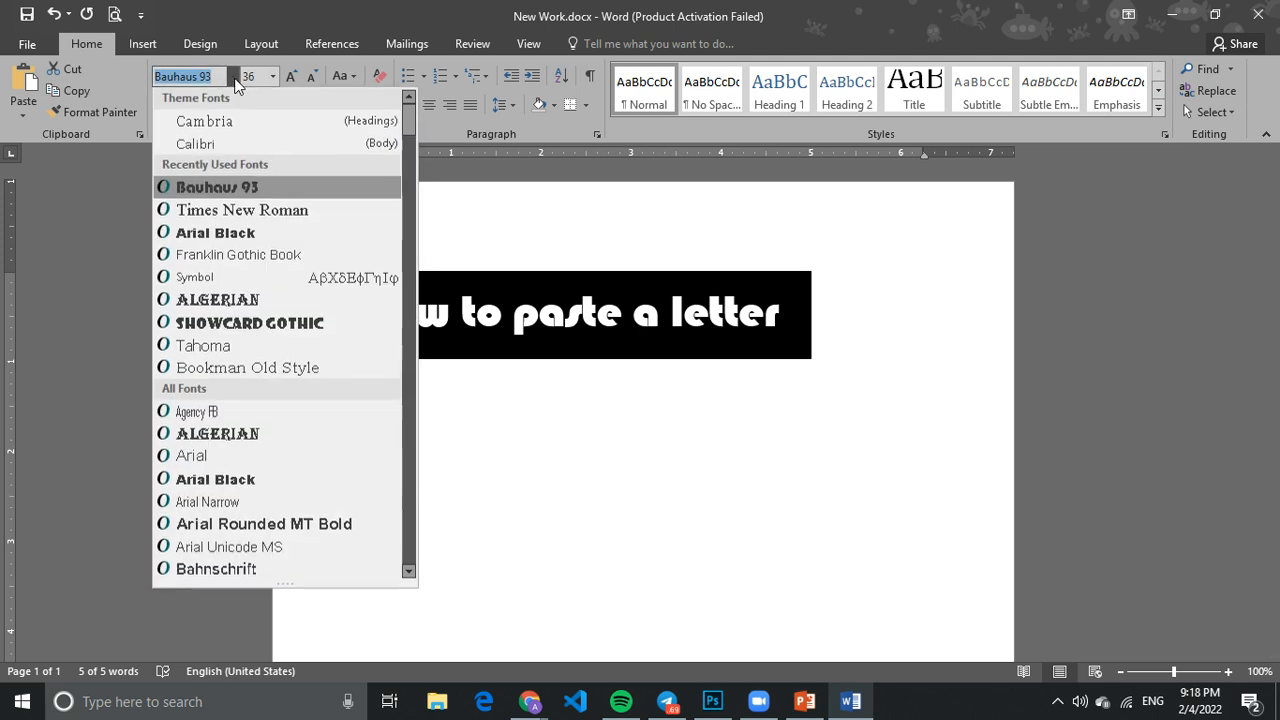
left_click(297, 257)
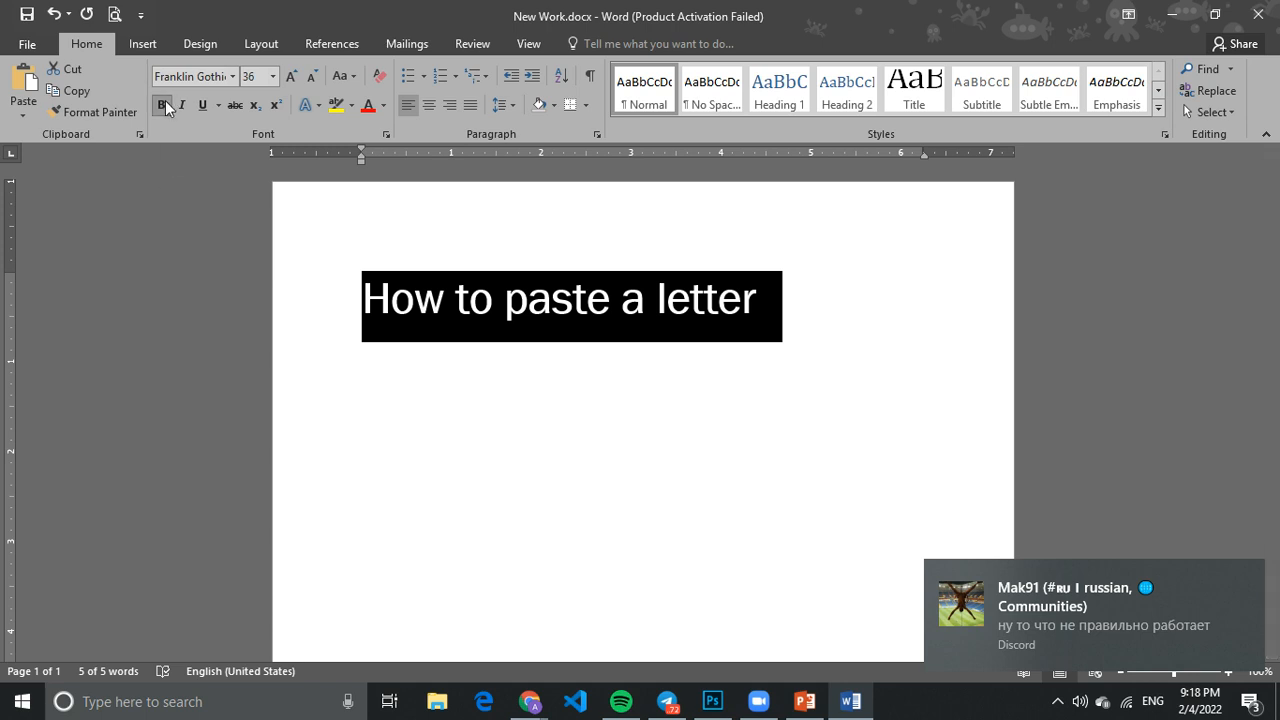
left_click(636, 509)
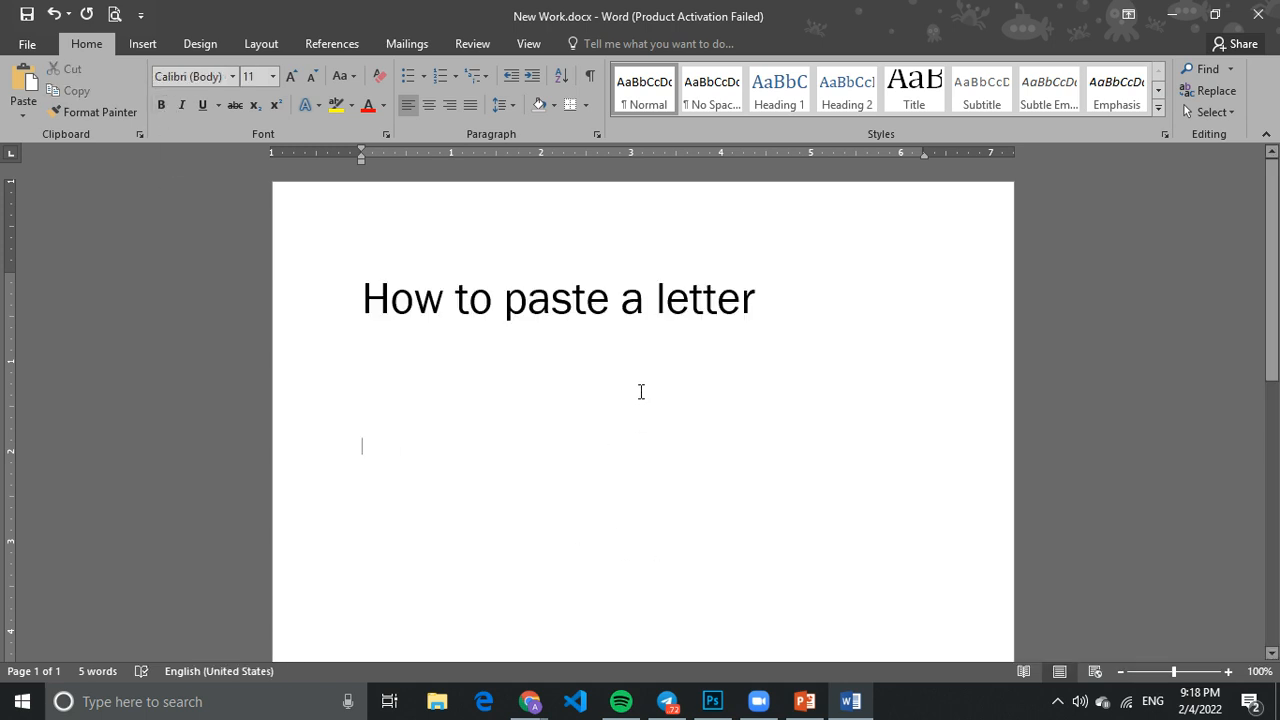
Make the line "How to paste a letter" bold and change its font to Calibri (Body)
left_click(163, 103)
left_click_drag(763, 291, 403, 272)
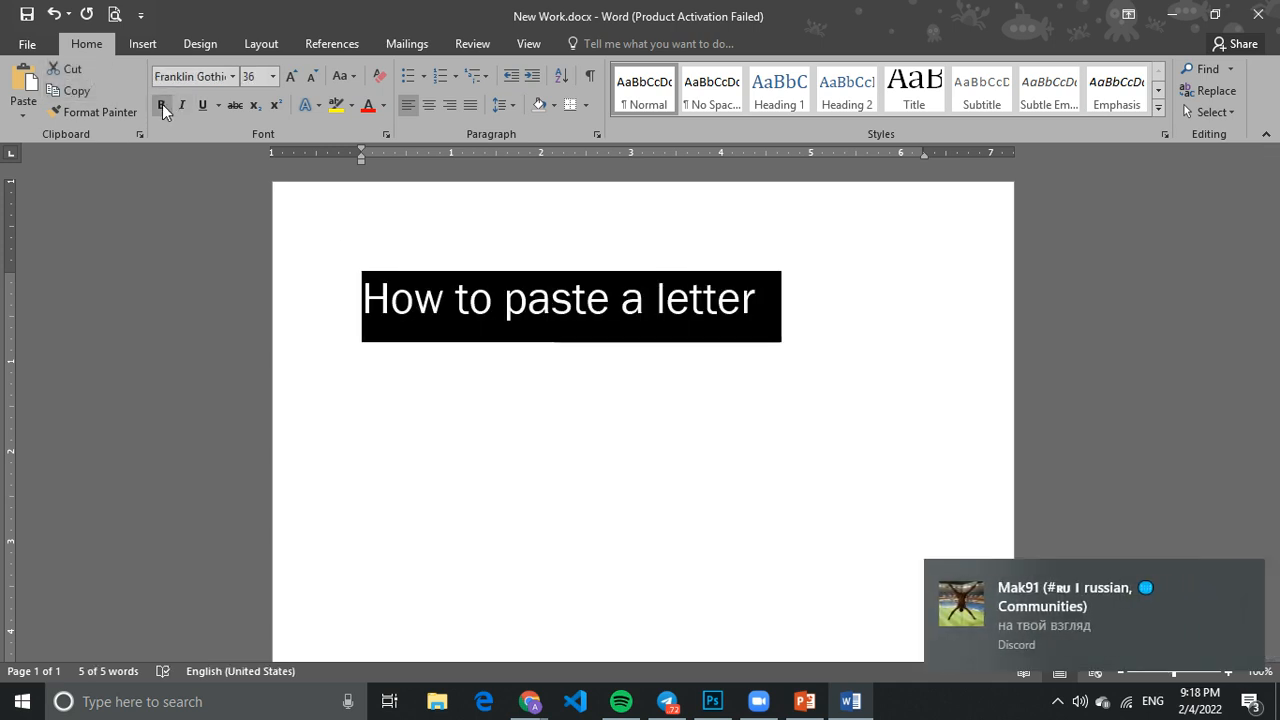
left_click(630, 475)
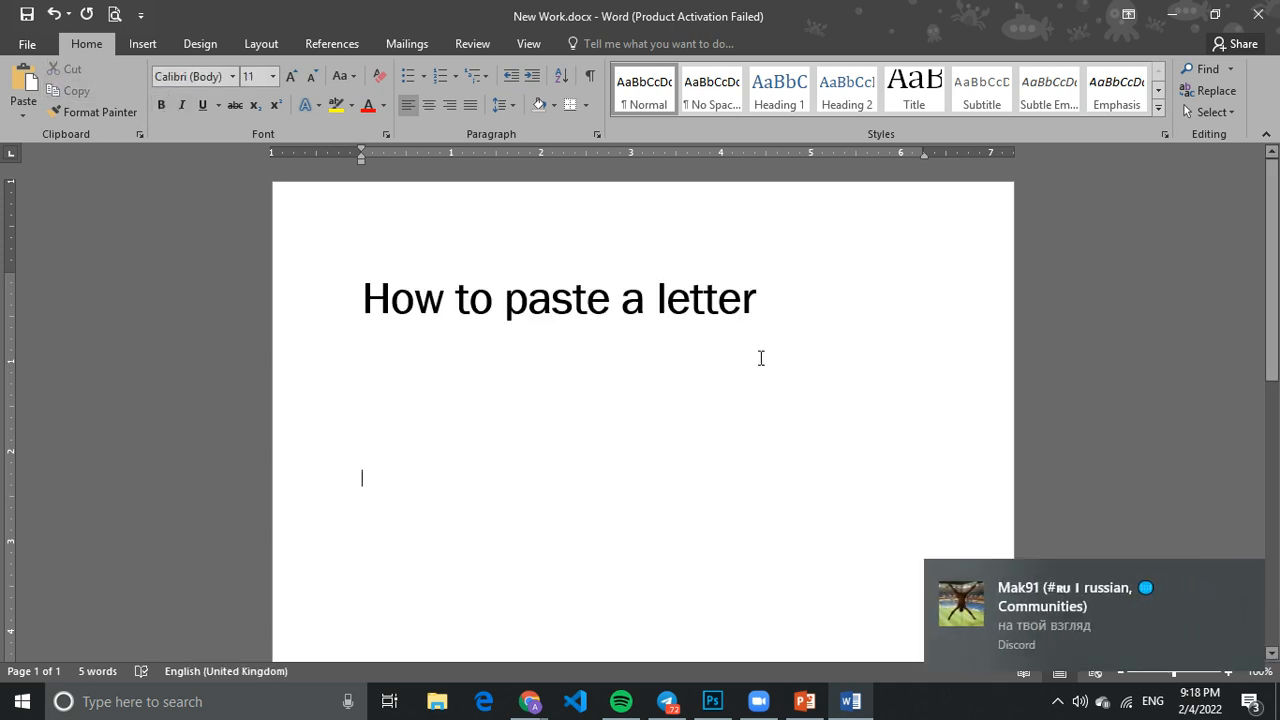
left_click_drag(770, 300, 362, 300)
left_click(227, 76)
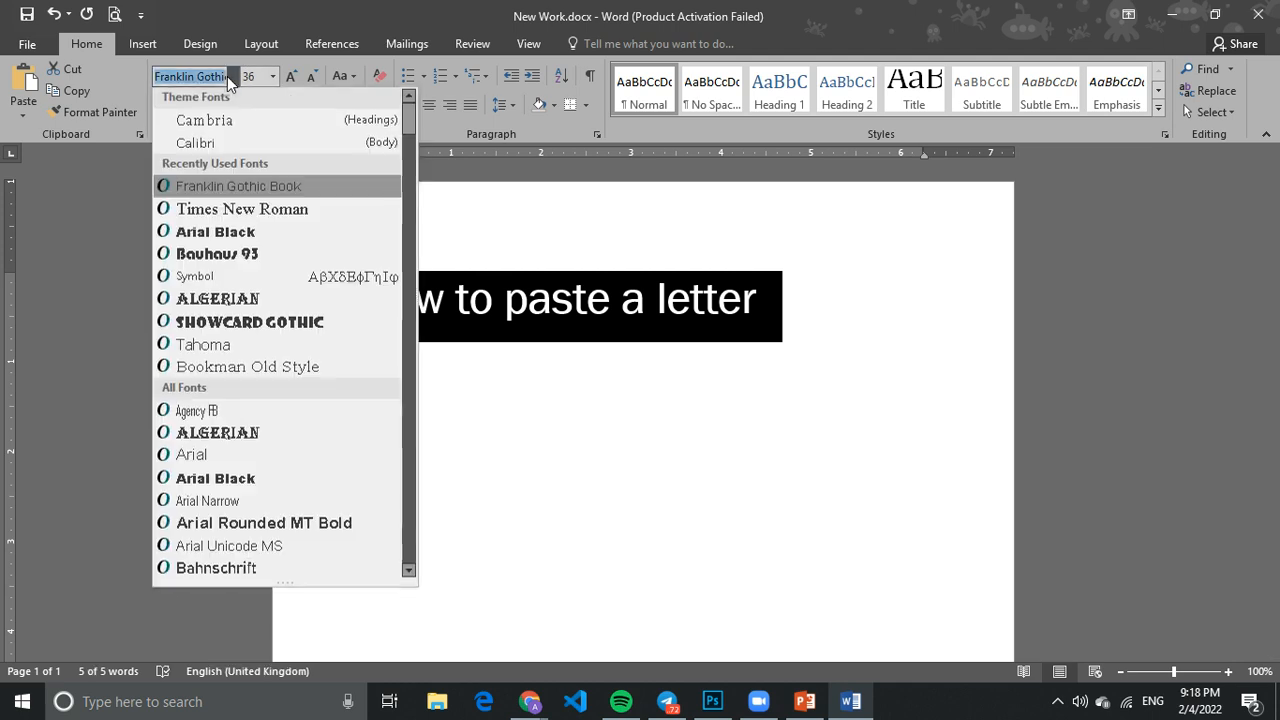
left_click(236, 142)
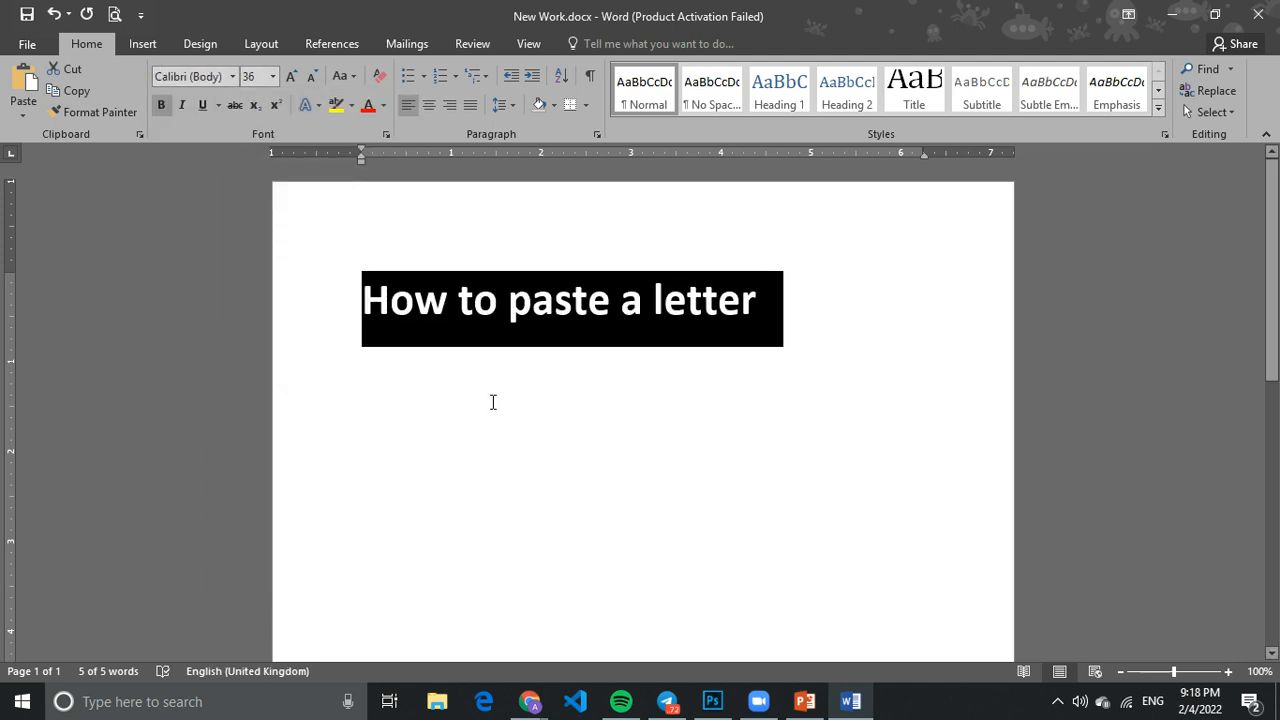
Reselect the whole line and remove its bold formatting, and make the line bold again
left_click(546, 449)
left_click_drag(770, 306, 362, 302)
left_click(161, 105)
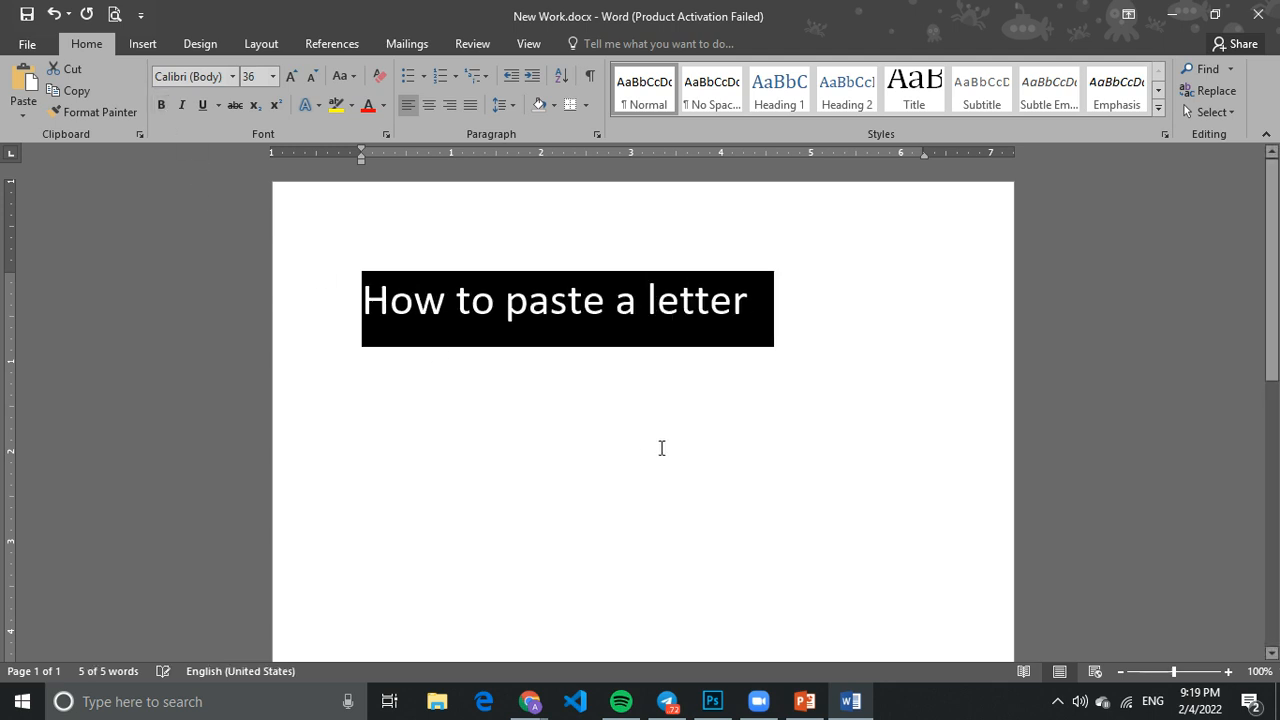
left_click(661, 448)
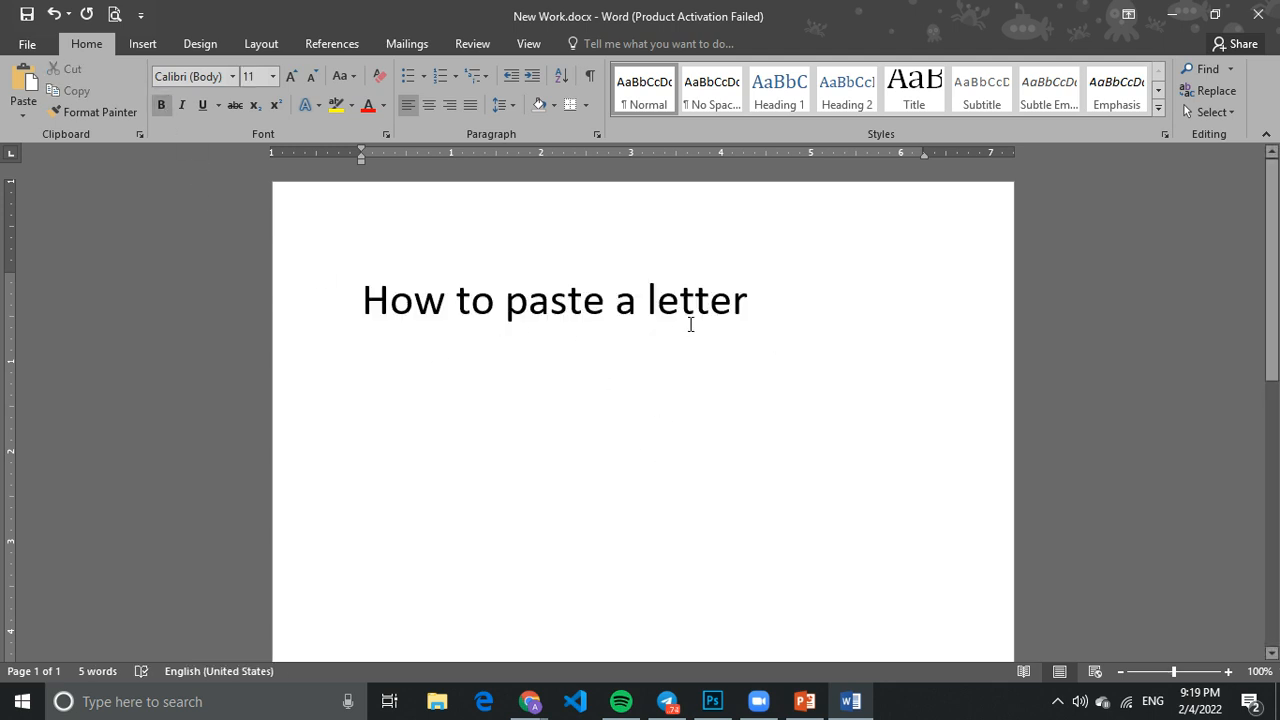
left_click_drag(762, 298, 370, 299)
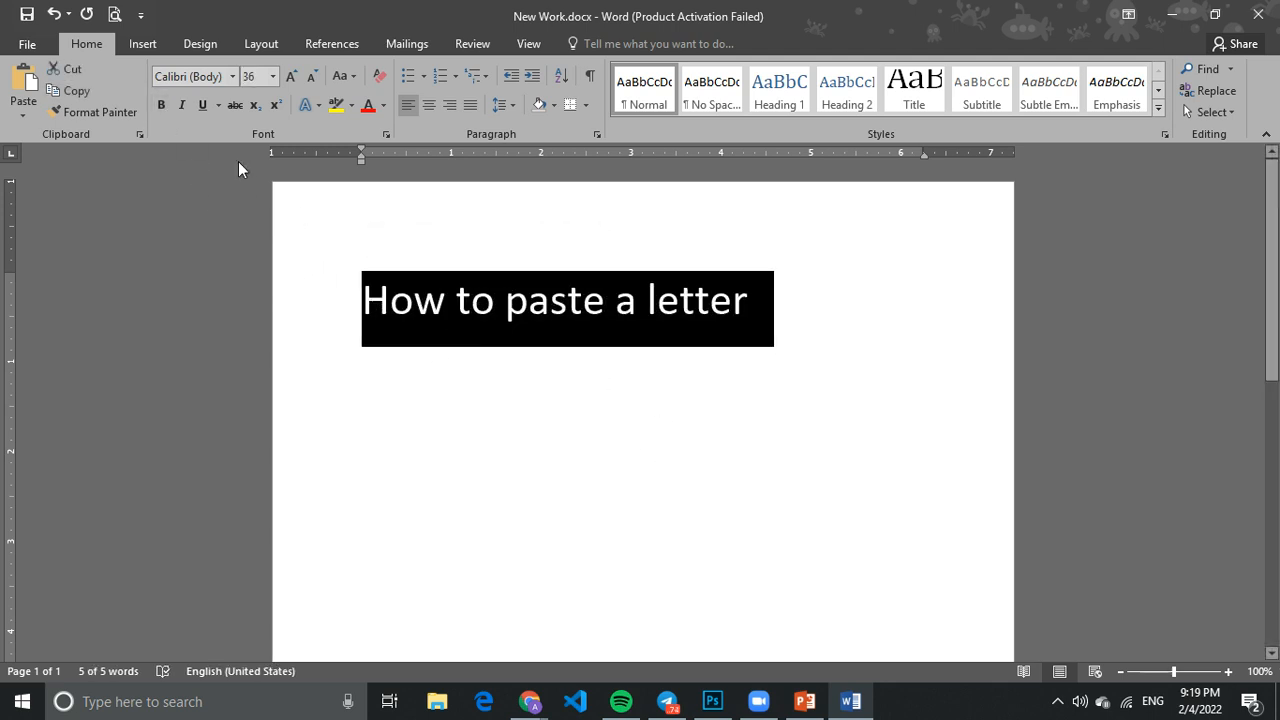
left_click(161, 105)
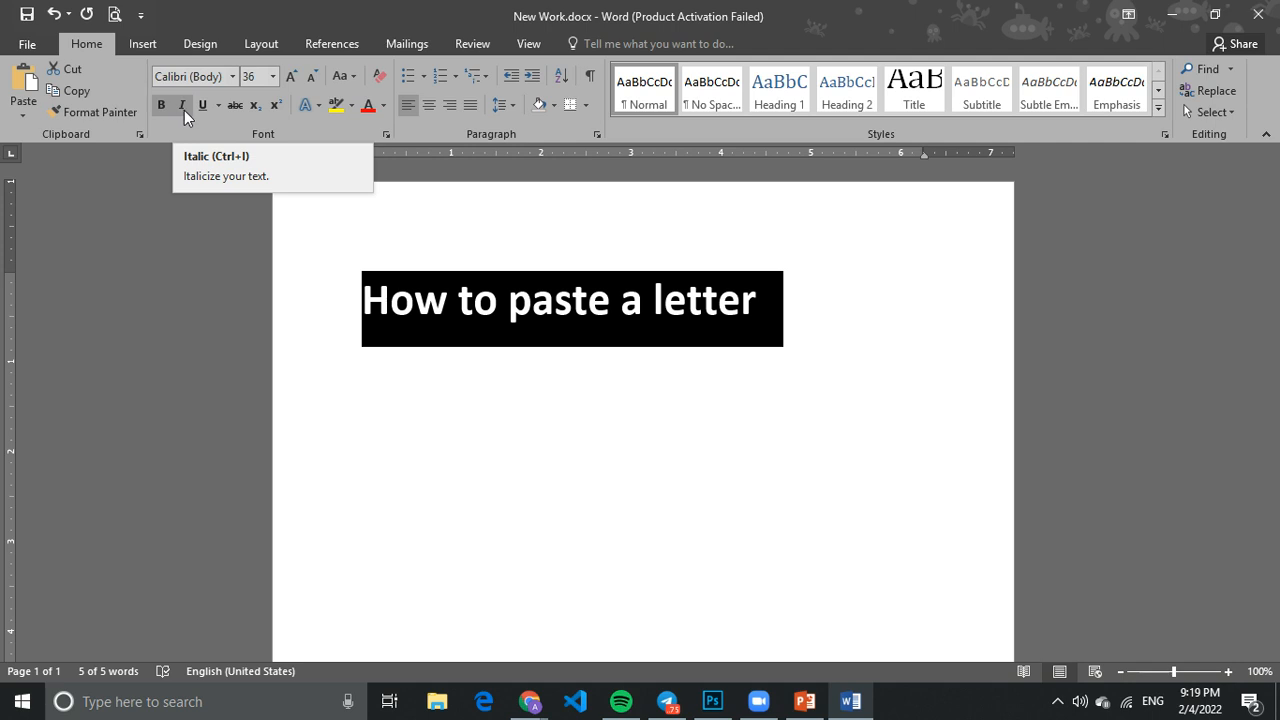
Apply italic to the selected line and remove it, twice in a row
left_click(184, 110)
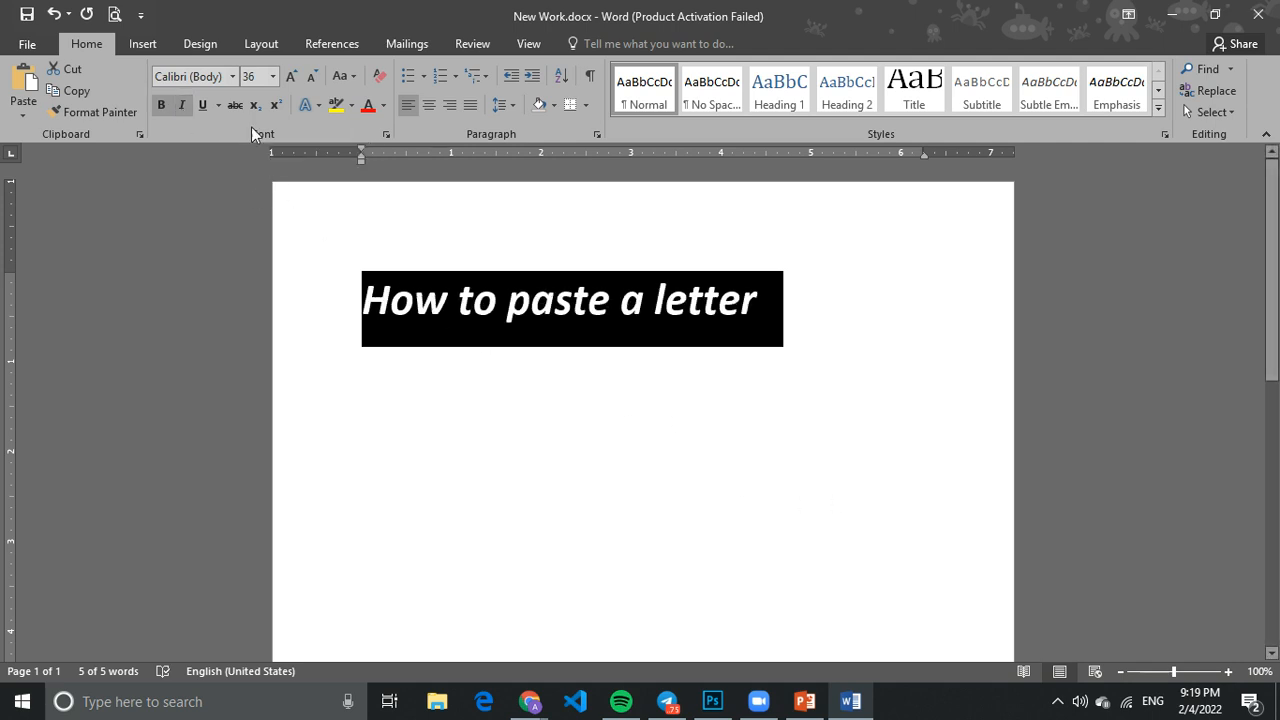
left_click(179, 104)
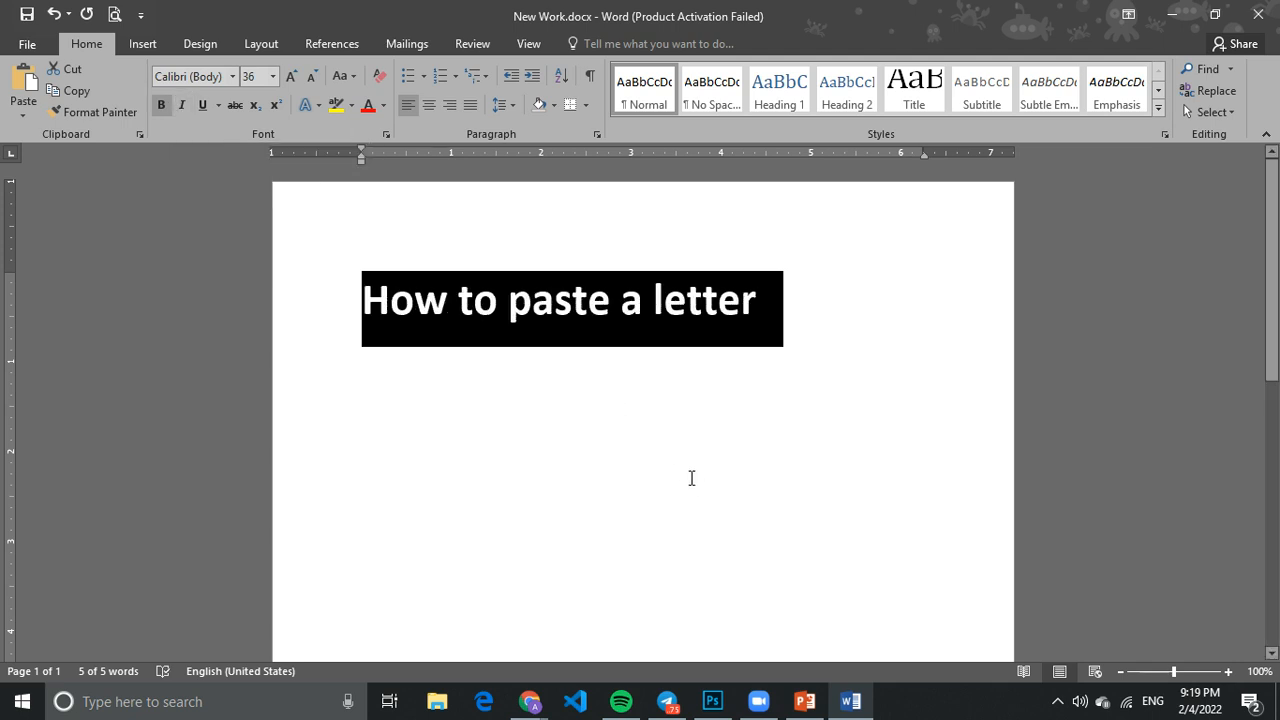
left_click(183, 109)
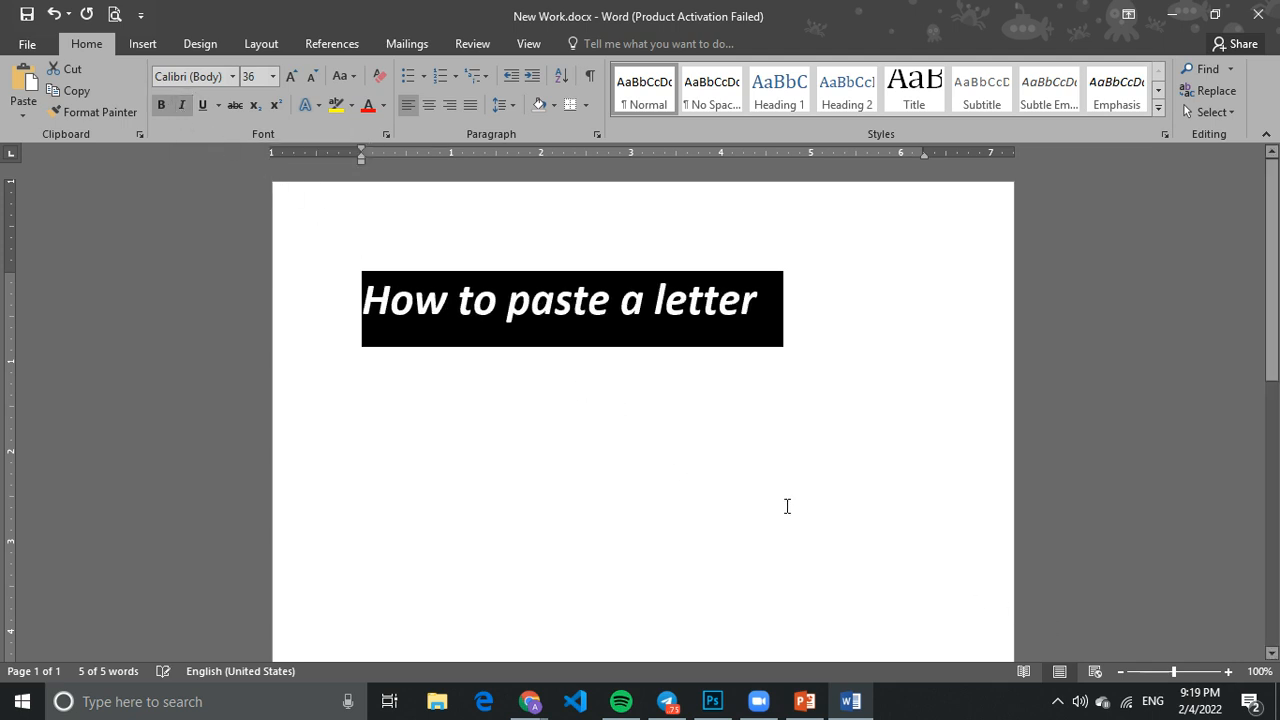
left_click(181, 105)
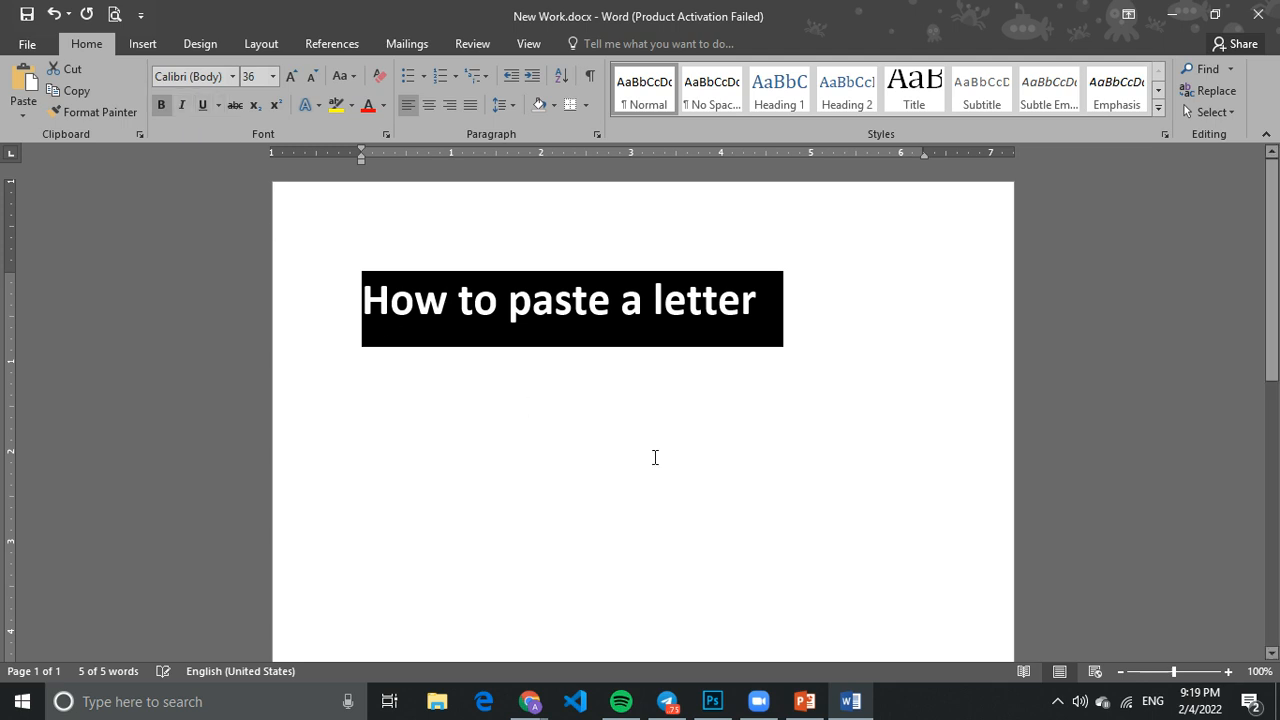
Italicize only the word "paste" in the line and turn its italic off again
left_click(655, 457)
left_click_drag(610, 300, 508, 298)
left_click(182, 104)
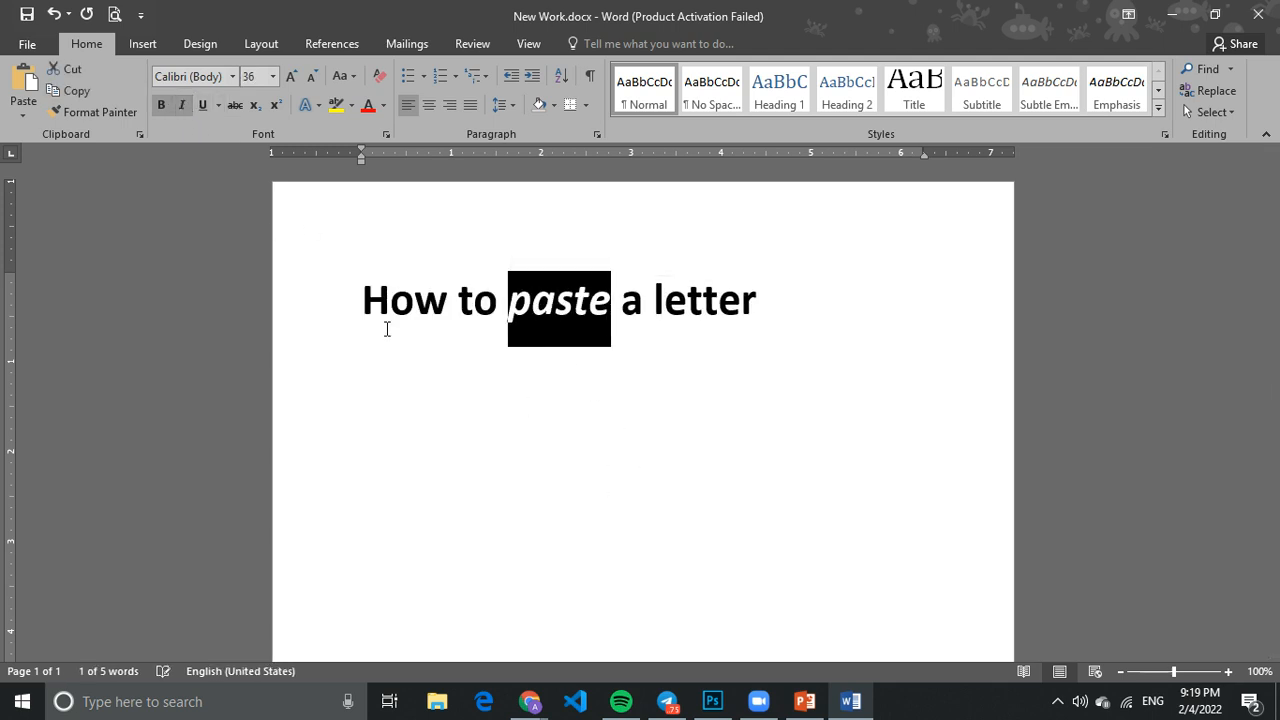
left_click(589, 434)
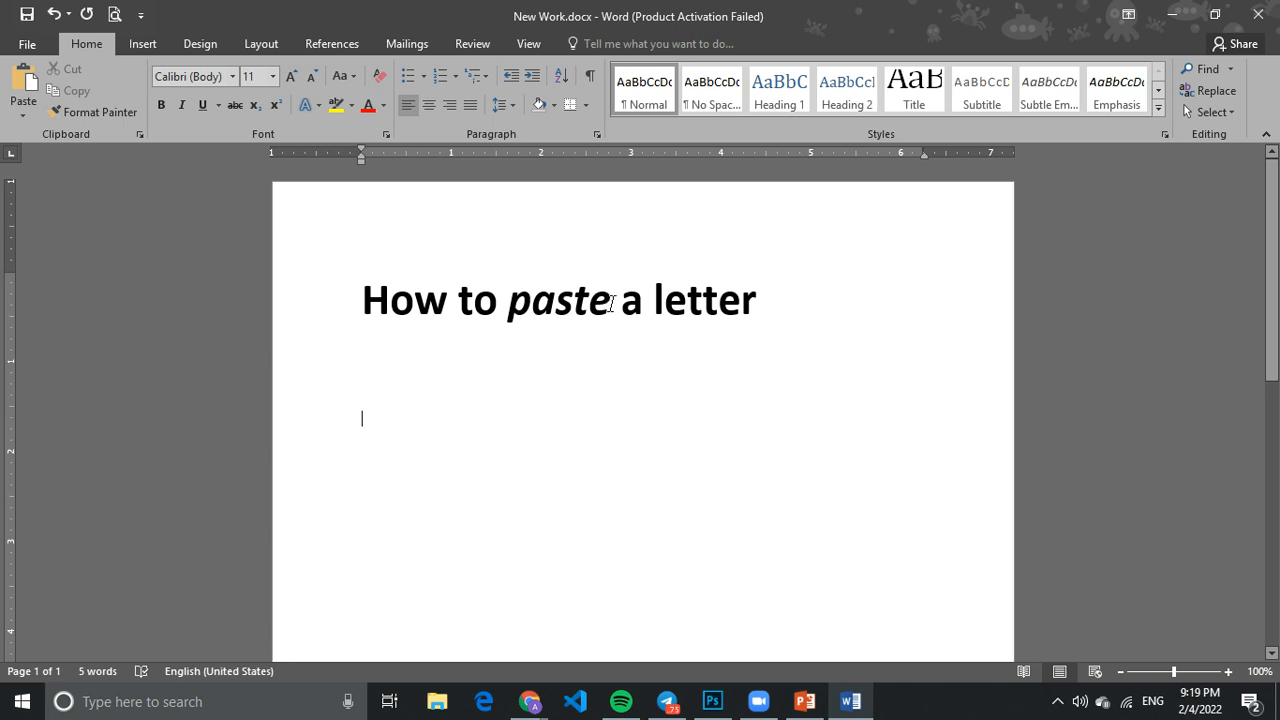
left_click_drag(611, 304, 507, 300)
left_click(182, 104)
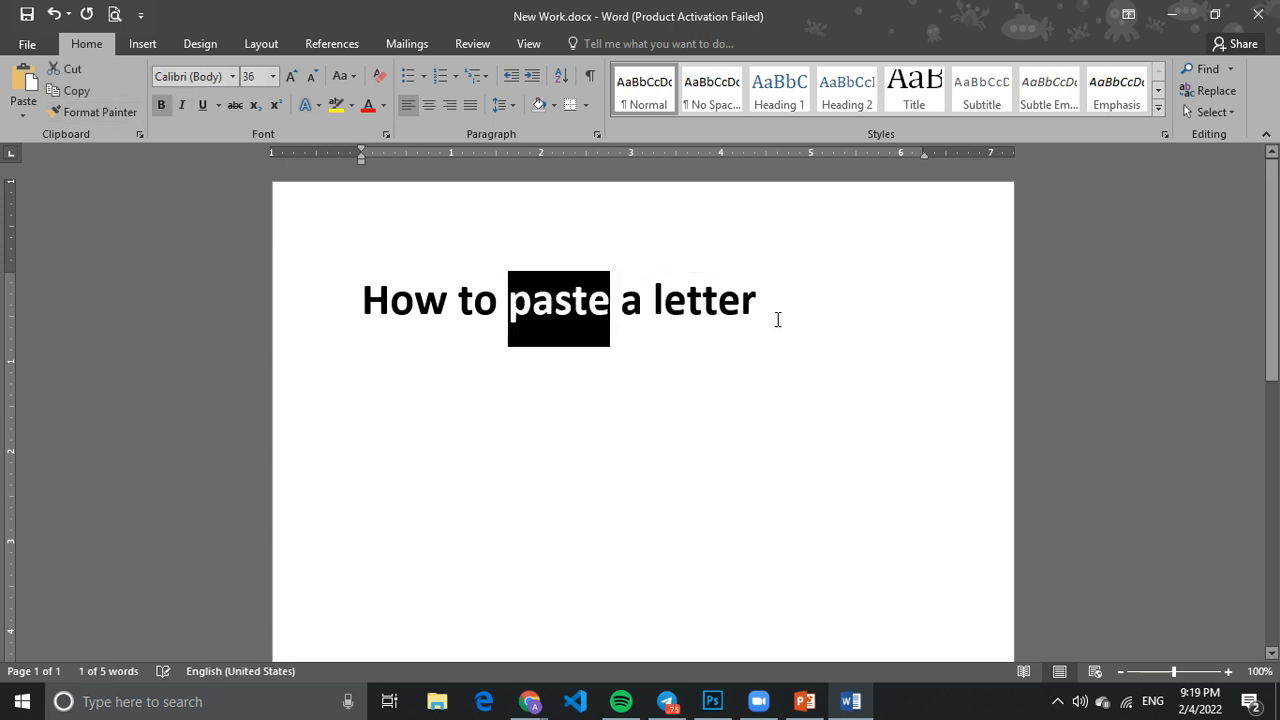
Underline the whole line with a single line and preview the other underline styles and underline colors
left_click_drag(781, 302, 363, 266)
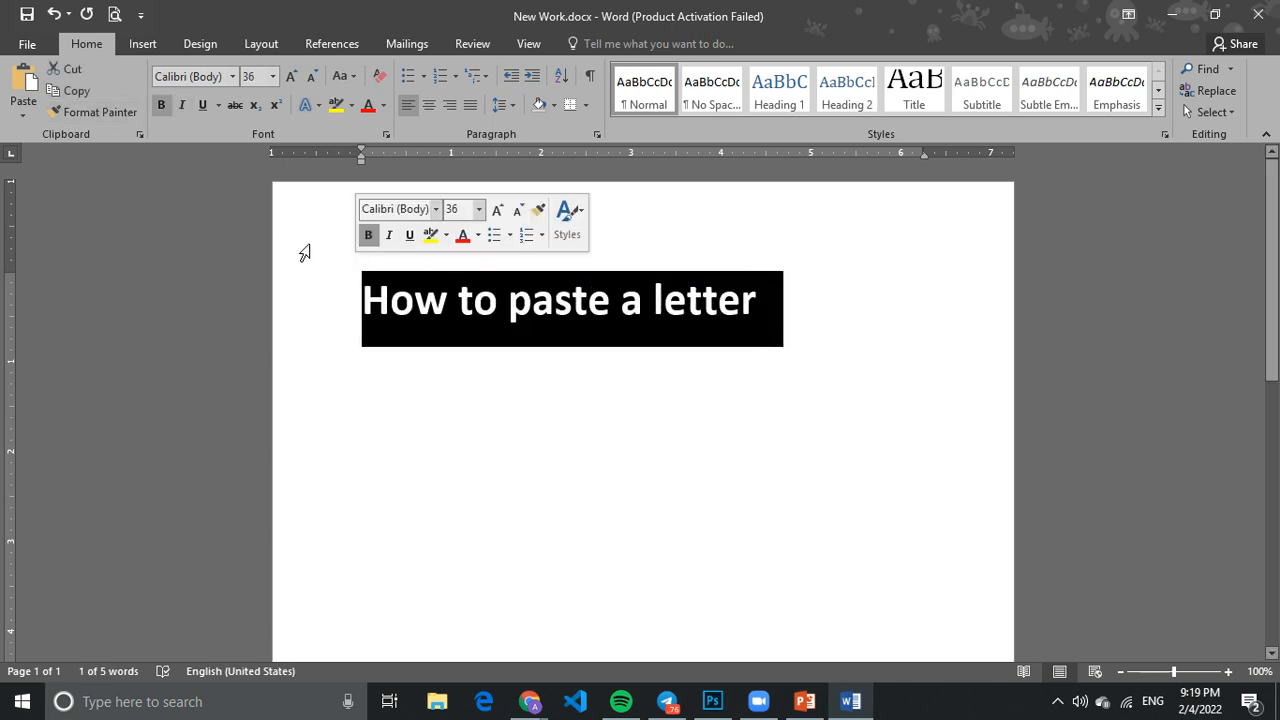
left_click(201, 105)
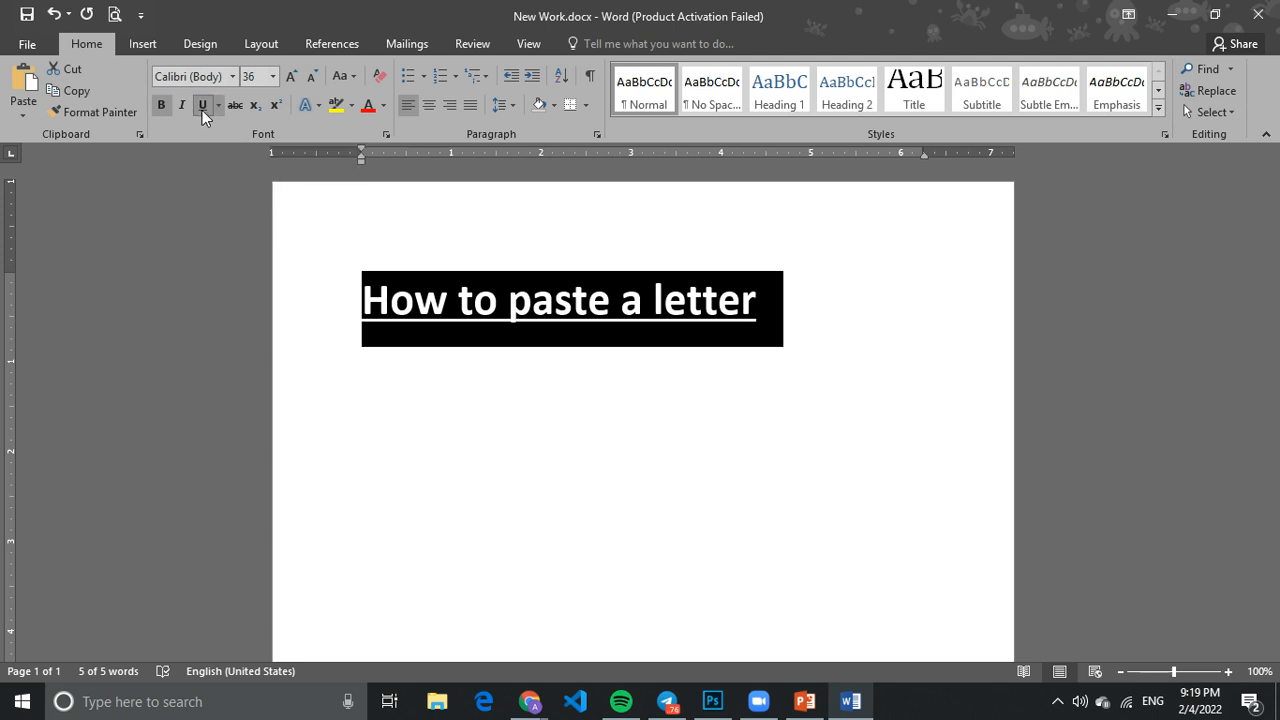
left_click(218, 105)
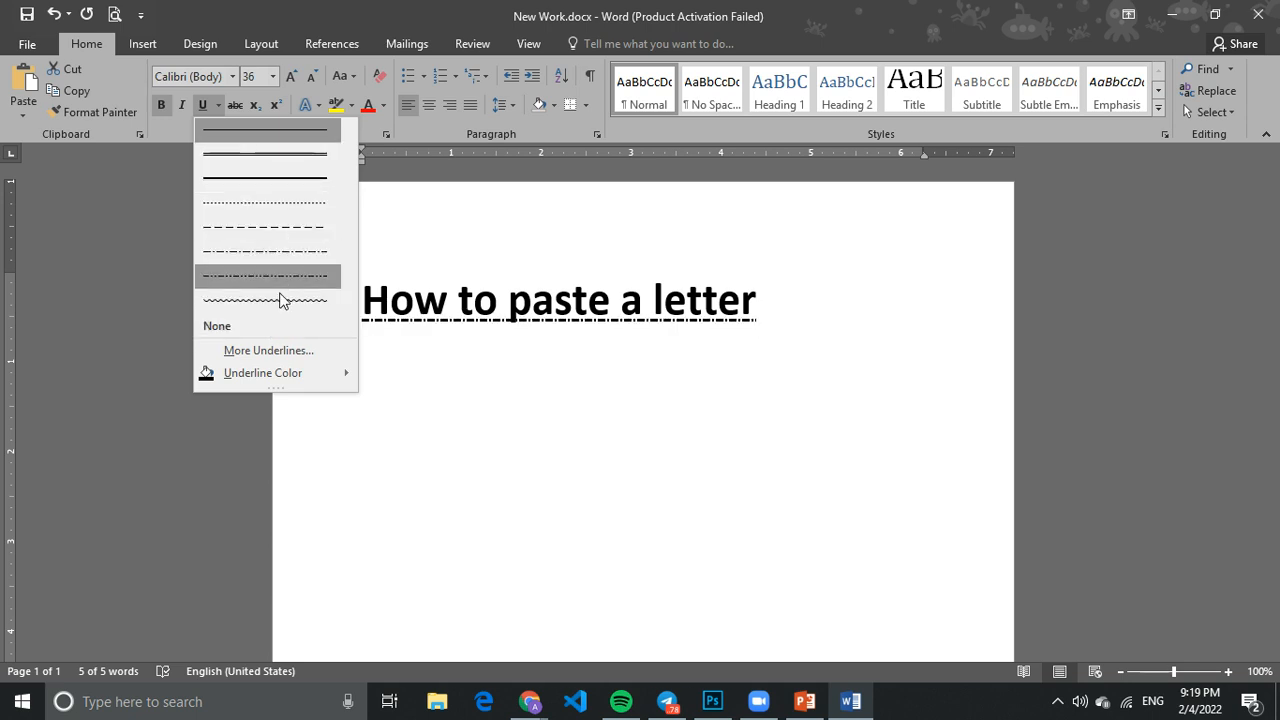
mouse_move(343, 381)
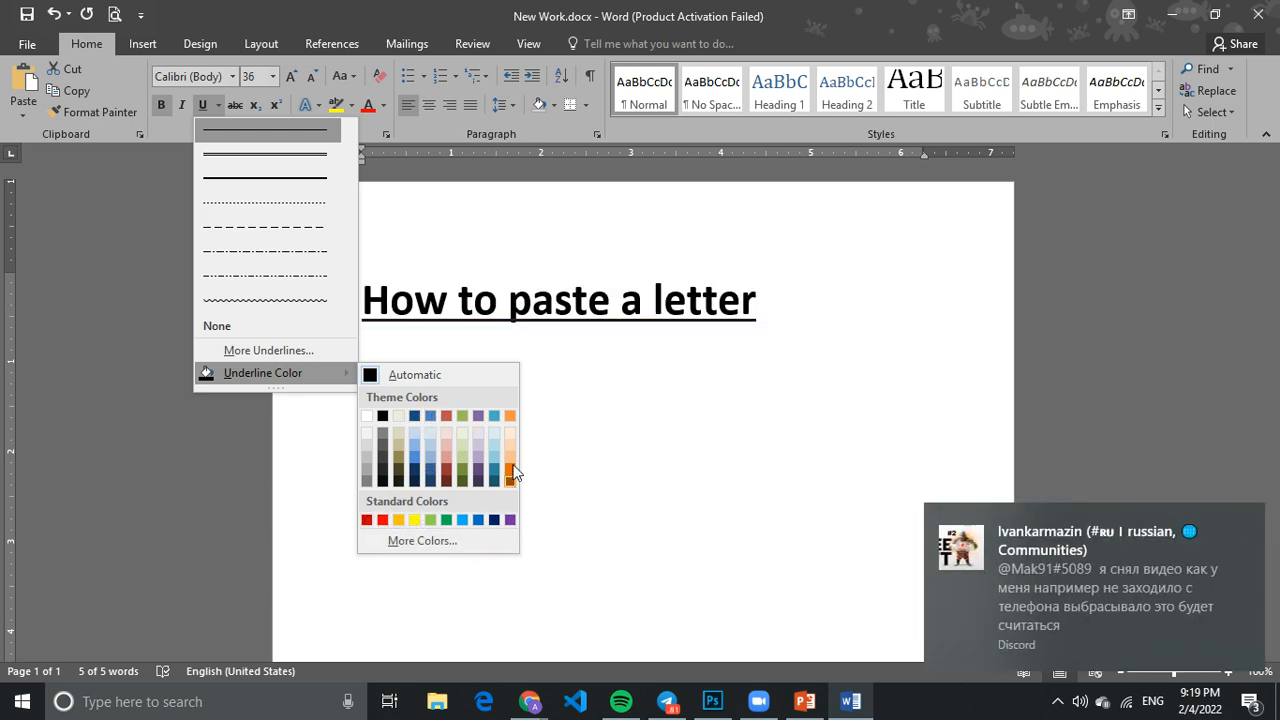
left_click(218, 105)
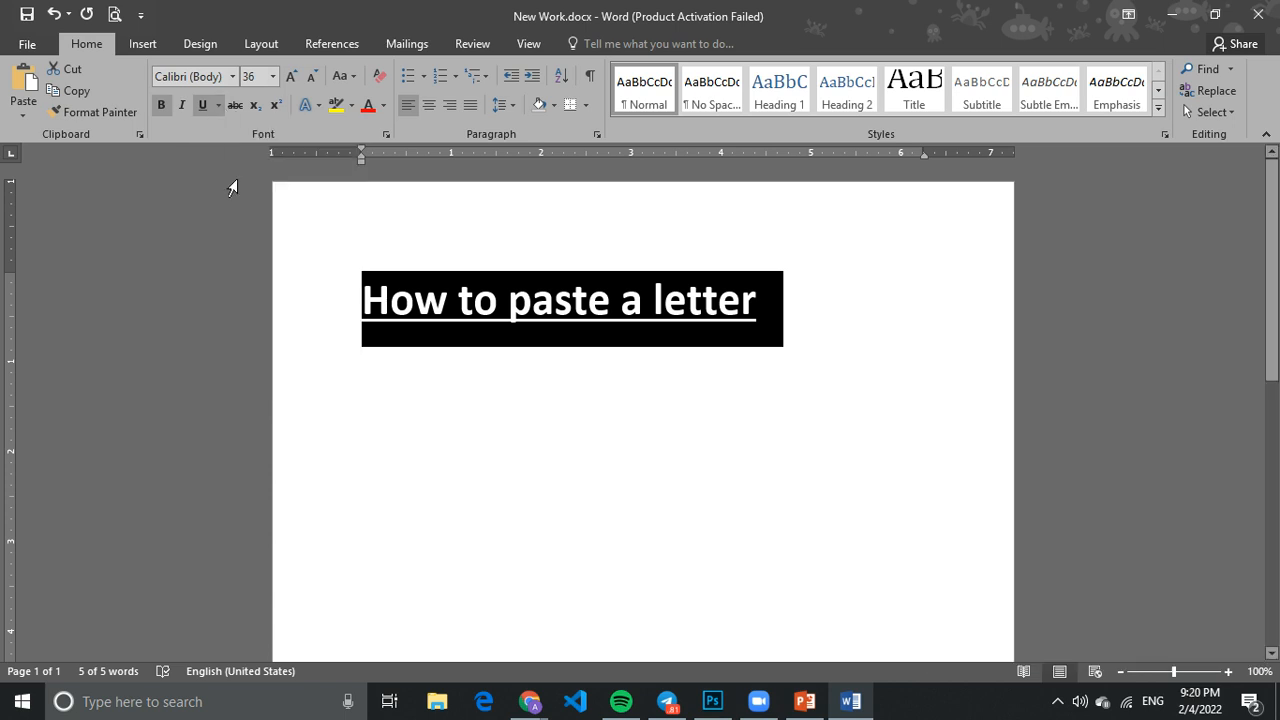
Try strikethrough on the selected line and clear both the strikethrough and the underline
left_click(240, 104)
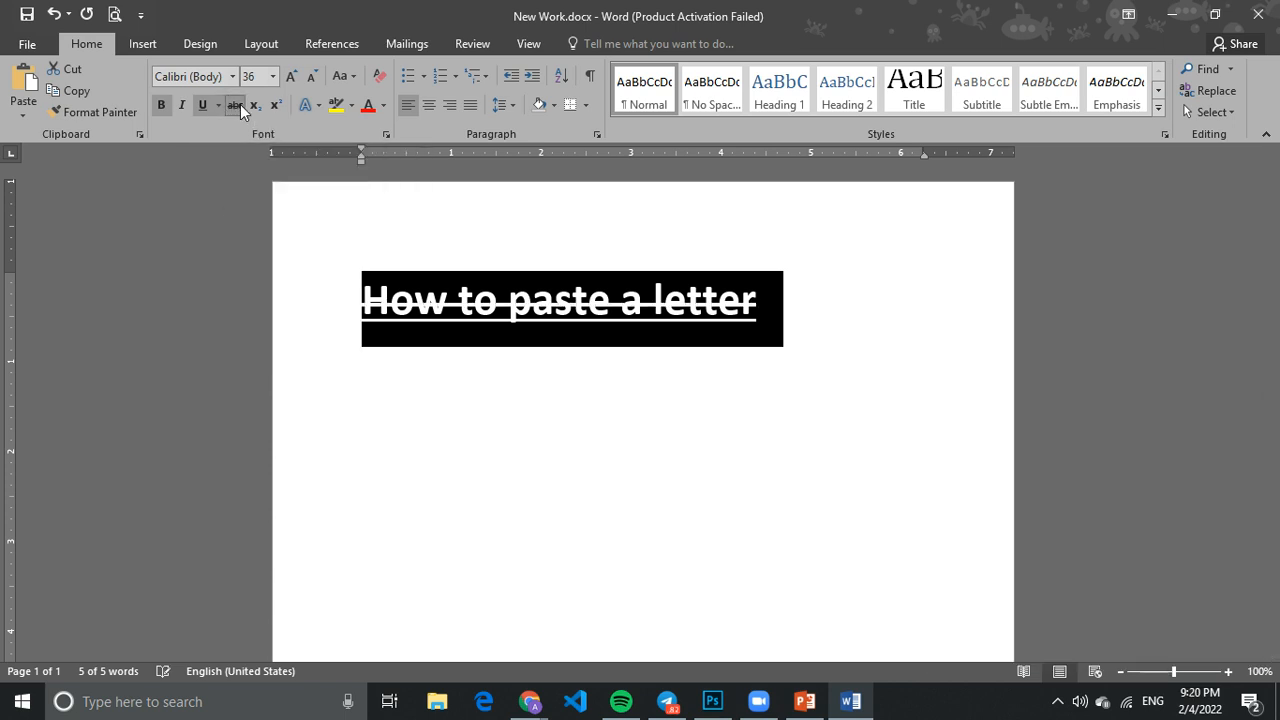
left_click(240, 104)
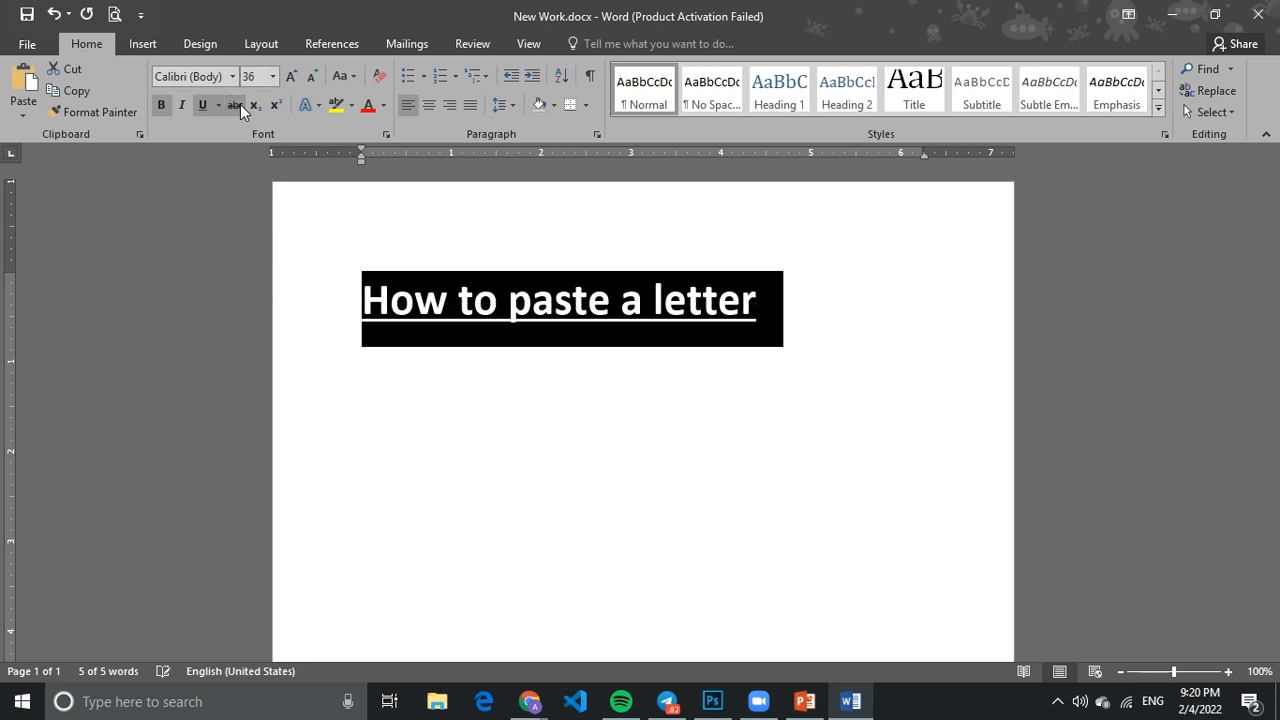
left_click(204, 105)
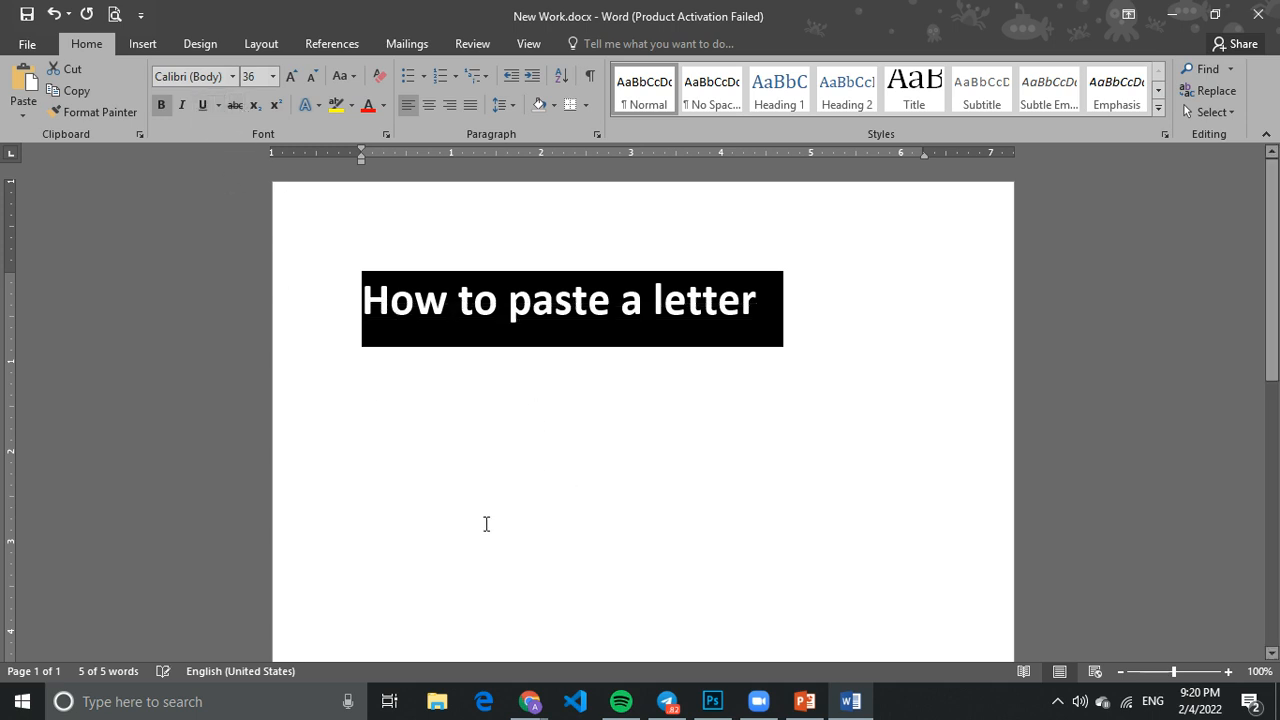
Apply strikethrough to only the word "a" in the line
left_click(525, 456)
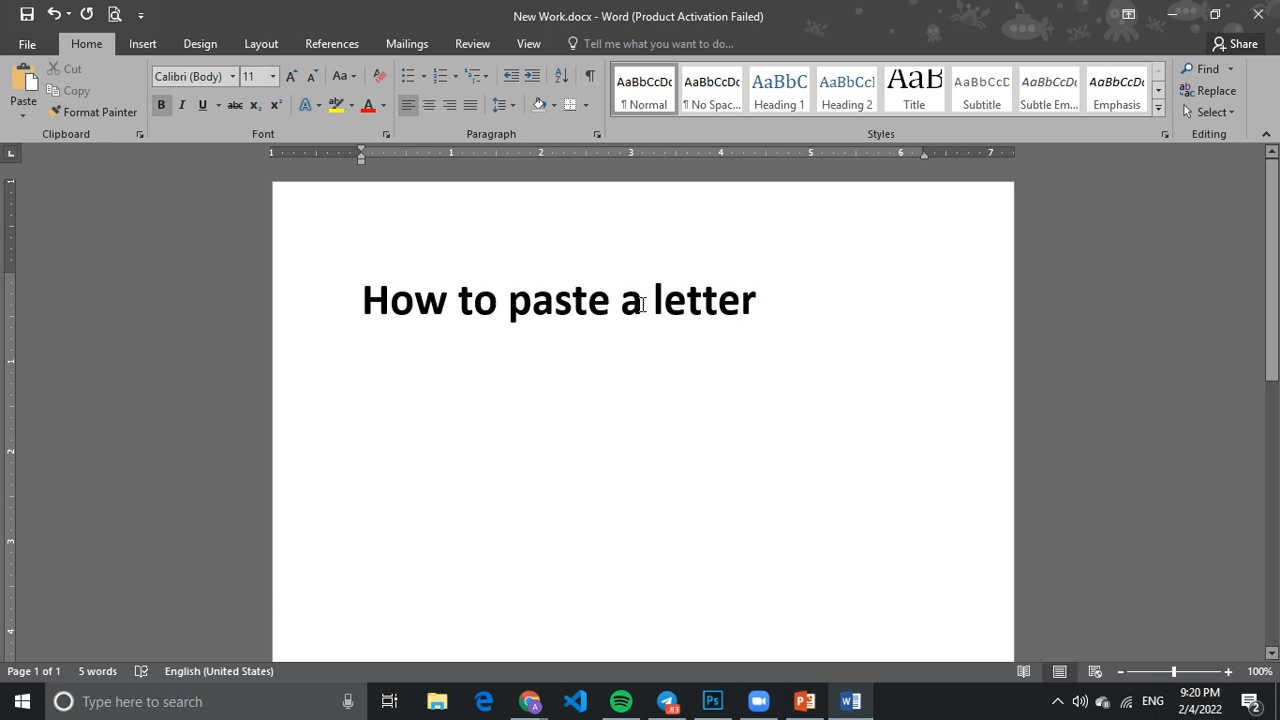
left_click_drag(641, 304, 621, 304)
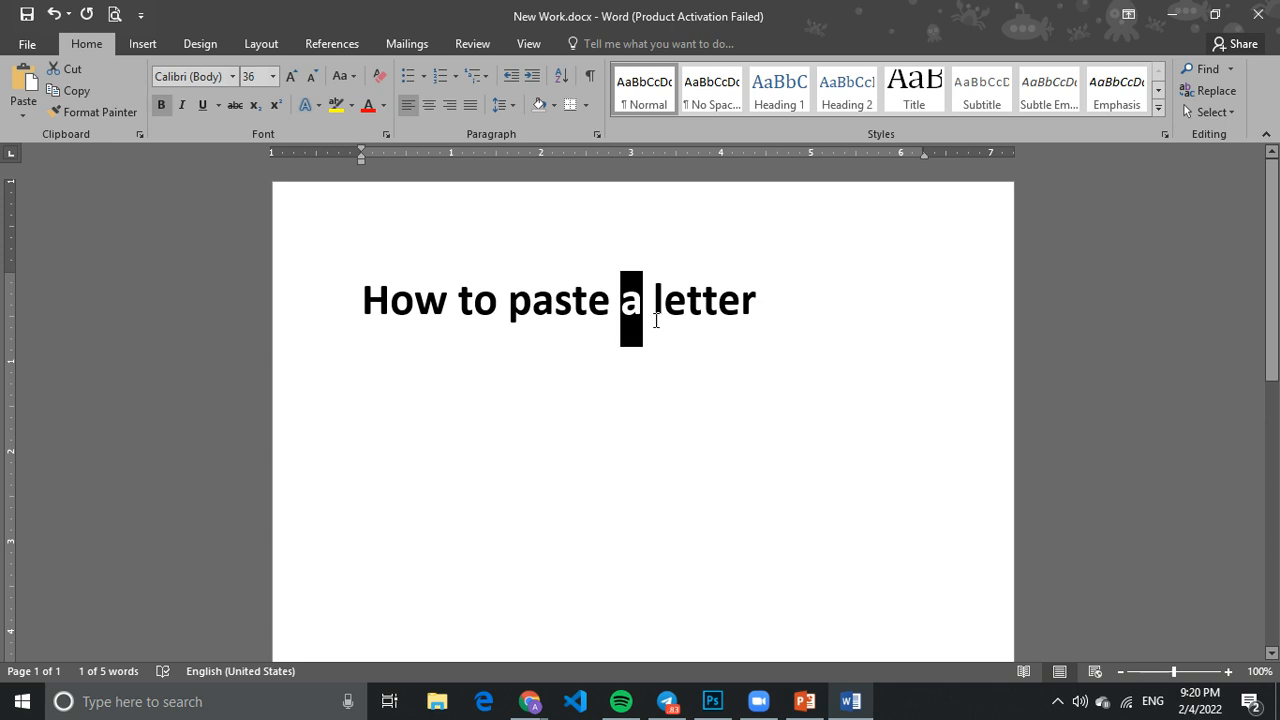
left_click(234, 107)
left_click(476, 418)
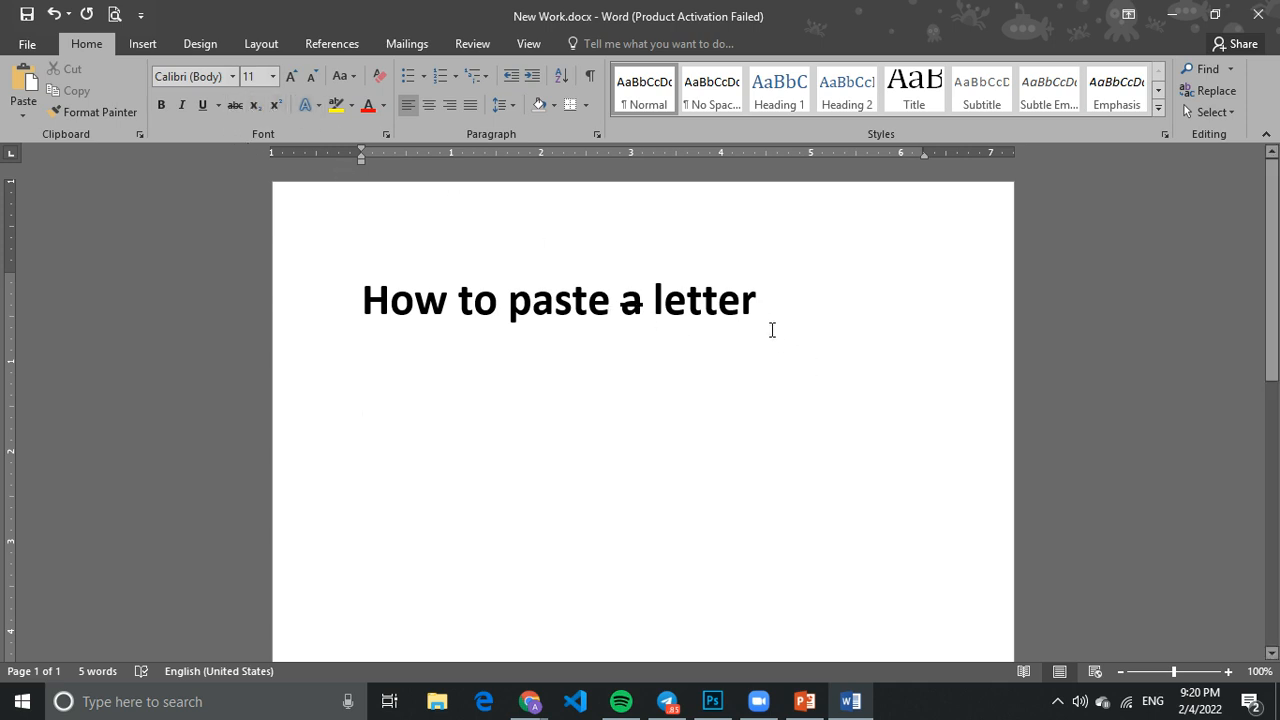
Add a new line below the heading containing 10 with a superscript 2
left_click(781, 295)
left_click(788, 377)
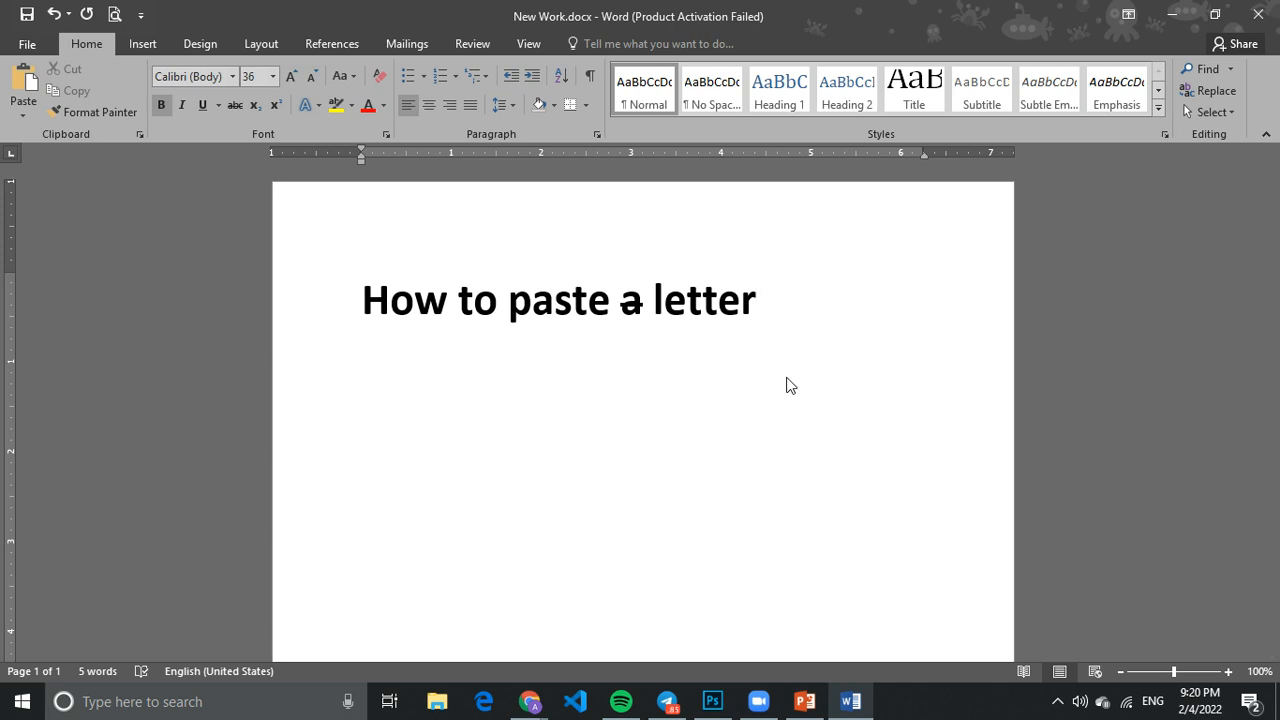
type("10")
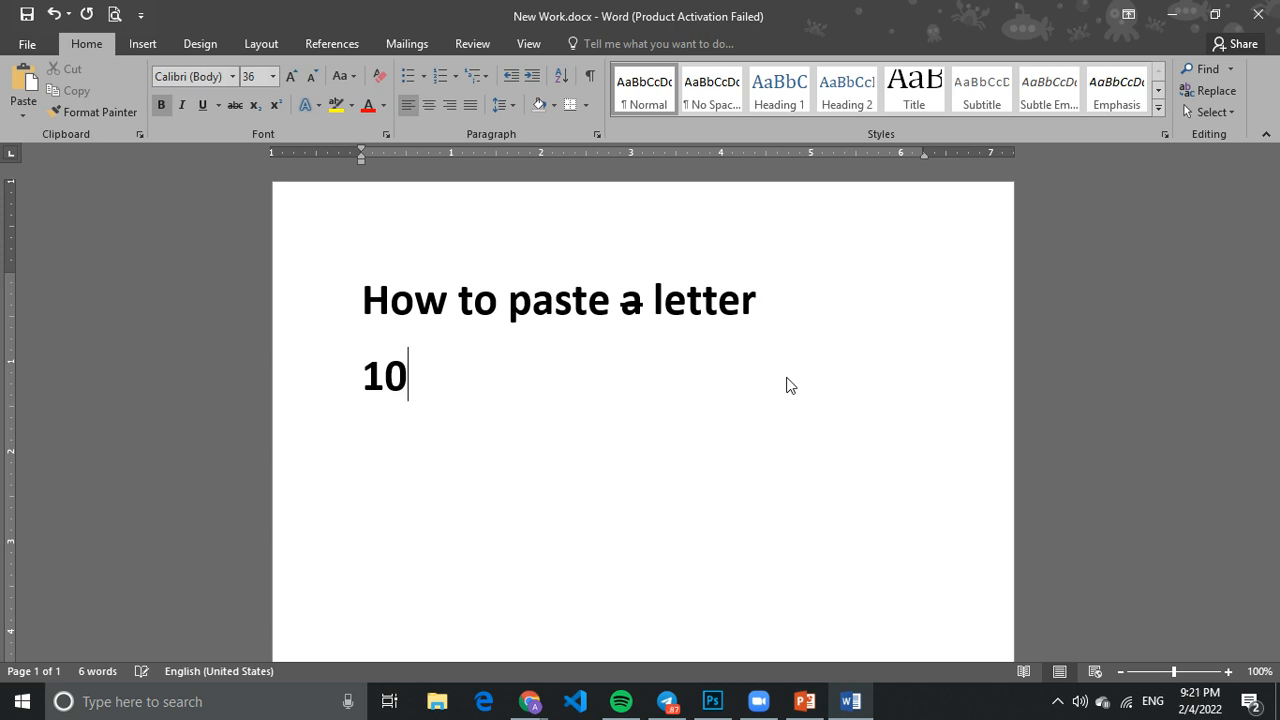
left_click(274, 107)
type("2")
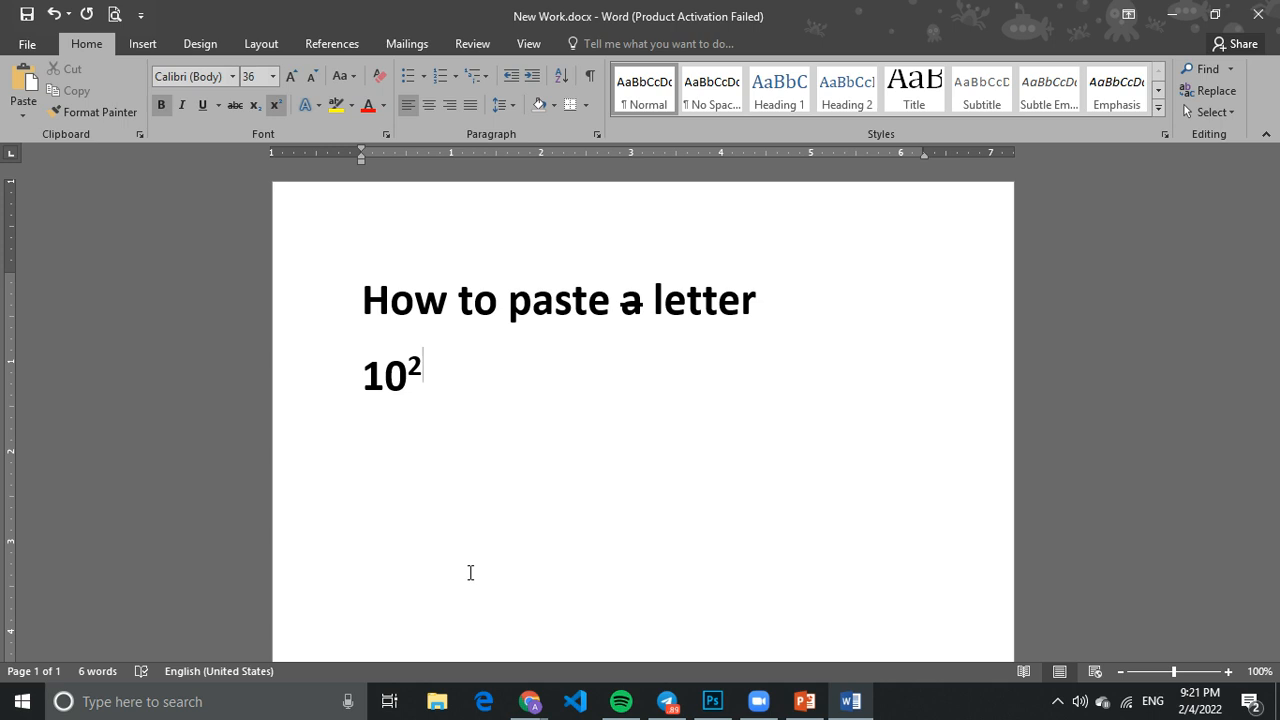
Extend the superscript with "23356sdhghgdfku" and continue at the normal baseline with "agfddtfdjy"
type("23356sdhghgdfku")
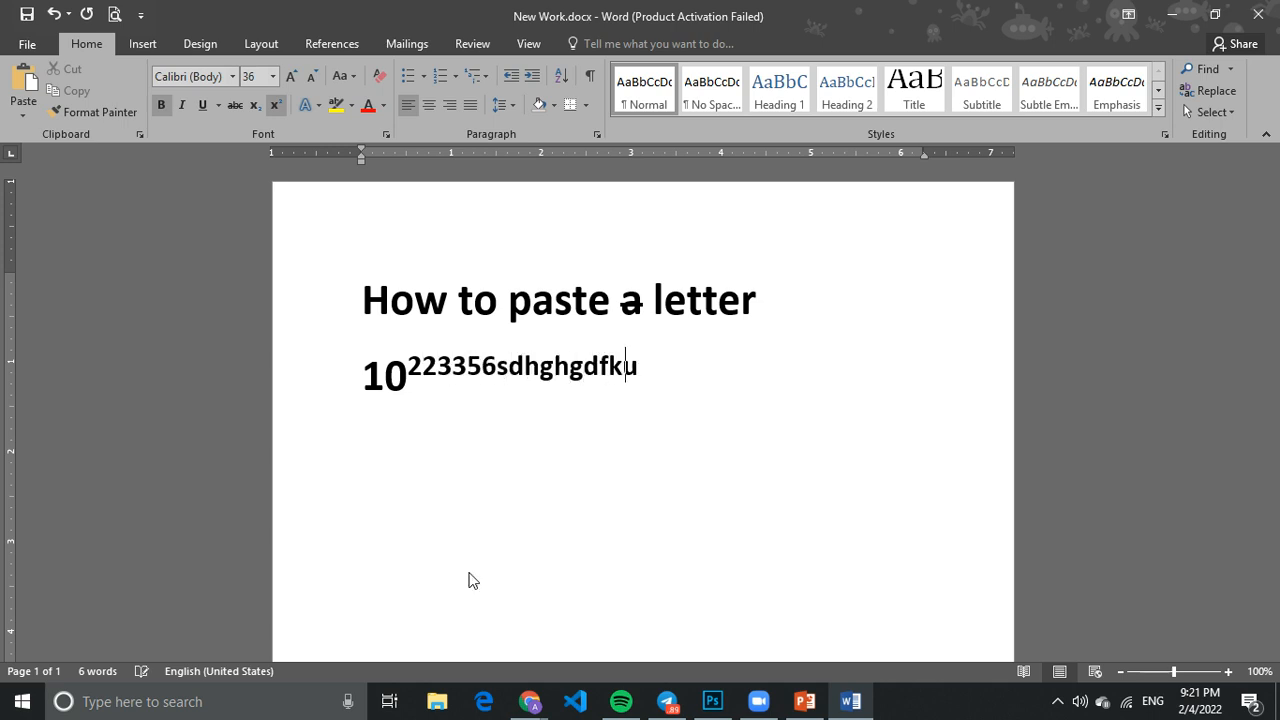
left_click(274, 107)
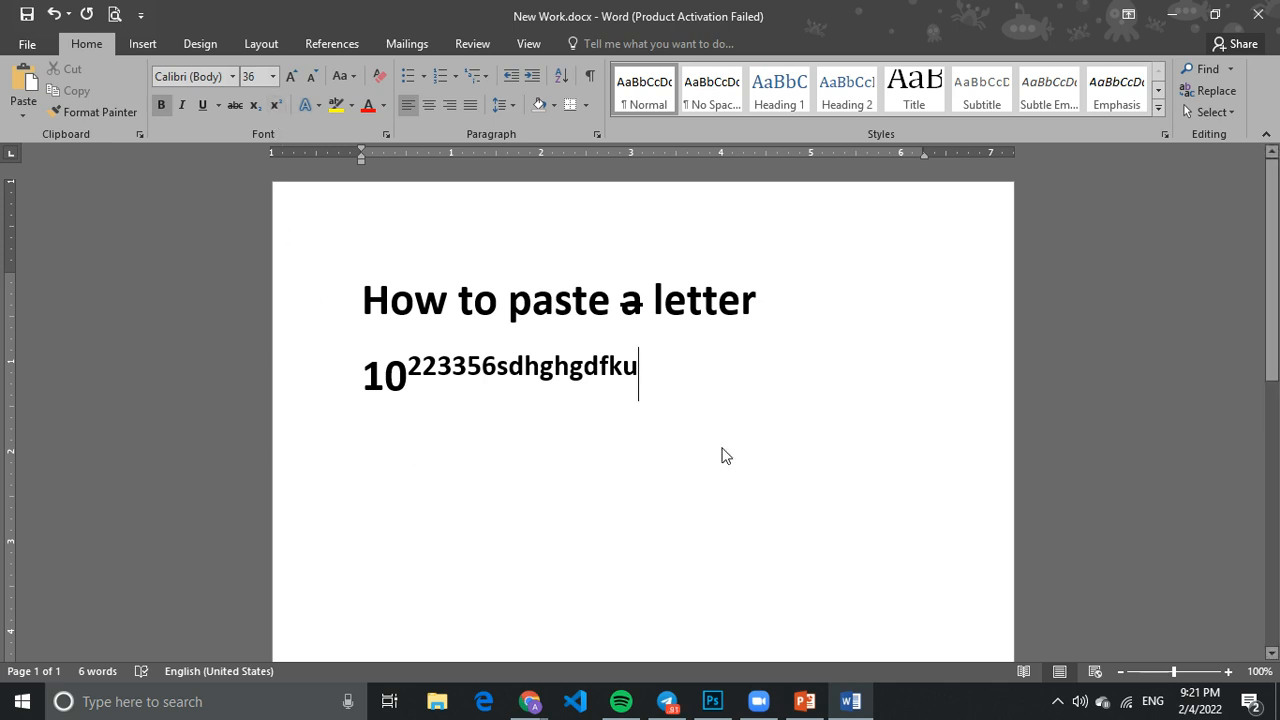
type("agfddtfdjy")
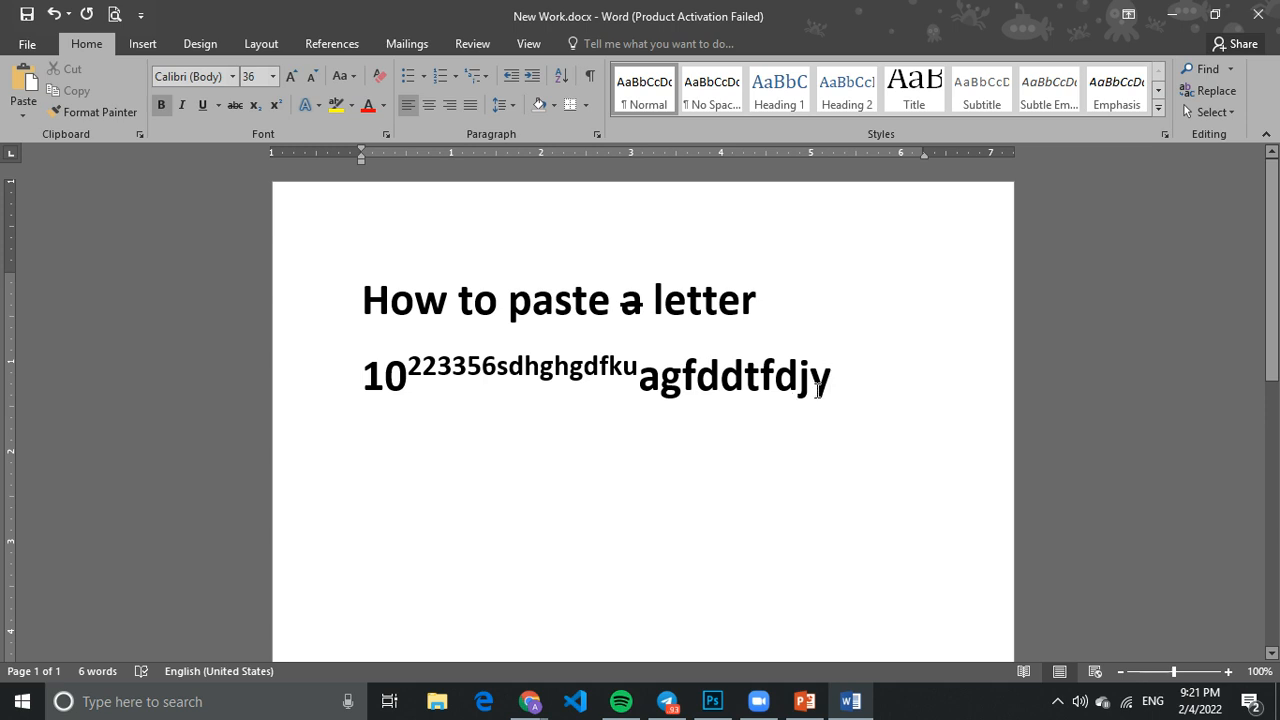
Append the subscript text "23456hgfhl" to the second line and select that entire paragraph
left_click(252, 108)
type("2")
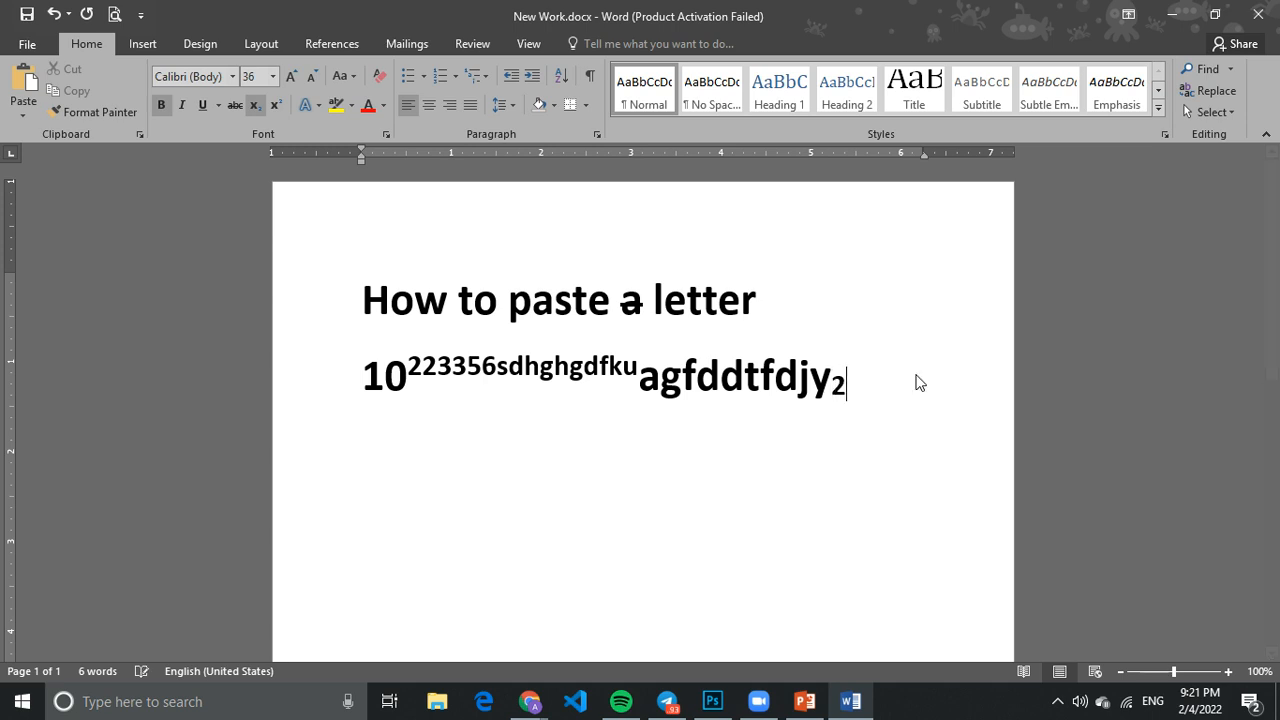
type("3456hgfhl")
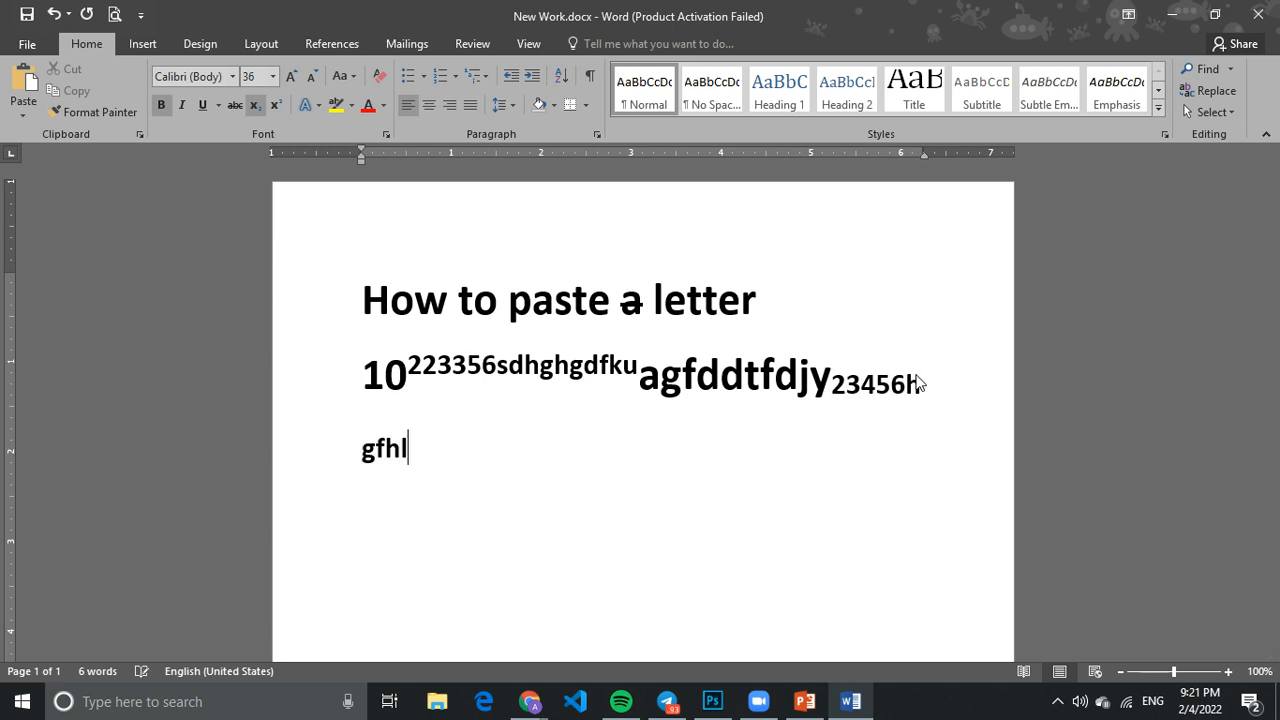
triple_click(474, 463)
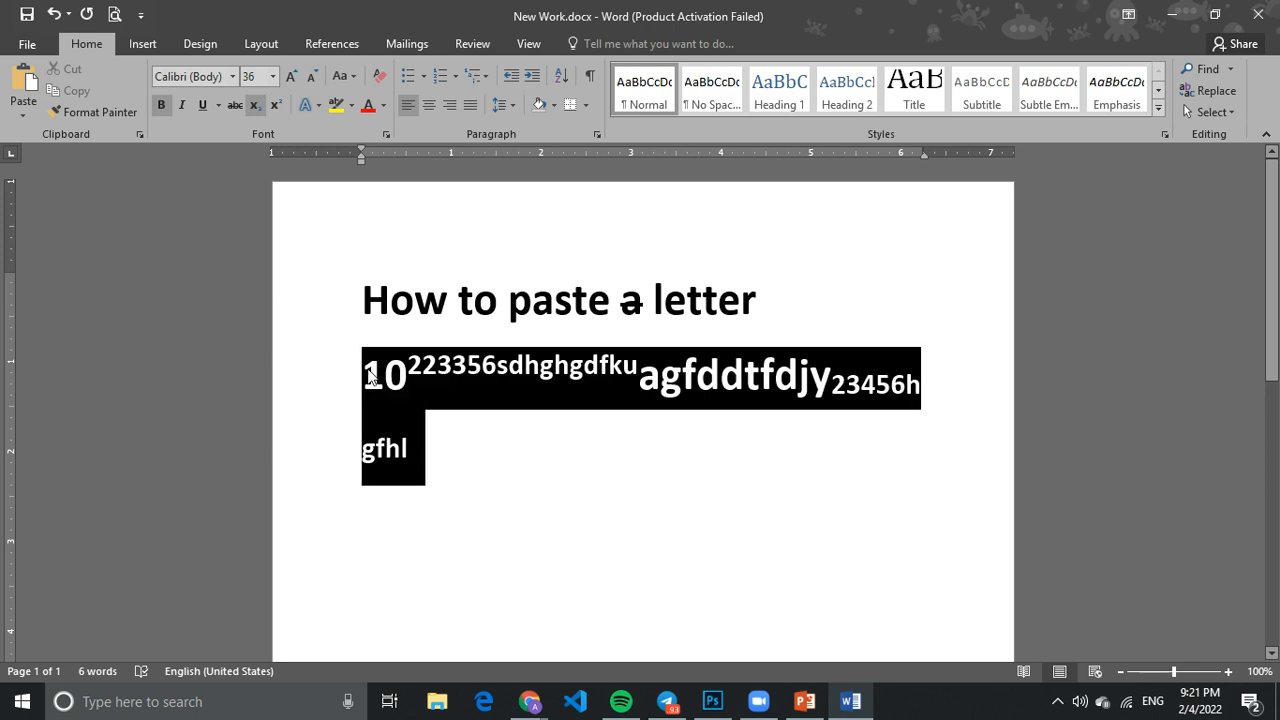
Replace the second line with 10 followed by a superscript 2 and another 10 followed by a subscript 2
key("BackSpace")
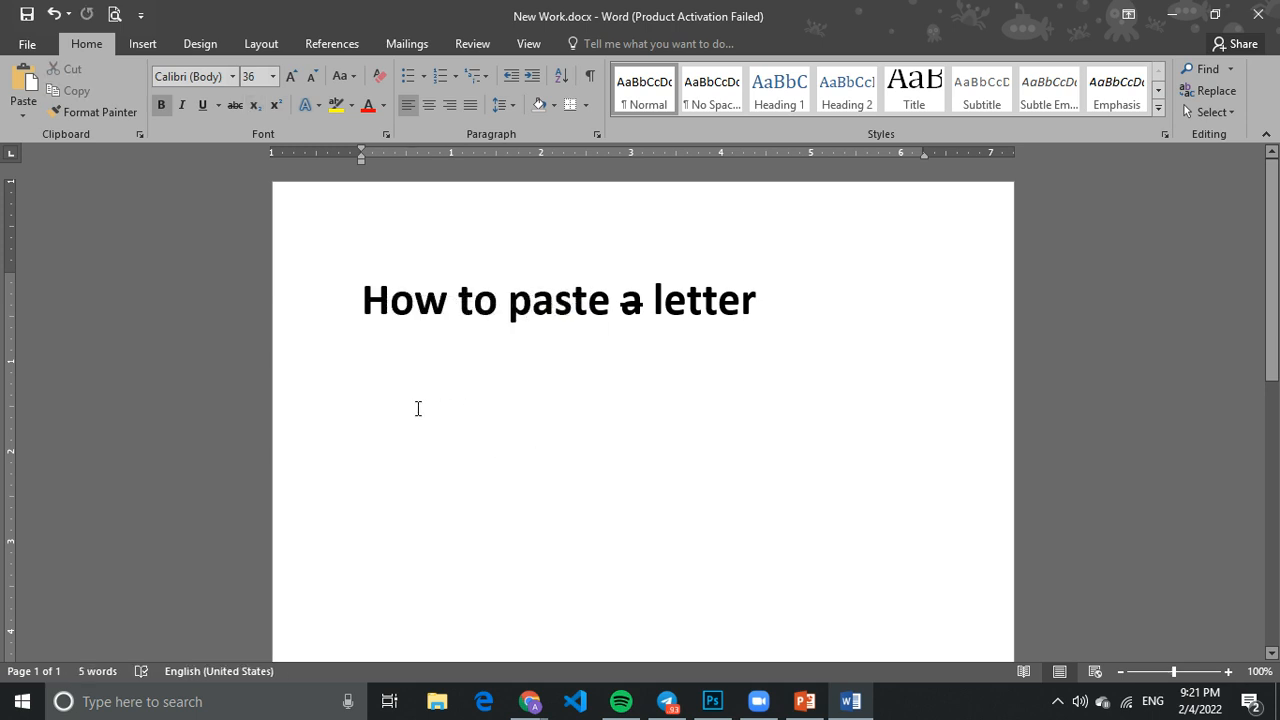
type("10")
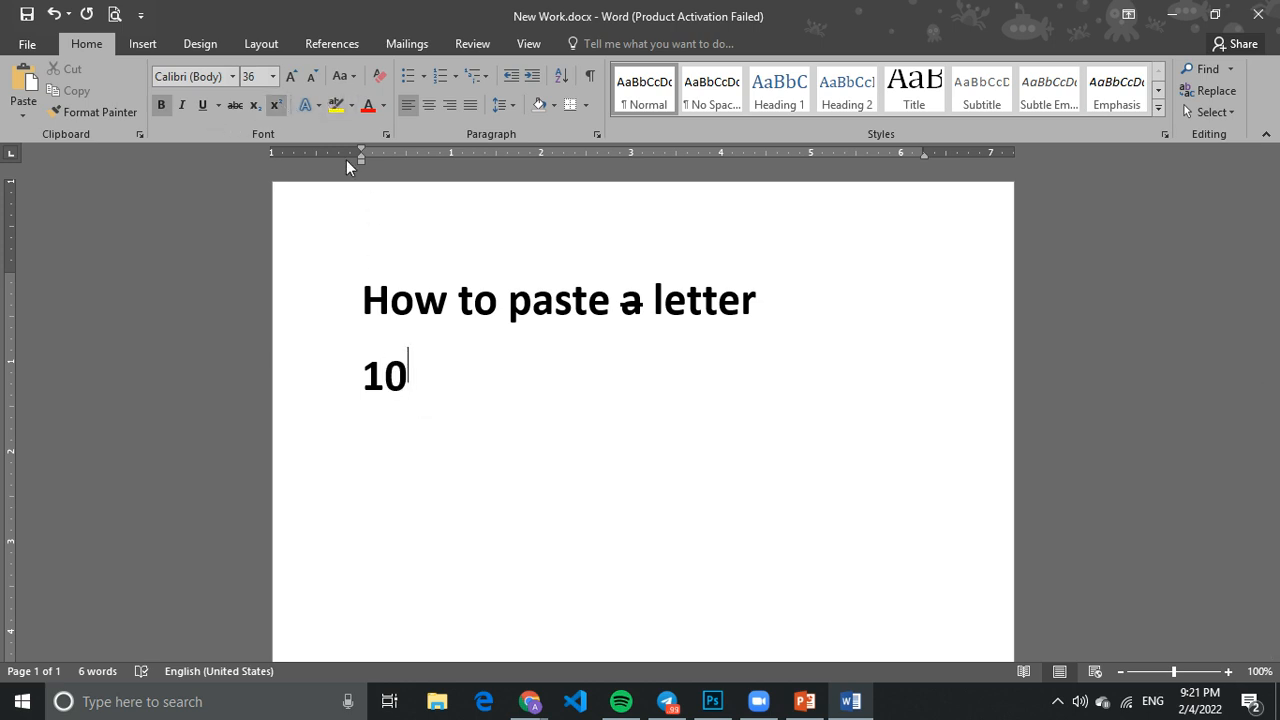
type("2 ")
type("10")
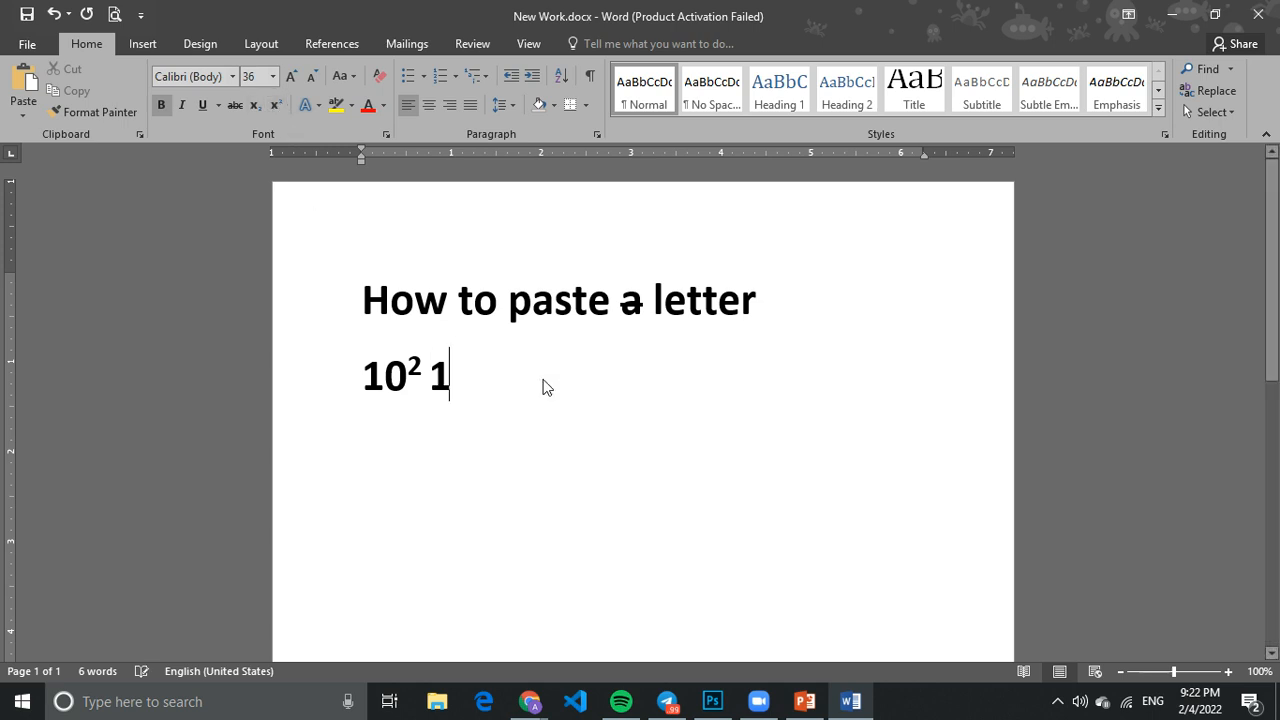
left_click(262, 103)
type("2")
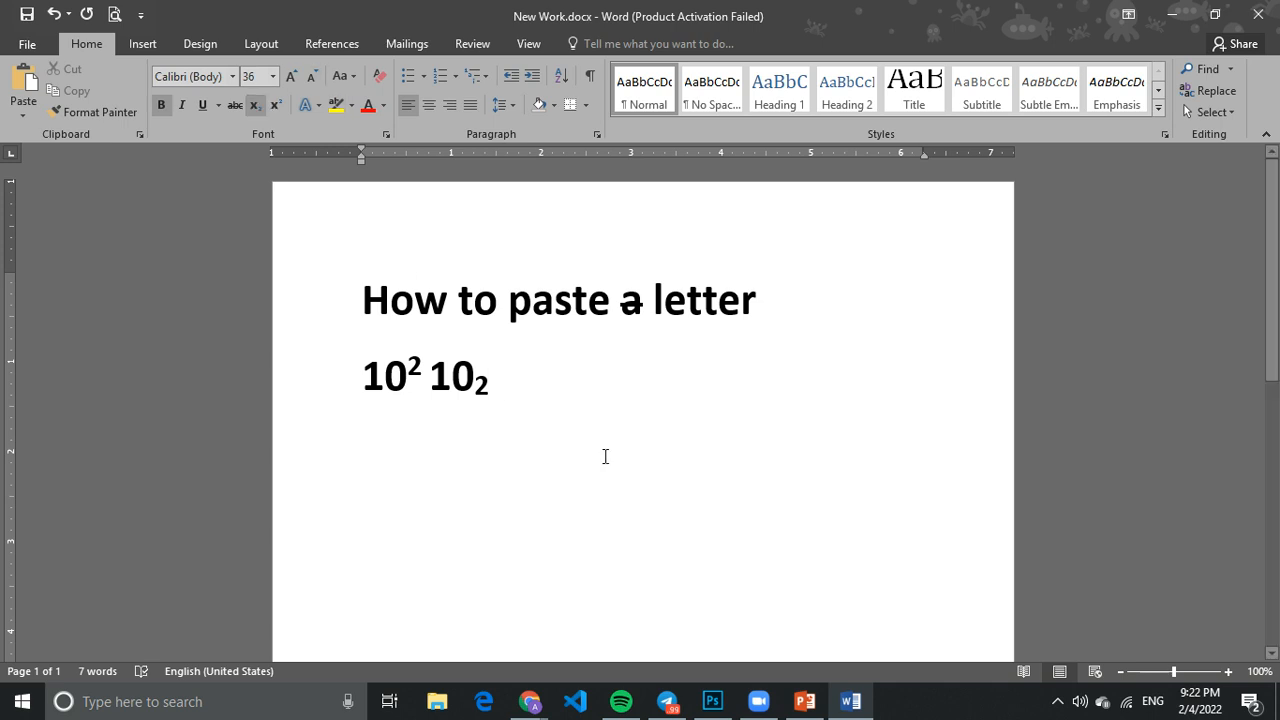
Append a normal-baseline 10 with the superscript 23 to the end of the second line
left_click(514, 429)
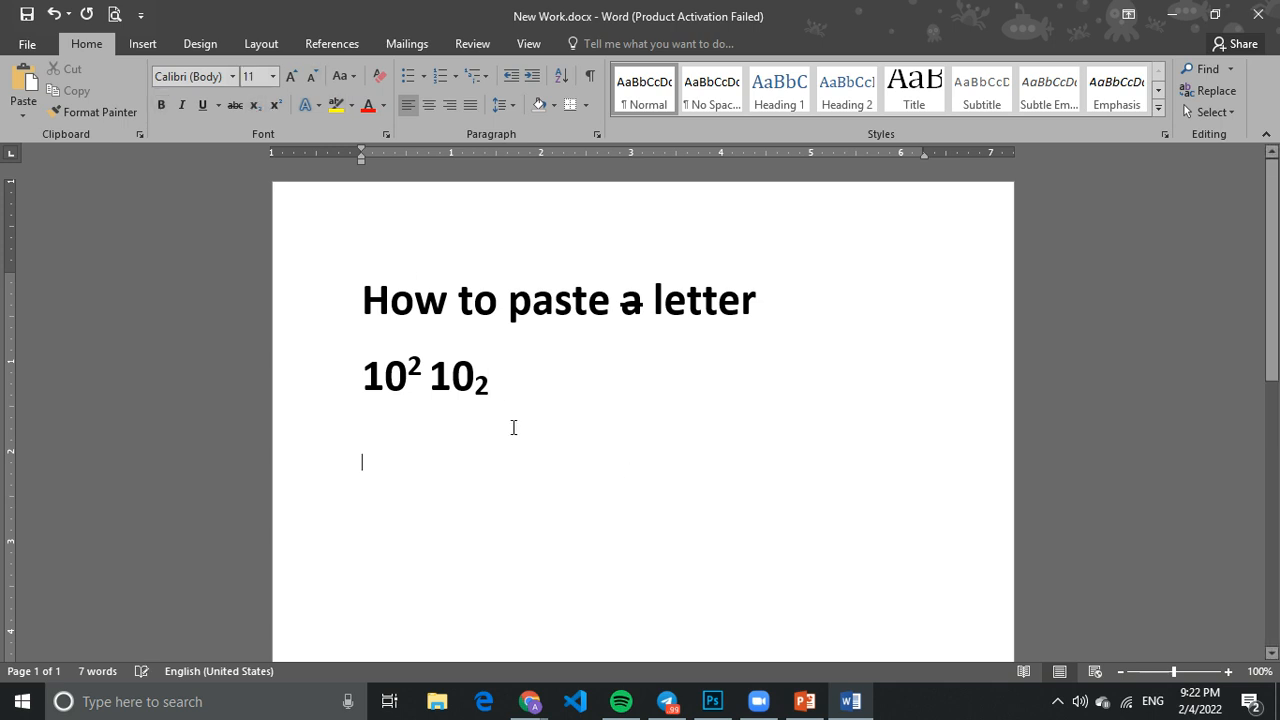
left_click(529, 366)
left_click(261, 106)
type("10")
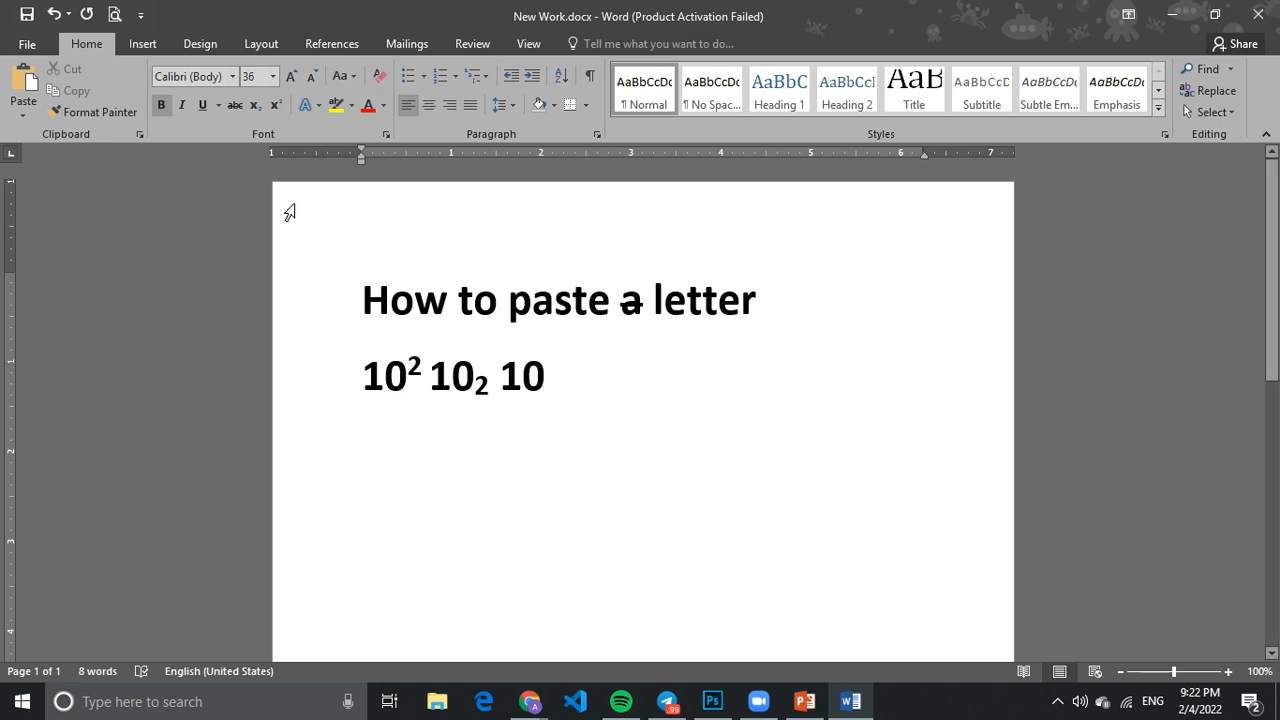
left_click(277, 107)
type("23")
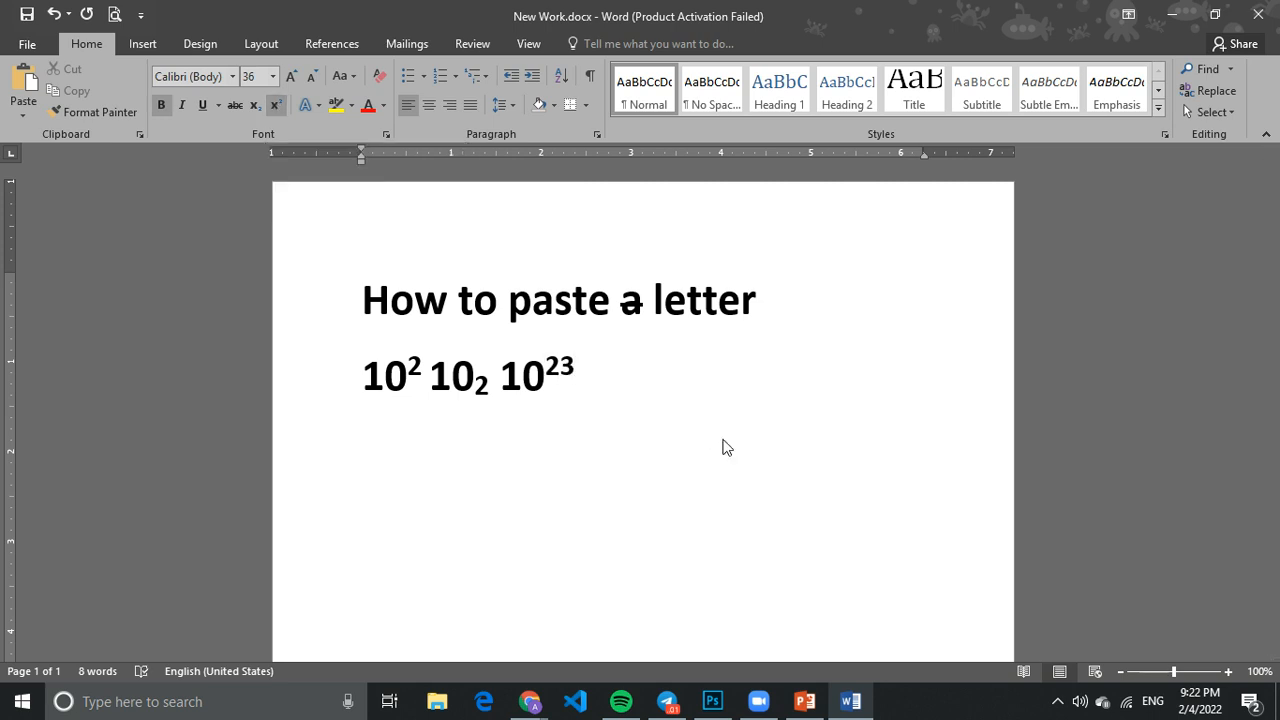
Apply superscript to the entire second line and delete that line's text
left_click_drag(605, 370, 408, 370)
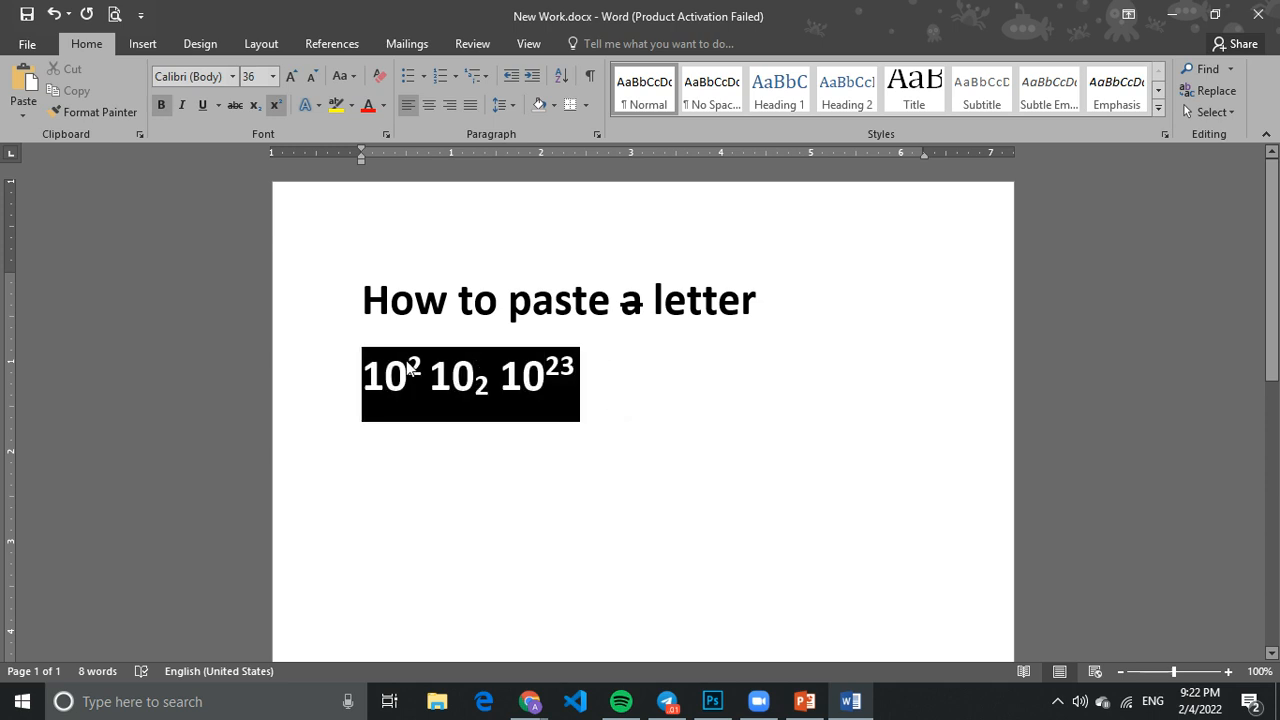
left_click(277, 107)
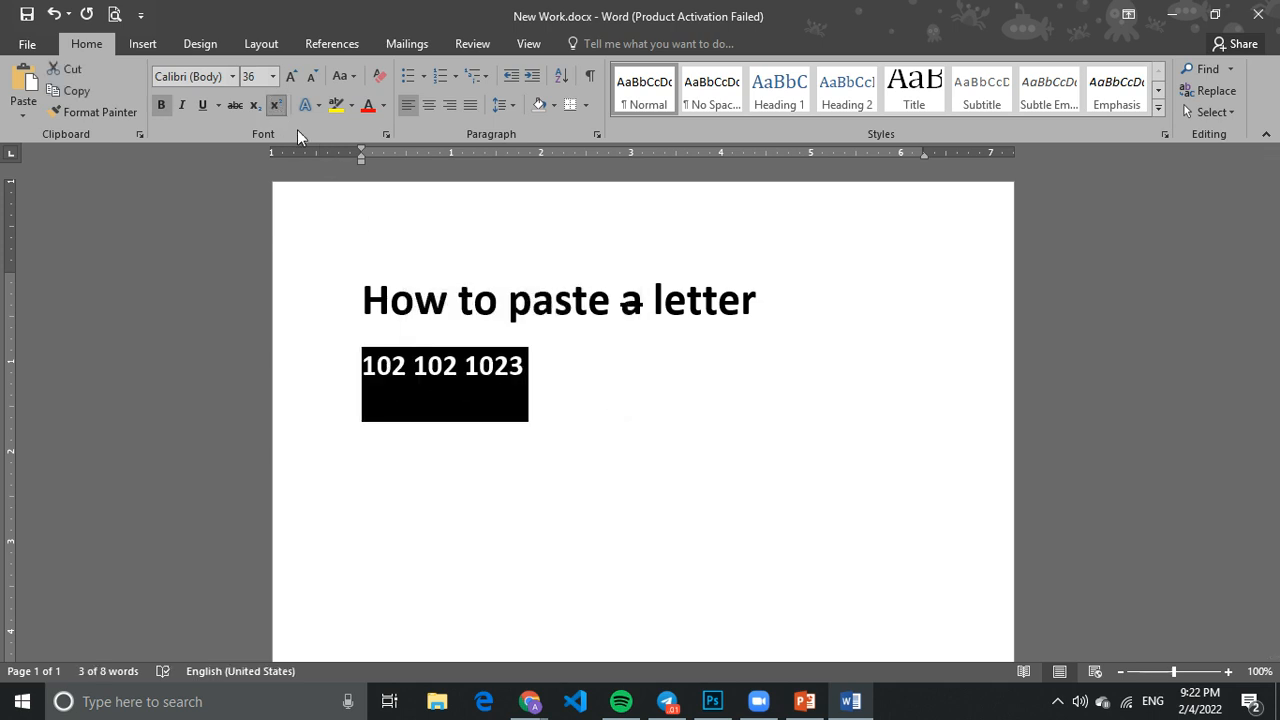
key("Delete")
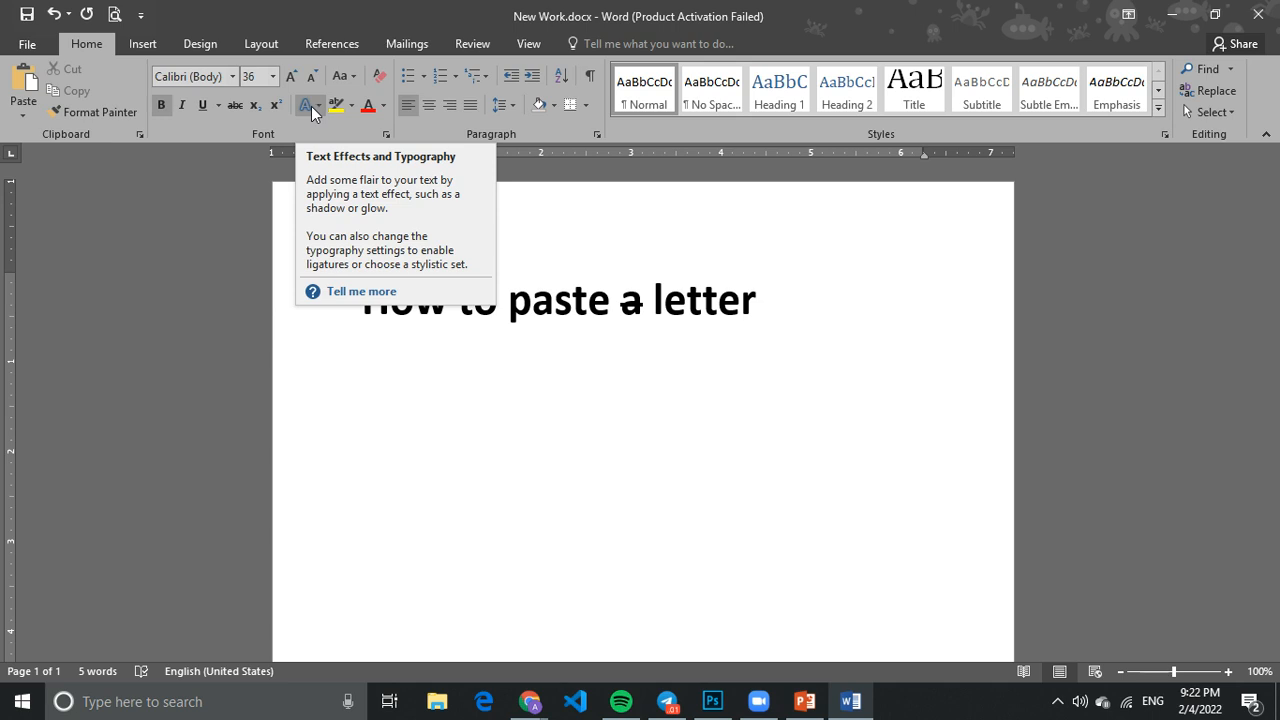
Apply the green preset text effect to the whole "How to paste a letter" heading
left_click_drag(757, 297, 380, 283)
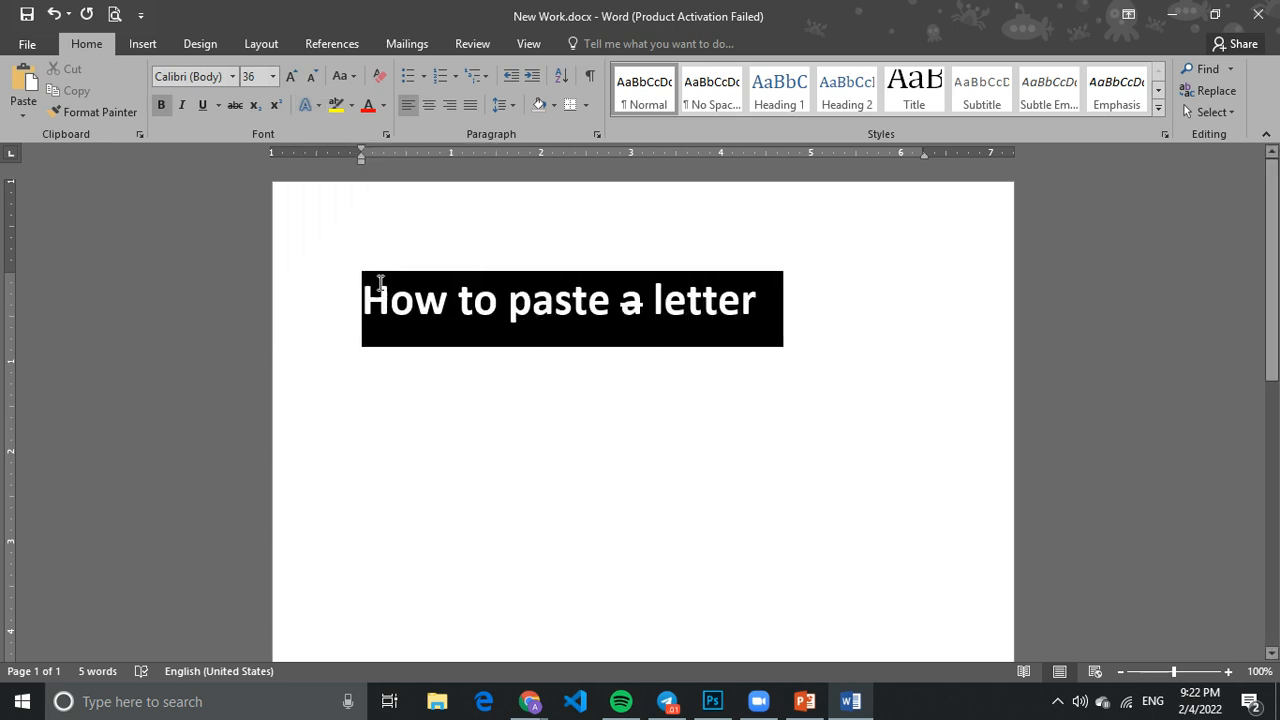
left_click(322, 104)
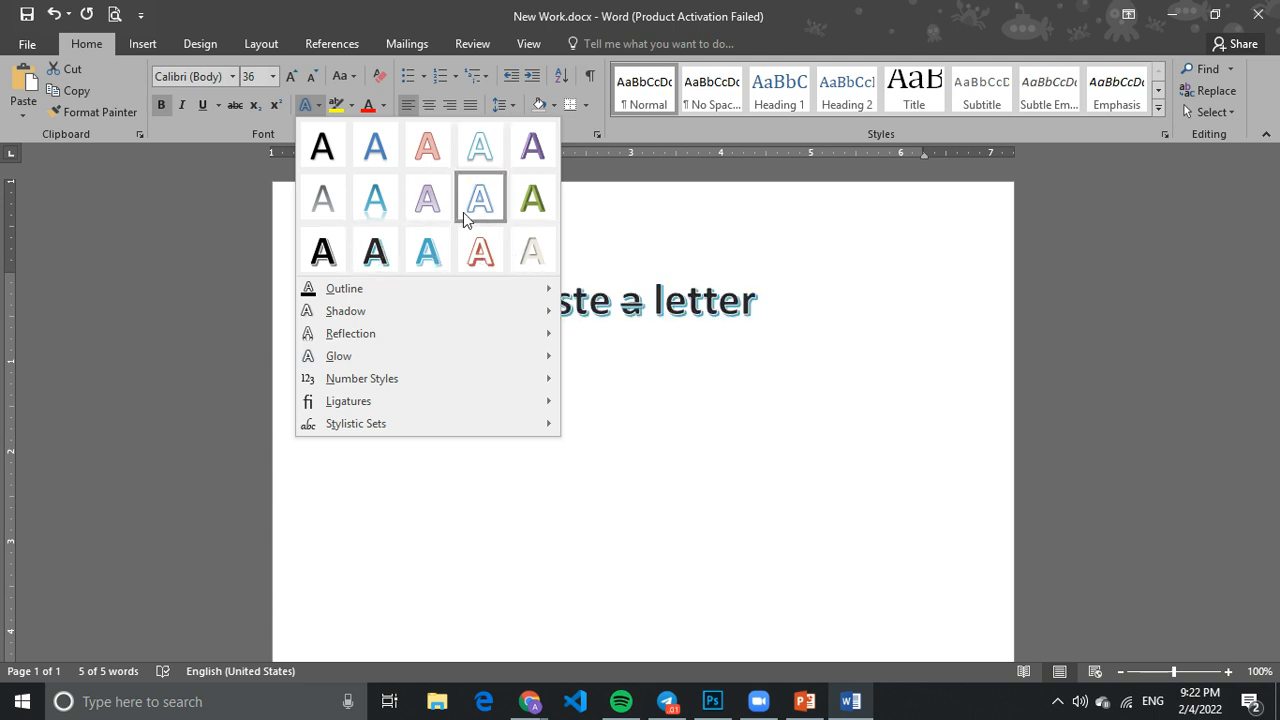
left_click(548, 200)
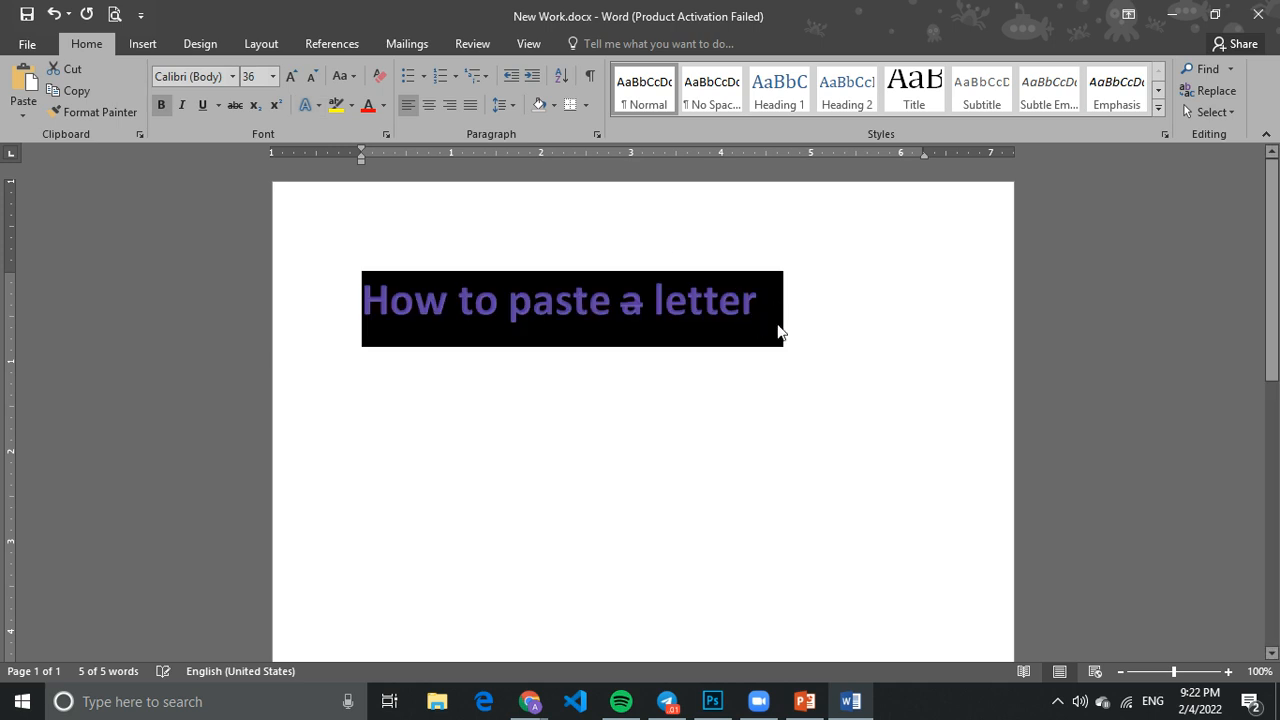
left_click(846, 320)
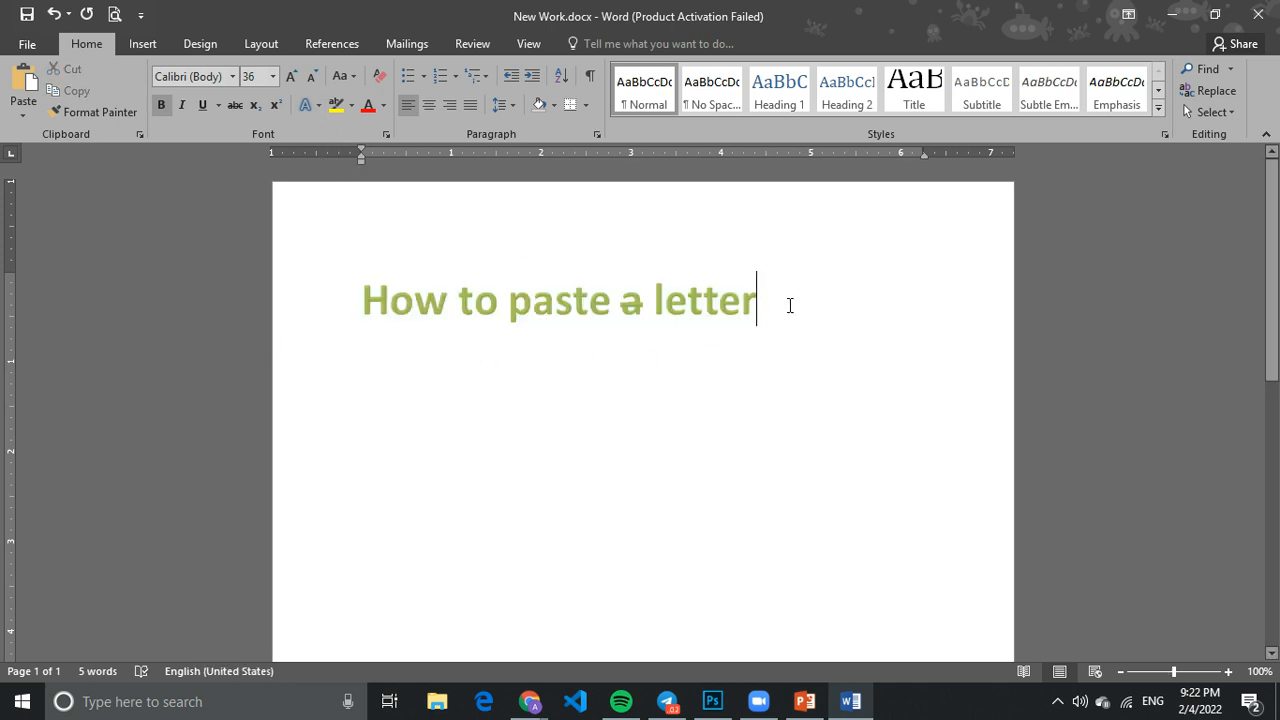
Browse the highlight colours for the selected heading and choose No Color
left_click_drag(789, 303, 420, 286)
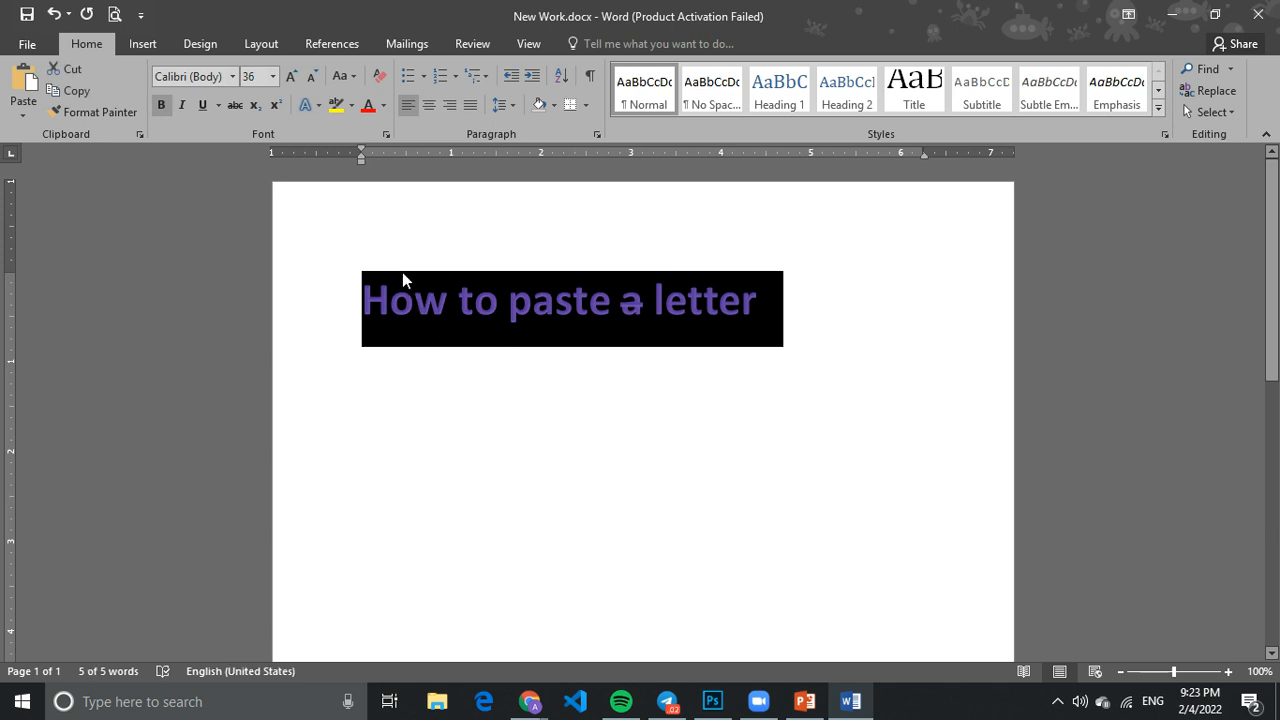
left_click(352, 105)
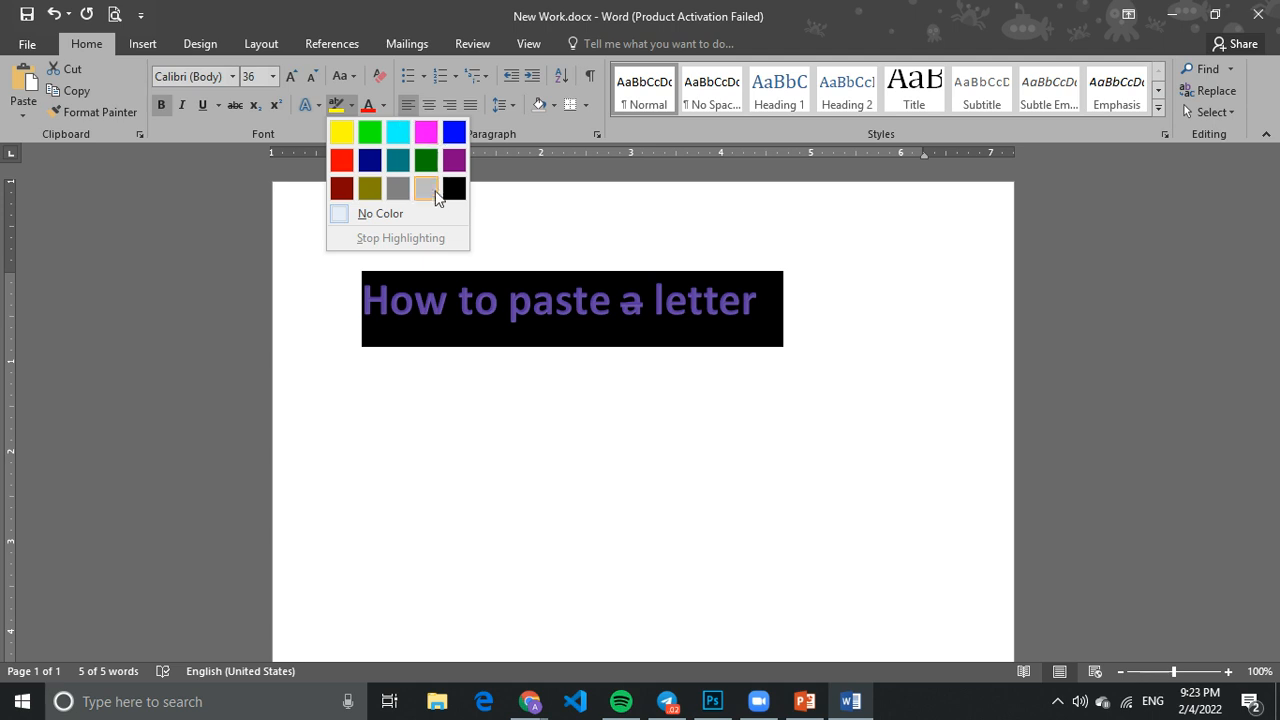
left_click(341, 213)
Change the heading's font colour to the standard purple
left_click_drag(768, 308, 366, 287)
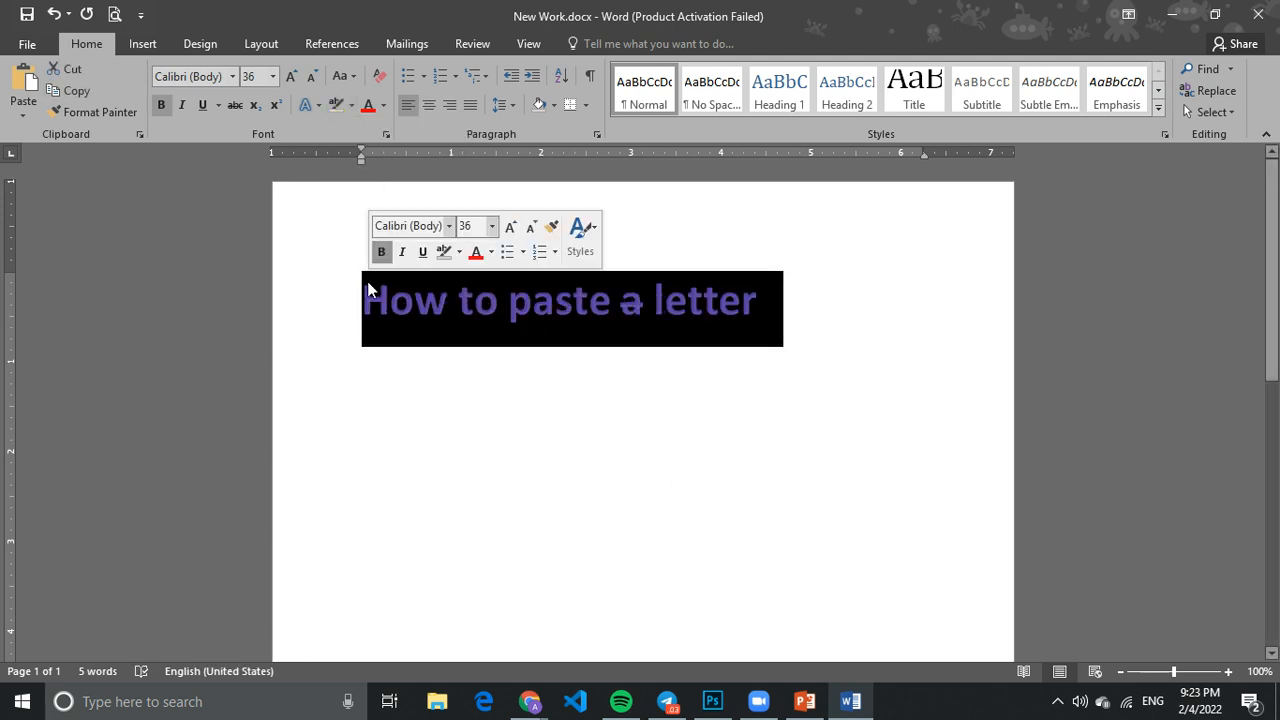
left_click(382, 106)
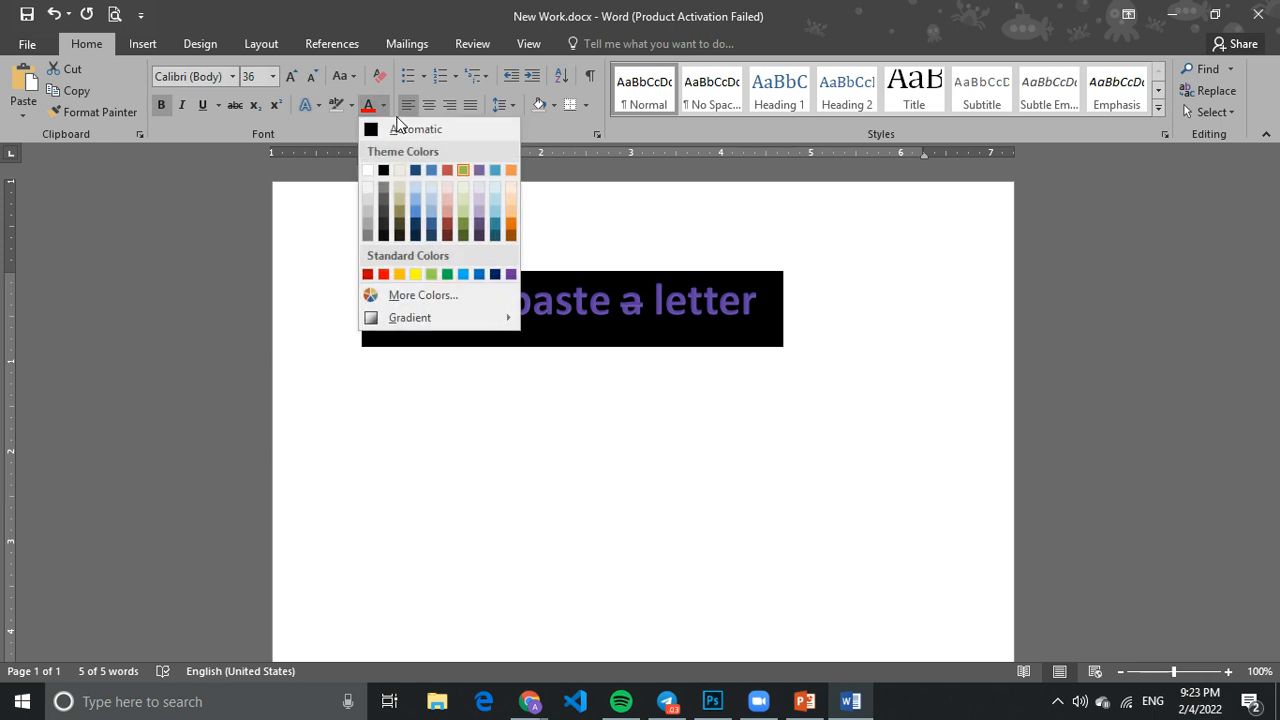
left_click(511, 275)
left_click(895, 451)
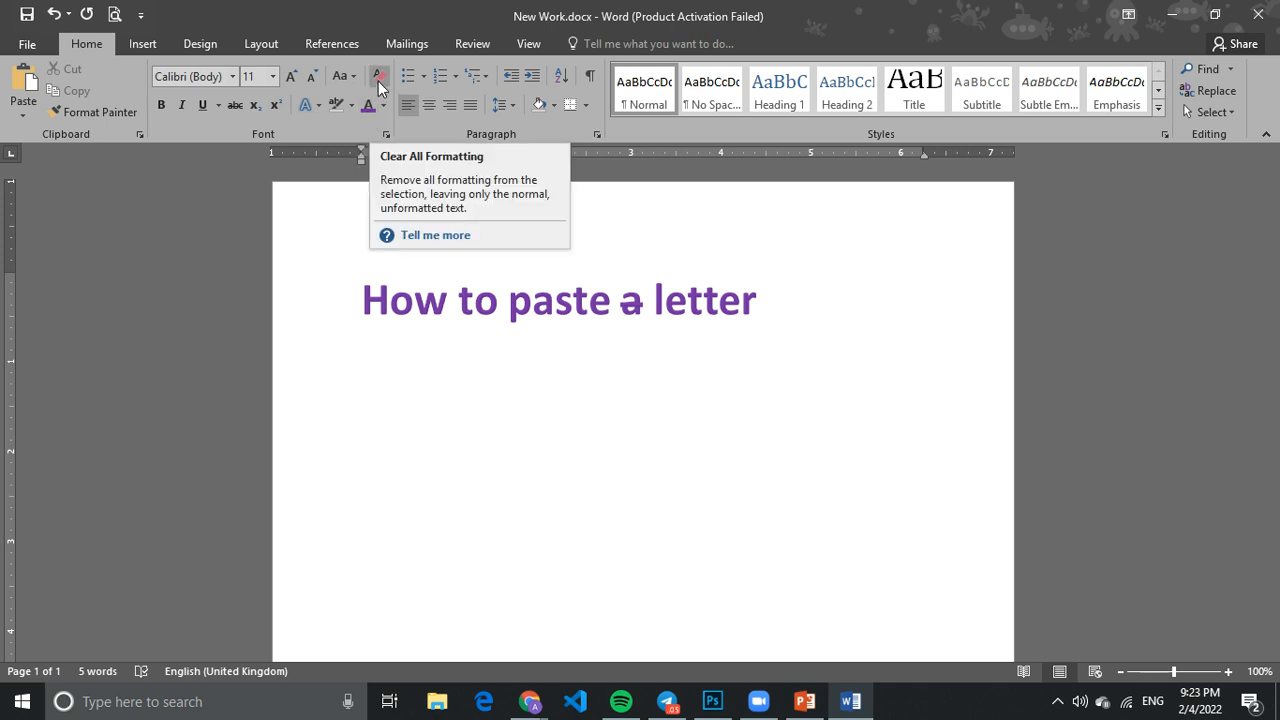
Enter the sample text "yfgyt" on an empty line below the heading and erase it along with the blank lines
type("yfgyt")
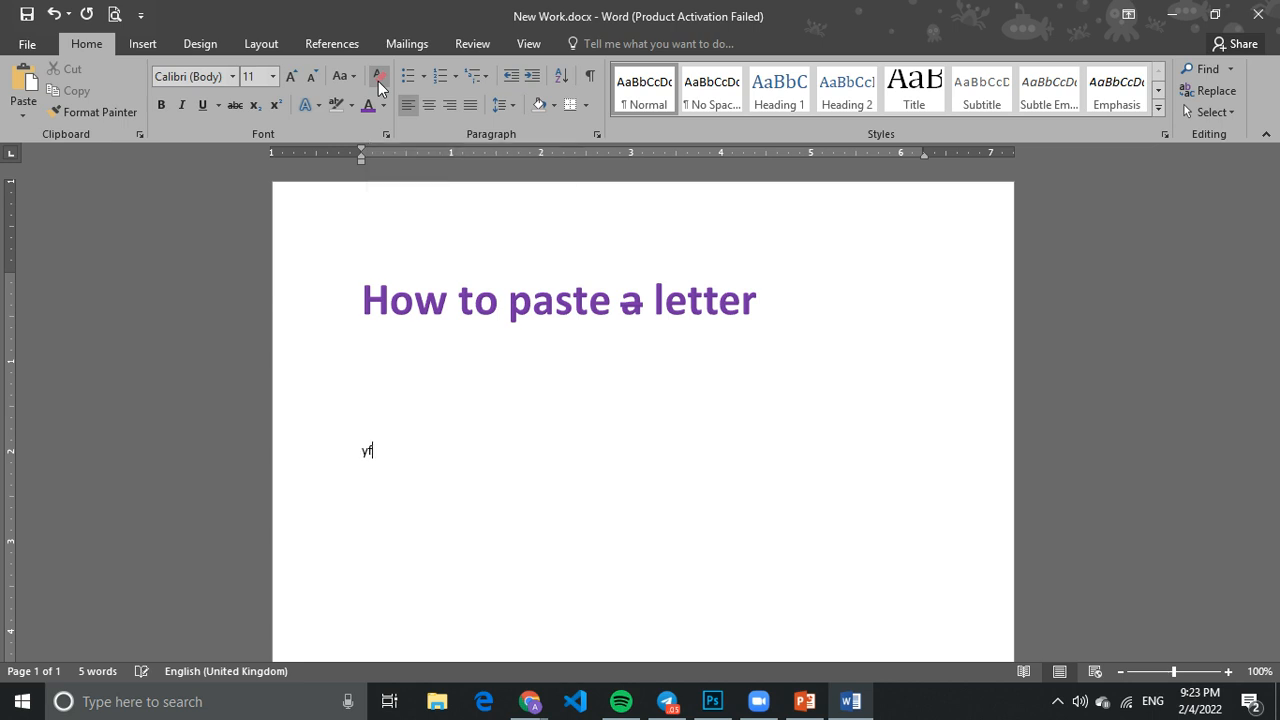
key("BackSpace")
key("BackSpace")
key("BackSpace")
key("BackSpace")
key("BackSpace")
key("BackSpace")
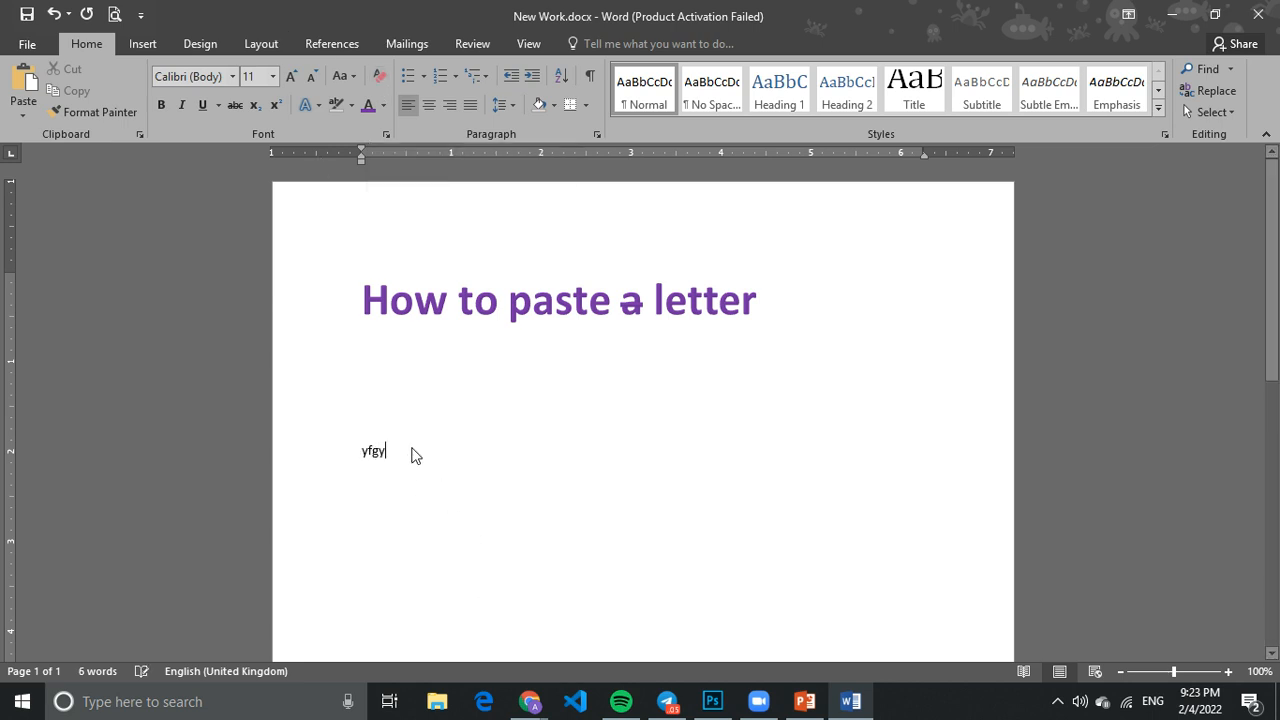
key("BackSpace")
key("BackSpace")
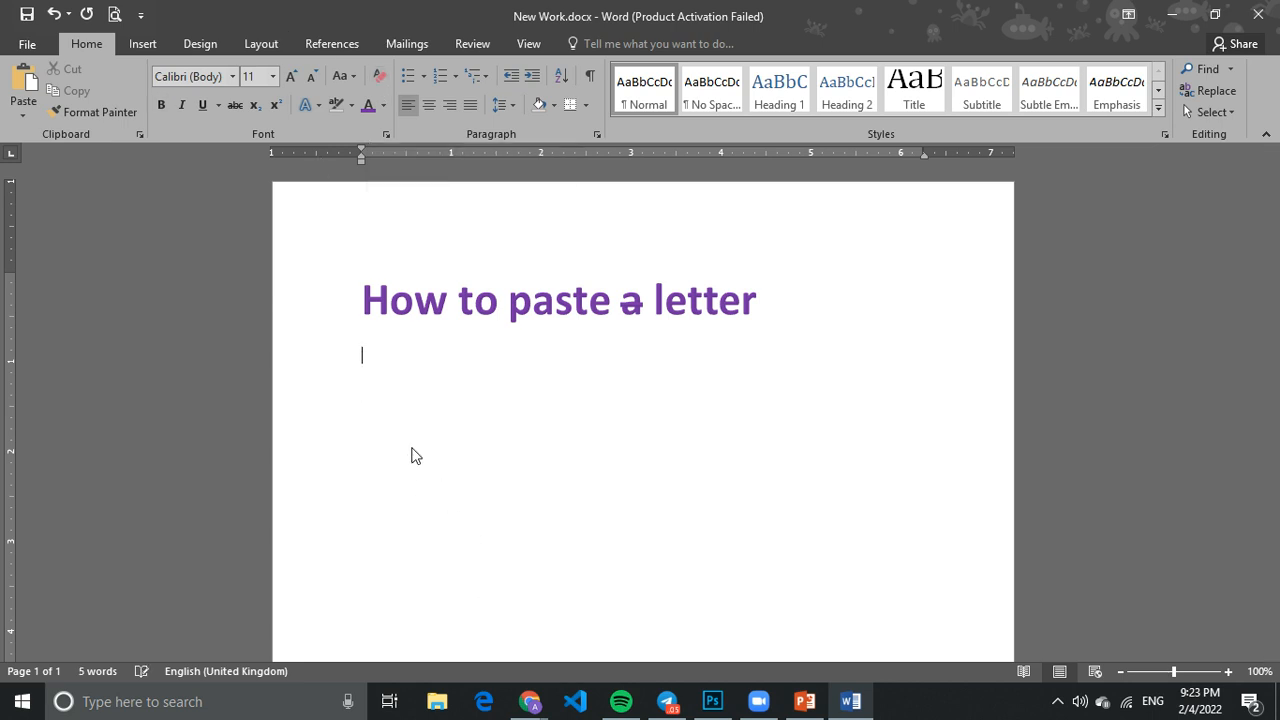
Append "uyh" to the heading and add the sample lines "Gfdjhlkjhgky", "Jhgfdhgg" and "tredt" in the same formatting
type("uyh")
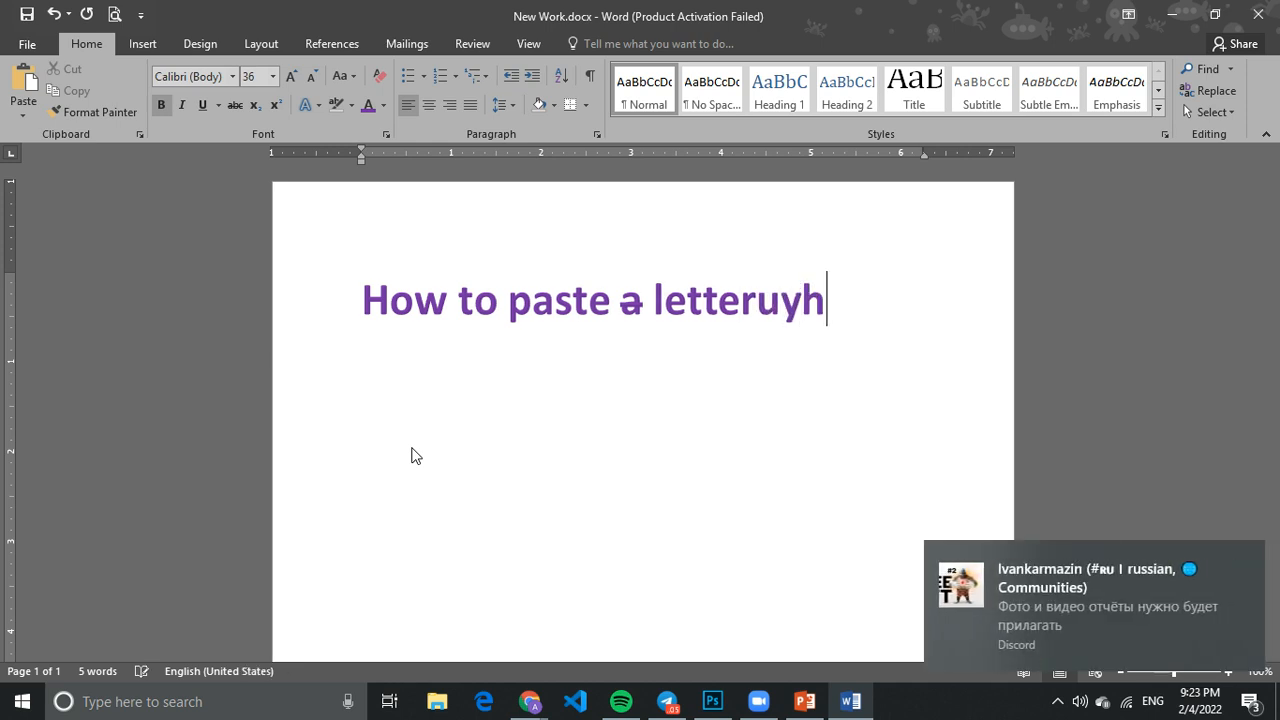
key("Return")
type("gfdjhlkjhgky")
key("Return")
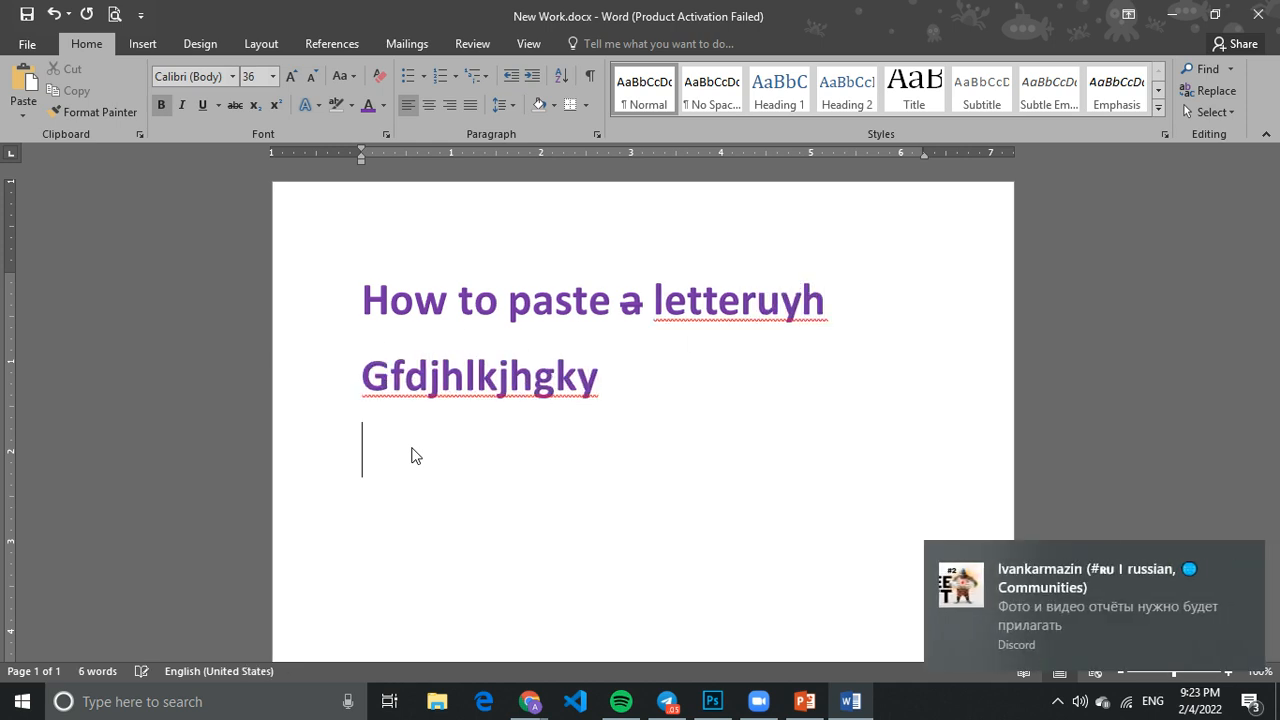
type("jhgfdhgg")
key("Return")
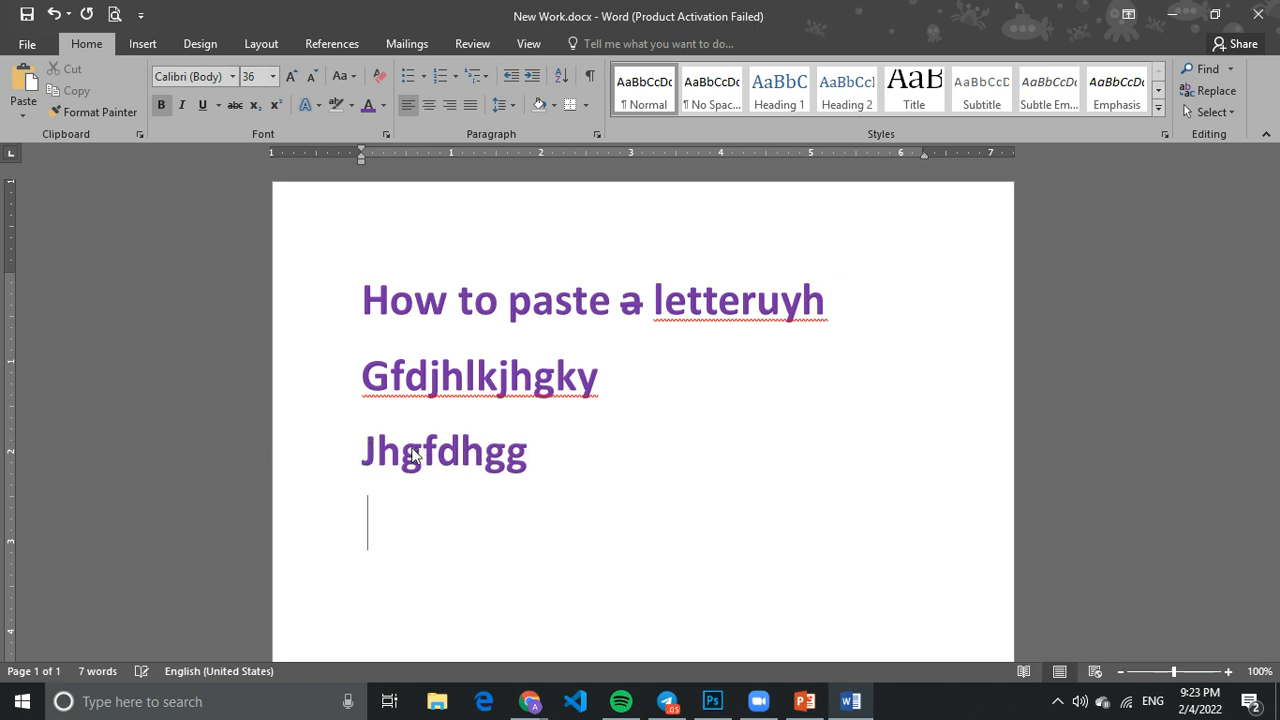
type("tredt")
Delete the sample lines and the extra letters after "letter" so only the heading remains
key("BackSpace")
key("BackSpace")
key("BackSpace")
key("BackSpace")
key("BackSpace")
key("BackSpace")
key("BackSpace")
key("BackSpace")
key("BackSpace")
key("BackSpace")
key("BackSpace")
key("BackSpace")
key("BackSpace")
key("BackSpace")
key("BackSpace")
key("BackSpace")
key("BackSpace")
key("BackSpace")
key("BackSpace")
key("BackSpace")
key("BackSpace")
key("BackSpace")
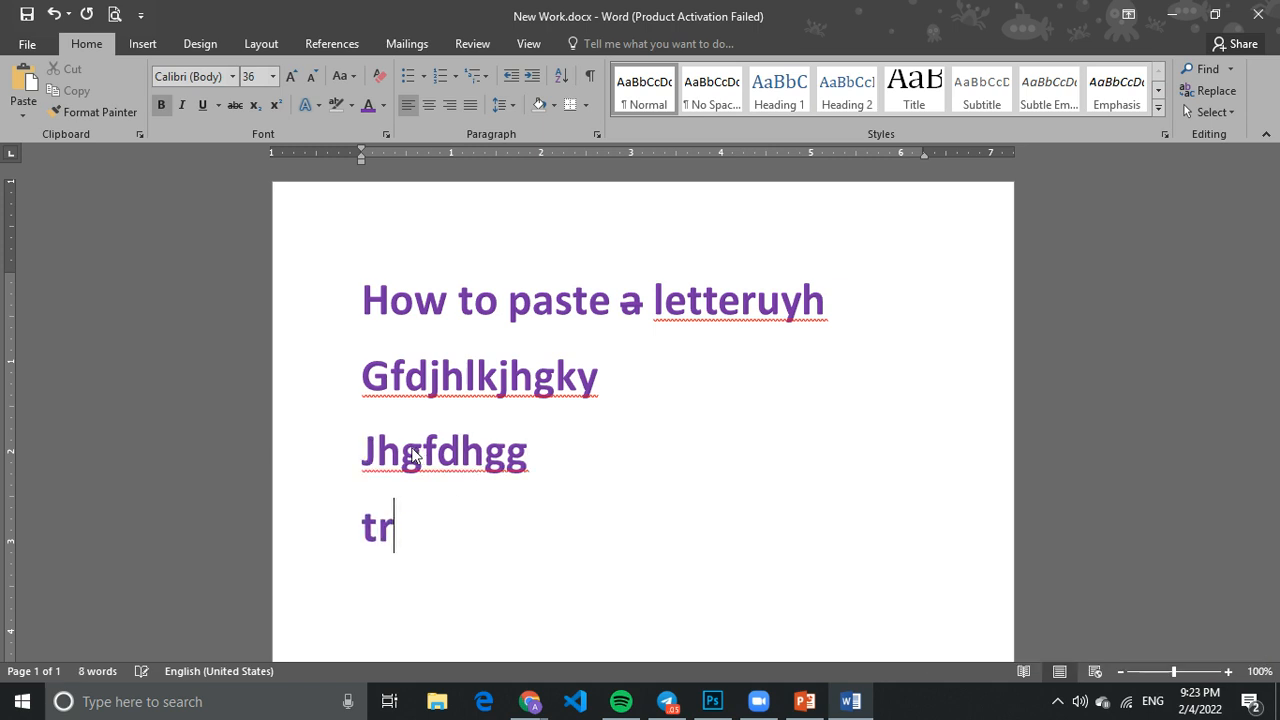
key("BackSpace")
key("BackSpace")
key("BackSpace")
key("BackSpace")
key("BackSpace")
key("BackSpace")
key("BackSpace")
key("BackSpace")
key("BackSpace")
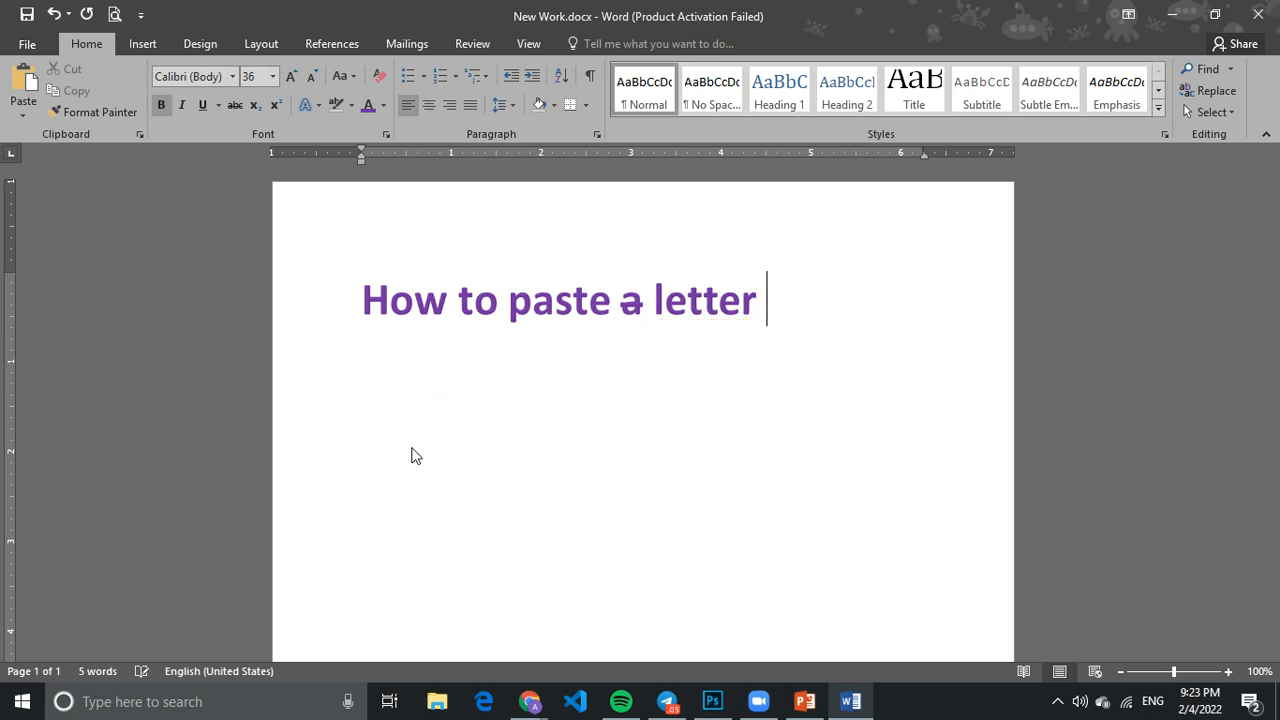
Start a new line below the heading, clear all its formatting and write "About to b big" there
key("Return")
key("BackSpace")
key("Return")
left_click(380, 79)
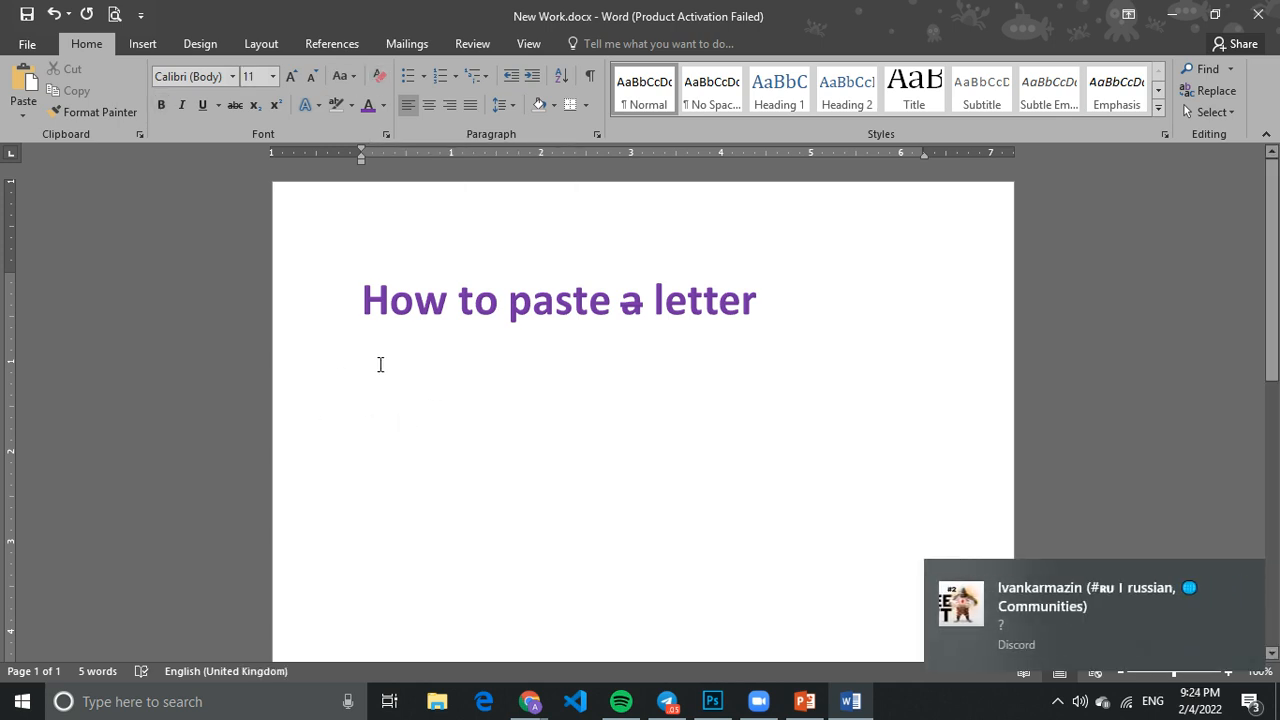
type("Abc")
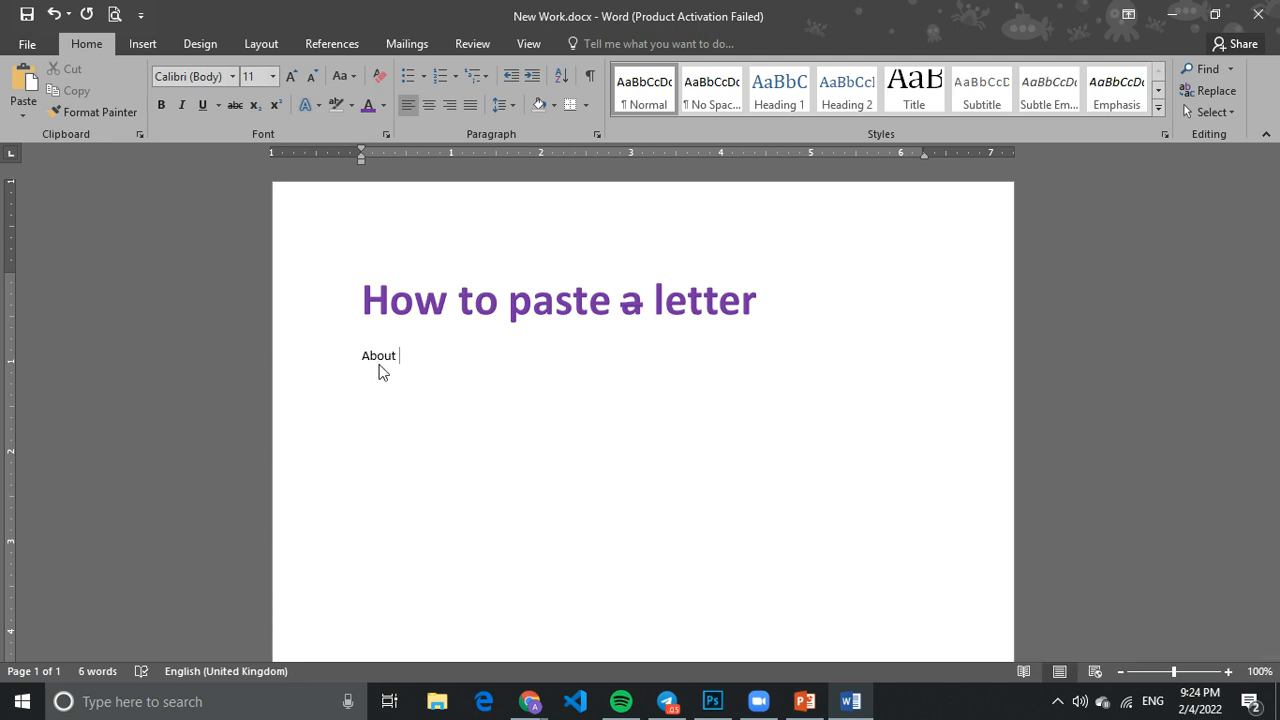
type("to b big")
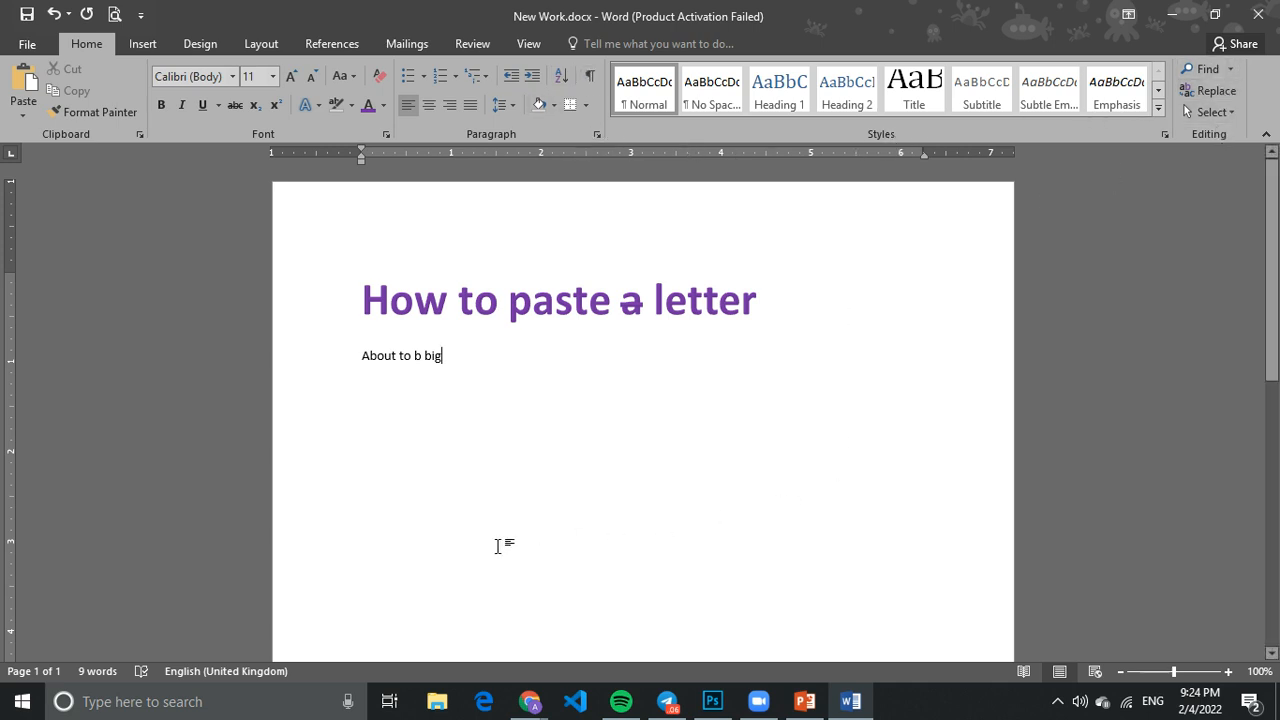
mouse_move(731, 707)
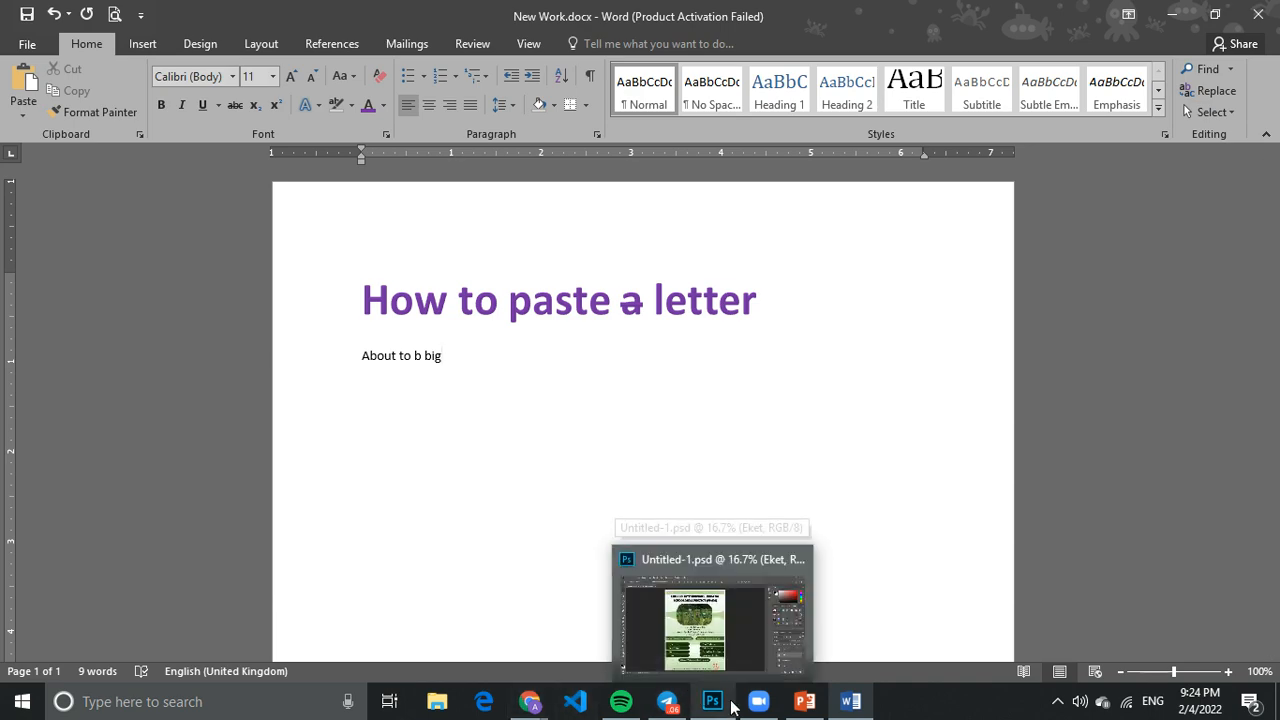
mouse_move(535, 701)
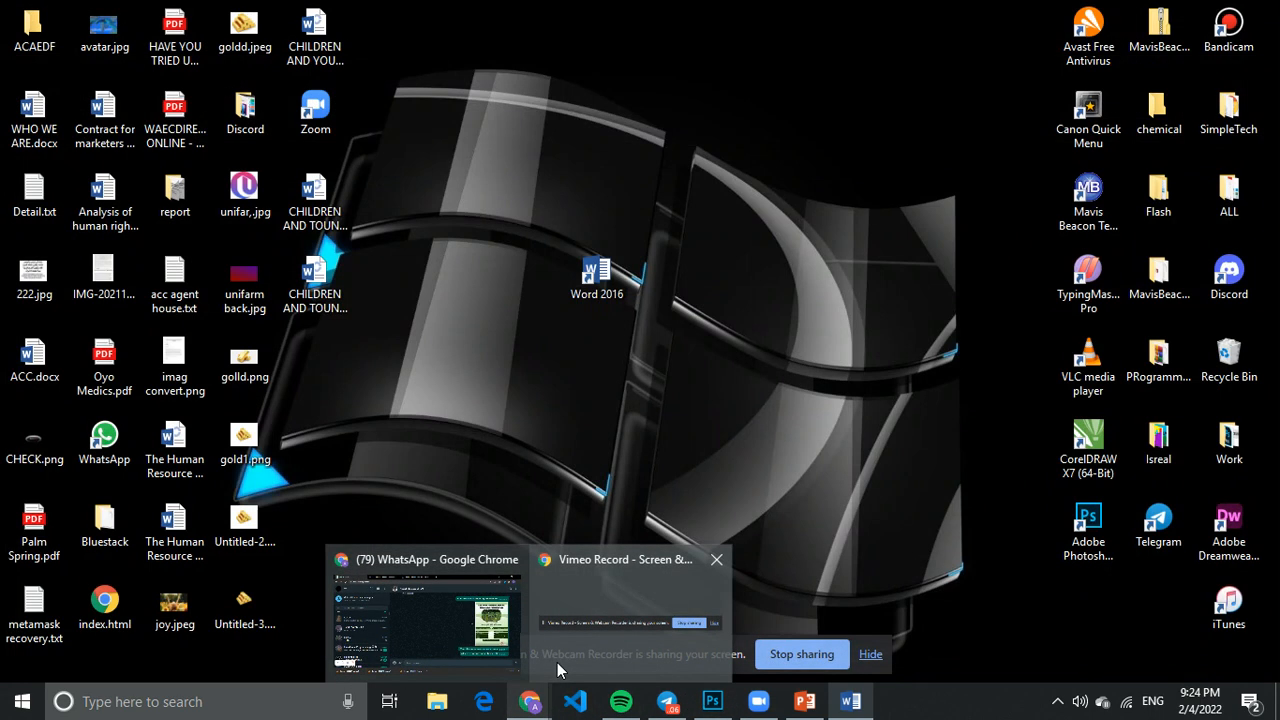
left_click(558, 662)
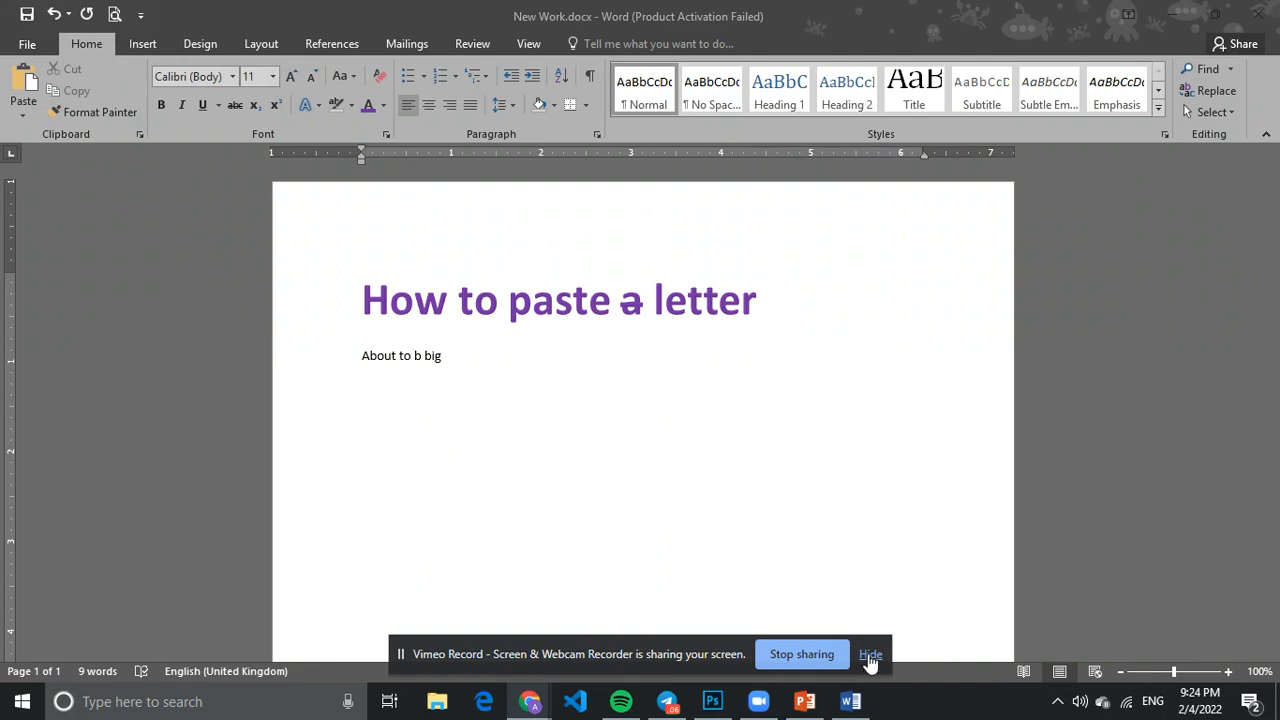